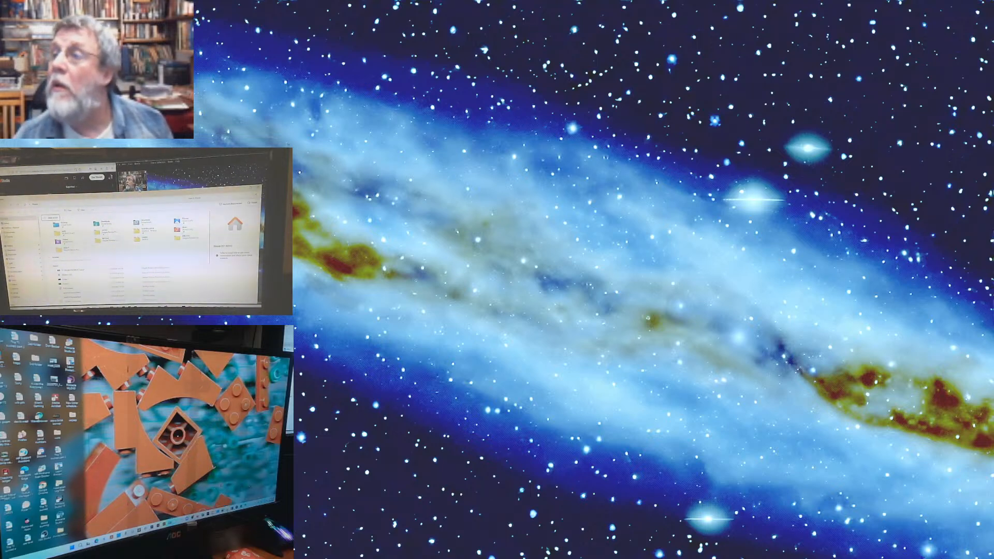
Reposition the file browser window and open the folder that holds the rendered animation frames.
left_click_drag(138, 195, 140, 171)
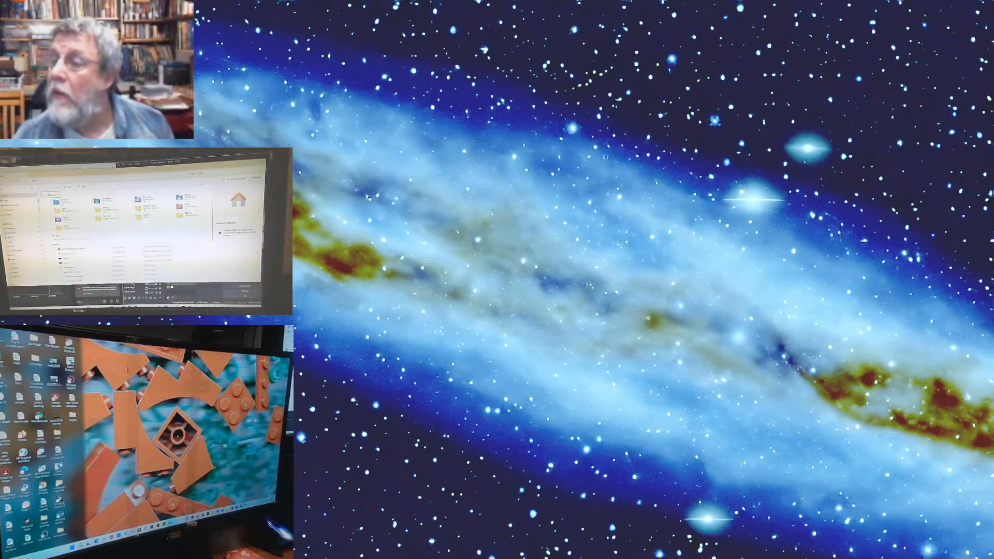
mouse_move(134, 283)
left_mouse_down()
mouse_move(131, 259)
mouse_move(130, 267)
left_mouse_up()
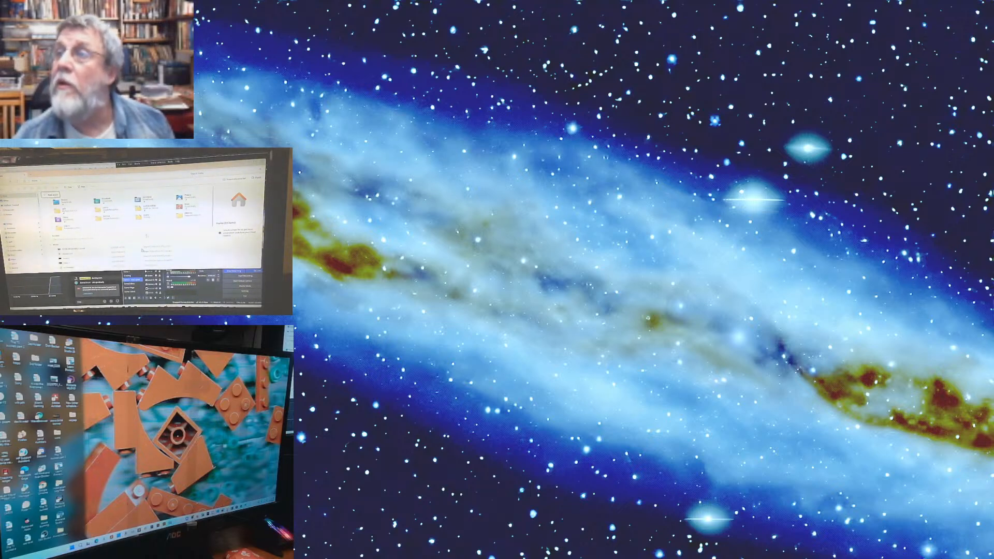
left_click_drag(140, 171, 141, 167)
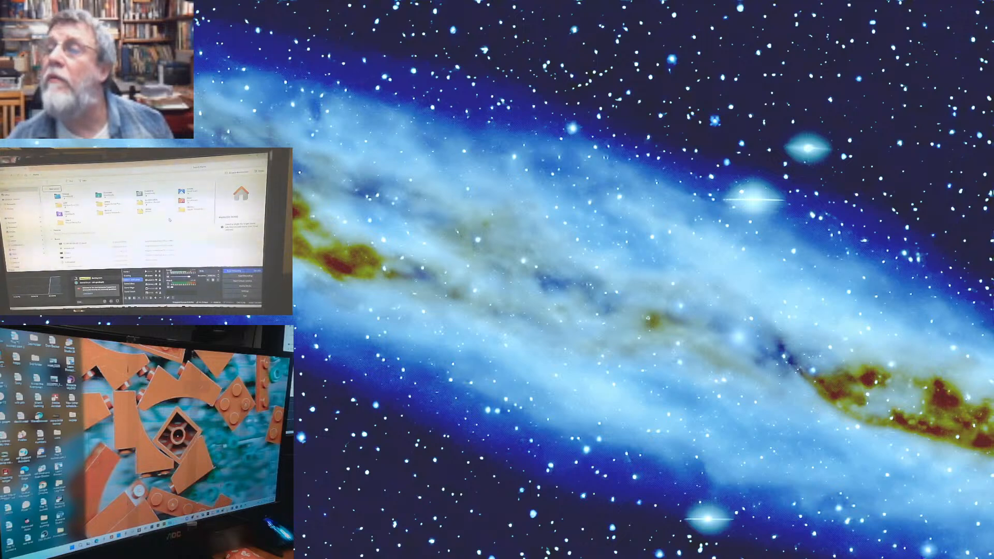
double_click(104, 213)
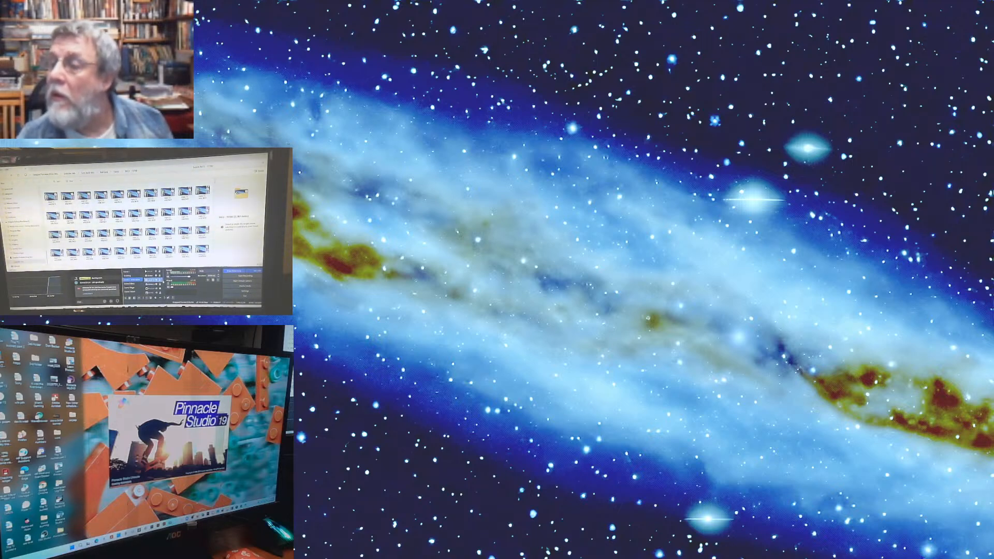
Start a new movie in Pinnacle Studio 19 and import the frames signs 12 - end_9414 to 10413 into the library.
left_click(164, 289)
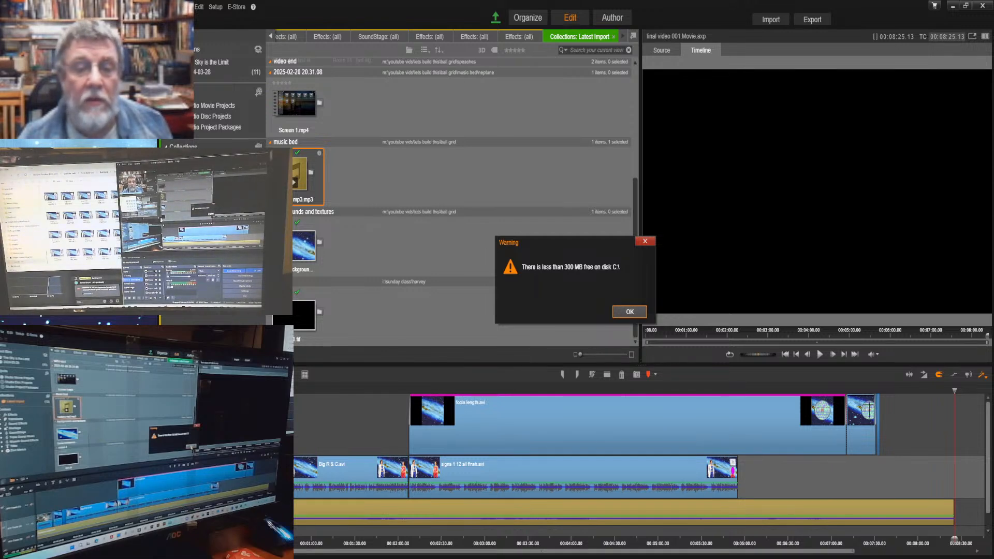
left_click(630, 311)
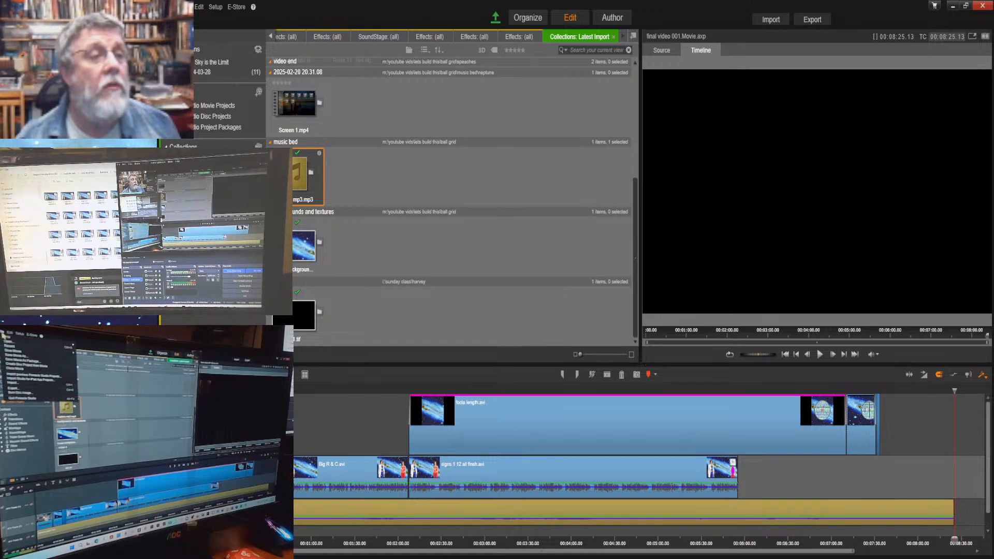
left_click(83, 346)
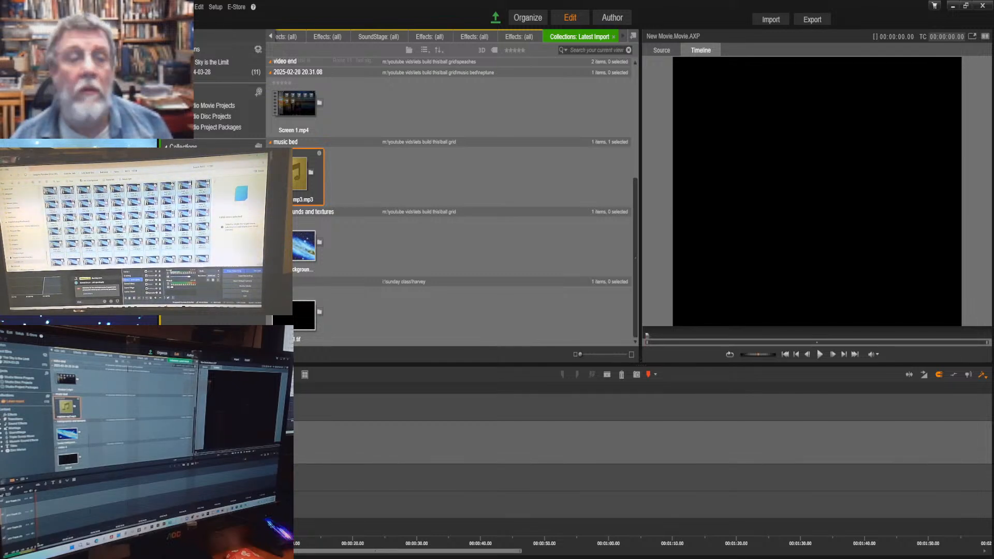
left_click_drag(0, 179, 332, 178)
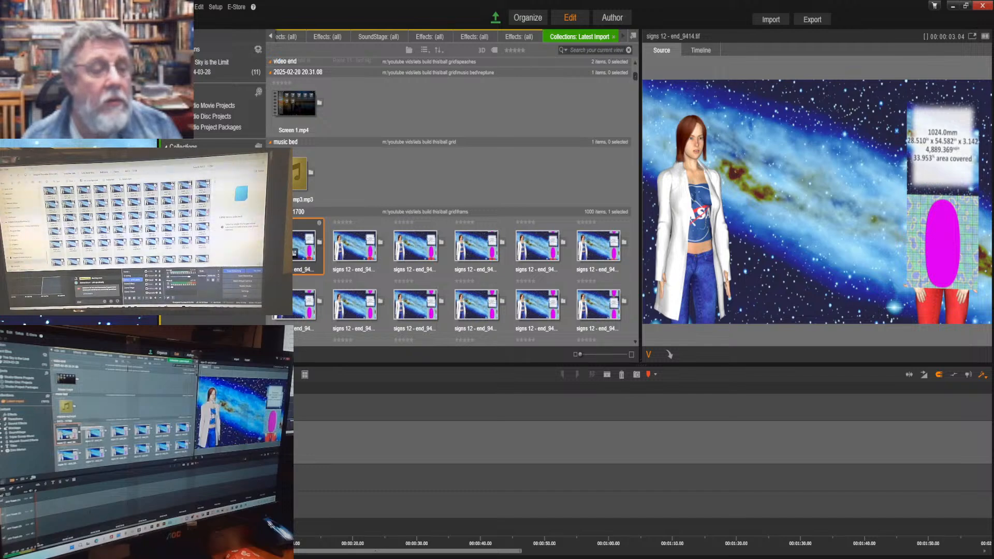
Select all imported frames in the 9413 - 11700 group and place them in sequence at the start of the timeline.
scroll(450, 202, "down", 3)
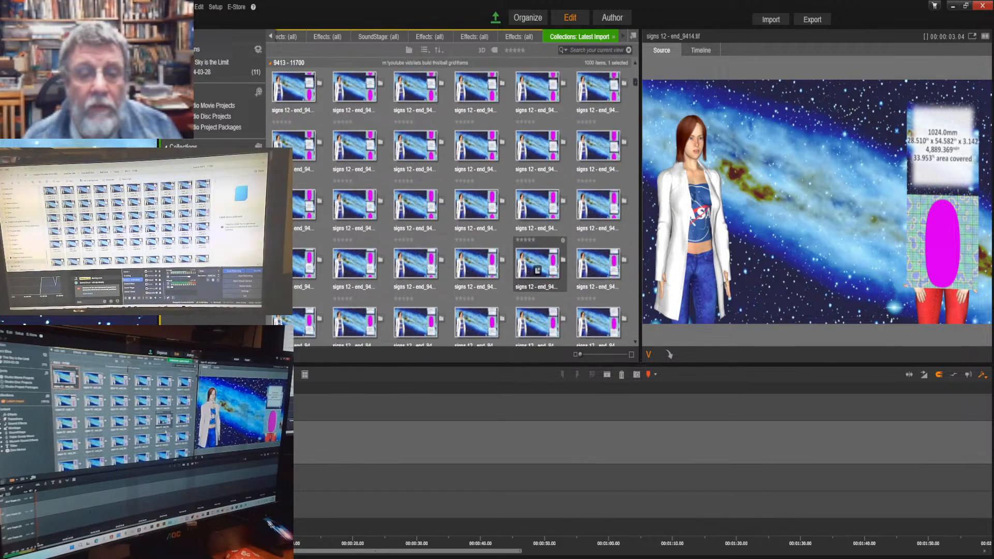
scroll(537, 275, "down", 10)
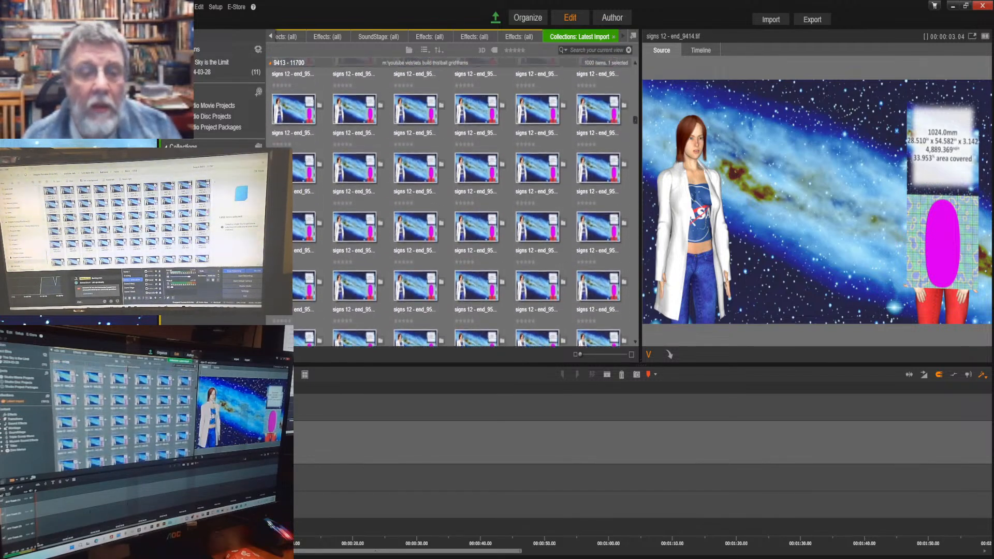
scroll(537, 280, "down", 10)
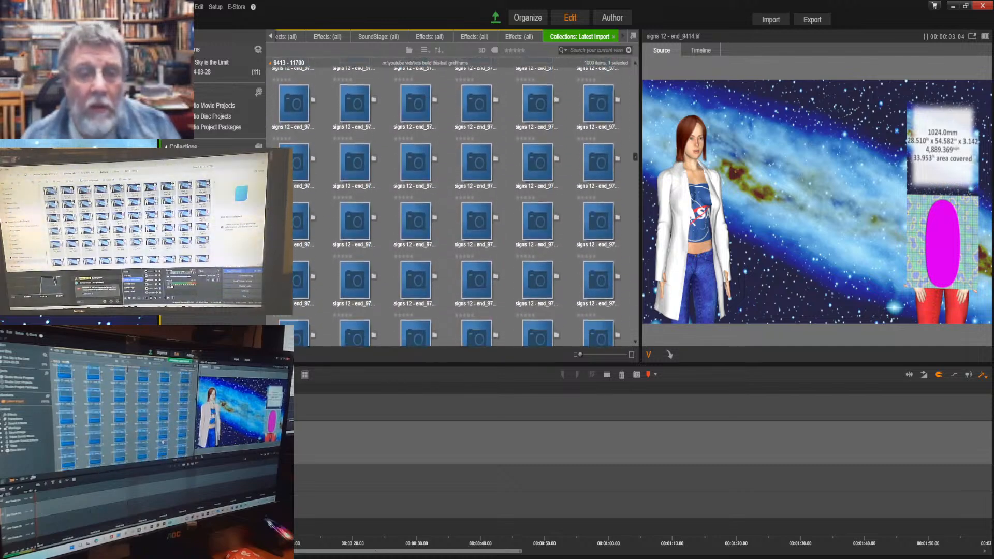
scroll(537, 280, "down", 10)
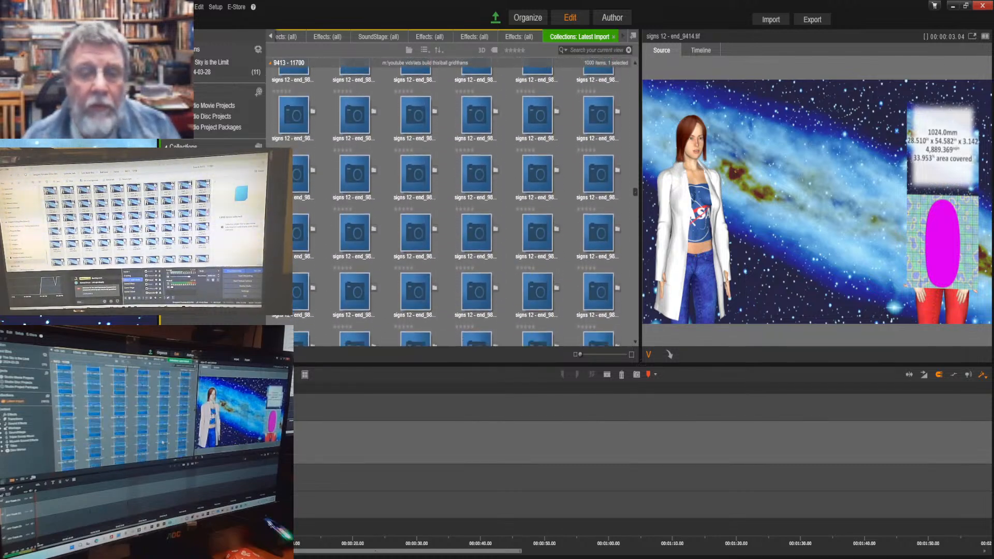
scroll(537, 280, "down", 3)
scroll(453, 205, "down", 15)
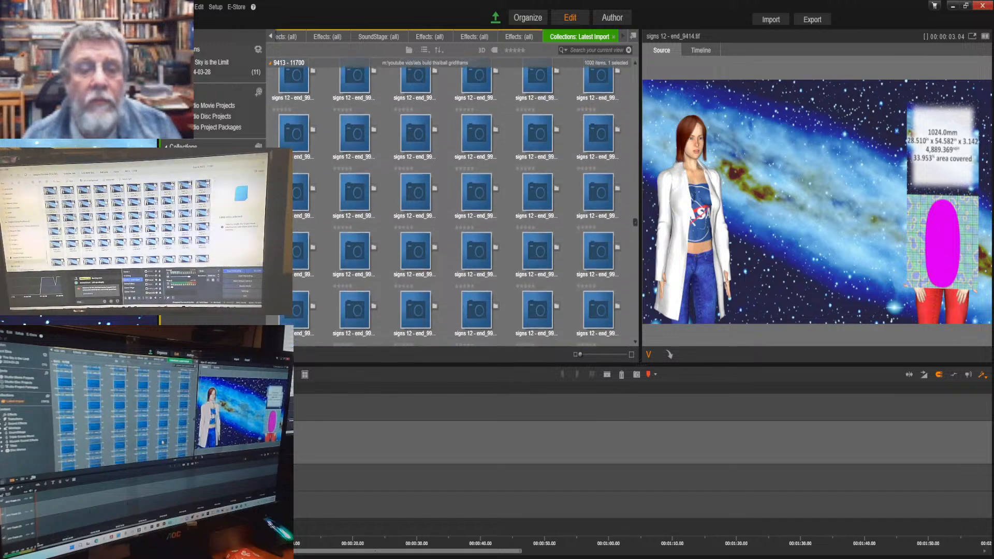
scroll(453, 205, "down", 15)
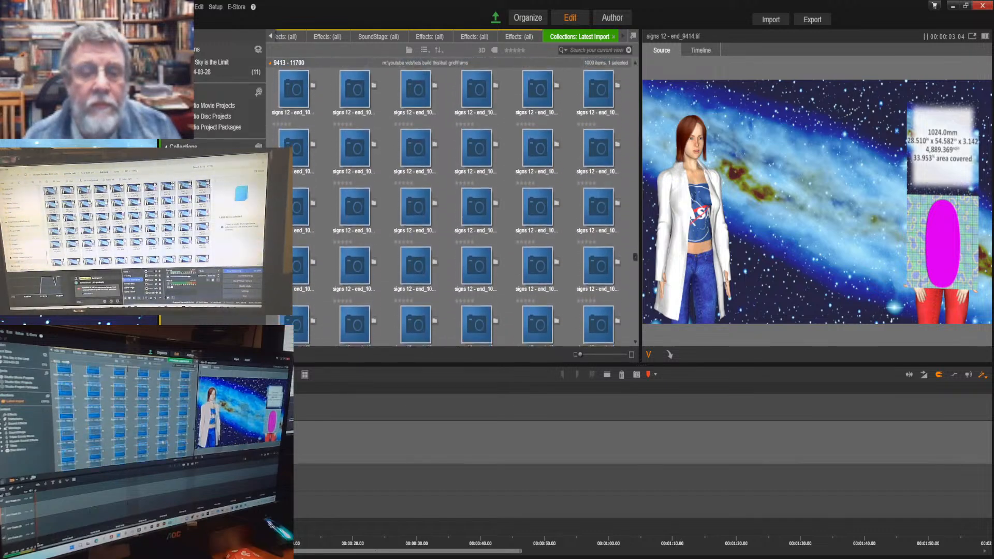
scroll(453, 204, "down", 8)
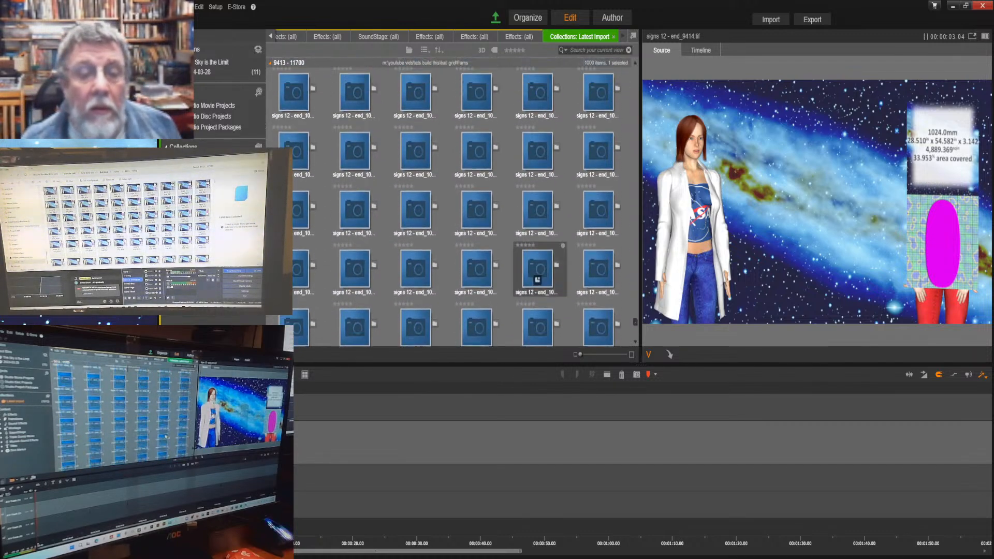
scroll(450, 207, "down", 10)
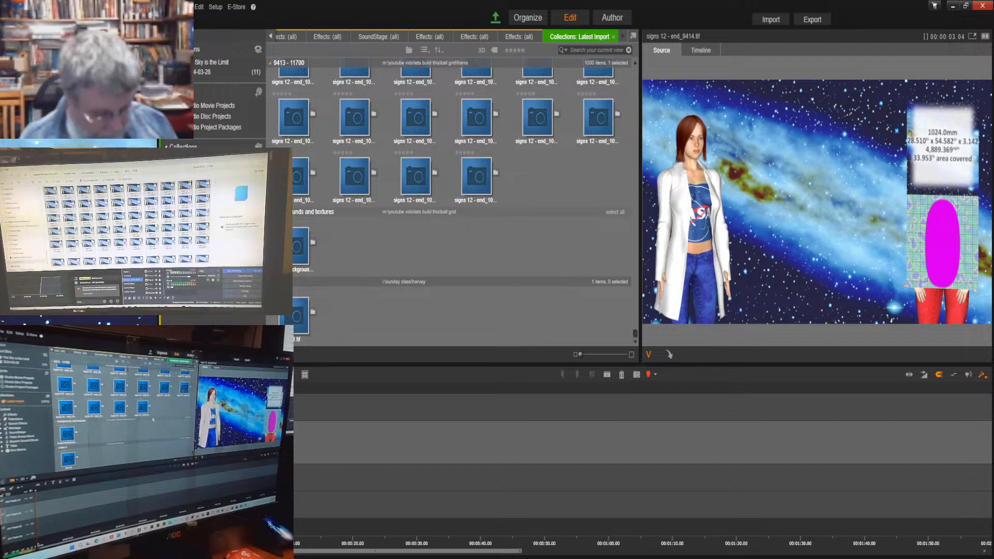
key("ctrl+a")
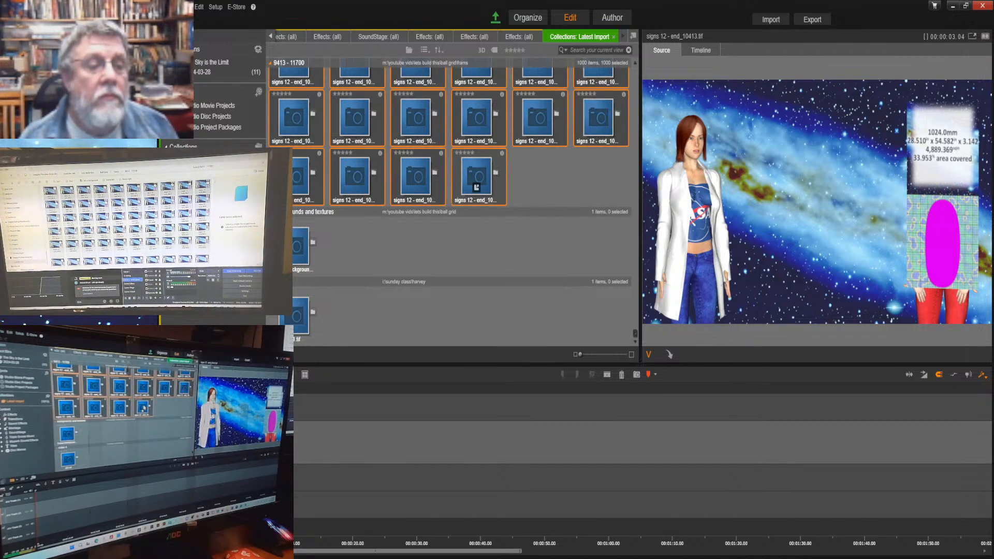
scroll(451, 207, "up", 15)
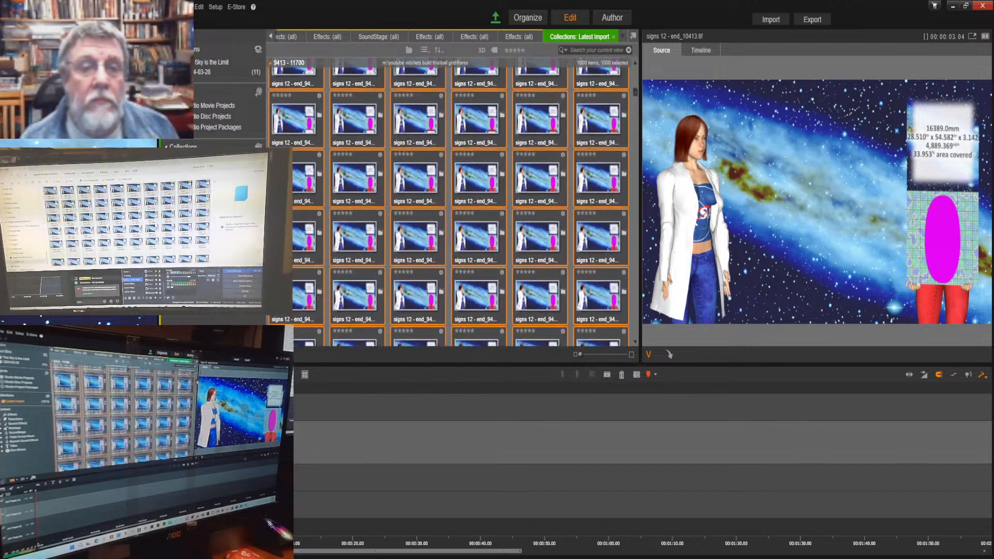
scroll(450, 202, "up", 5)
scroll(451, 202, "down", 8)
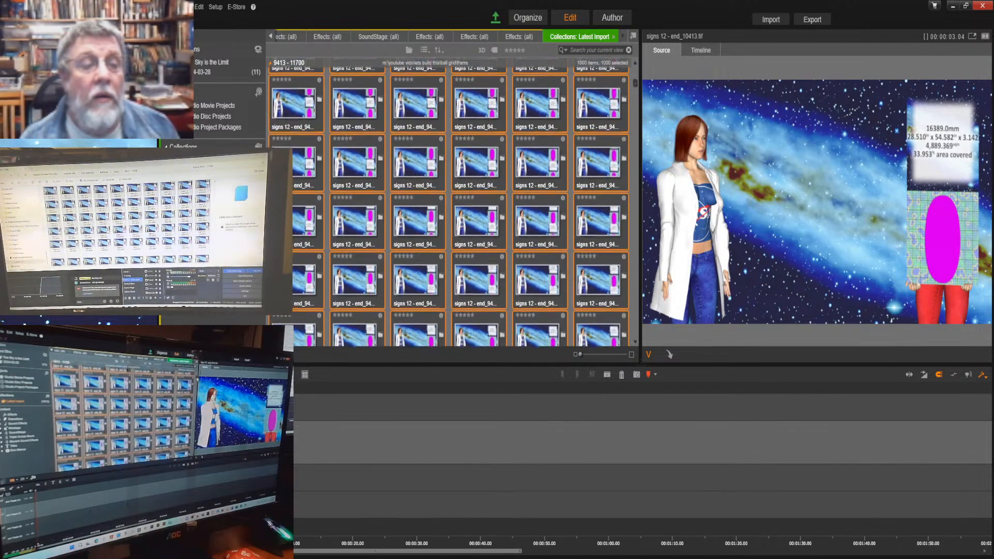
scroll(450, 202, "up", 6)
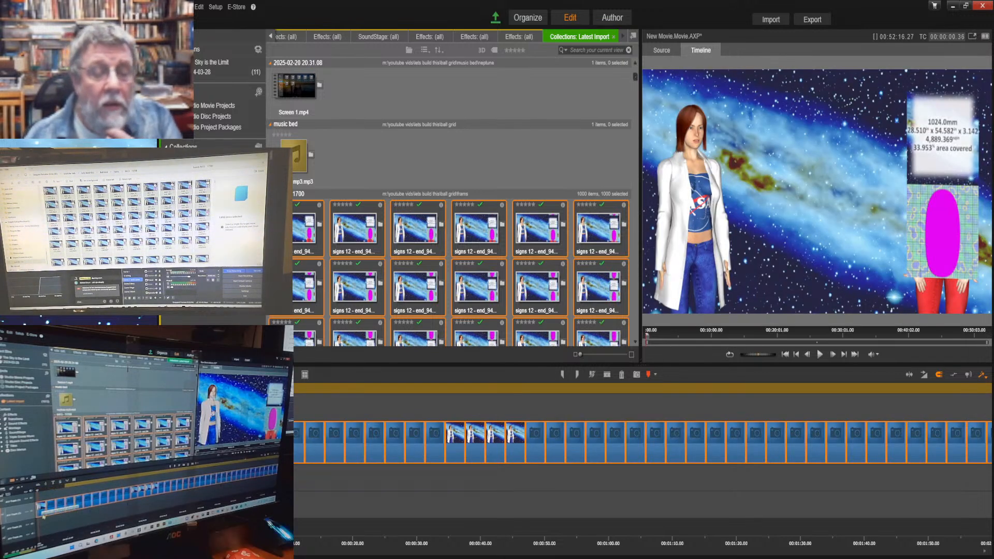
Set the timeline's framerate to 30 (30p) and apply the setting.
left_click(11, 490)
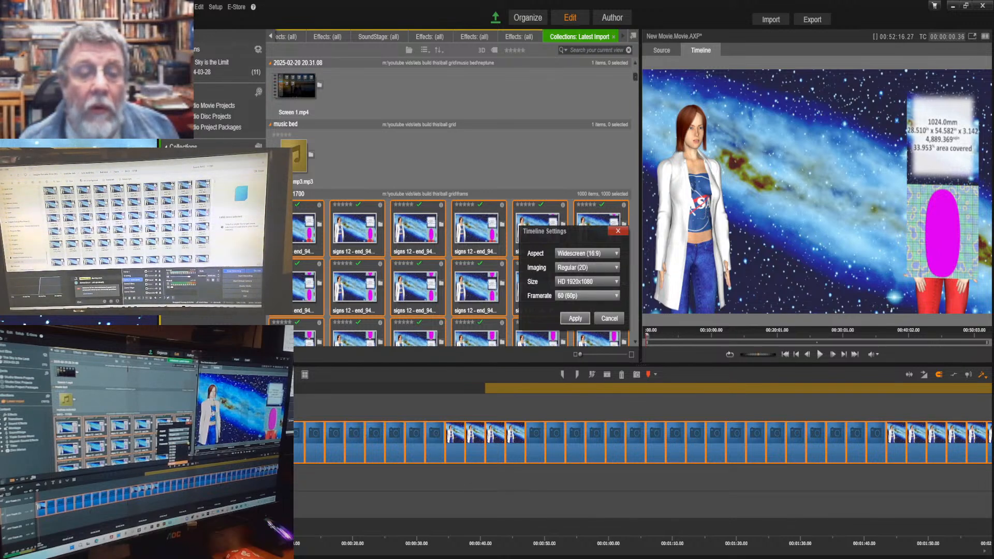
left_click(588, 327)
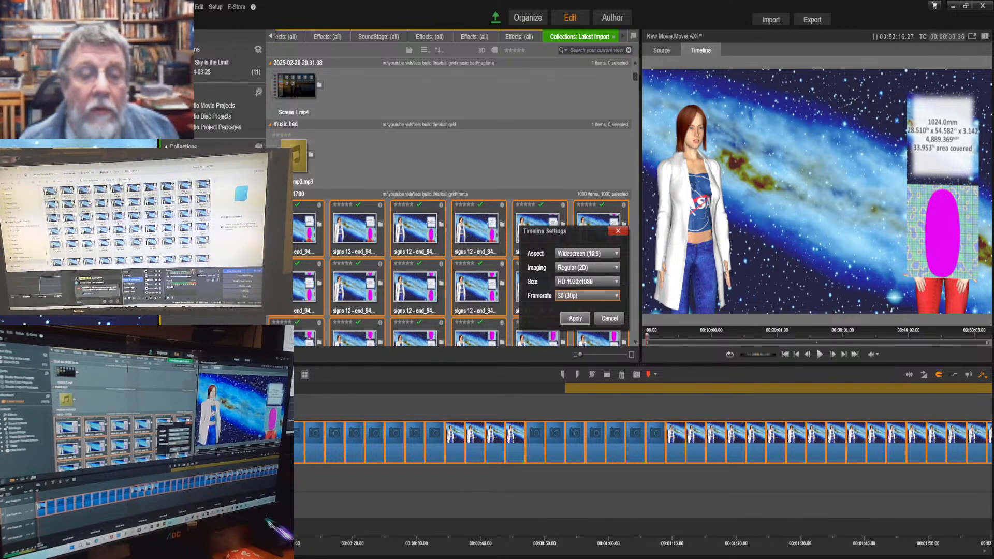
left_click(575, 318)
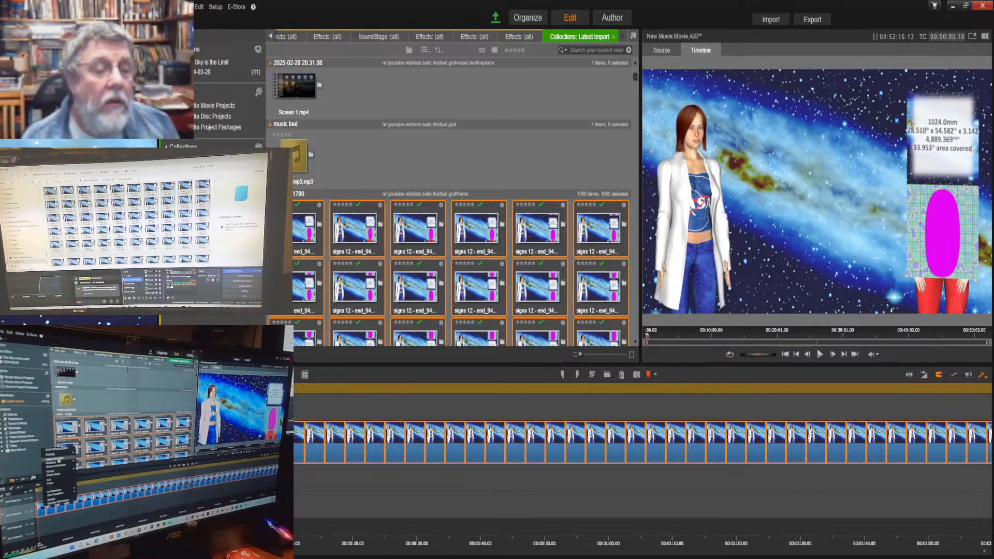
Set the duration of all selected timeline images to one frame (00:00:00.01) and save the movie.
left_click(59, 460)
left_click(287, 306)
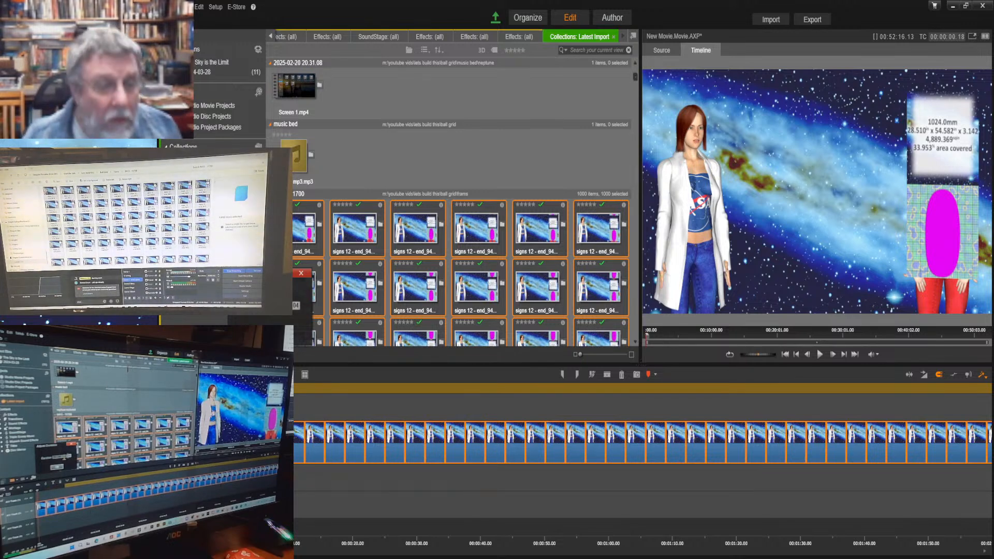
type("11")
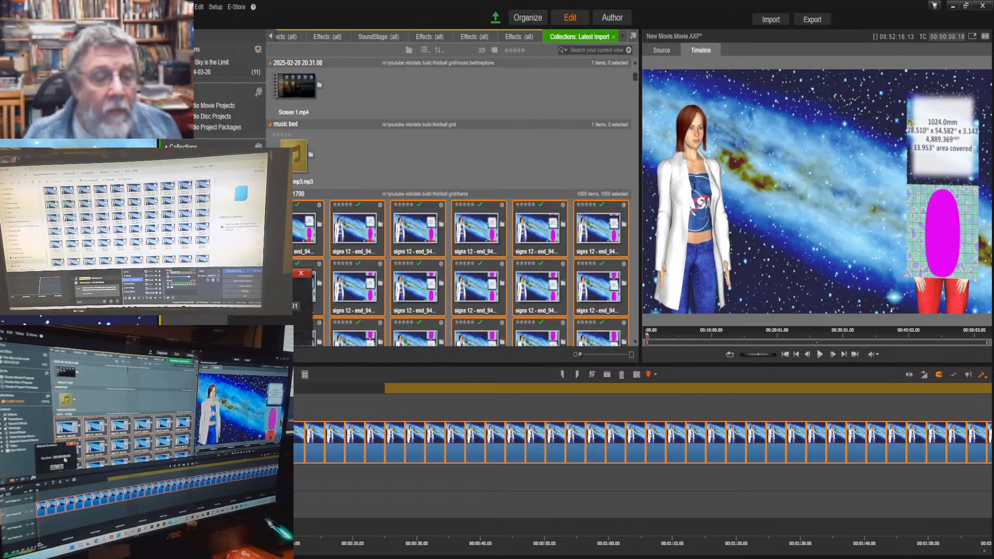
key("Return")
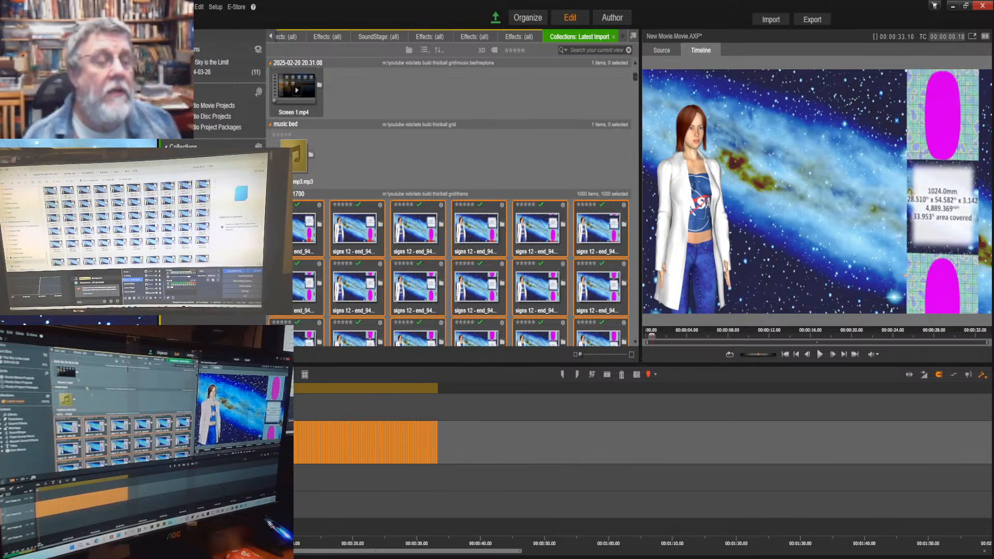
left_click(3, 335)
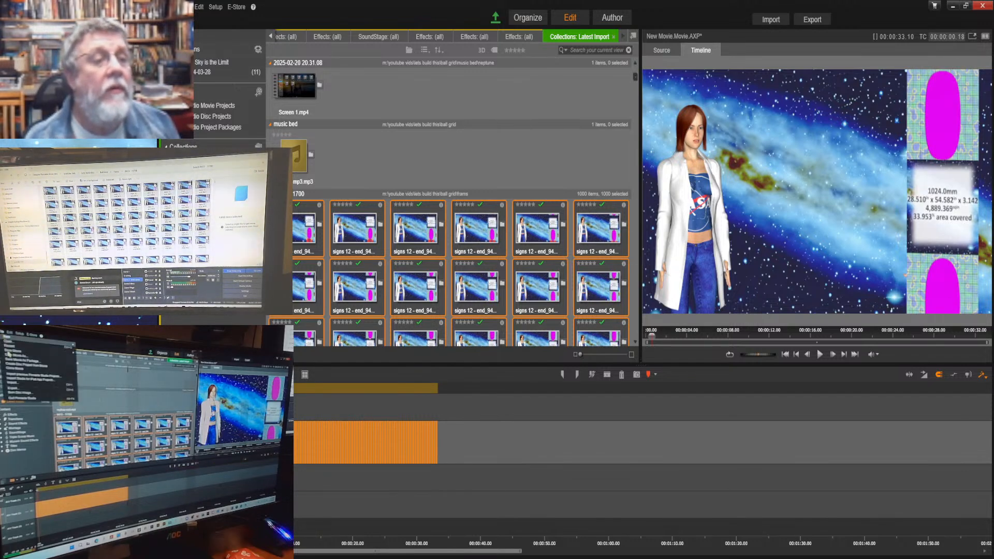
left_click(9, 353)
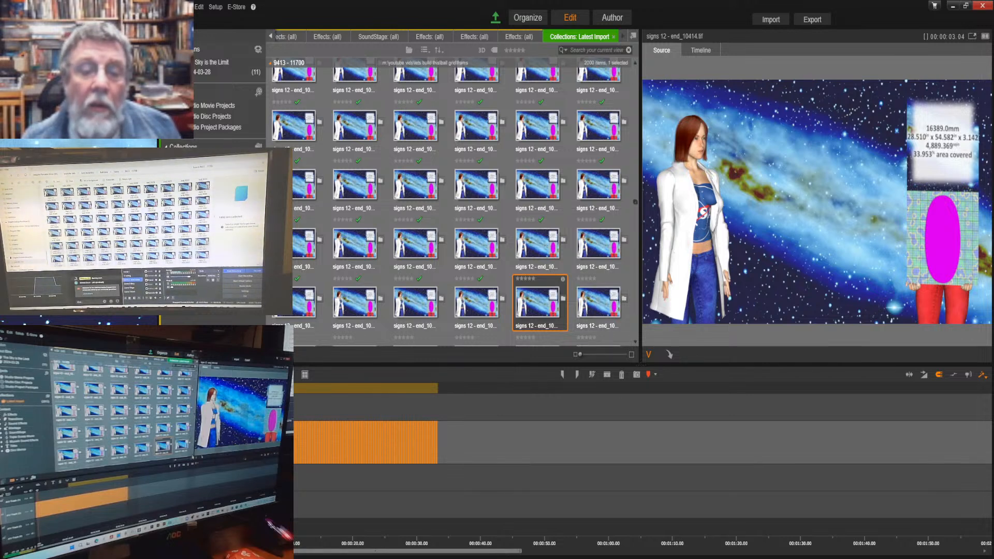
Select the second batch of frames in the 9413 - 11700 group, from signs 12 - end_10414 through signs 12 - end_11413.
scroll(451, 202, "down", 1)
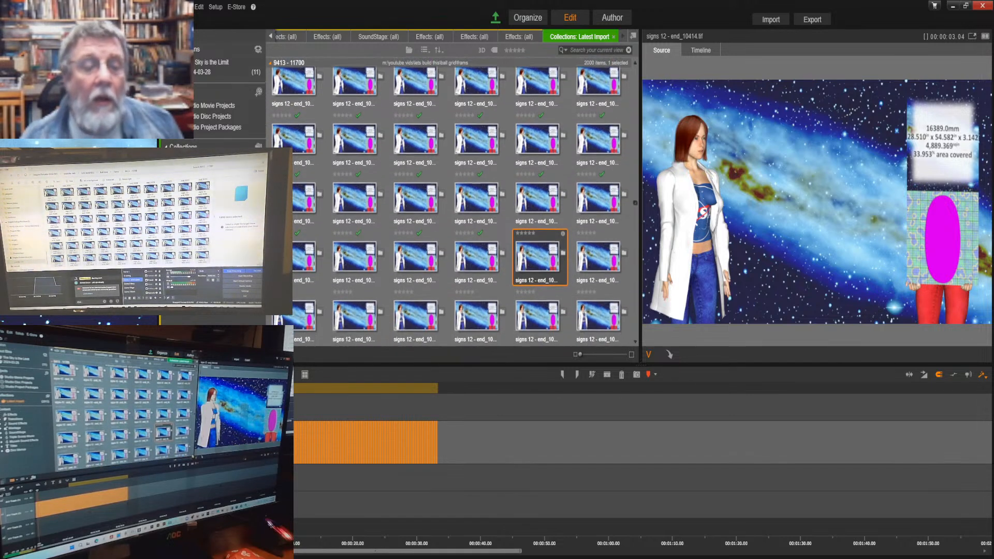
scroll(450, 202, "down", 1)
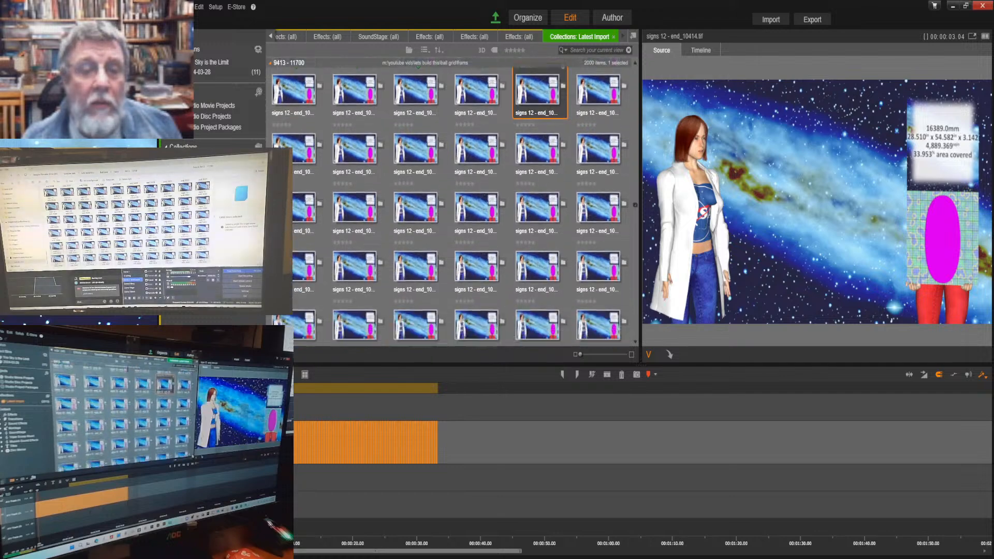
scroll(451, 202, "down", 1)
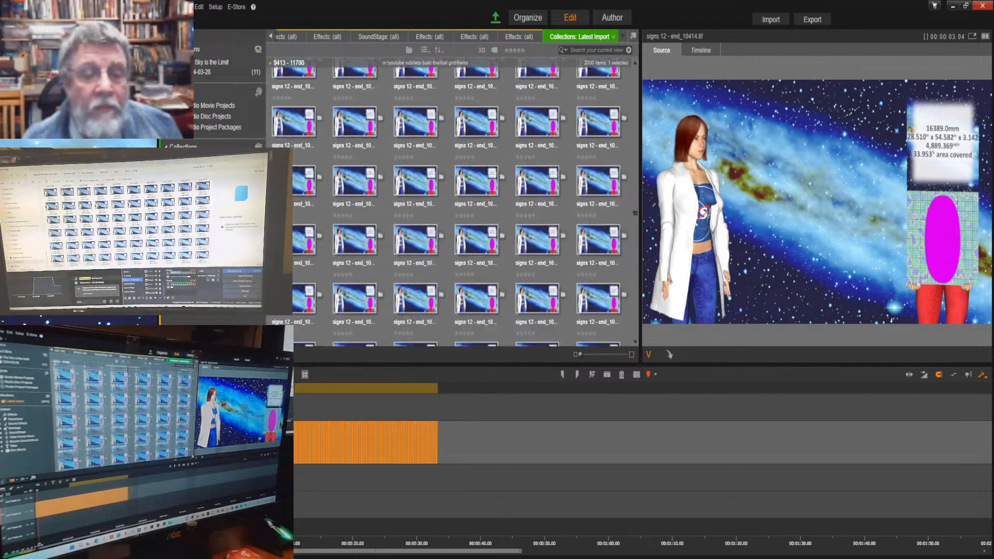
scroll(450, 202, "down", 5)
scroll(450, 202, "down", 1)
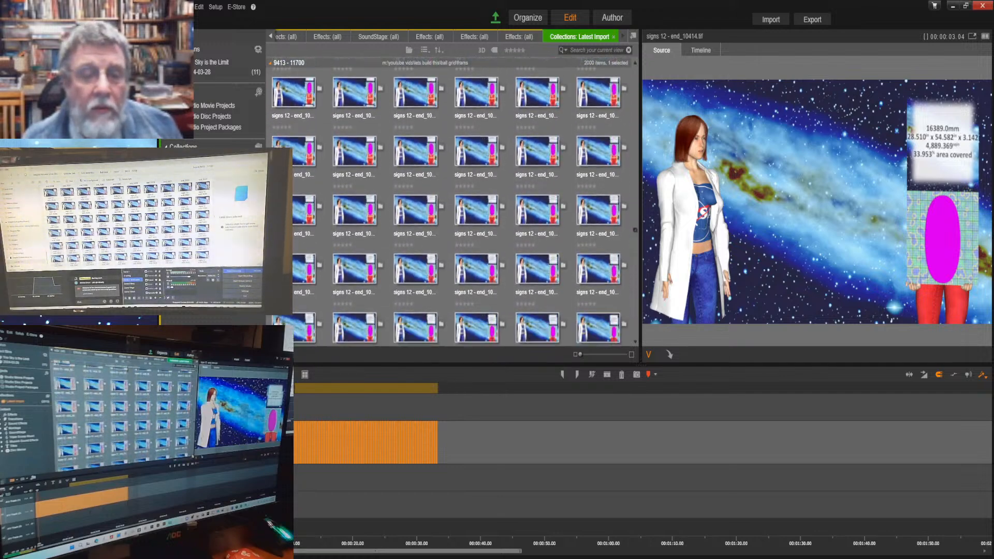
scroll(450, 202, "down", 1)
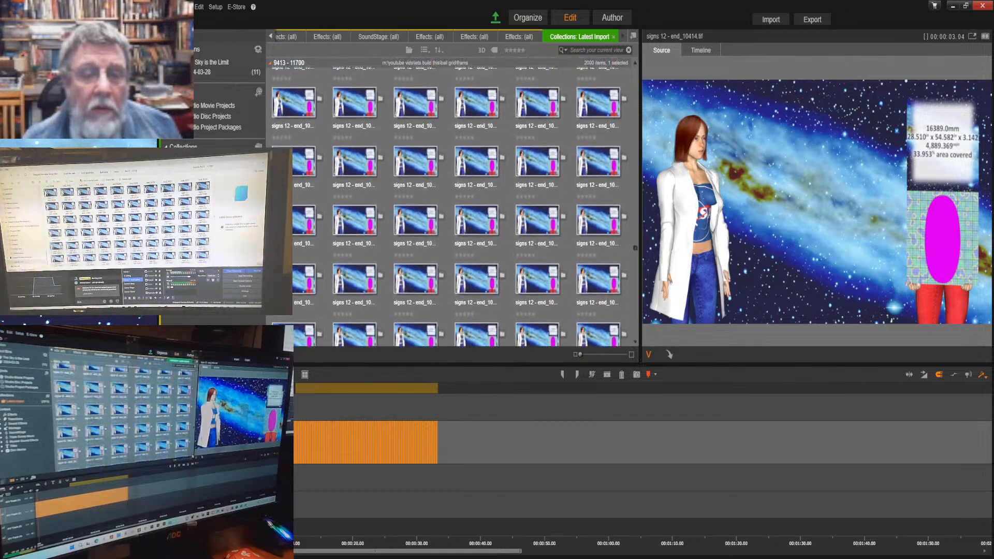
scroll(450, 202, "down", 1)
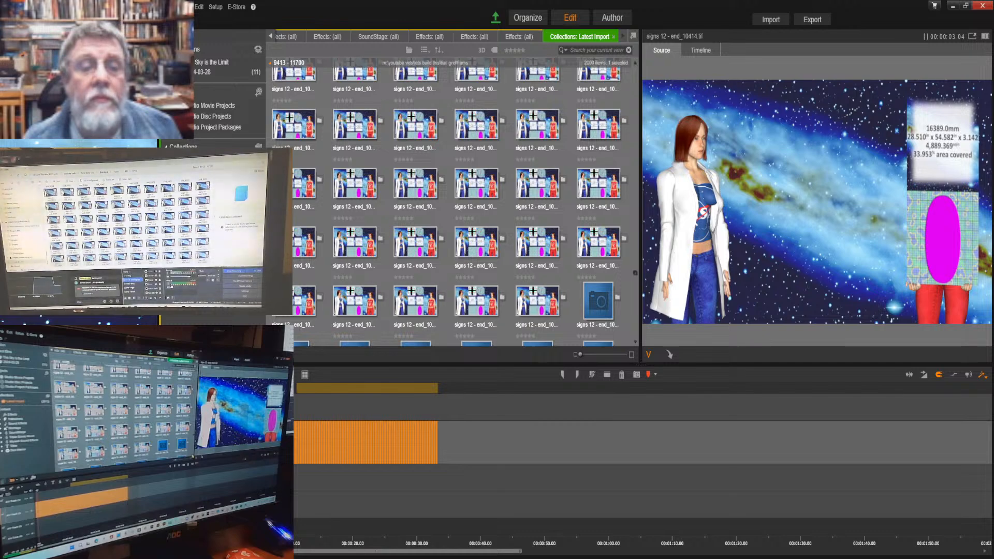
scroll(450, 202, "down", 2)
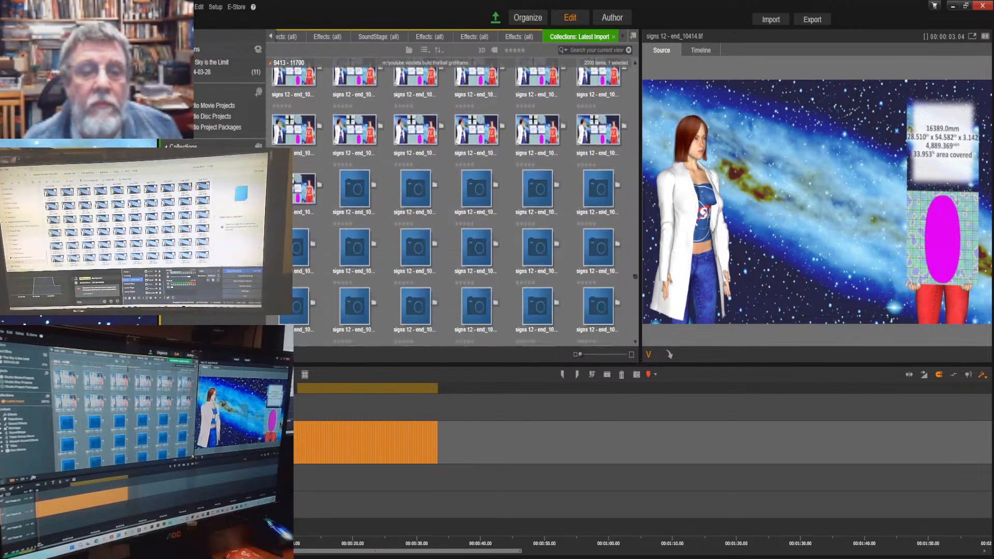
scroll(450, 202, "down", 4)
scroll(450, 202, "down", 10)
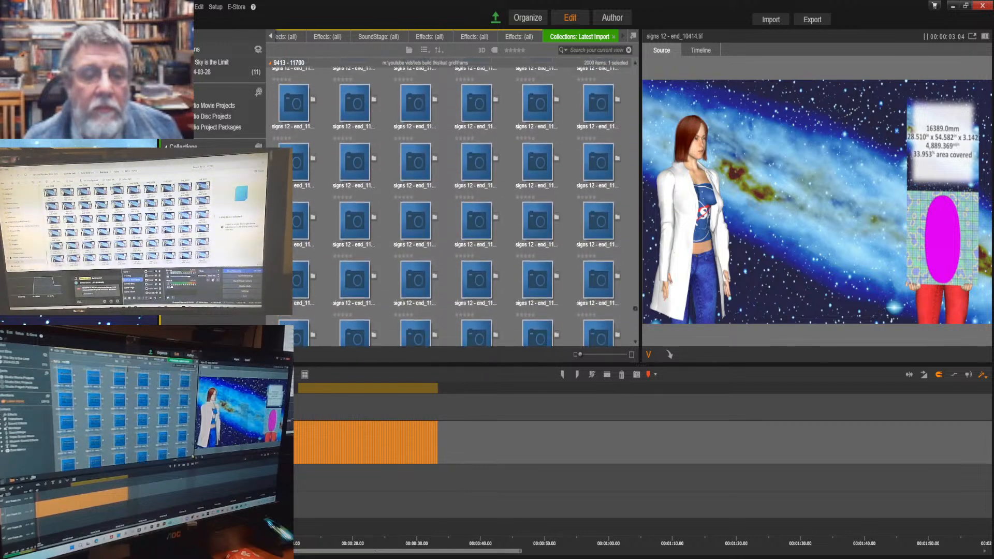
scroll(450, 202, "down", 1)
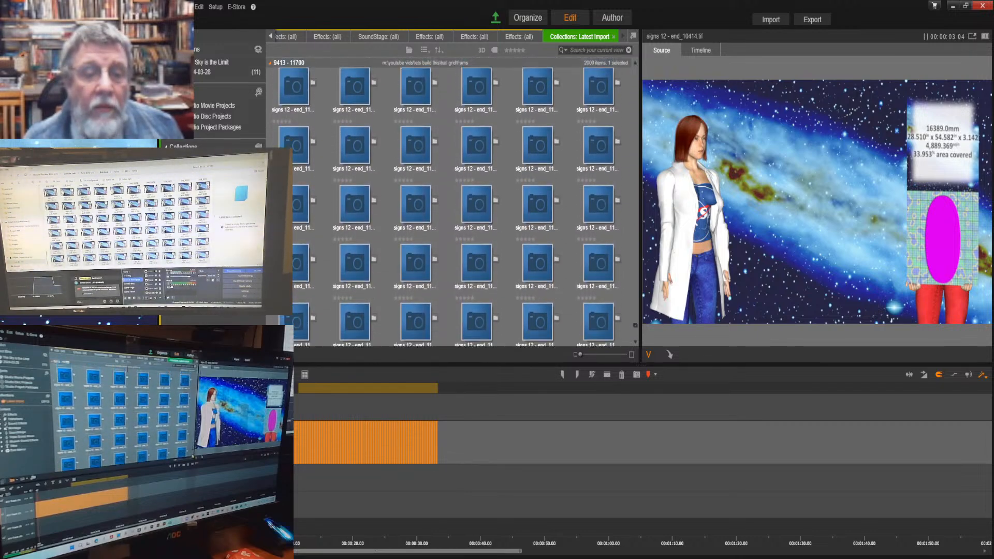
scroll(450, 202, "down", 1)
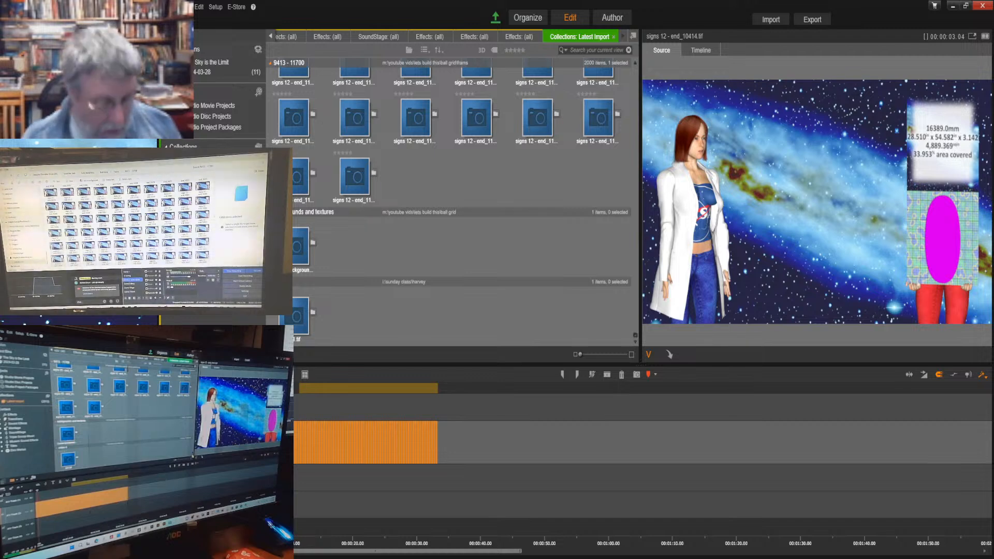
left_click(355, 178, "shift")
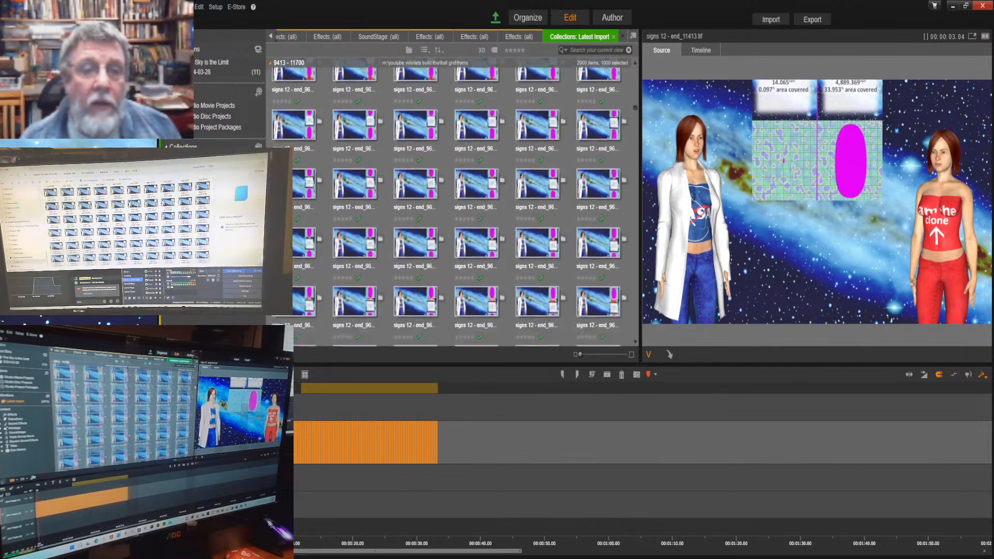
Locate the start of the selected second batch in the library and place those frames on the timeline directly after the first batch.
scroll(452, 202, "up", 1)
scroll(451, 202, "up", 2)
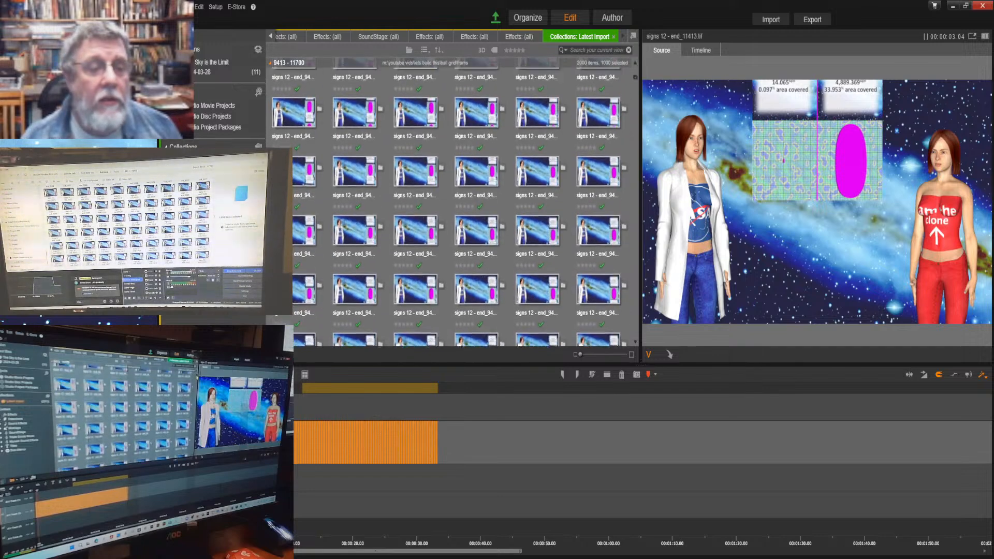
scroll(452, 202, "down", 4)
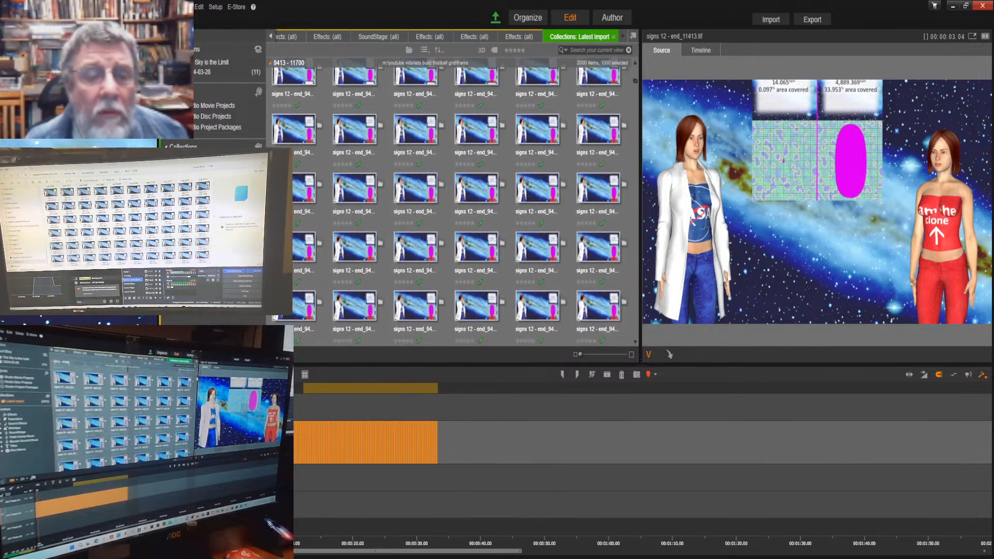
scroll(451, 202, "down", 1)
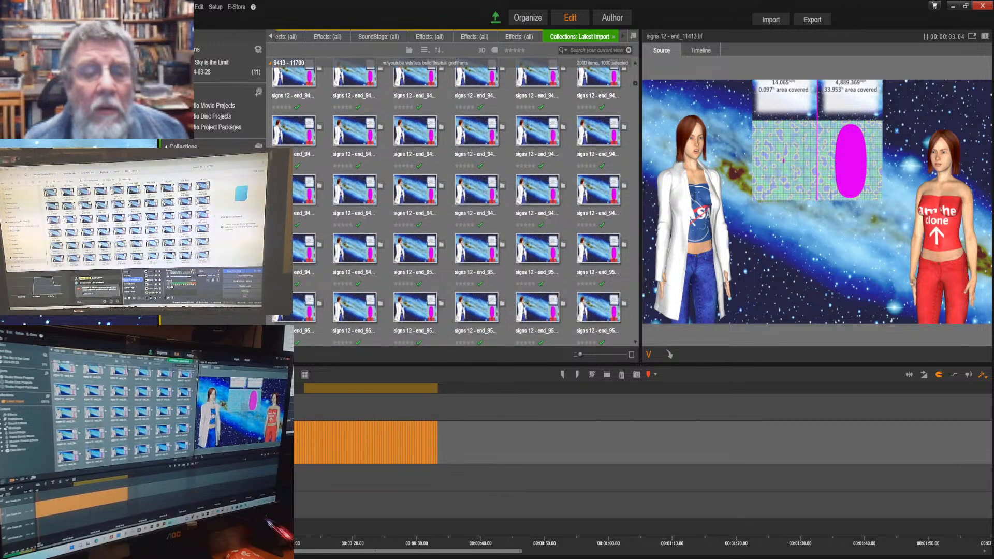
scroll(452, 202, "down", 3)
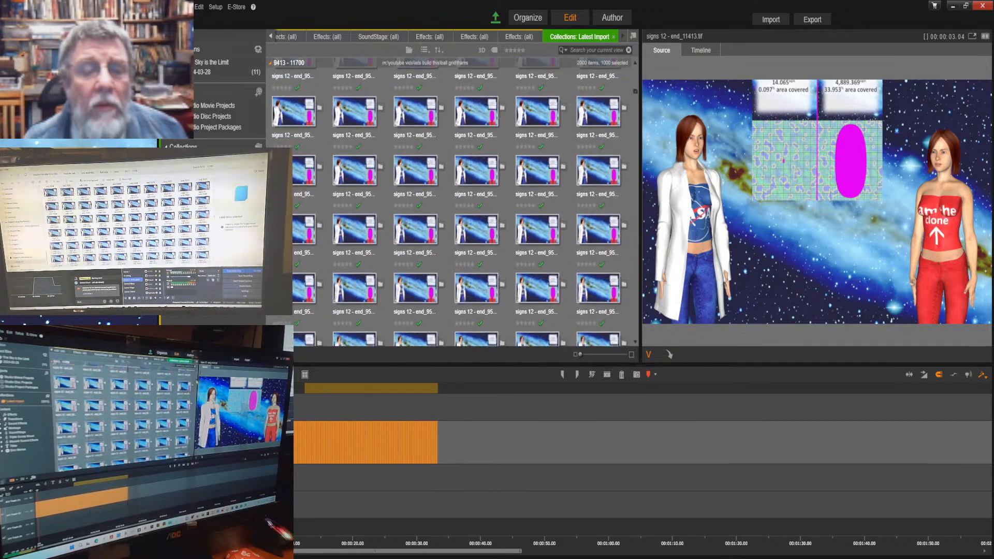
scroll(452, 202, "down", 2)
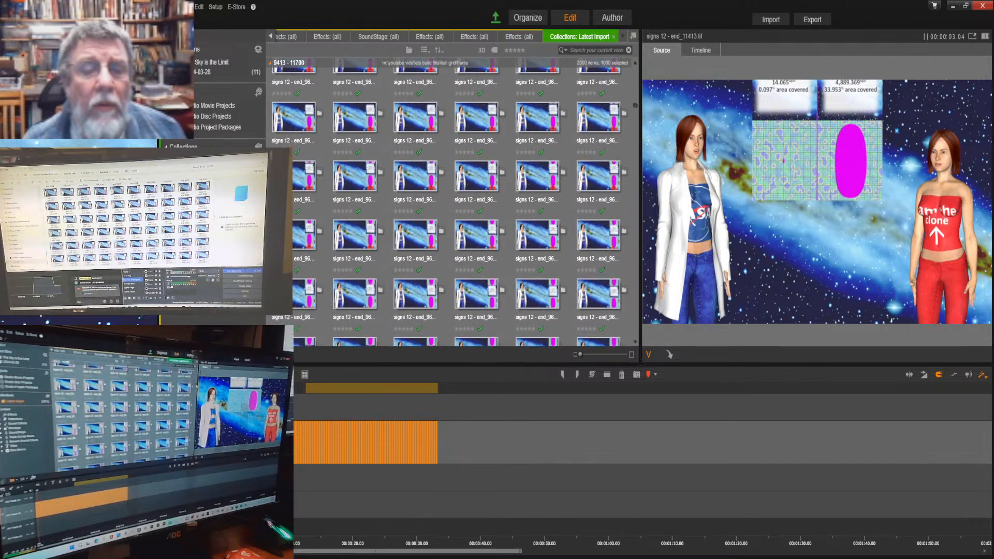
scroll(451, 202, "down", 10)
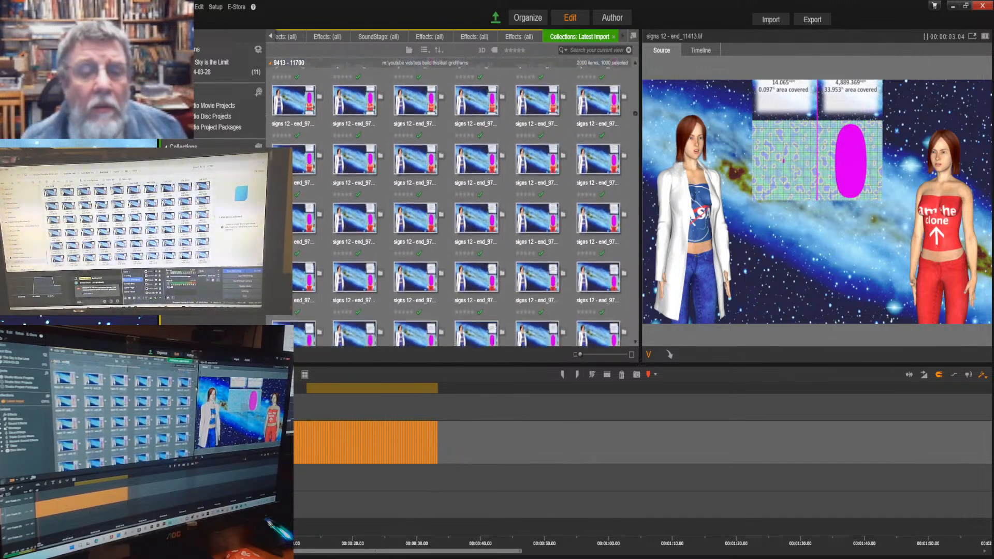
scroll(451, 202, "down", 3)
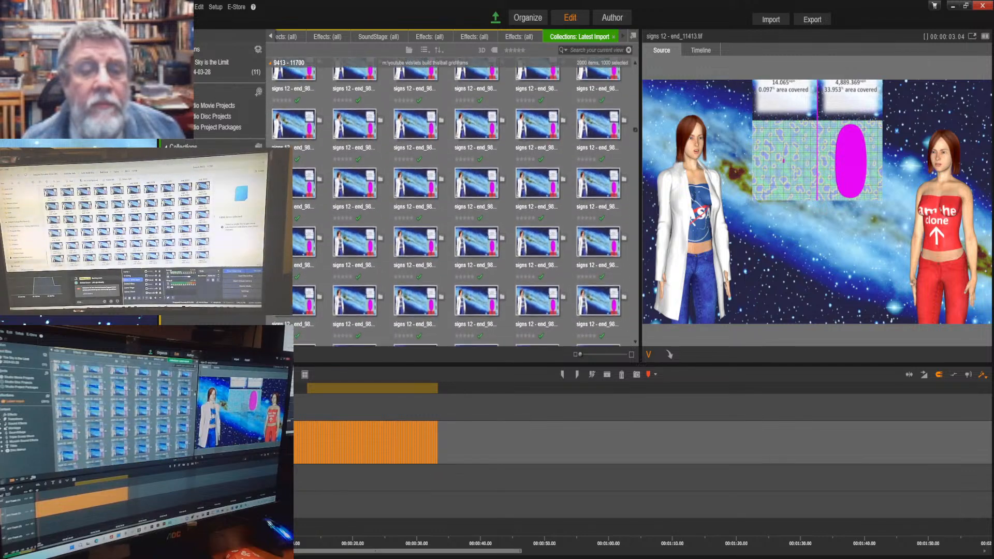
scroll(451, 202, "down", 1)
scroll(452, 202, "down", 3)
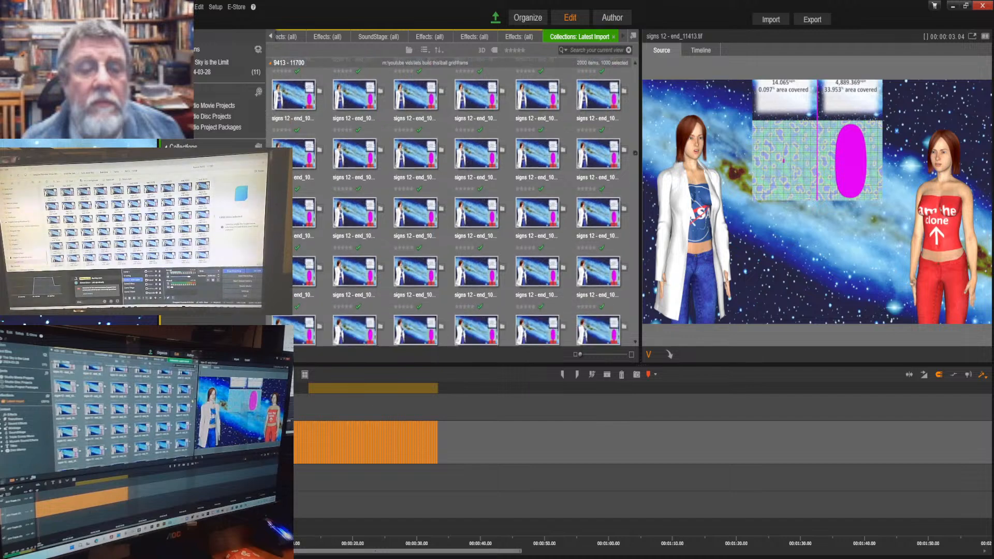
scroll(450, 207, "down", 1)
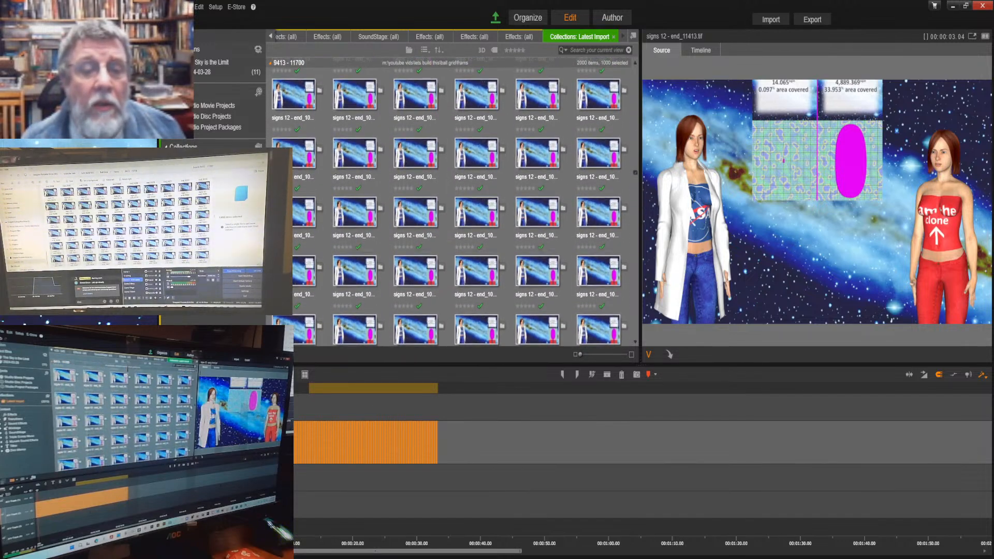
scroll(450, 207, "down", 3)
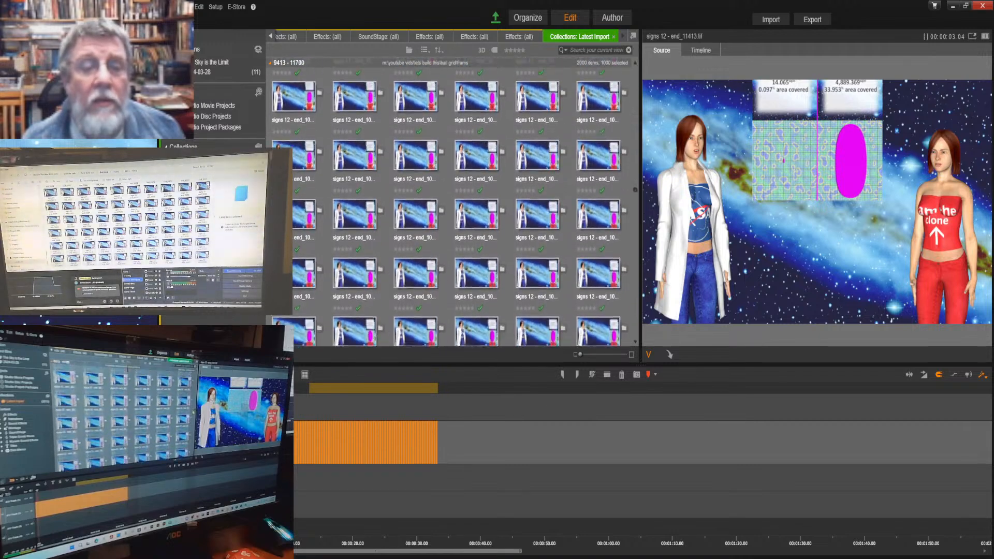
scroll(450, 207, "down", 2)
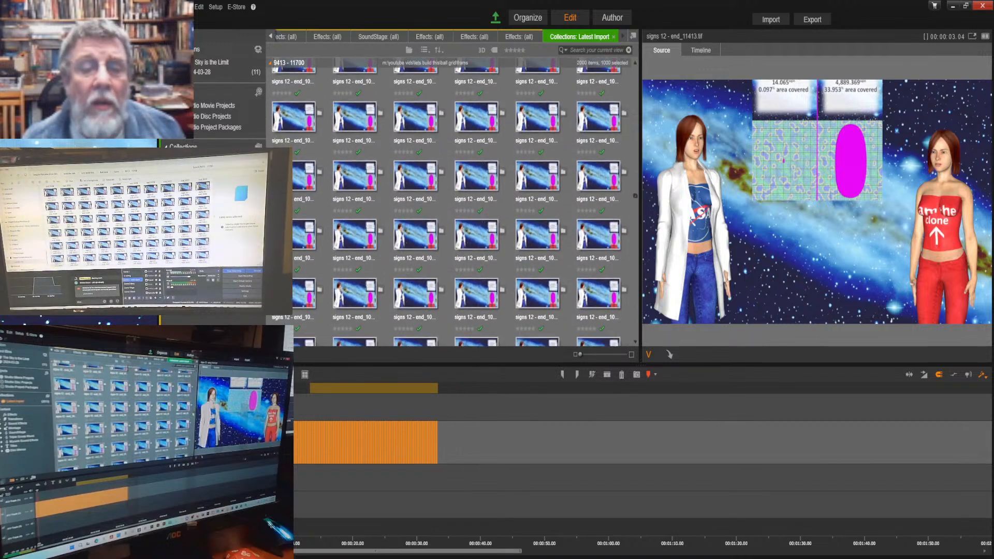
scroll(451, 207, "down", 3)
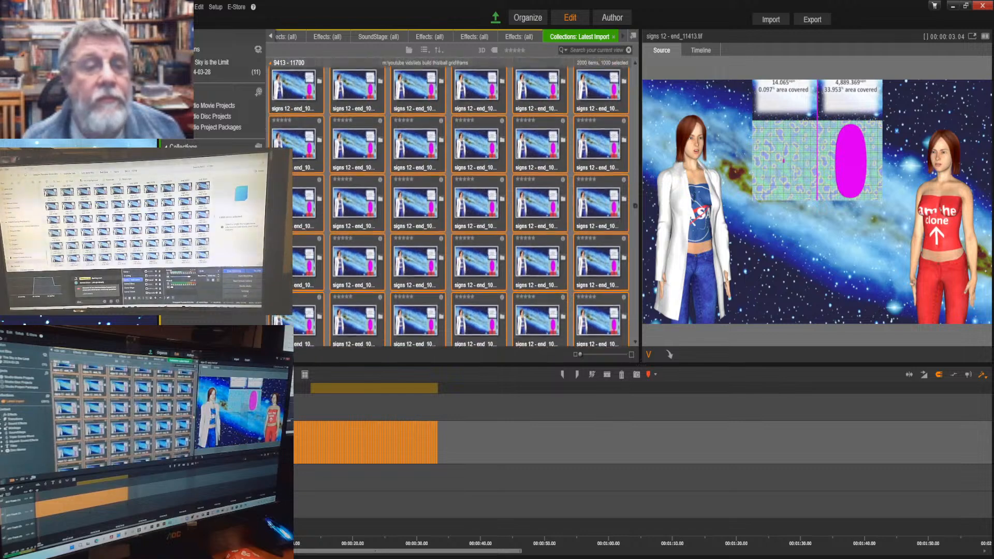
scroll(450, 207, "up", 2)
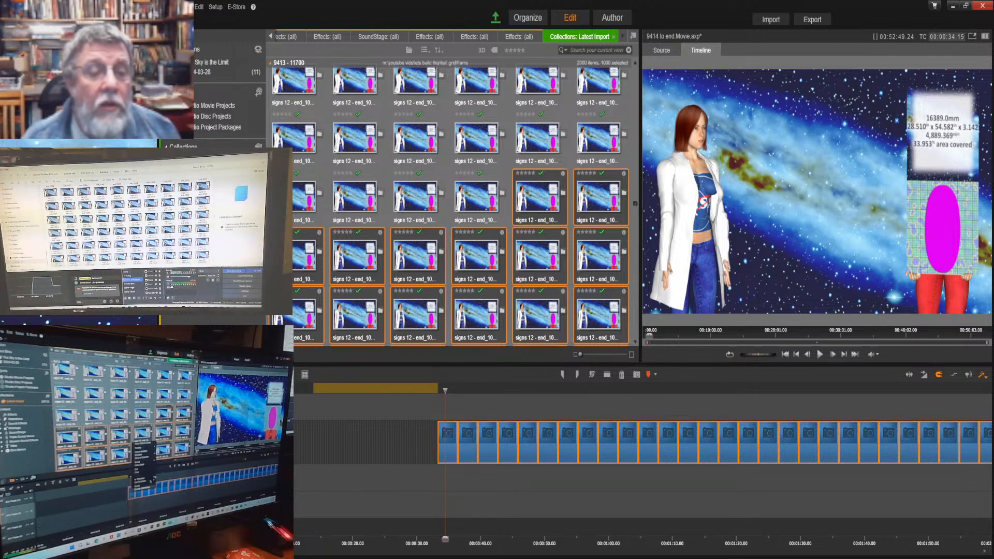
Set the duration of the newly added, selected timeline images to one frame (00:00:00.01) and save the movie.
left_click(488, 317)
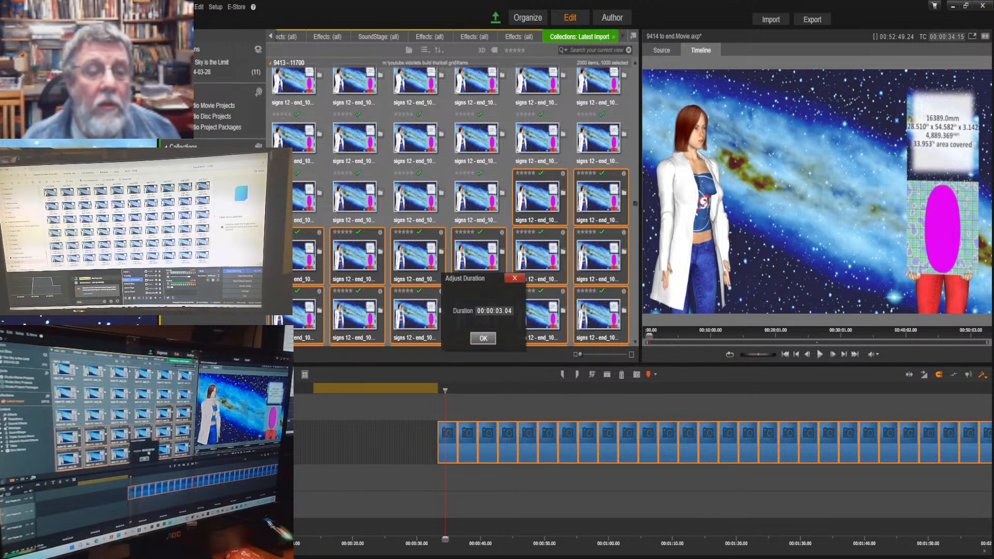
left_click(498, 310)
type("0001")
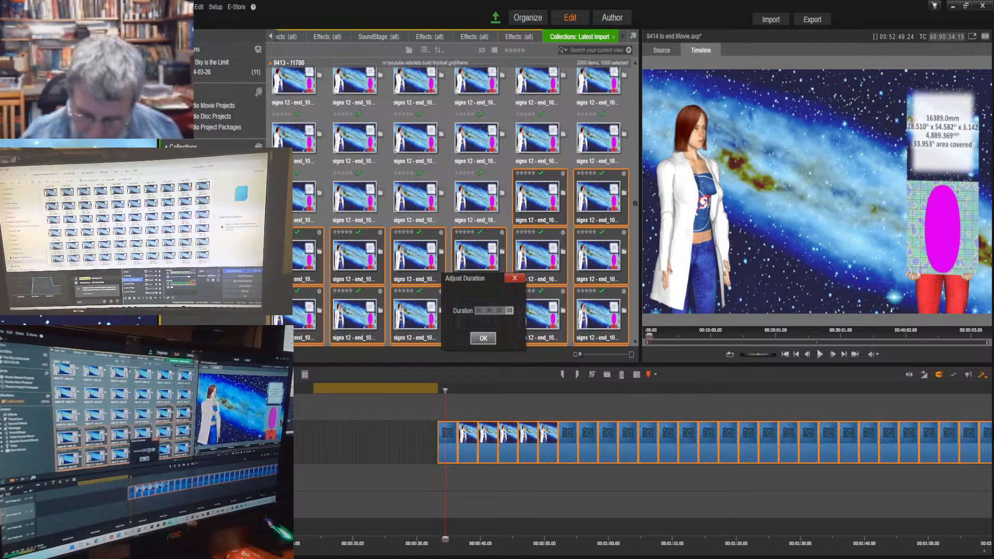
key("Return")
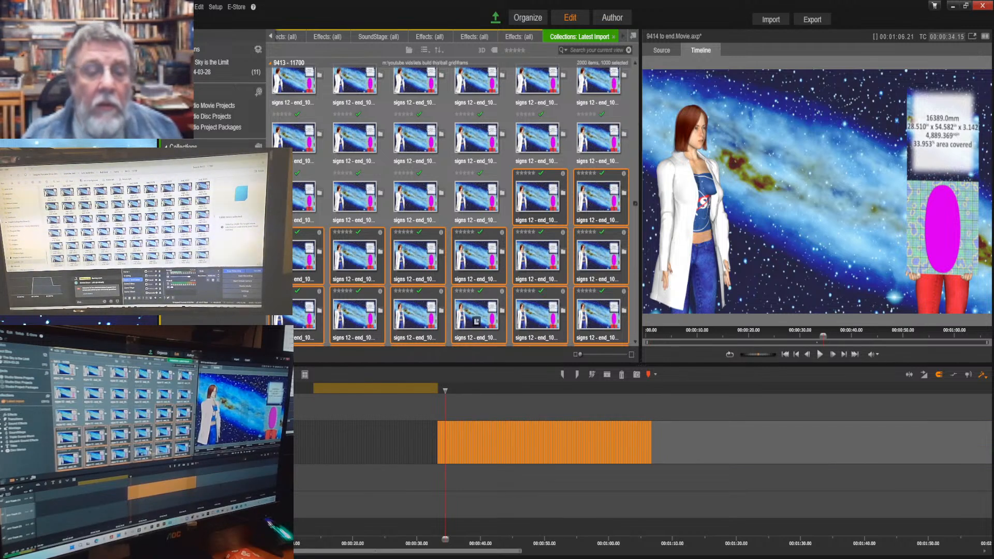
left_click(184, 6)
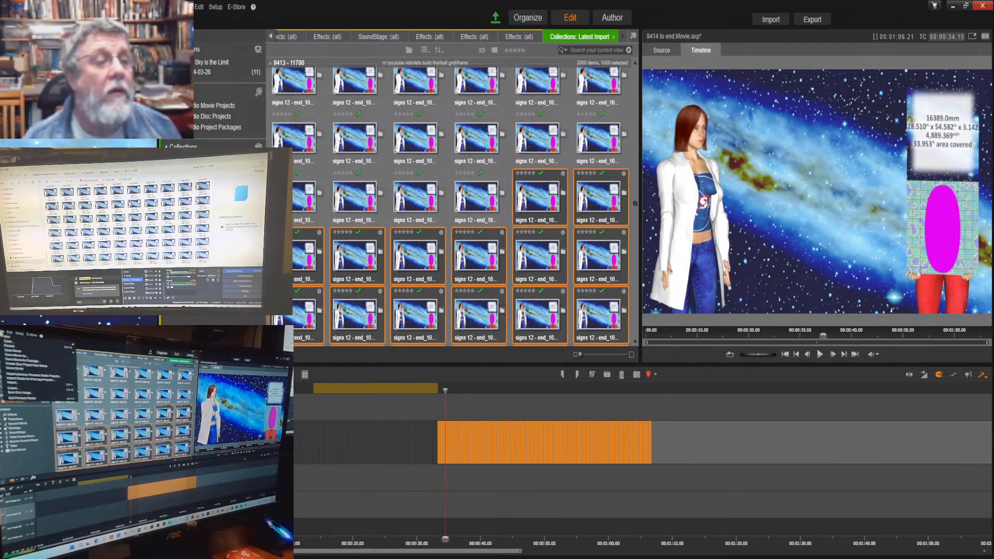
left_click(198, 50)
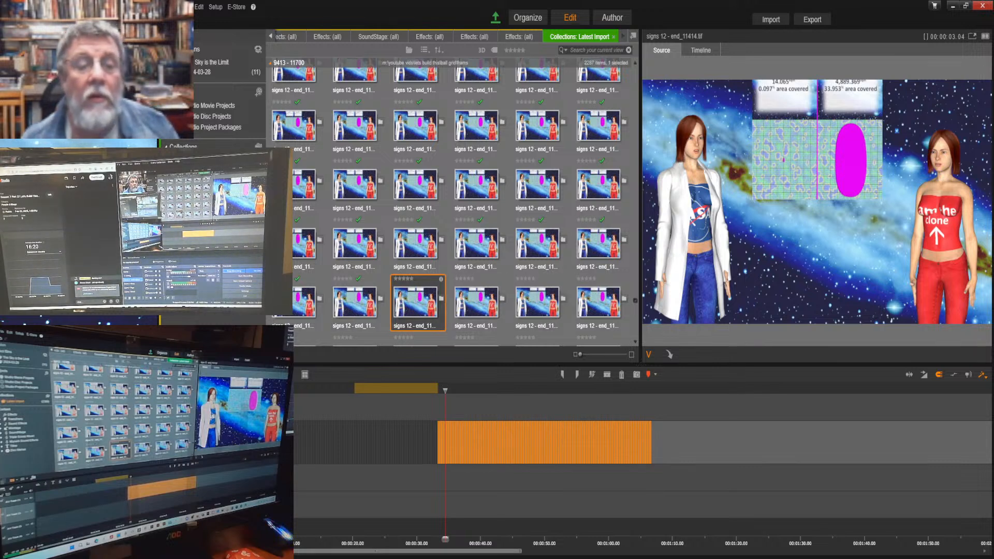
Select the remaining frames from signs 12 - end_11414 through the last frame of the 9413 - 11700 group.
scroll(453, 205, "down", 3)
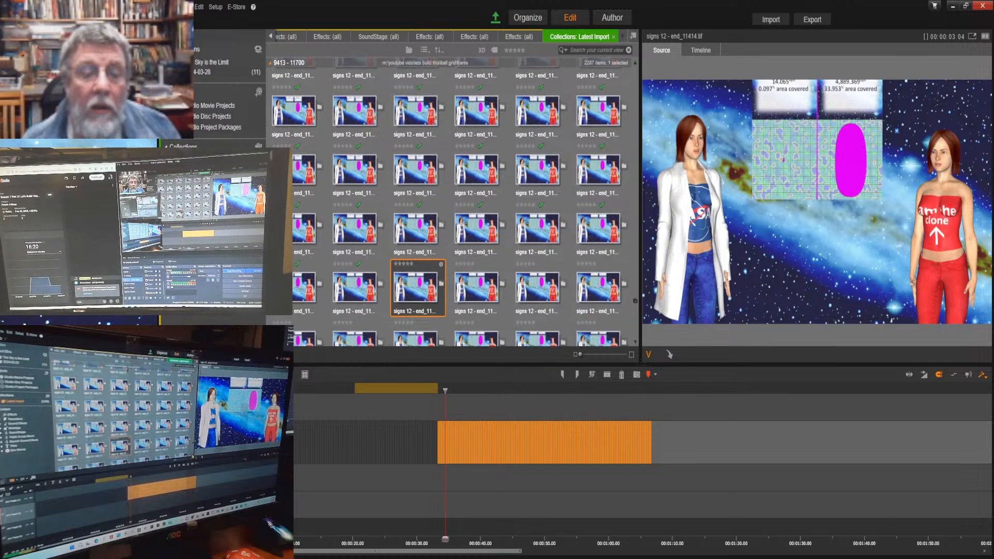
scroll(453, 204, "down", 5)
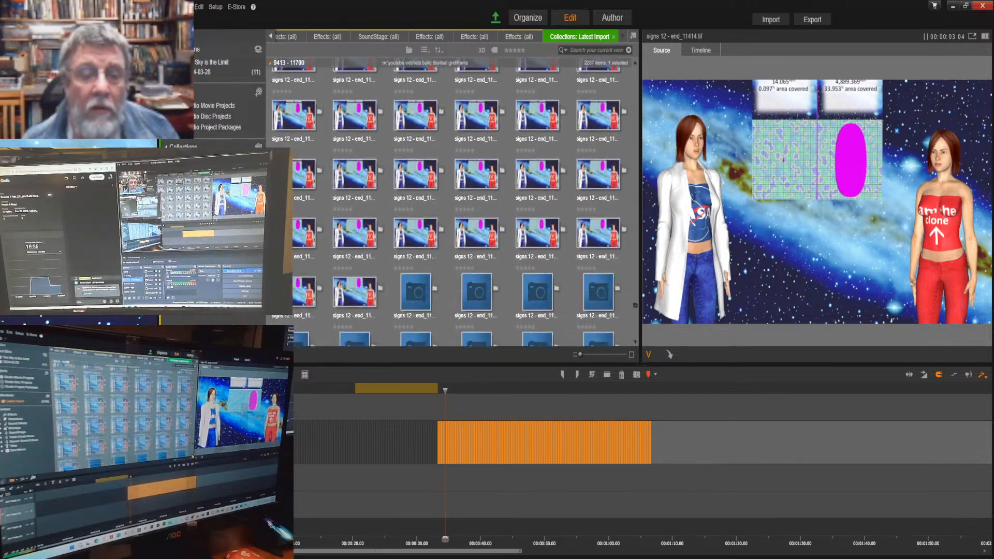
scroll(453, 205, "down", 1)
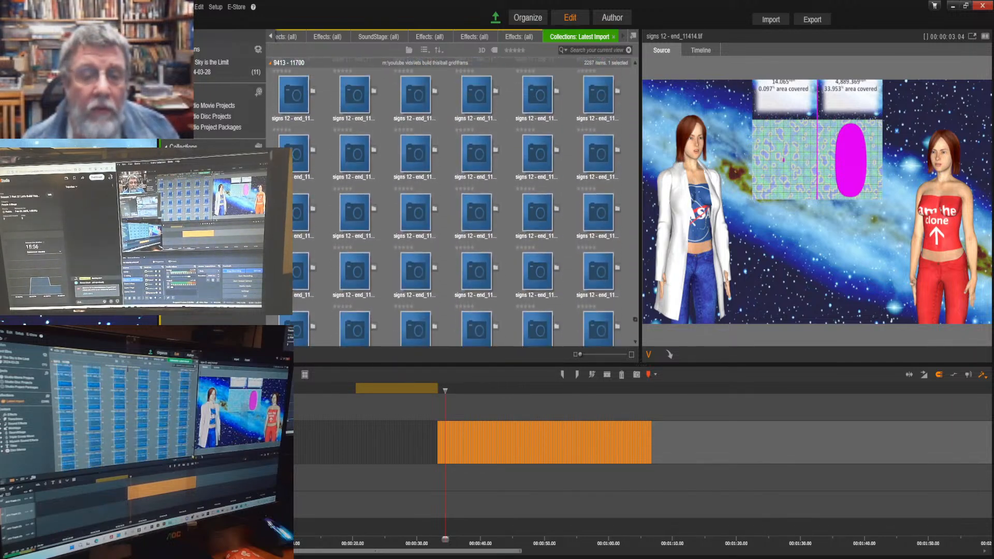
scroll(453, 205, "down", 1)
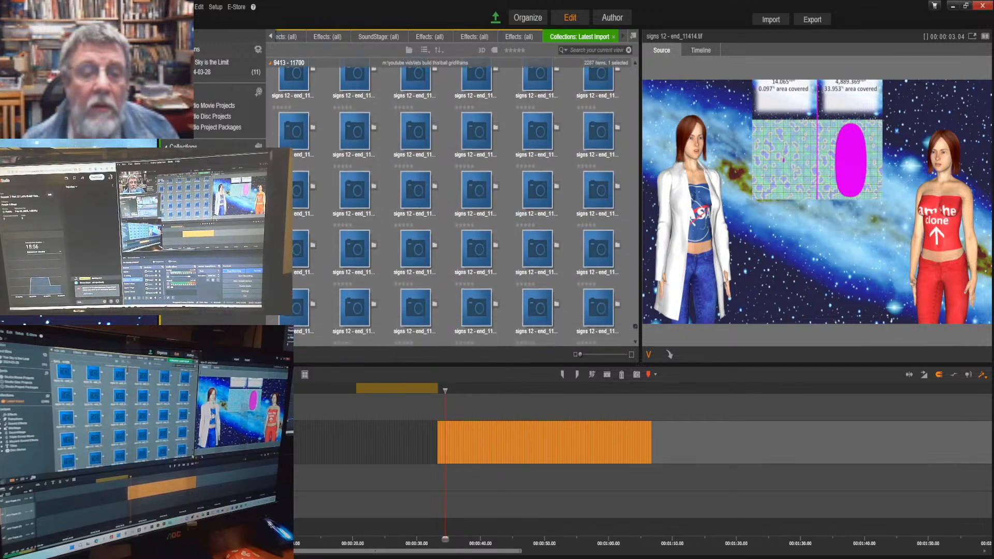
scroll(453, 205, "down", 8)
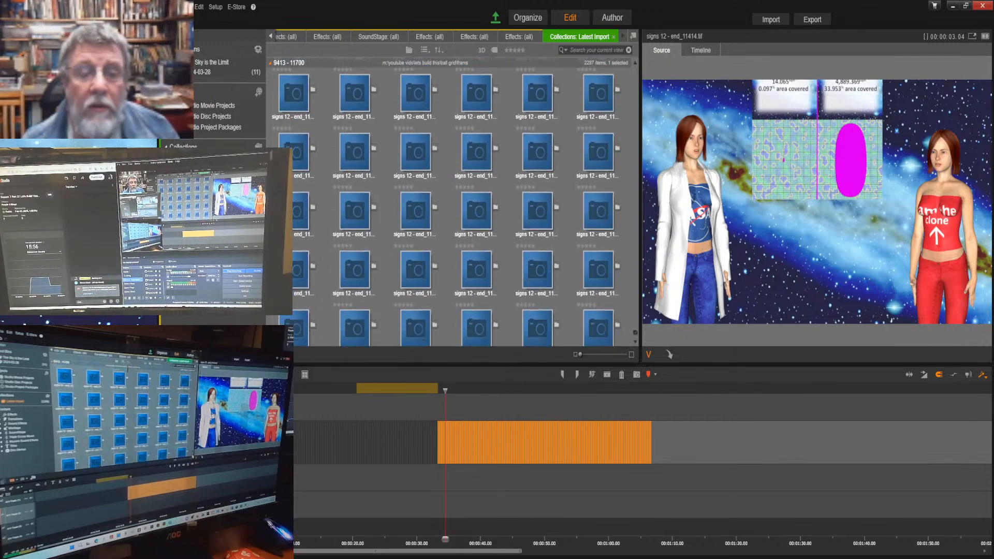
scroll(453, 204, "down", 1)
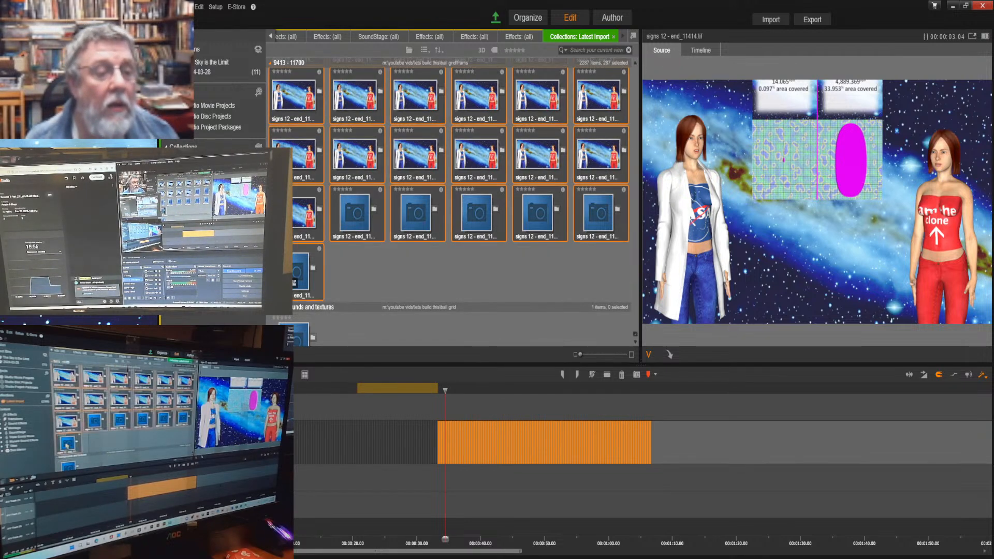
Place the remaining selected frames, signs 12 - end_11414 through signs 12 - end_11700, on the timeline directly after the second batch.
left_click(294, 282, "shift")
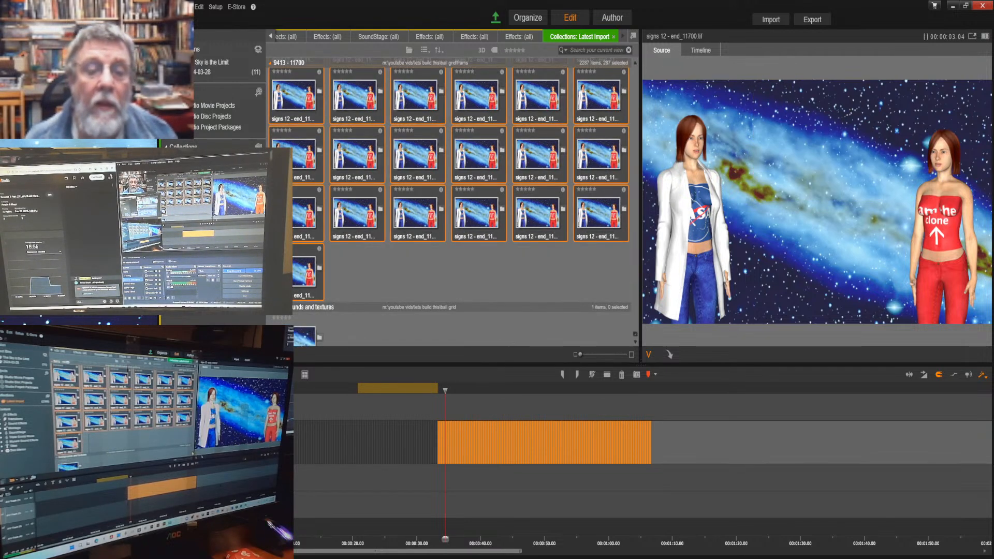
scroll(450, 203, "up", 10)
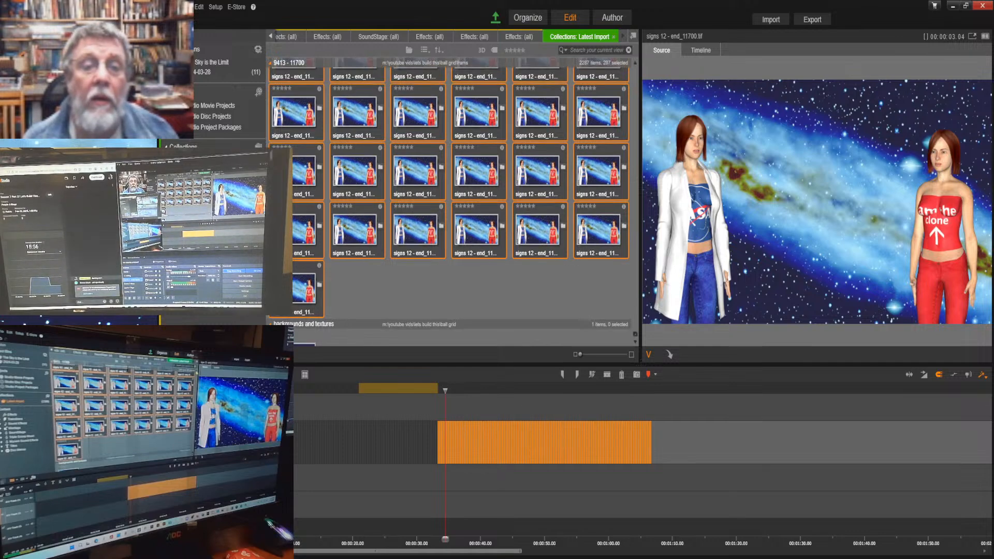
scroll(450, 203, "up", 15)
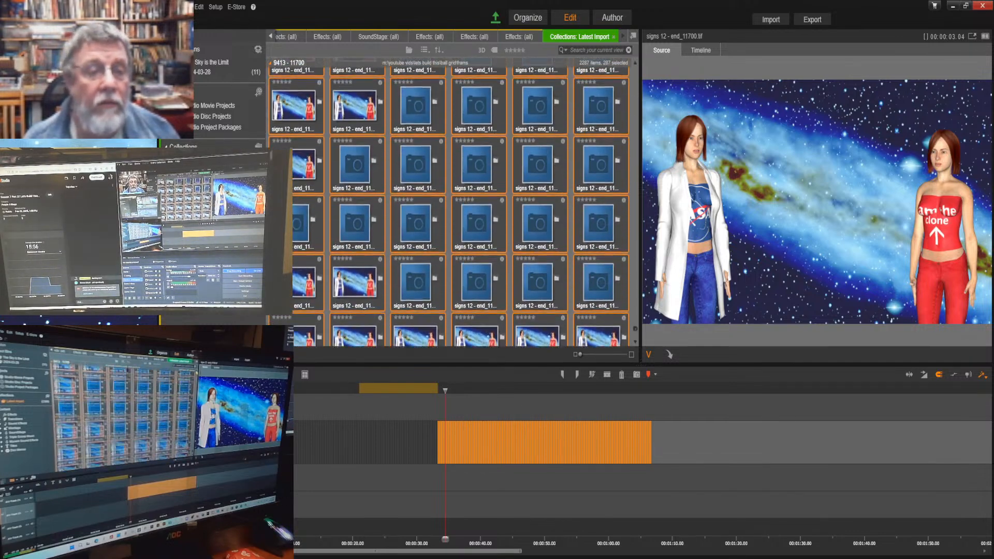
scroll(450, 203, "up", 10)
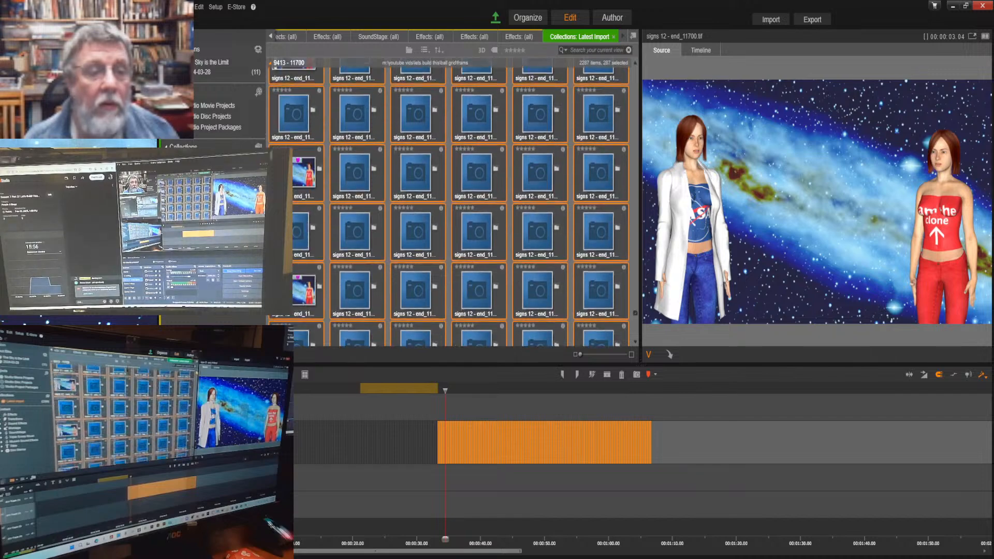
scroll(415, 334, "up", 3)
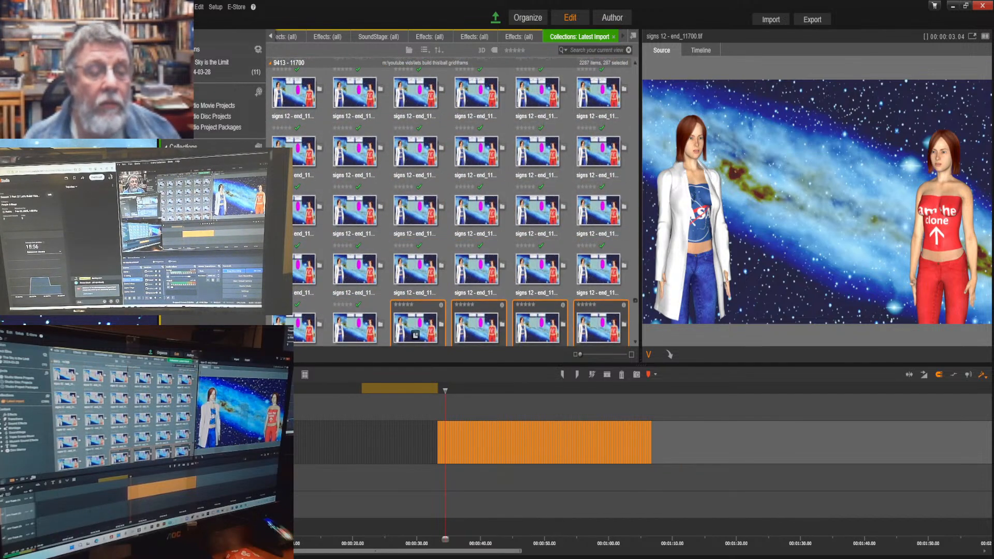
left_click_drag(416, 332, 656, 442)
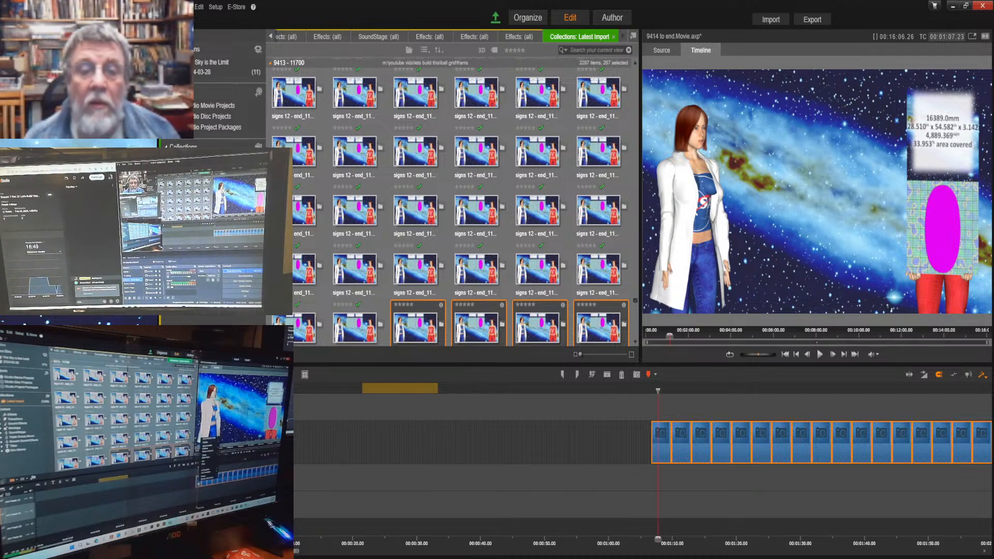
Set the duration of the newly placed third batch of images to one frame (00:00:00.01) and return the playhead to the movie's start.
left_click(686, 428)
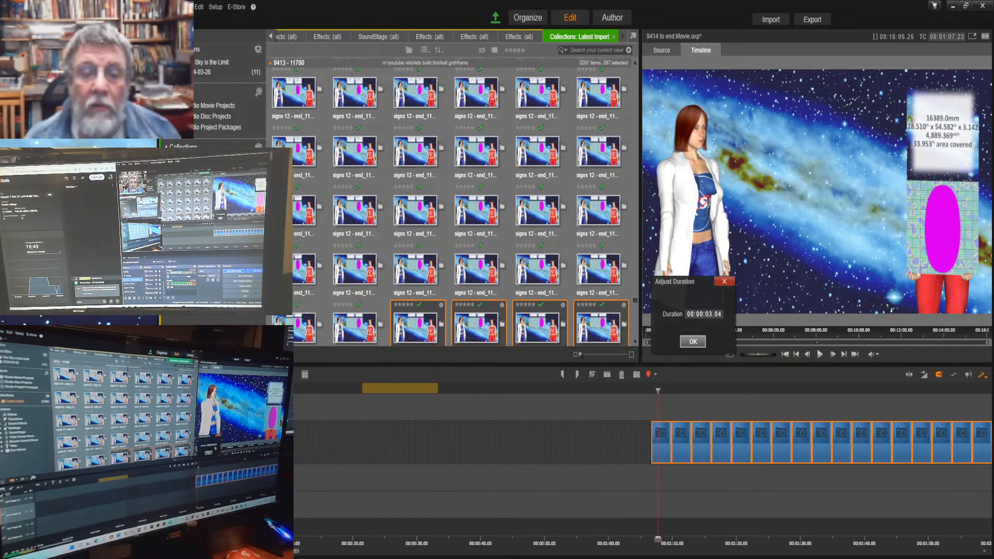
left_click(709, 314)
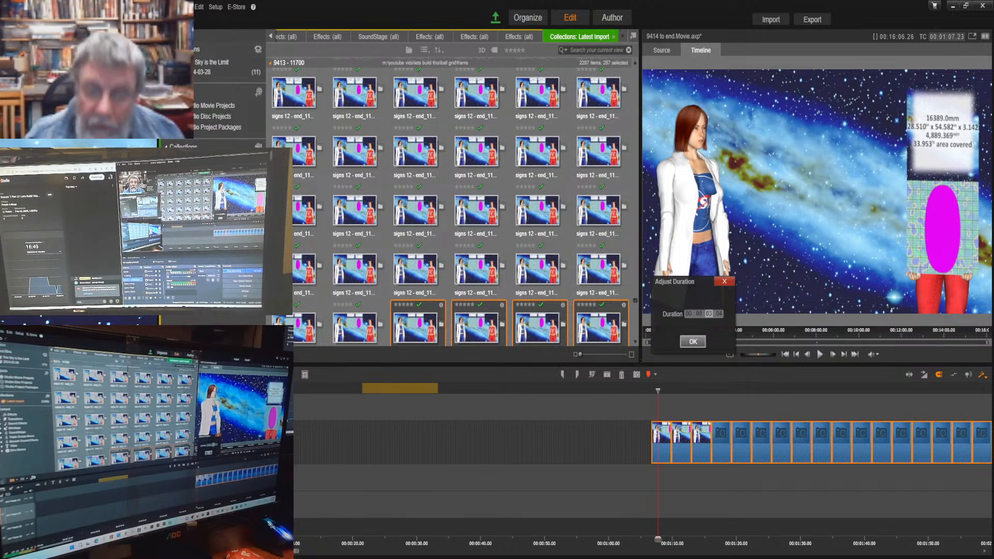
type("00.01")
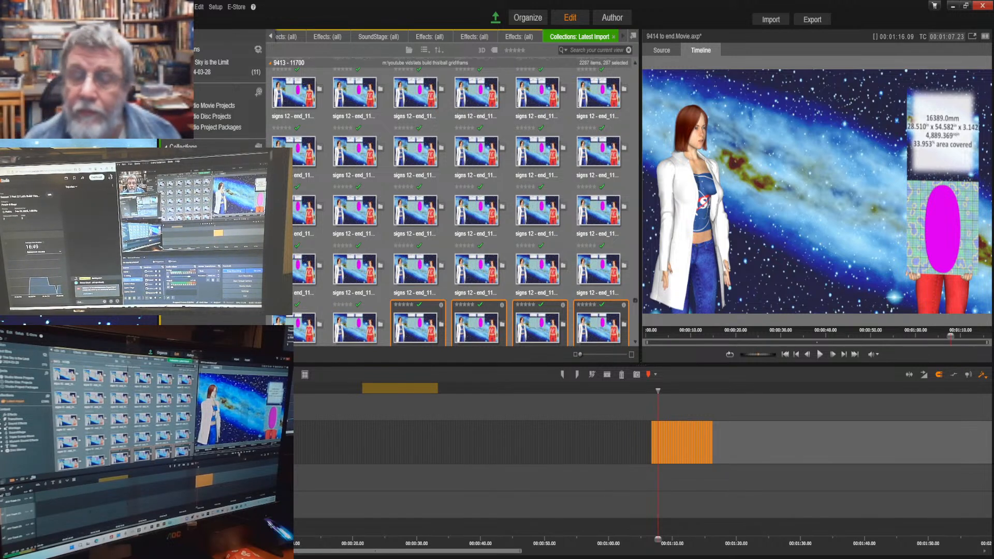
key("Home")
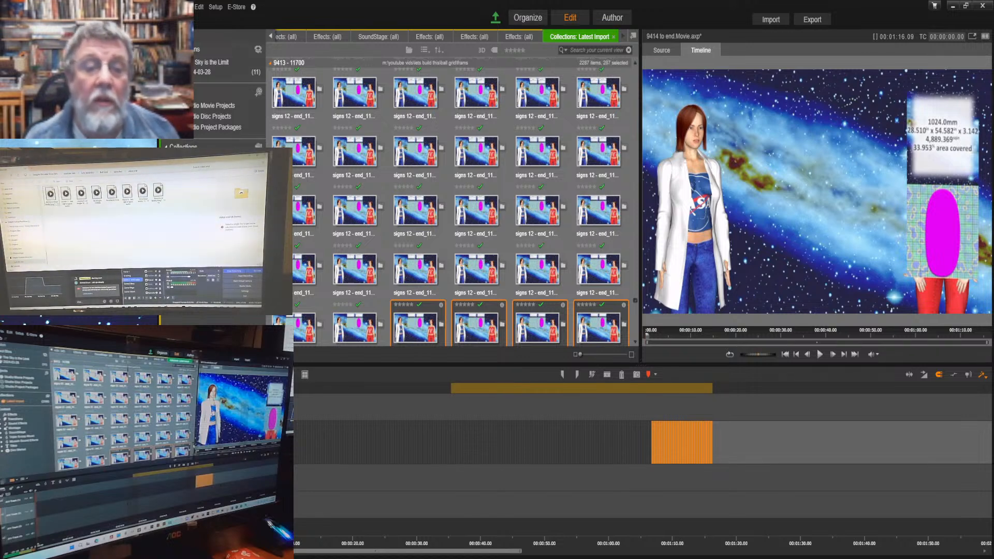
Import the two focal length speech audio files from the file manager into the Latest Import collection.
scroll(453, 207, "up", 5)
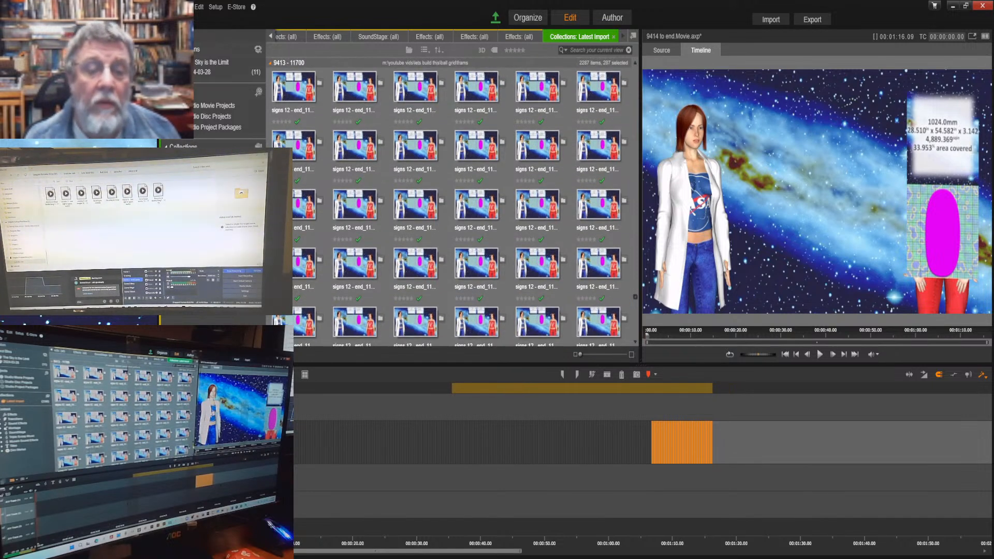
scroll(453, 207, "down", 1)
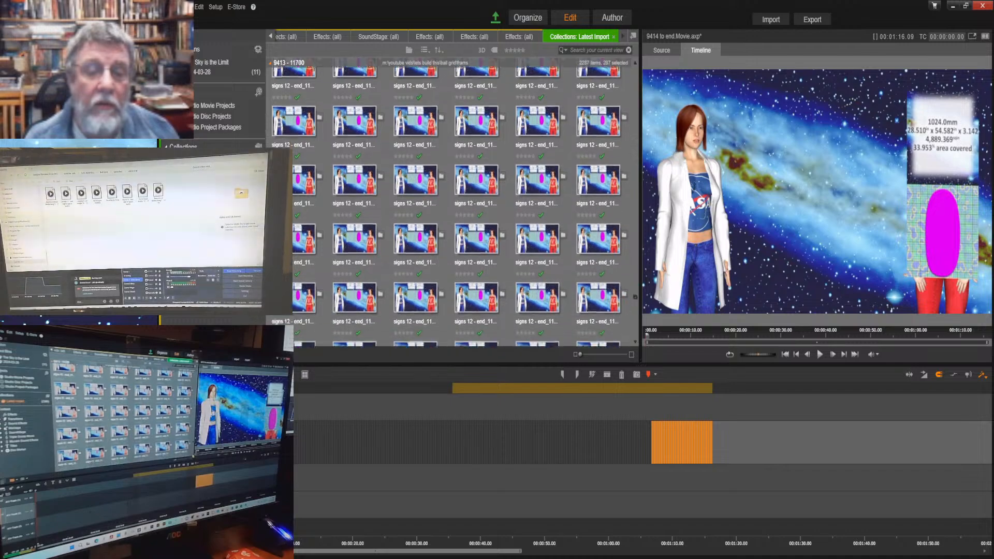
scroll(453, 207, "down", 5)
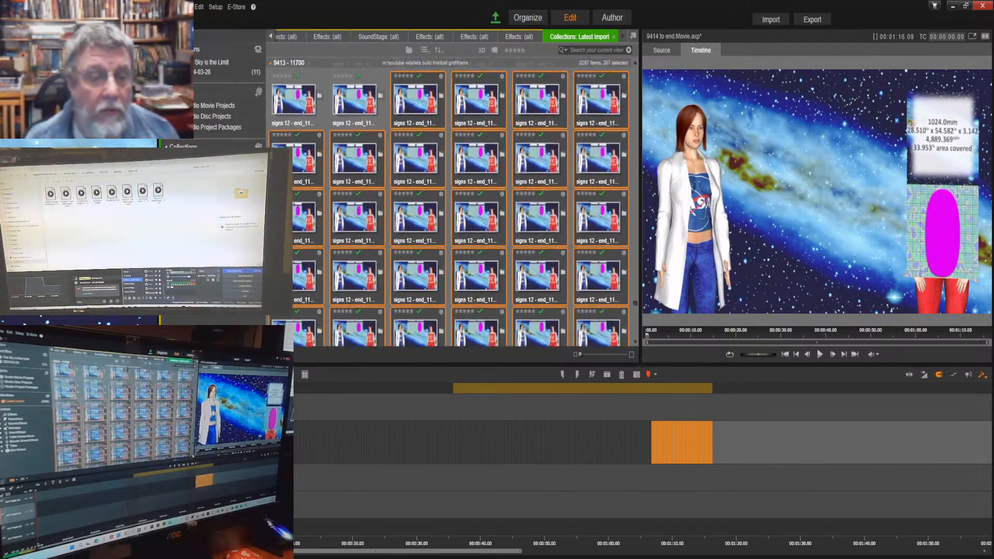
scroll(453, 207, "down", 5)
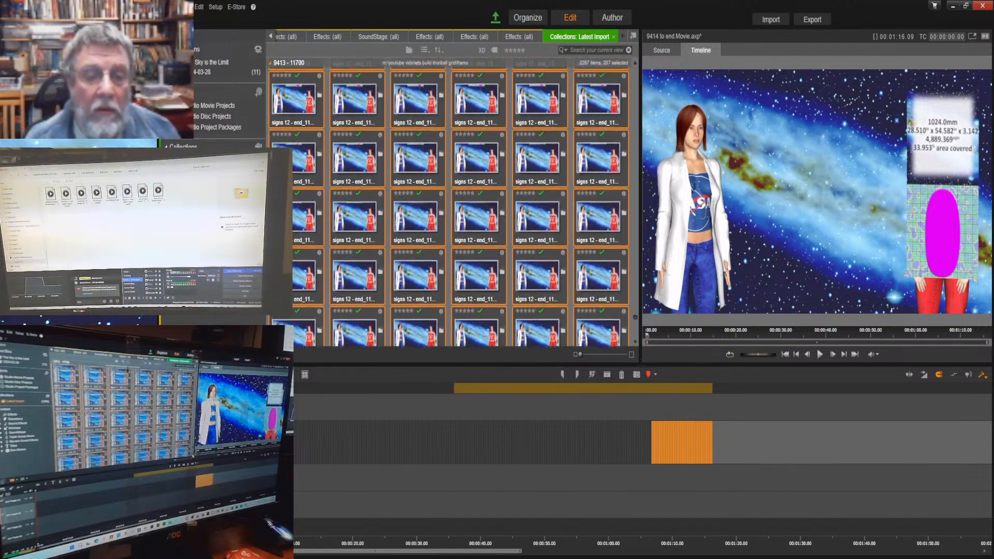
scroll(453, 207, "down", 5)
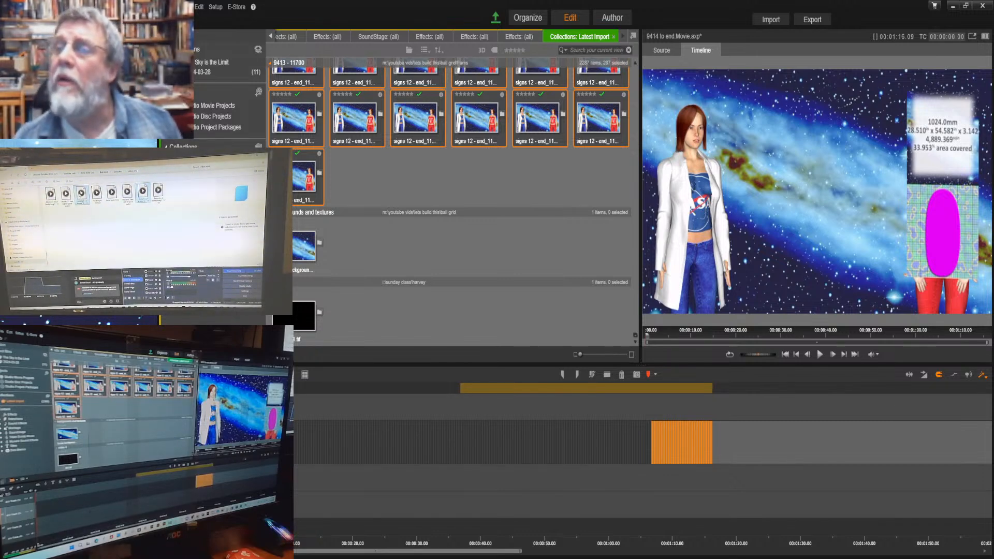
left_click_drag(81, 193, 463, 264)
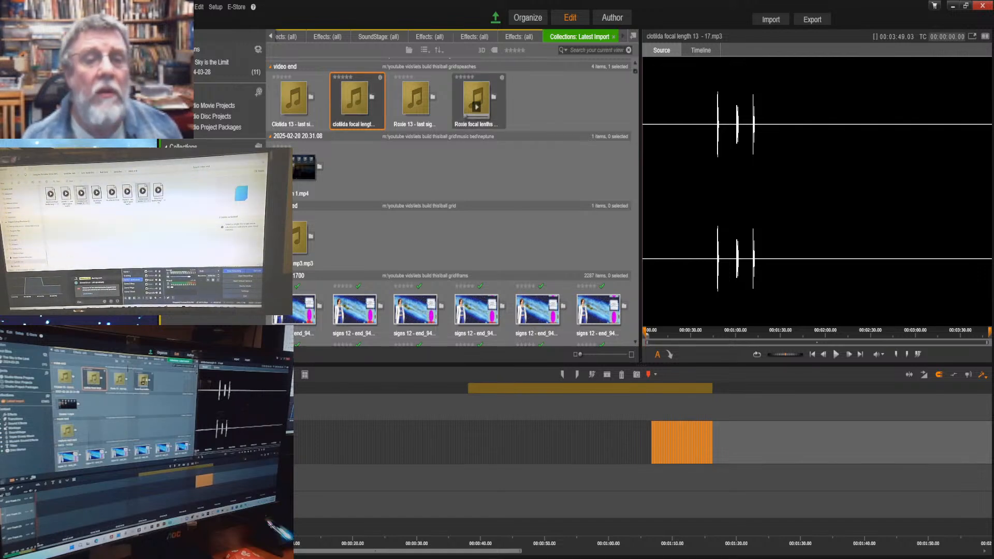
Place the Rosie focal lengths and clotilda focal length 13 - 17.mp3 clips on separate tracks below the images, near the movie's start.
left_click(477, 103, "ctrl")
left_click(541, 106)
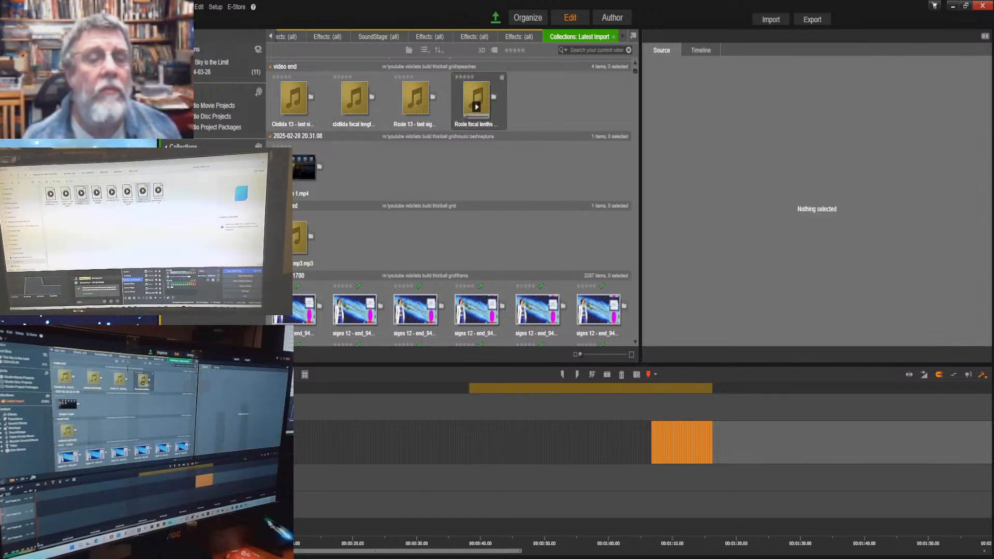
left_click(477, 103)
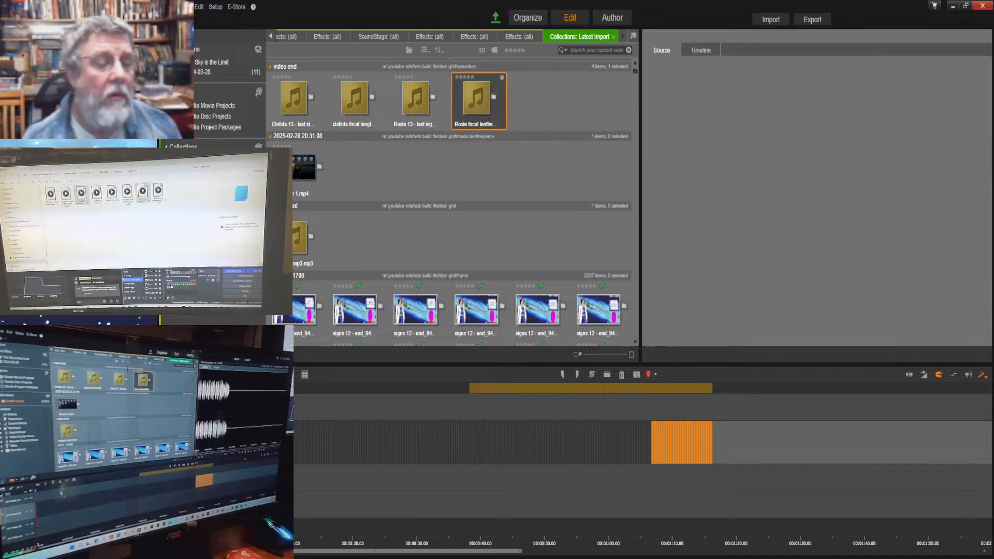
left_click_drag(277, 396, 227, 482)
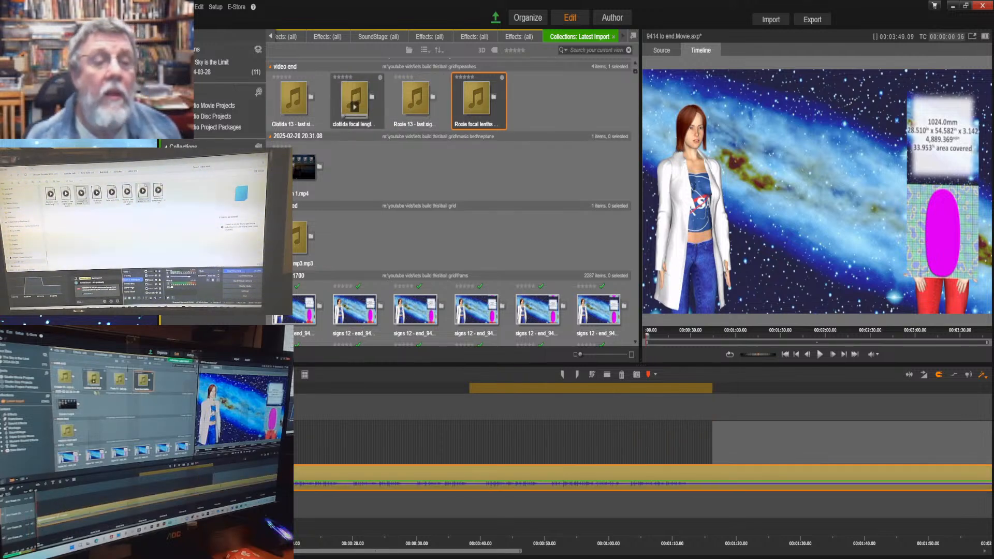
left_click_drag(355, 103, 226, 506)
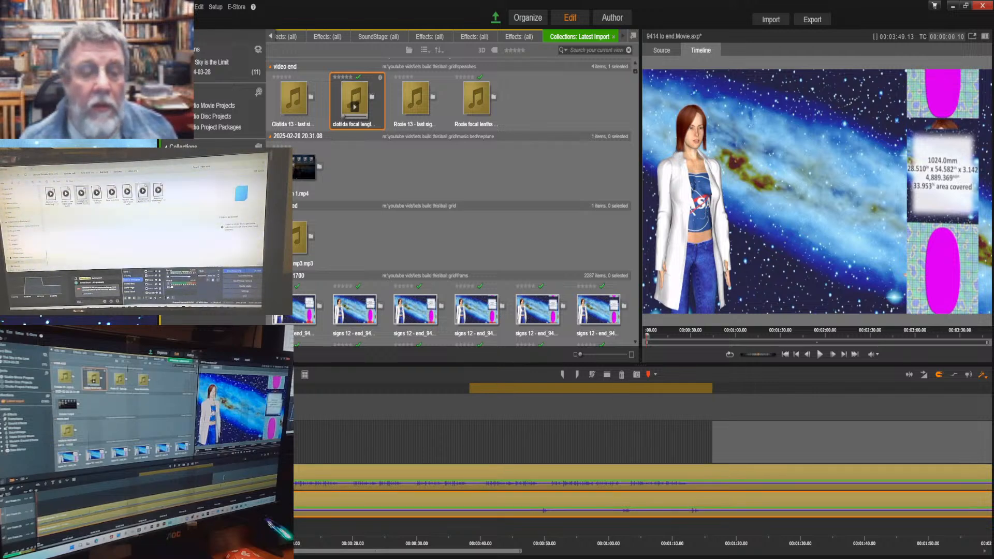
Reduce the image track's height, enlarge the timeline area and make both speech tracks much taller to show their waveforms.
left_click_drag(750, 464, 751, 448)
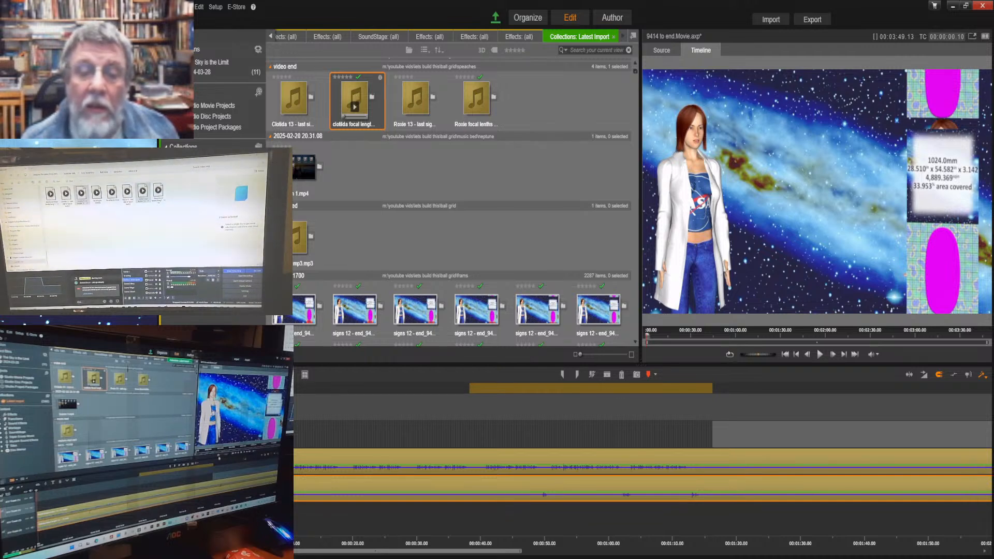
left_click_drag(745, 365, 744, 244)
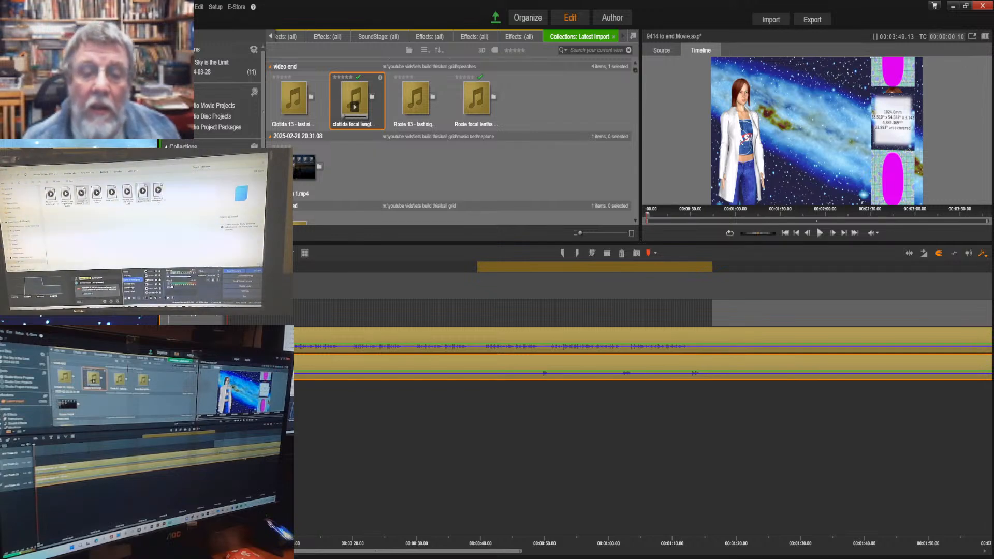
left_click_drag(193, 354, 193, 501)
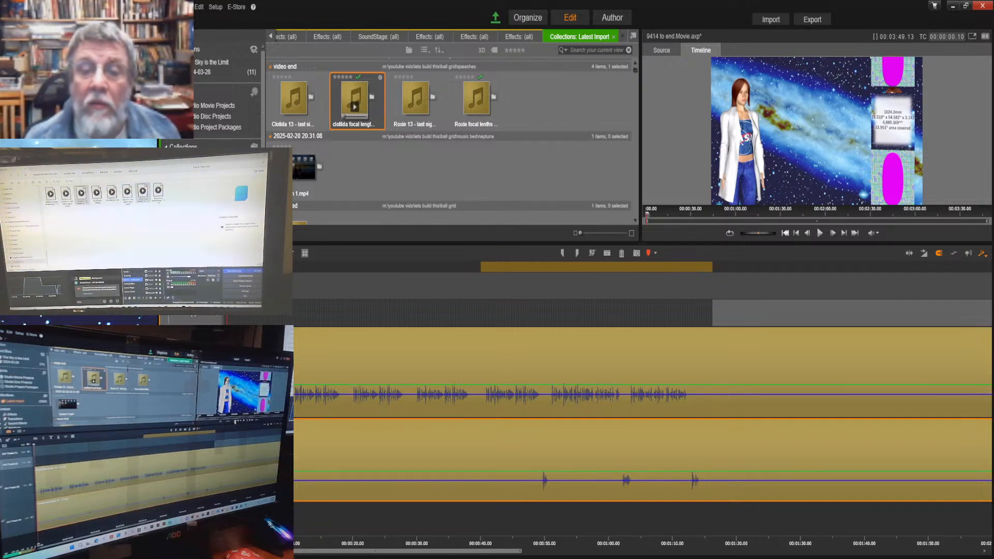
Align the beginnings of both speech clips with the very start of the movie, then show the whole image sequence on the timeline again.
left_click(785, 233)
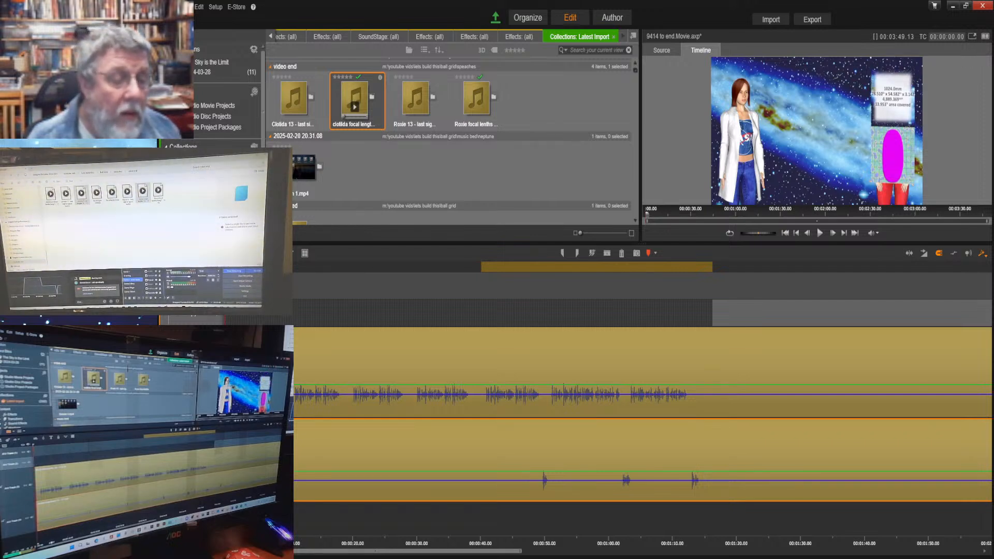
left_click_drag(520, 551, 253, 551)
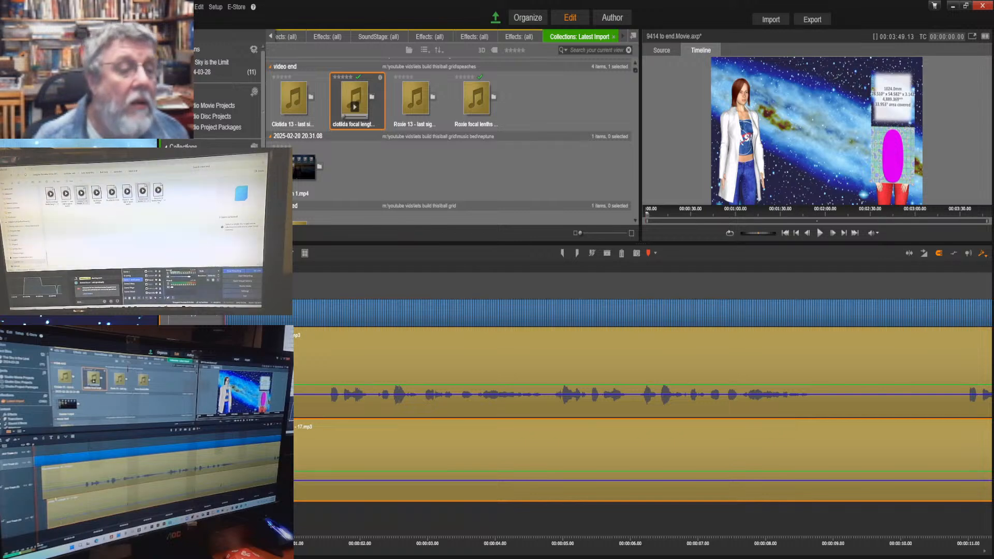
left_click_drag(283, 349, 269, 348)
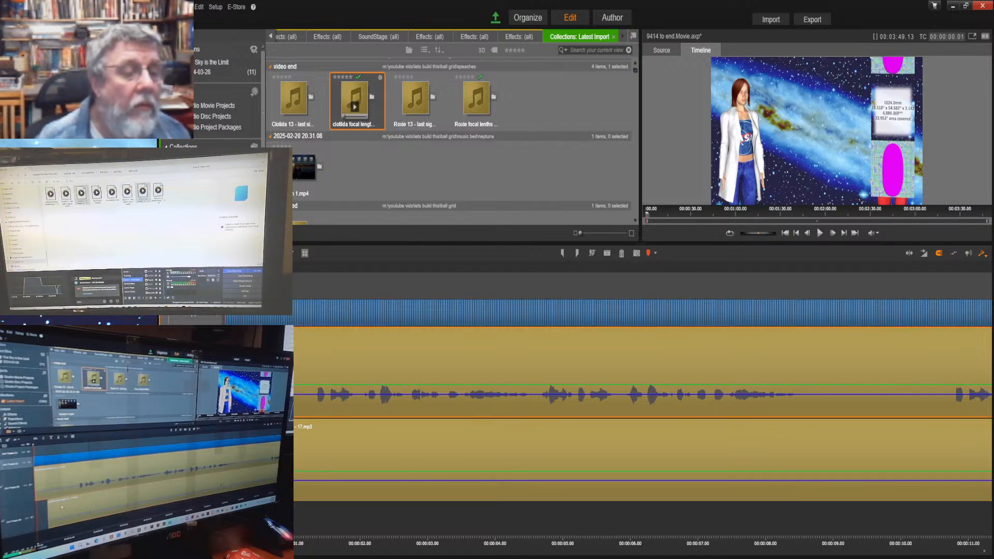
left_click_drag(280, 451, 254, 451)
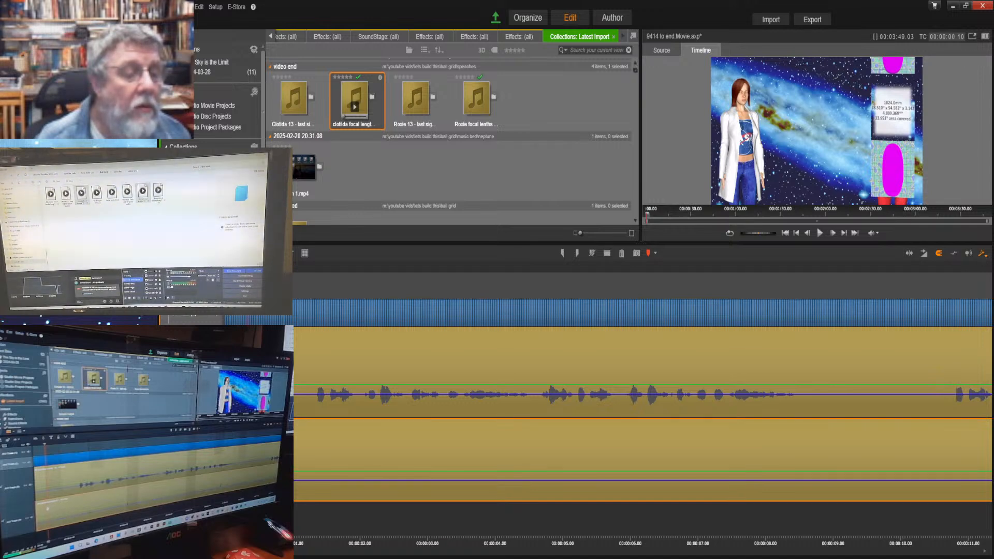
left_click(273, 349)
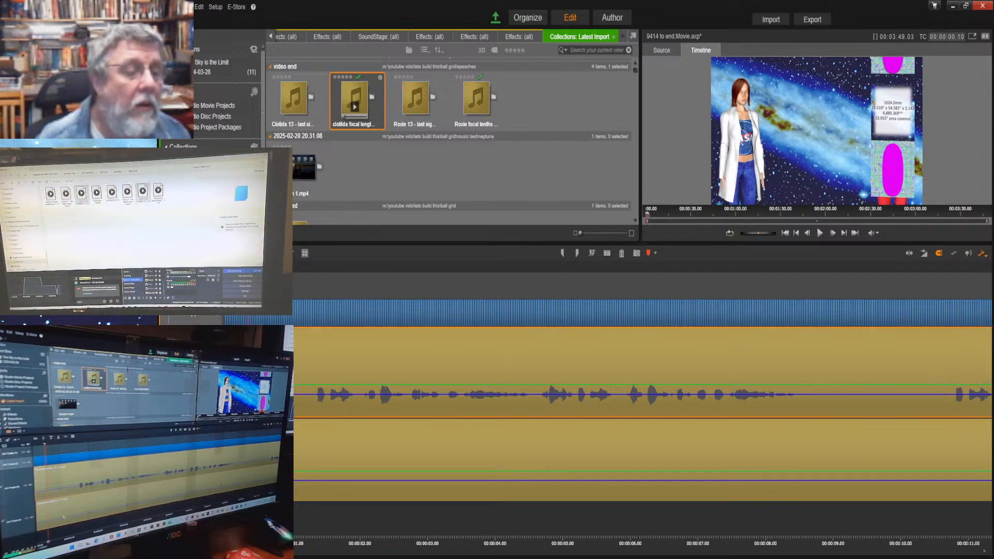
left_click(281, 460)
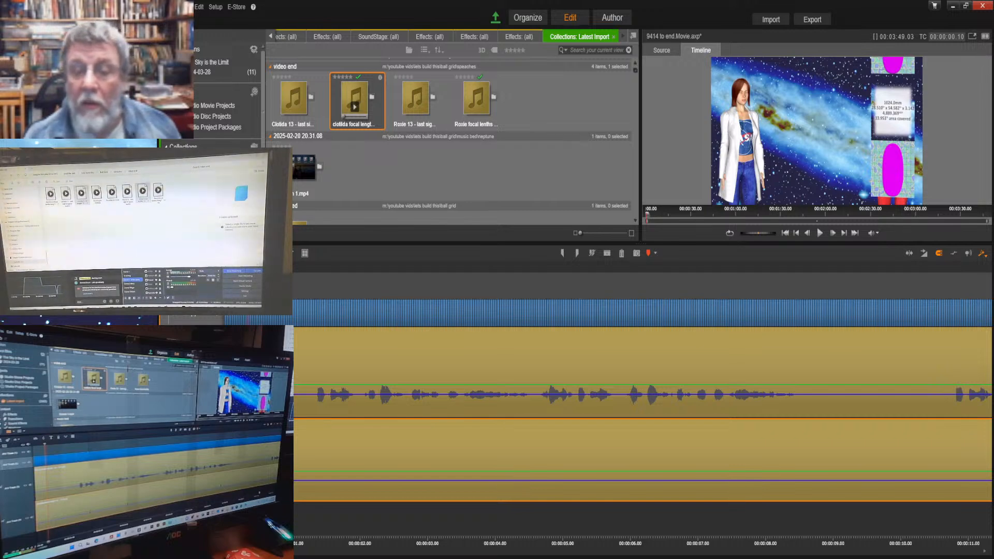
left_click_drag(281, 544, 233, 544)
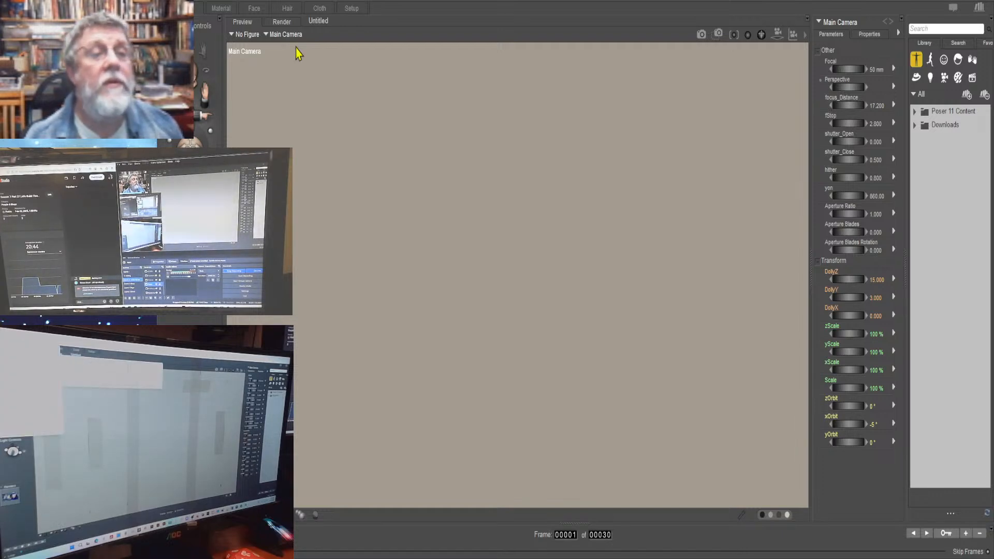
left_click(376, 33)
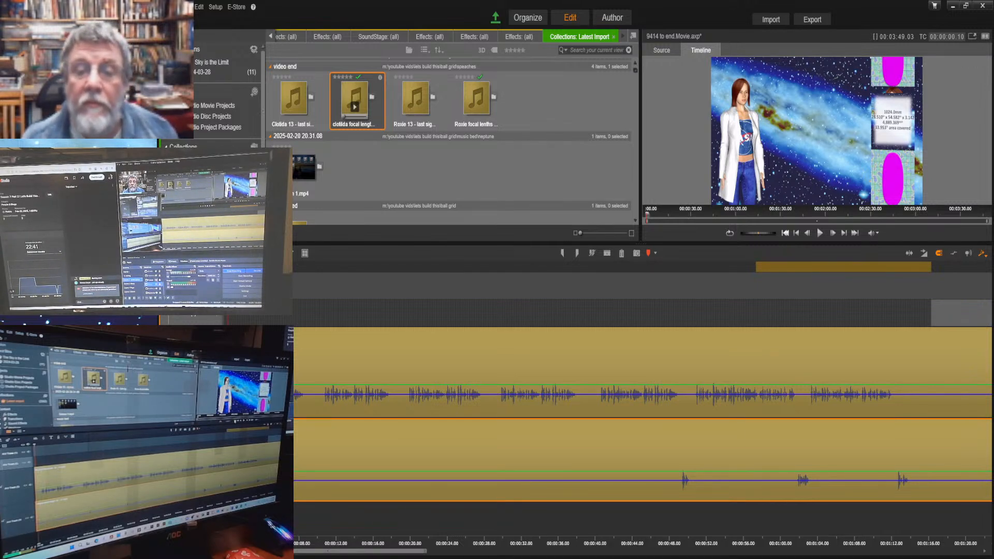
Enlarge the preview area above the timeline and save the movie with the playhead at its start.
left_click(785, 233)
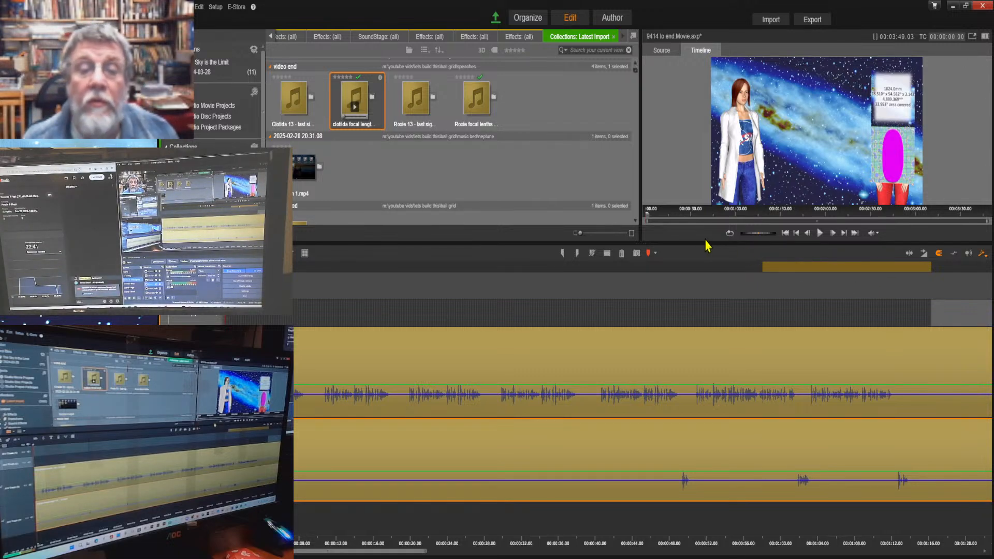
left_click_drag(702, 243, 691, 273)
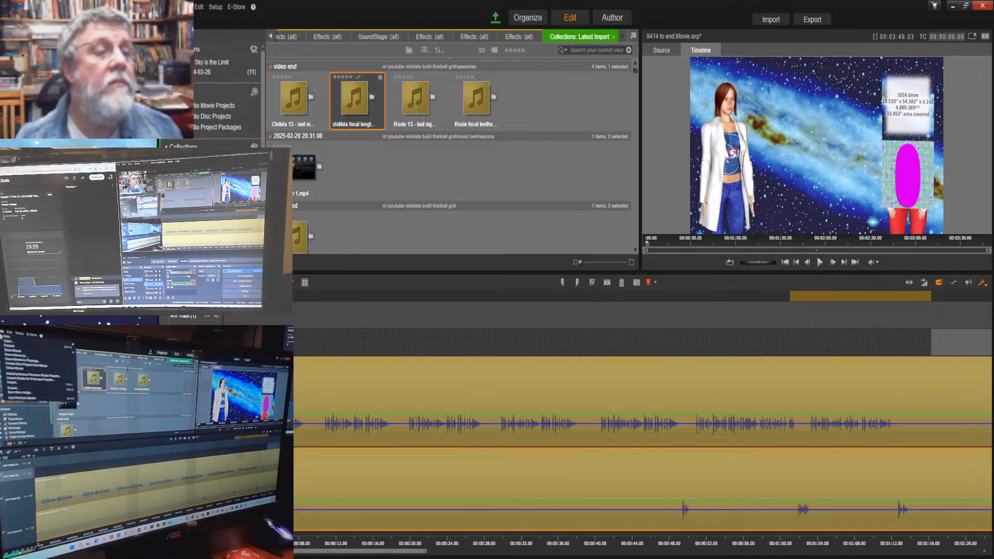
key("ctrl+s")
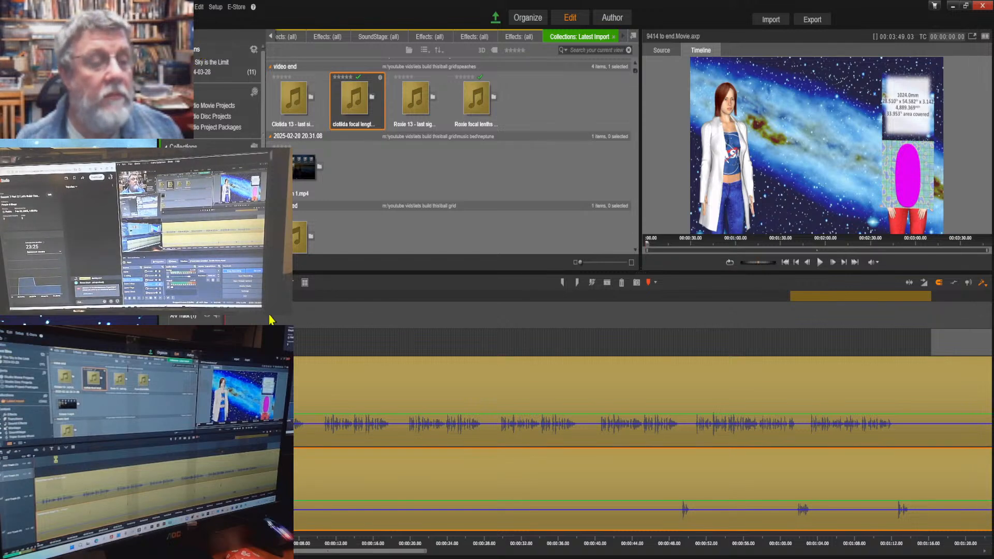
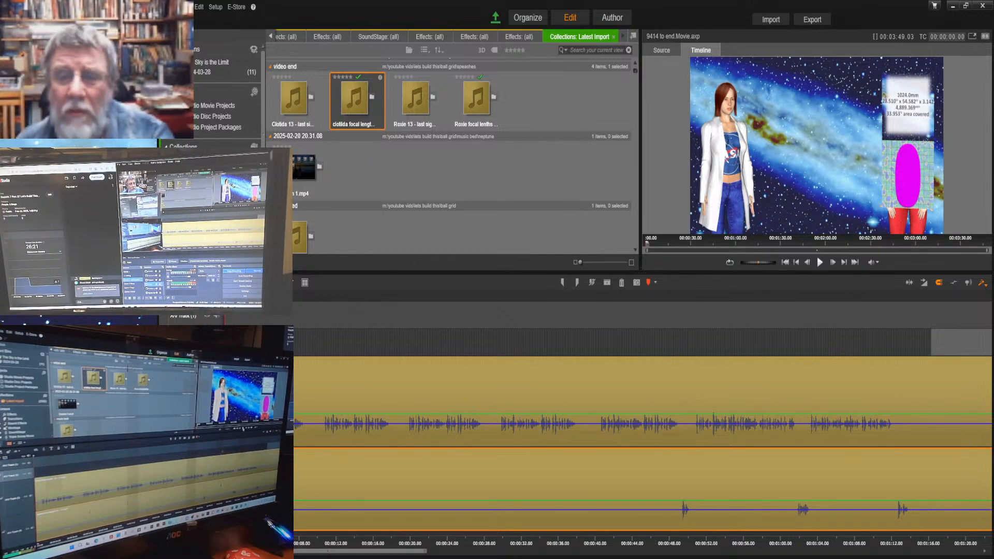
Play the movie's first few seconds twice to check the speech against the picture, returning the playhead to the start each time.
left_click(821, 263)
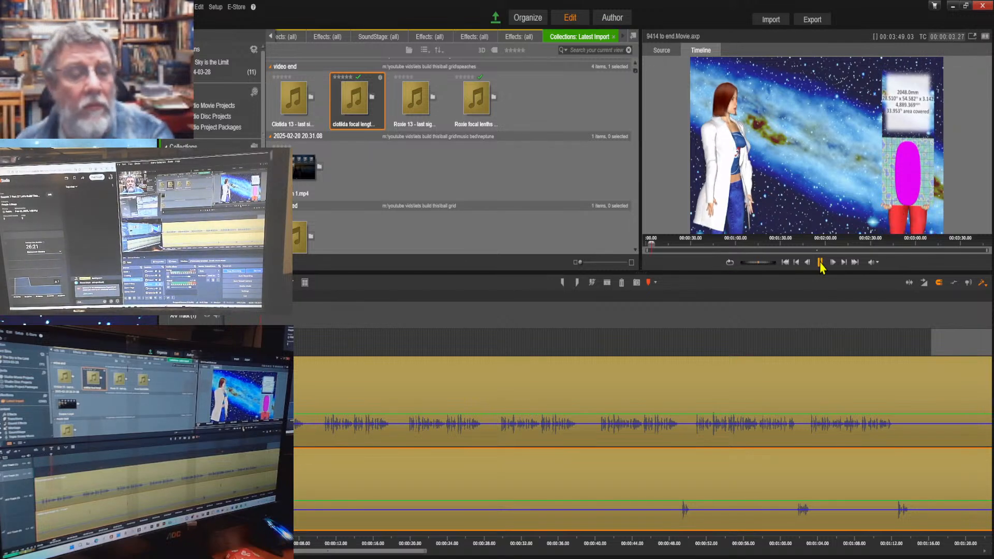
left_click(820, 263)
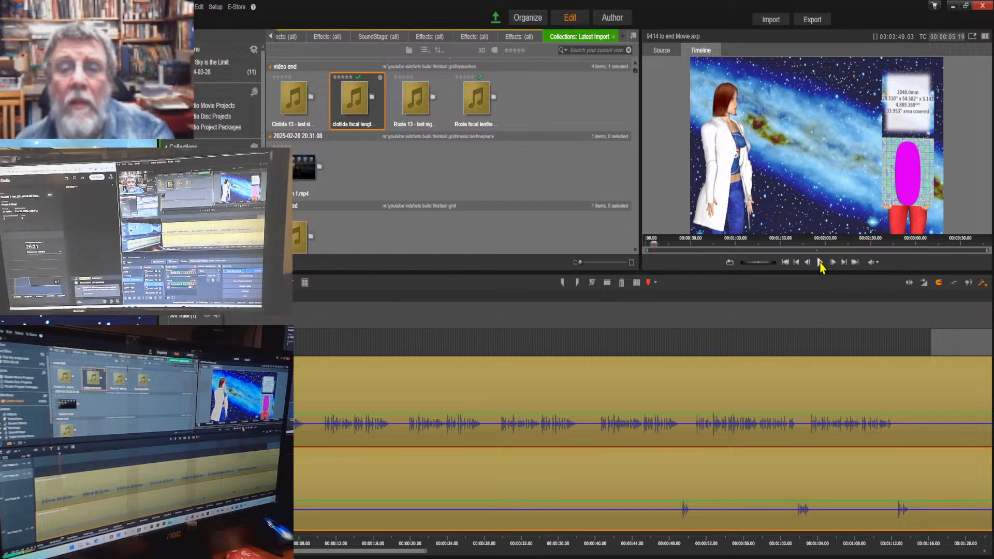
left_click(784, 263)
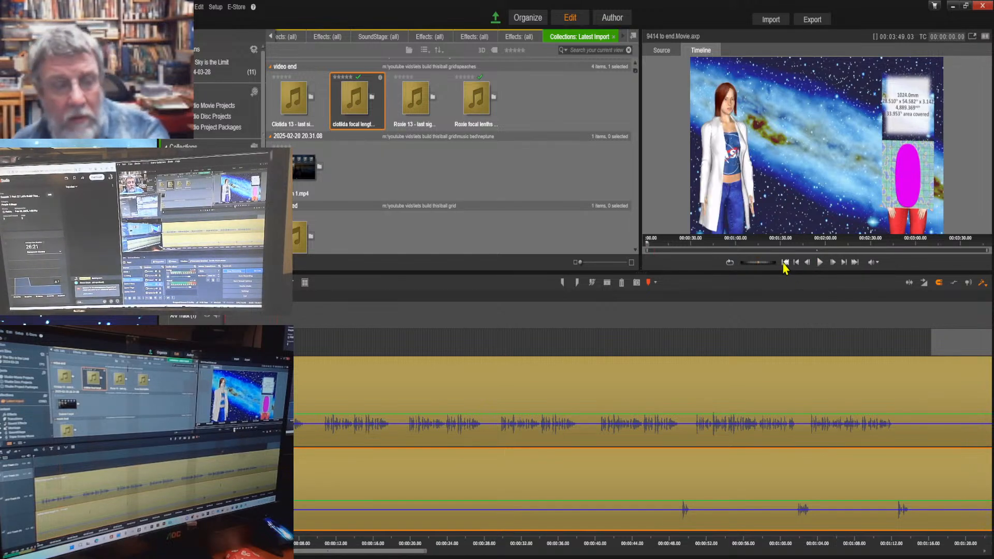
left_click(820, 263)
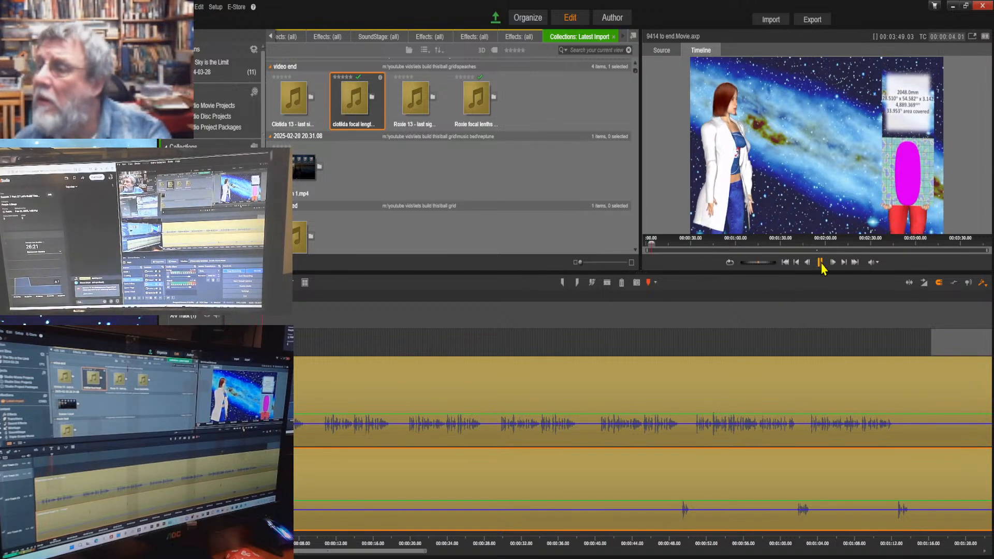
left_click(821, 263)
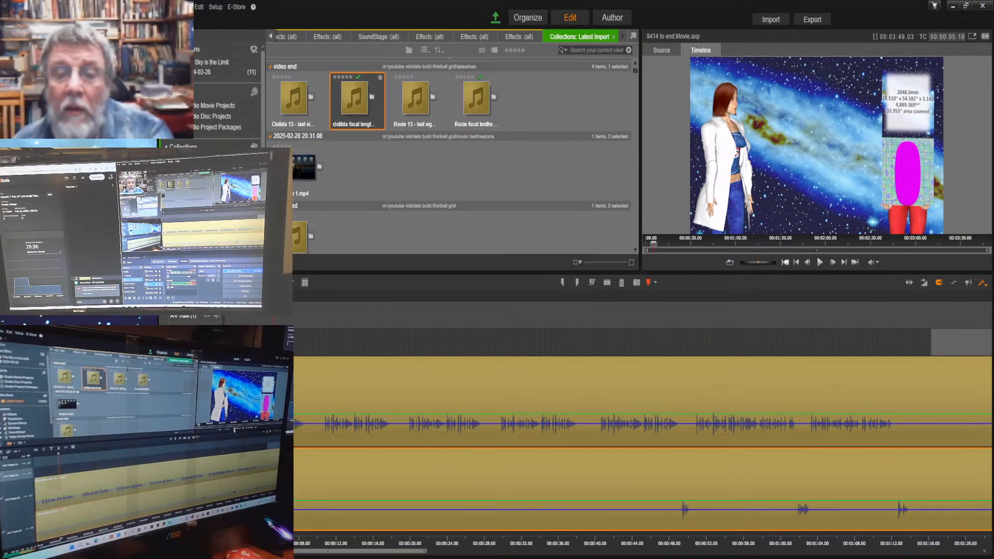
left_click(784, 263)
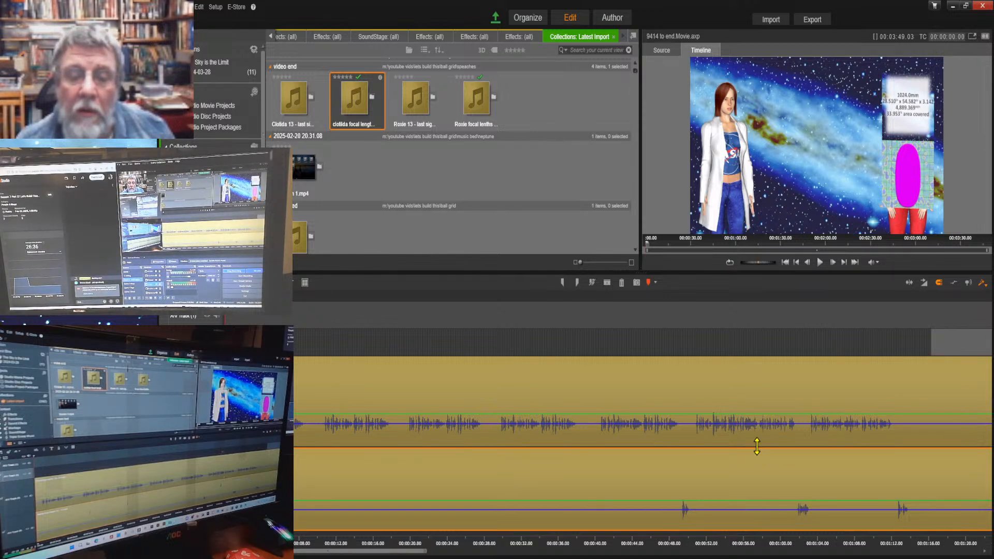
Enlarge the preview area again and resize both speech tracks to equal heights that fit the remaining timeline space.
left_click_drag(757, 447, 756, 380)
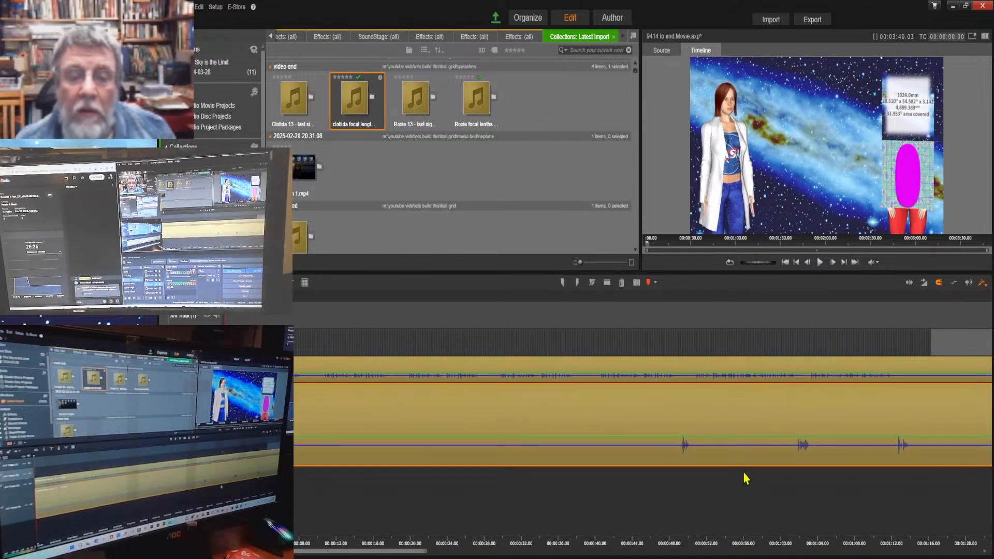
left_click_drag(743, 466, 748, 392)
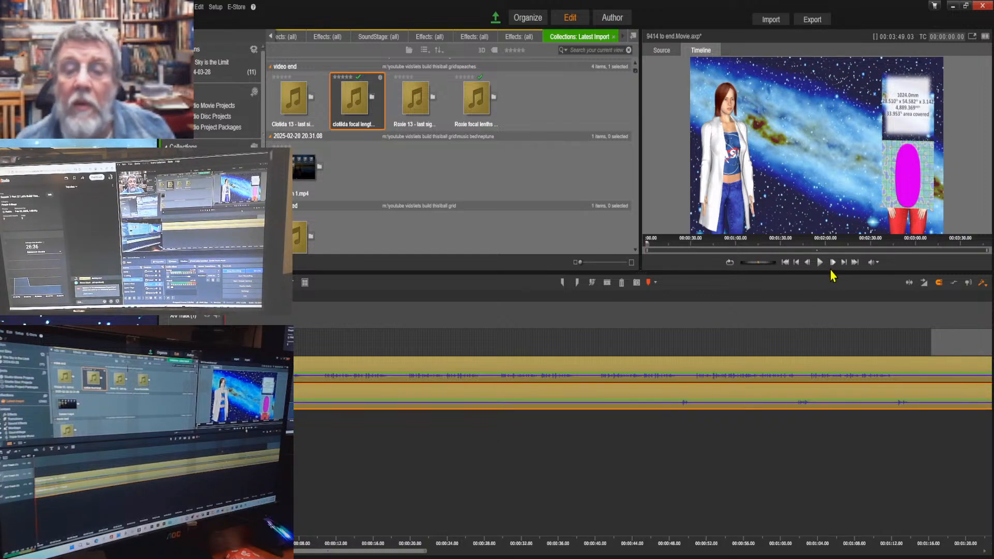
left_click_drag(827, 273, 832, 339)
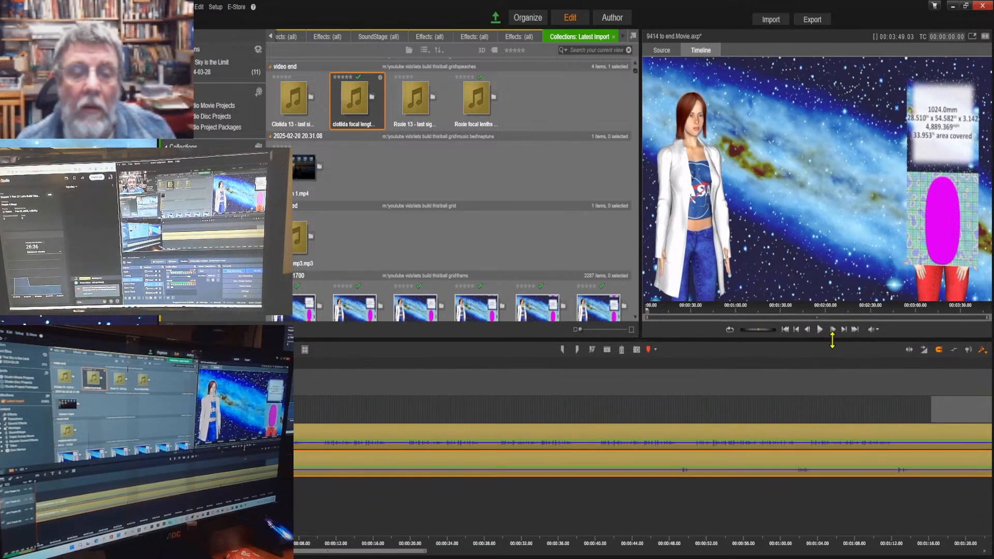
left_click_drag(779, 450, 769, 522)
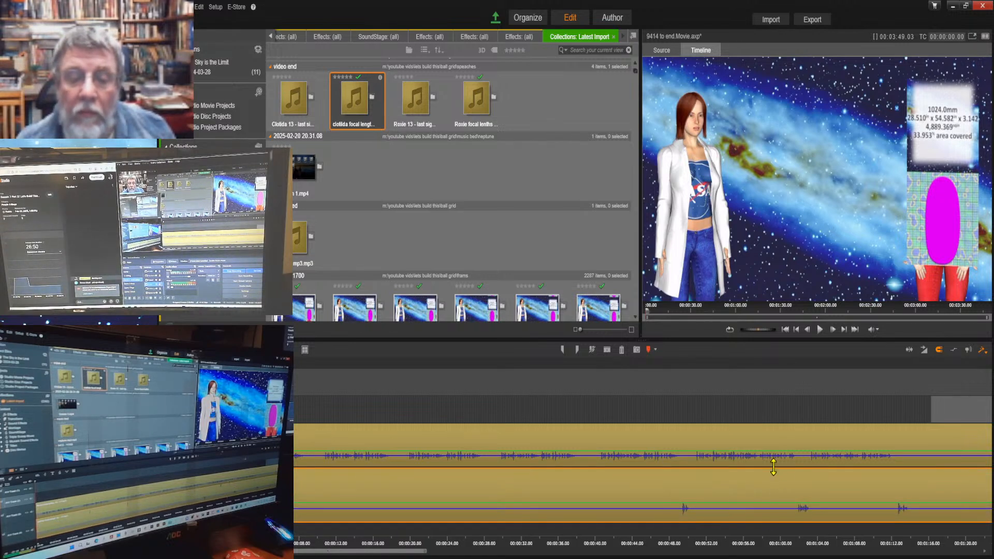
left_click_drag(773, 467, 774, 479)
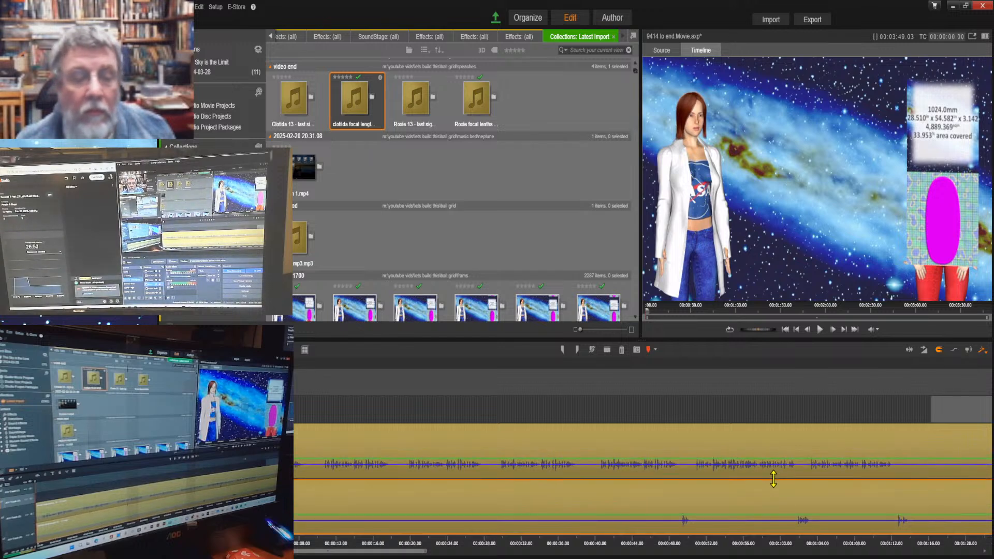
Replay the opening about four seconds twice in the enlarged preview and put the playhead back at the movie's start.
left_click(820, 332)
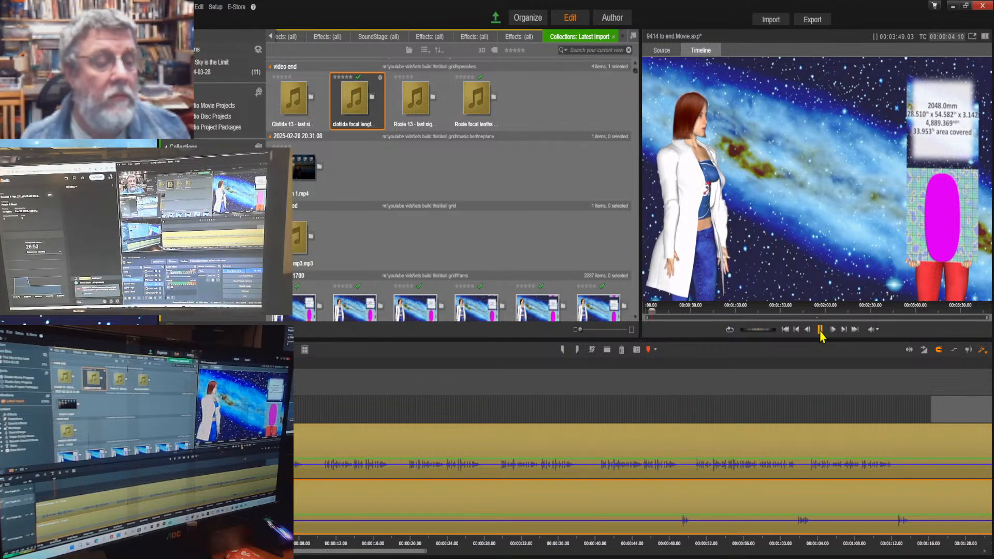
left_click(821, 331)
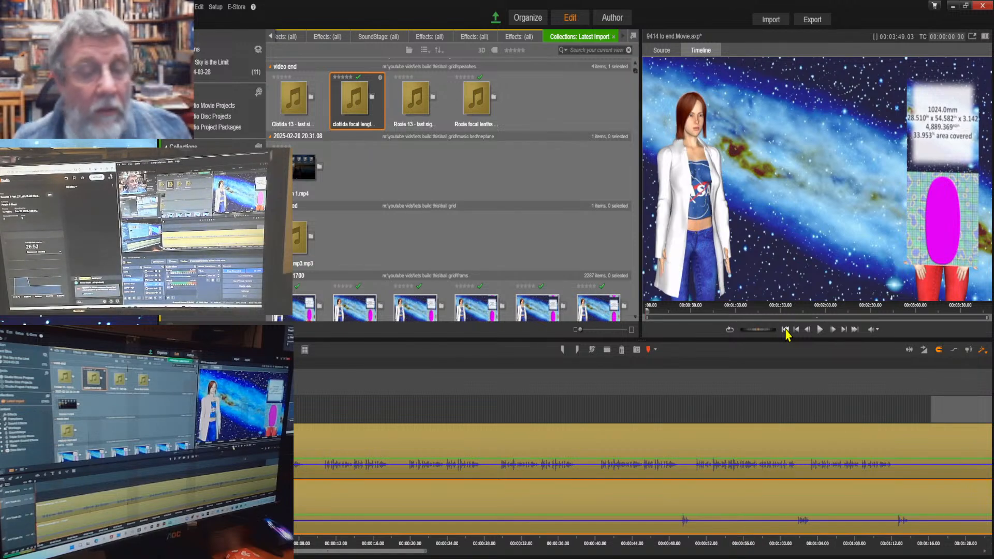
left_click(821, 332)
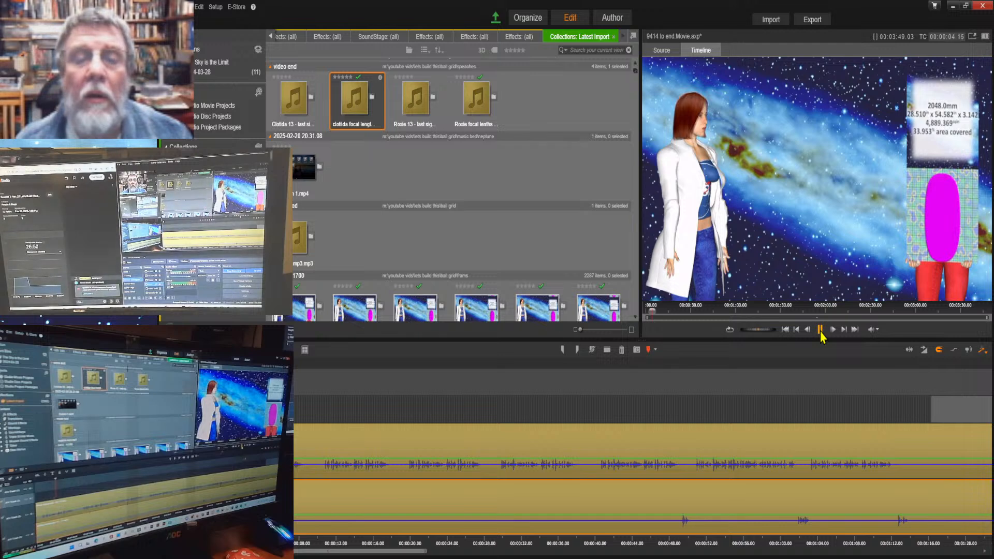
left_click(821, 333)
left_click(784, 330)
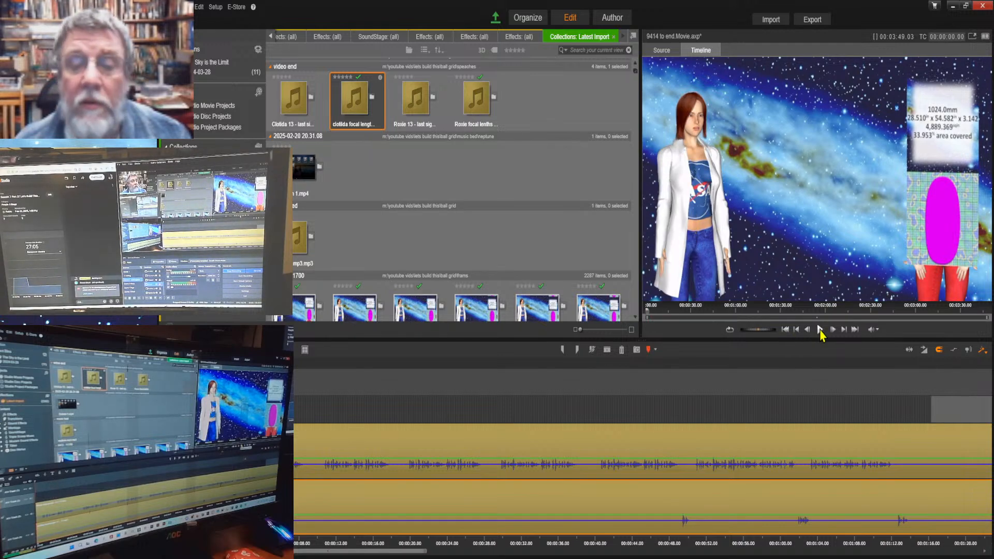
Play past the change to the 2048.0mm card, pause, and step back frame by frame to 00:00:01.10.
left_click(820, 331)
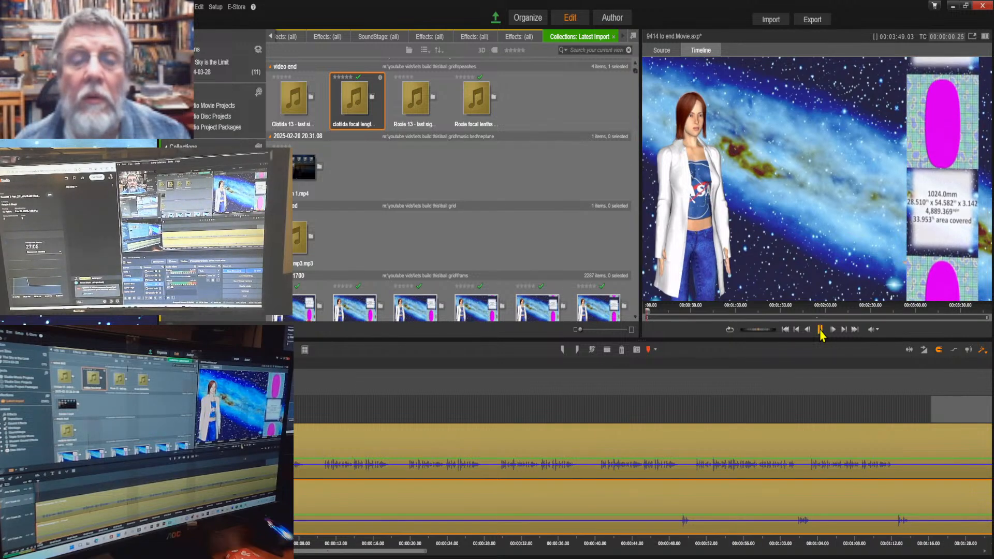
left_click(820, 331)
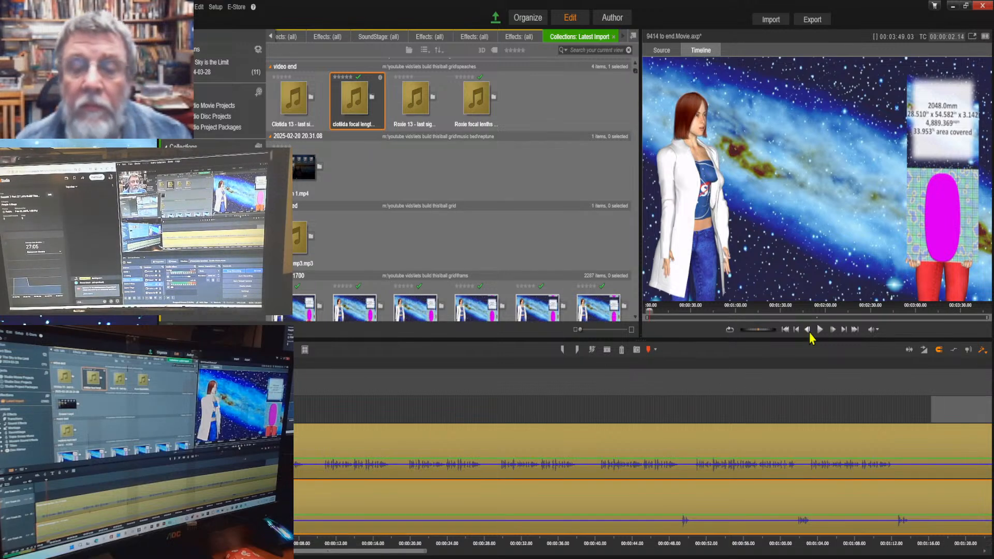
left_click(809, 330)
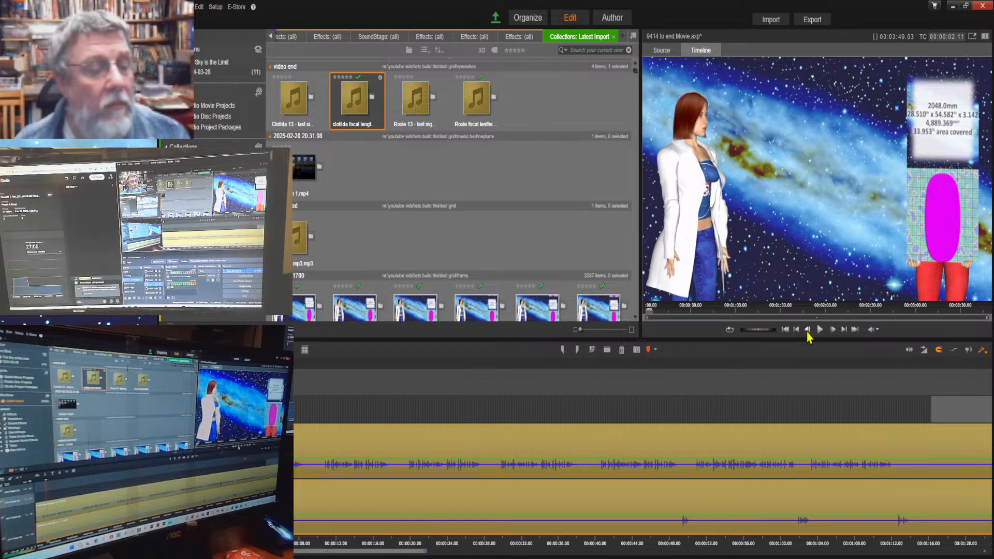
left_click(808, 330)
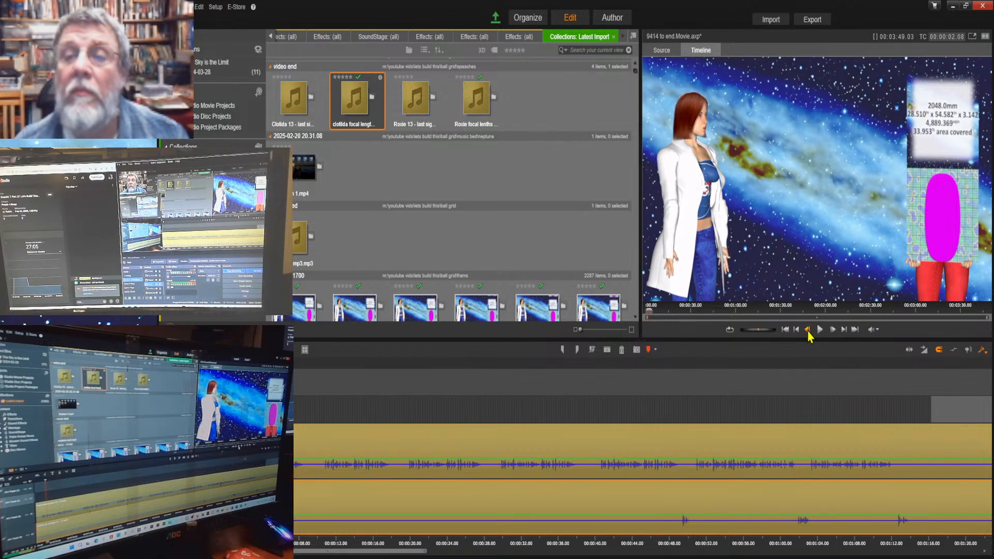
left_click(808, 330)
left_click(808, 330)
left_click(808, 329)
left_click(808, 329)
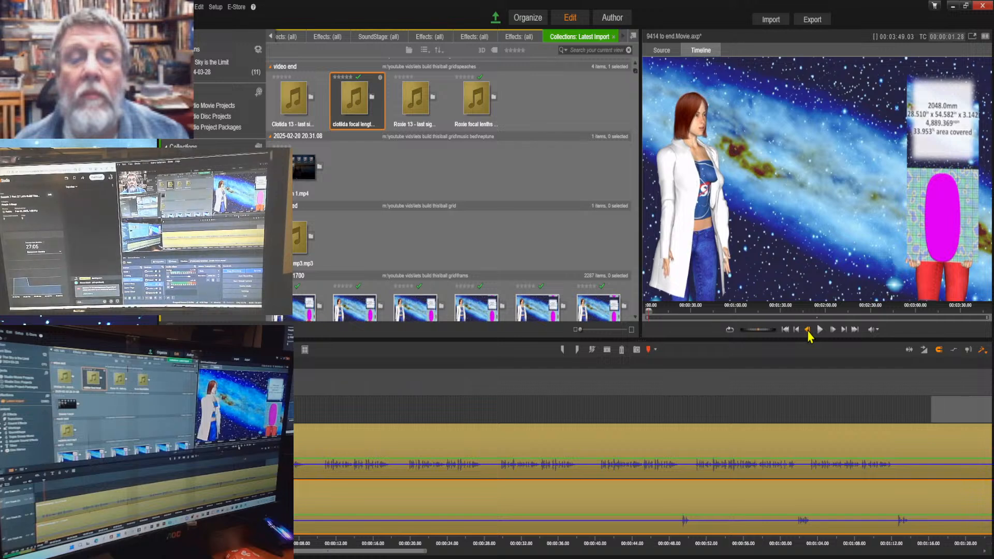
left_click(808, 329)
left_click(808, 329)
left_click(808, 330)
left_click(809, 330)
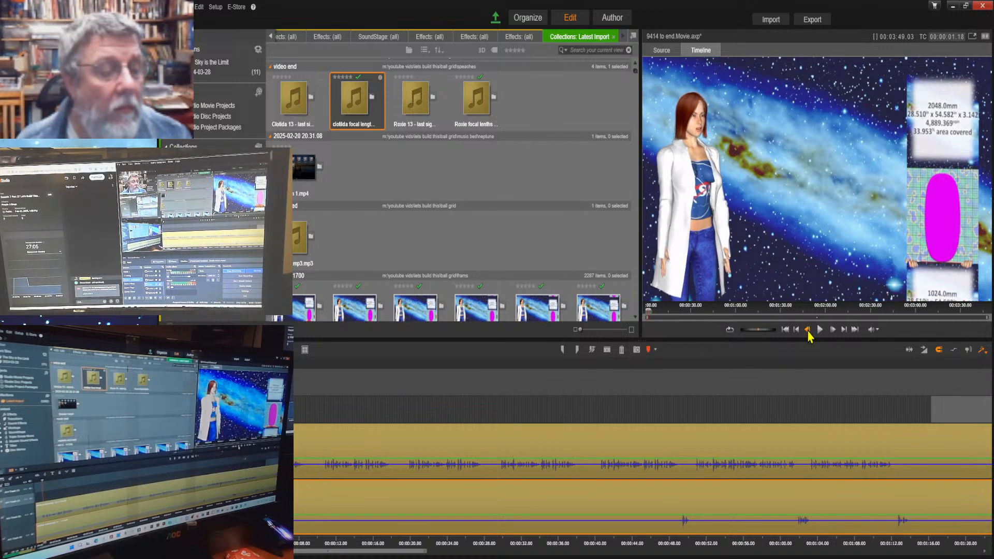
left_click(808, 330)
left_click(808, 330)
left_click(808, 330)
left_click(808, 330)
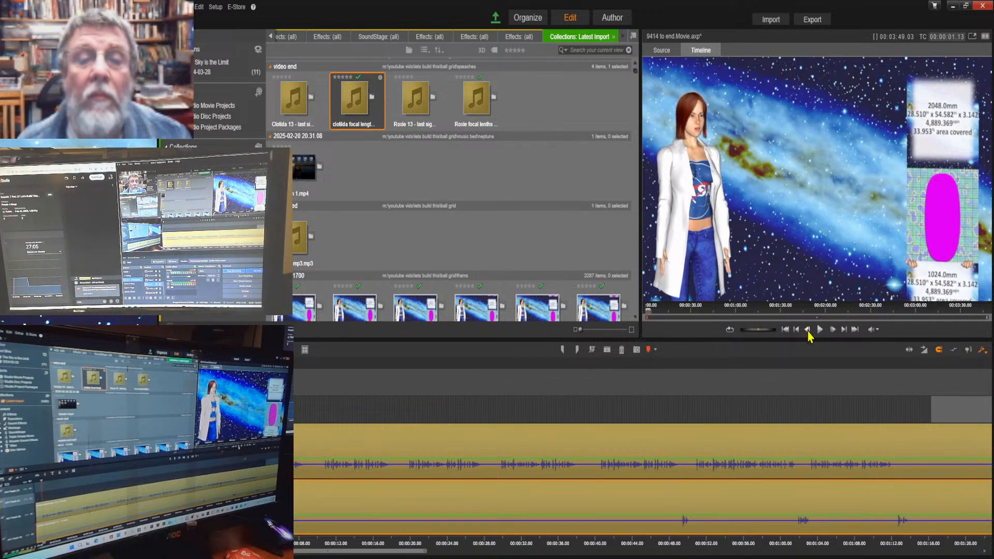
left_click(808, 330)
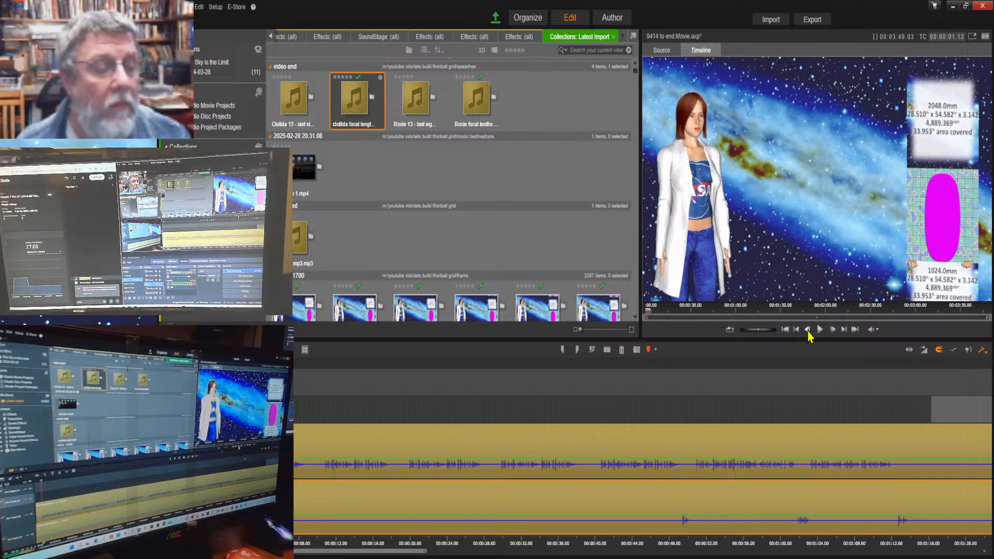
left_click(809, 329)
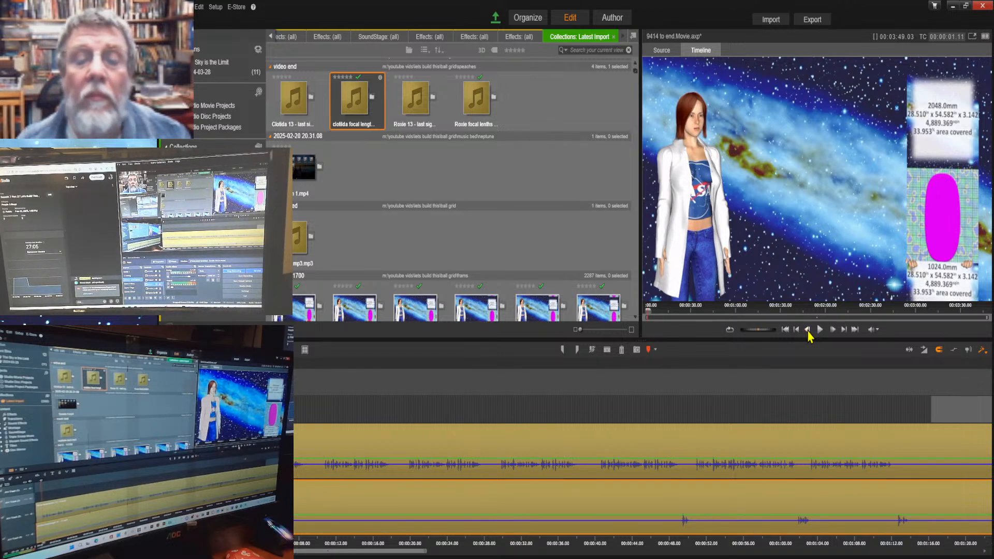
left_click(808, 330)
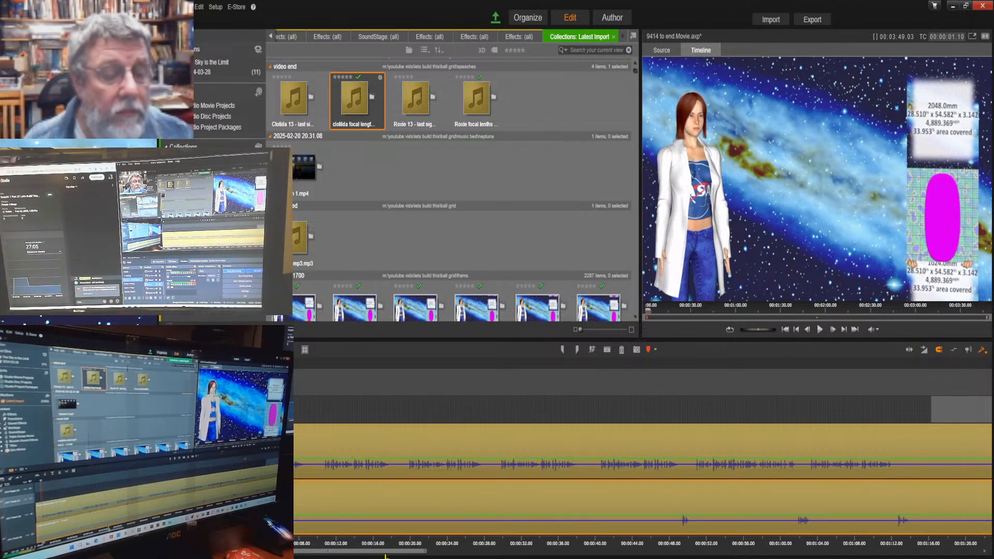
Zoom in on the timeline and compare the frames from 00:00:01.09 to 00:00:01.14 one by one, stopping at 00:00:01.11.
left_click_drag(398, 544, 890, 528)
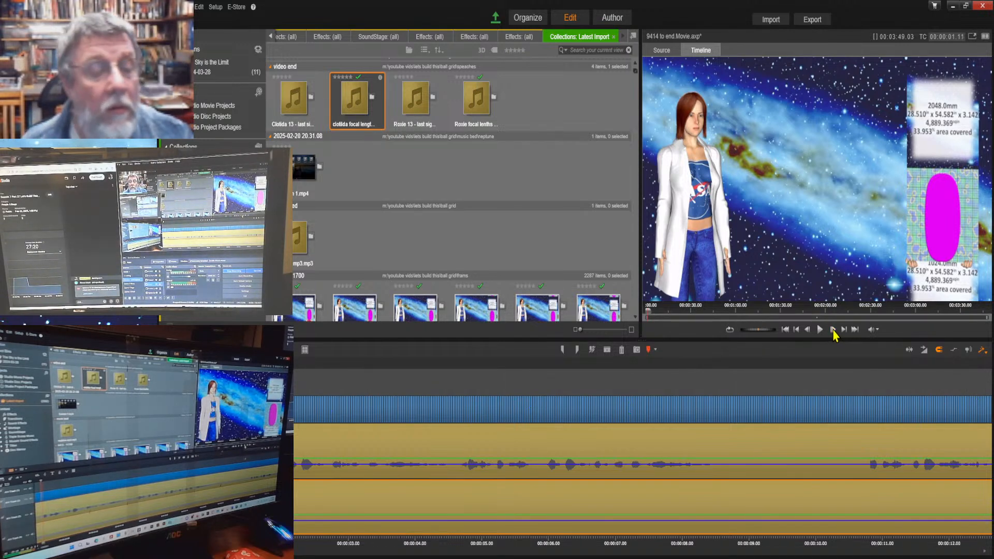
left_click(833, 331)
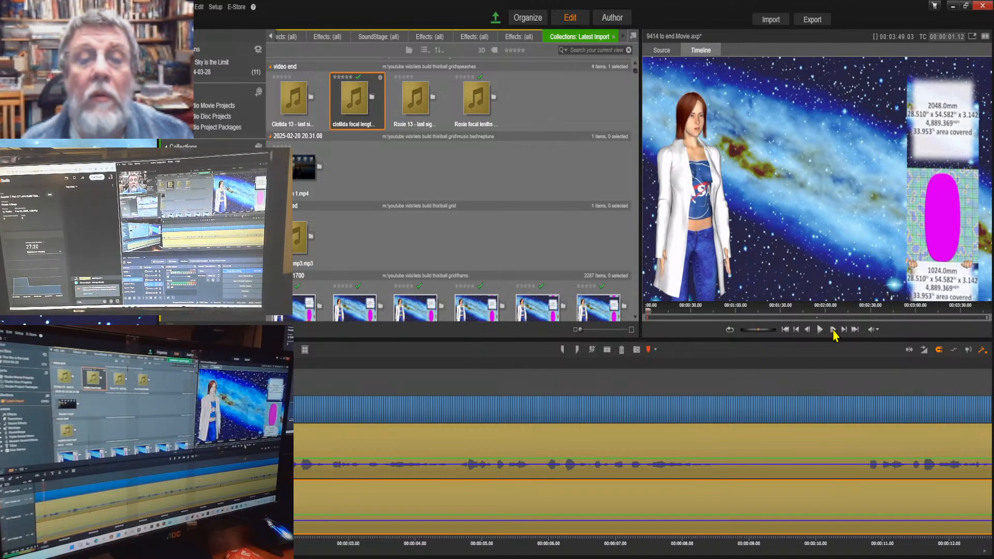
left_click(834, 331)
left_click(834, 331)
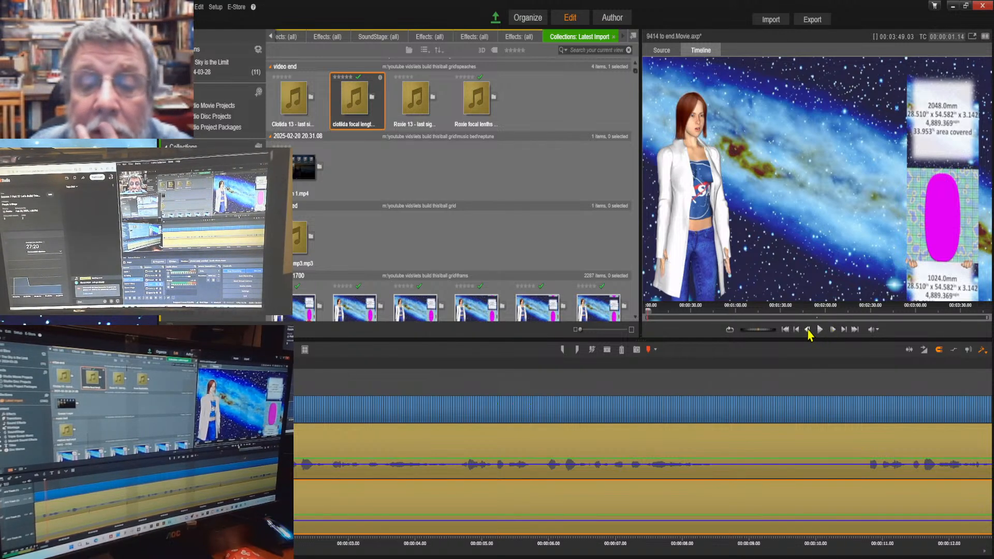
left_click(808, 330)
left_click(808, 330)
left_click(808, 330)
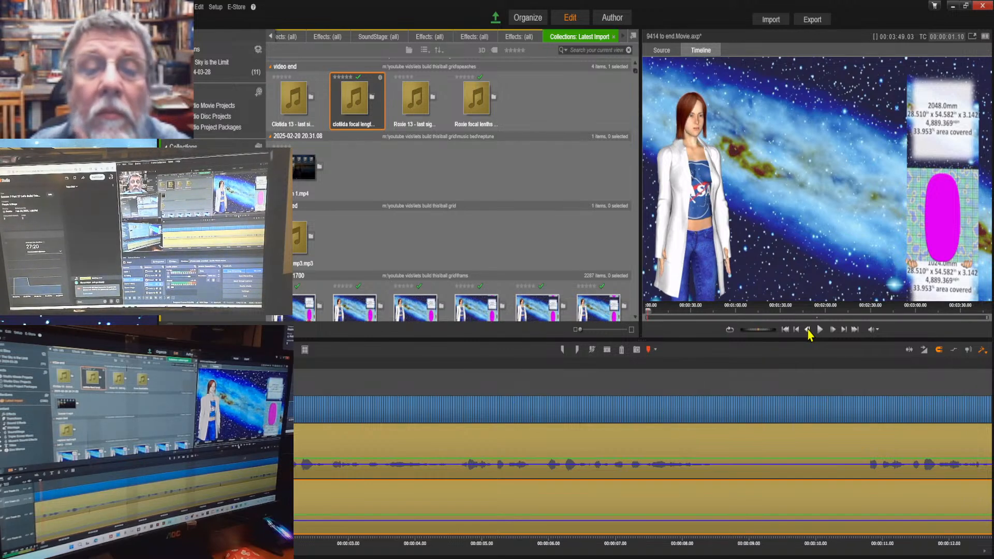
left_click(808, 331)
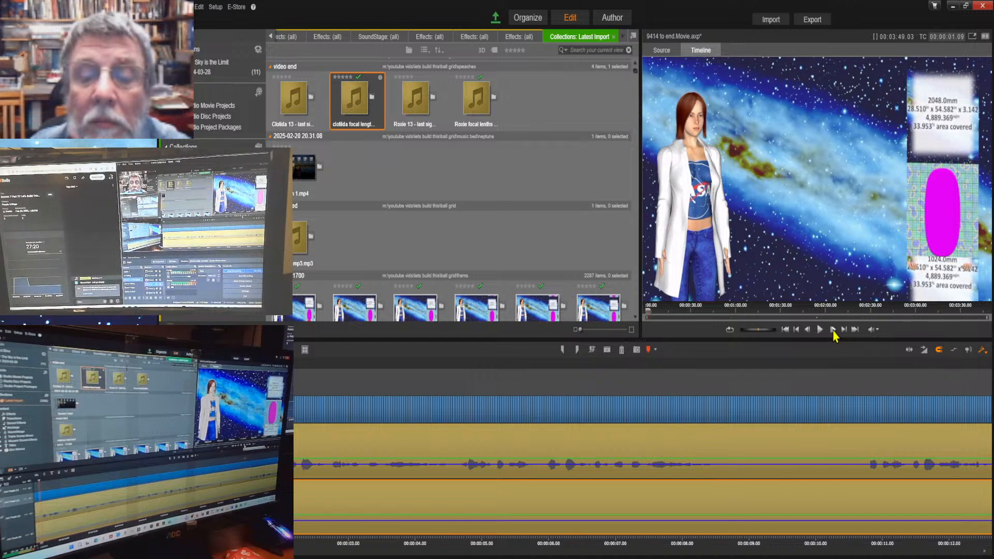
left_click(833, 330)
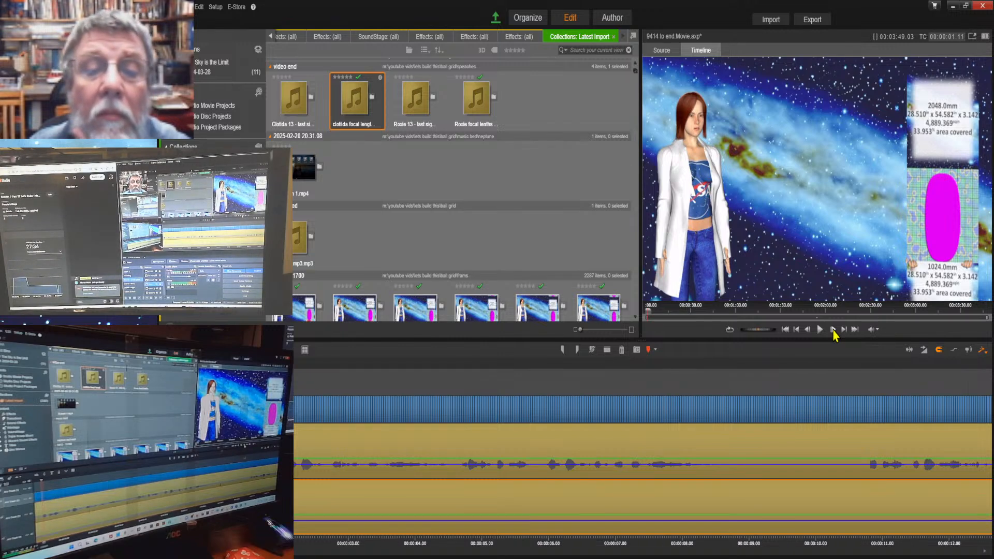
left_click(834, 331)
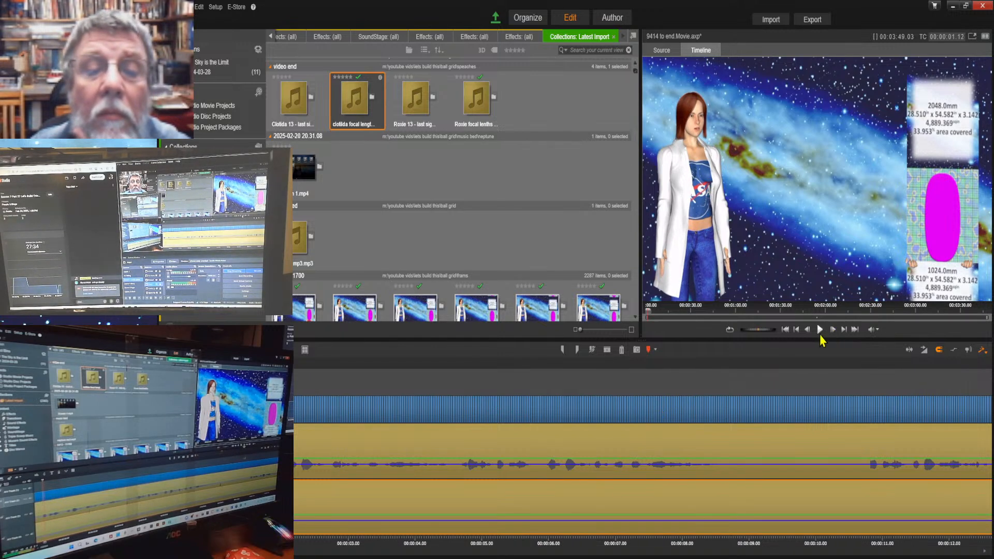
left_click(807, 329)
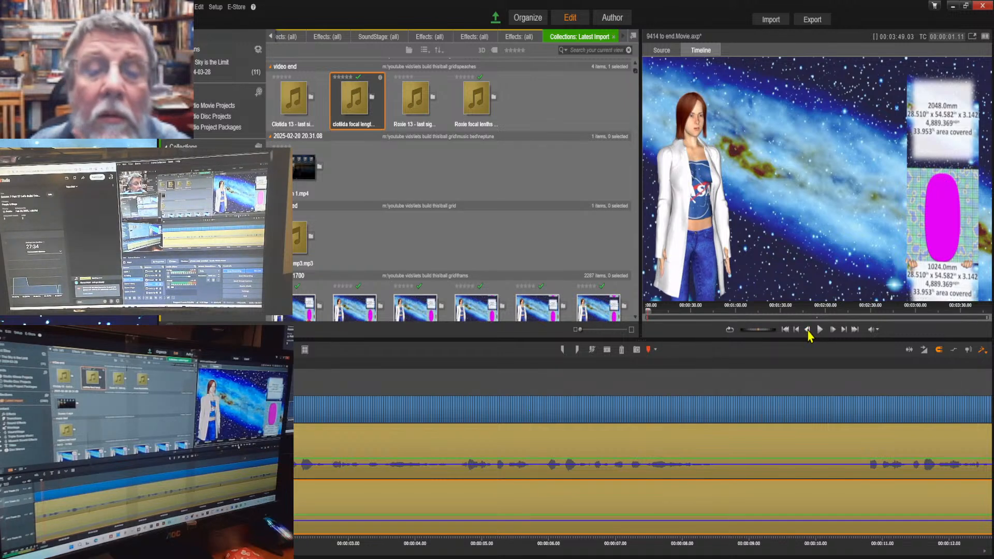
left_click(807, 330)
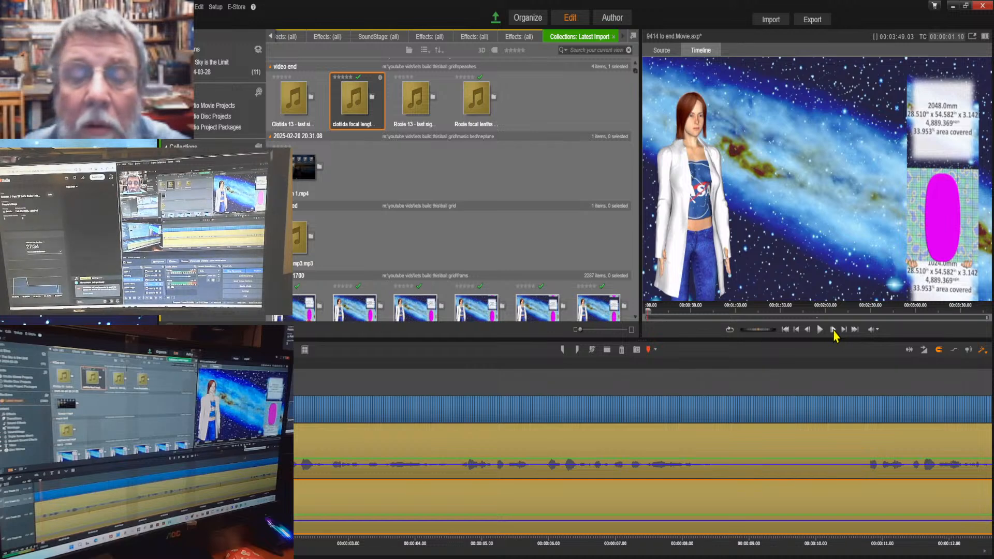
left_click(833, 330)
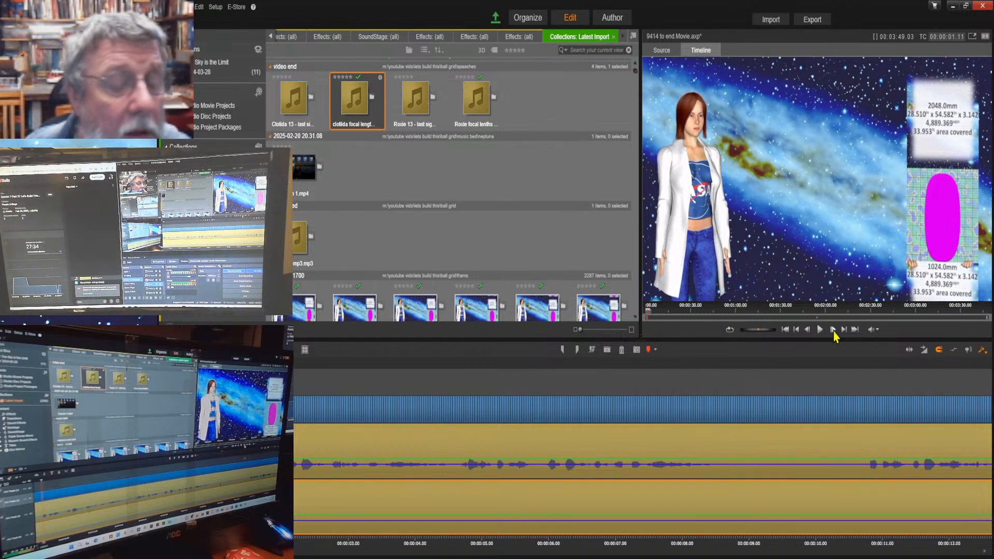
Play the whole movie from its start to check the speech against the picture, pausing just past the last rendered frame.
left_click(785, 330)
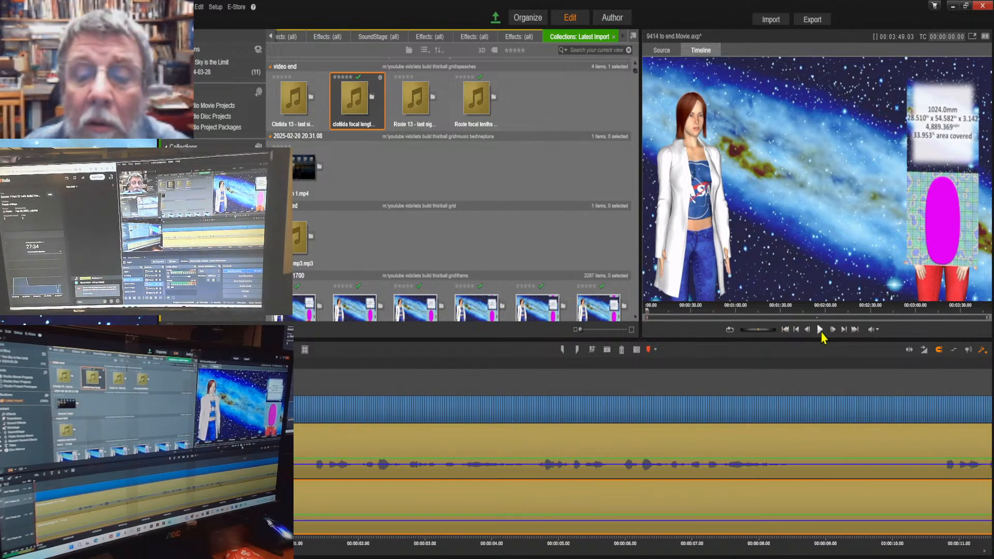
left_click(820, 330)
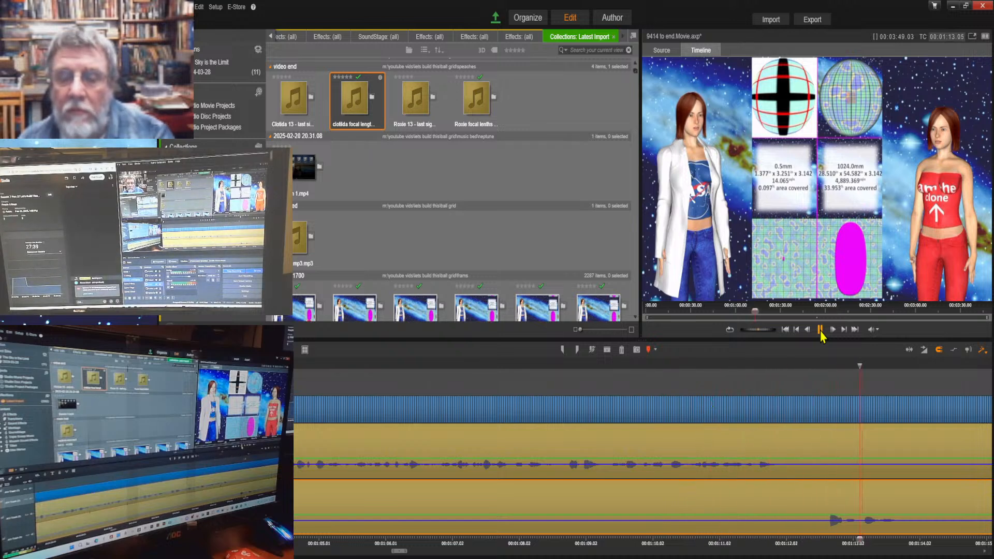
left_click(820, 330)
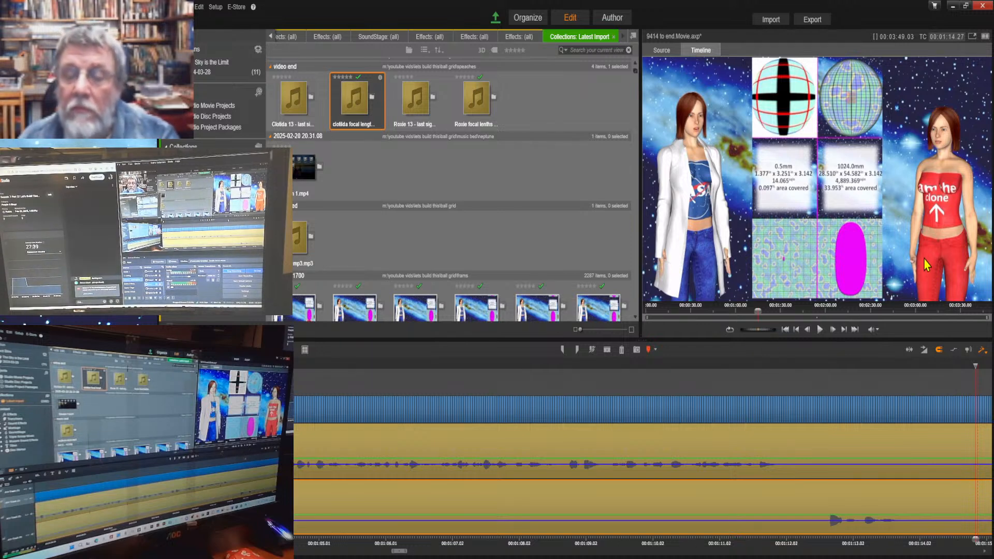
left_click(820, 331)
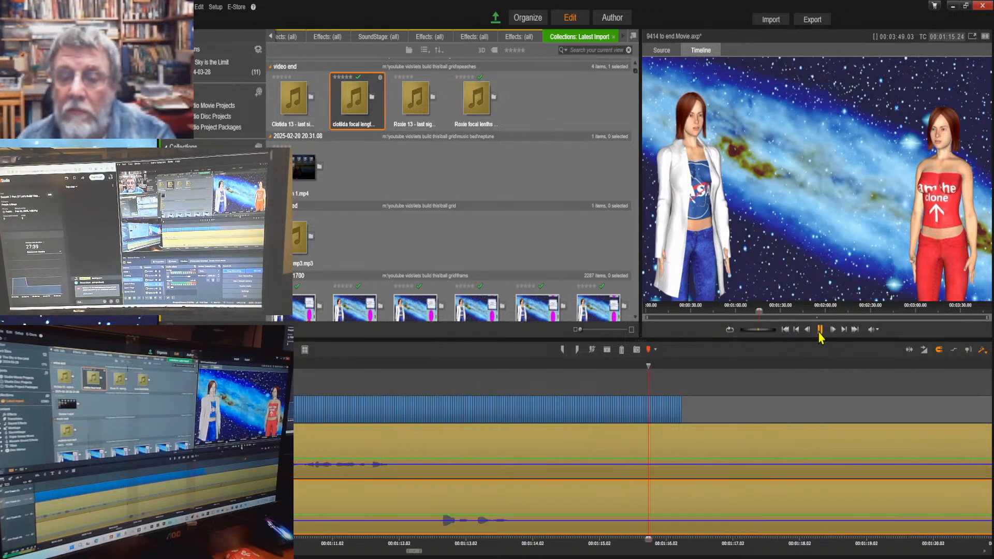
left_click(820, 331)
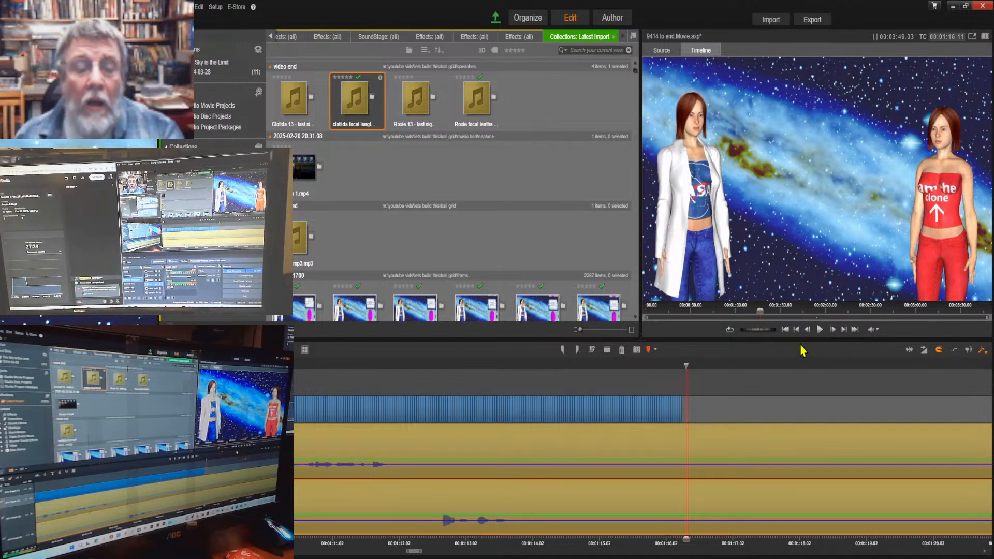
Split the Rosie focal lengths speech clip where the frames end, at 00:01:16.09, and delete its trailing part.
left_click(807, 332)
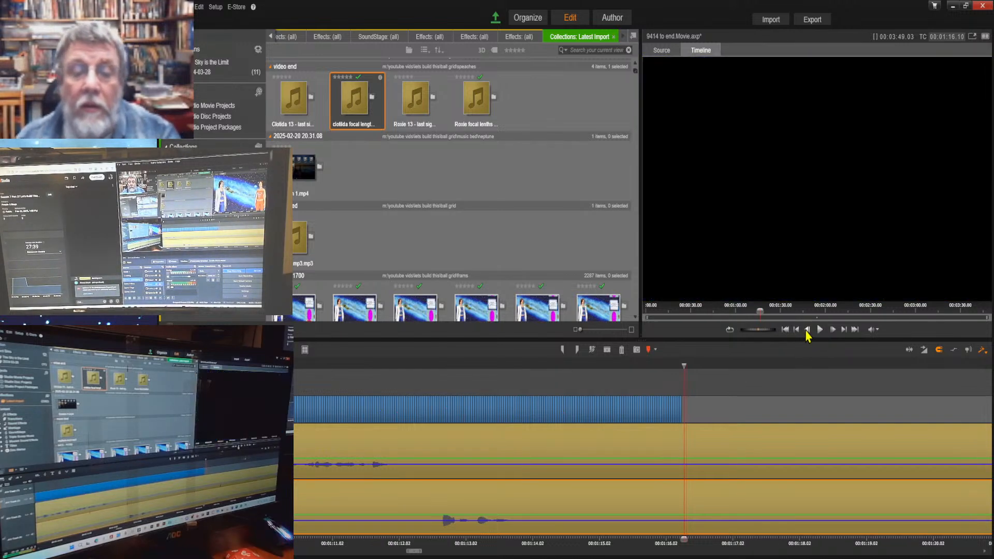
left_click(806, 332)
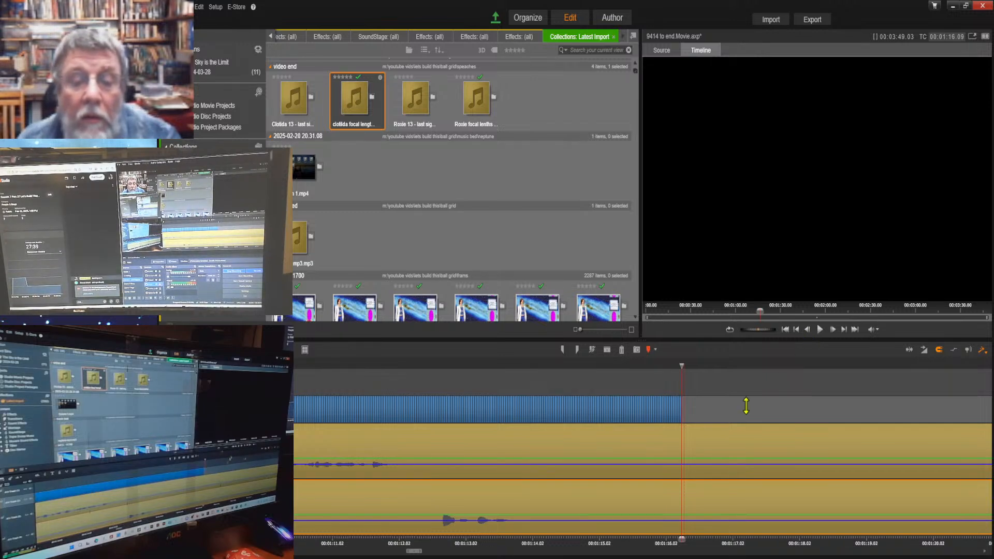
left_click(717, 442)
left_click(607, 351)
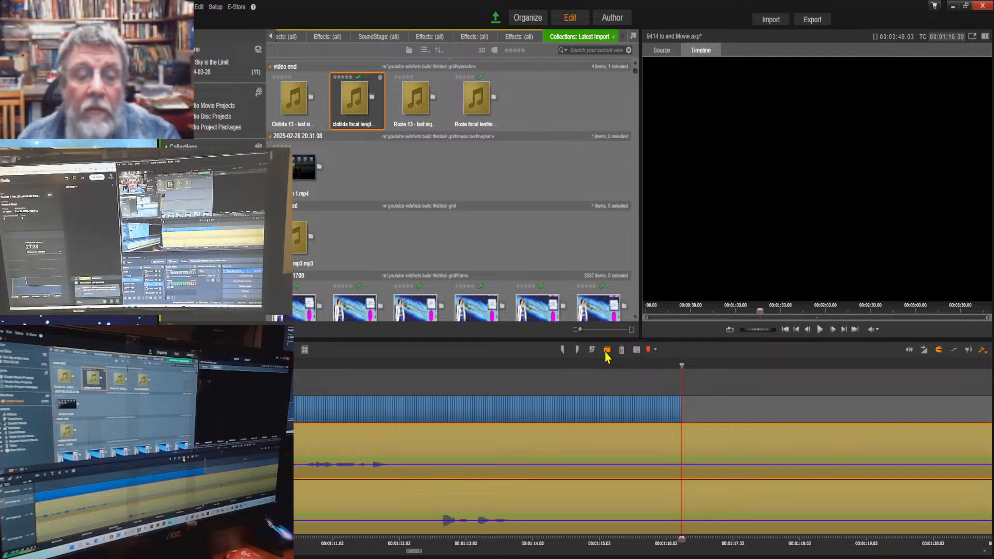
left_click(738, 445)
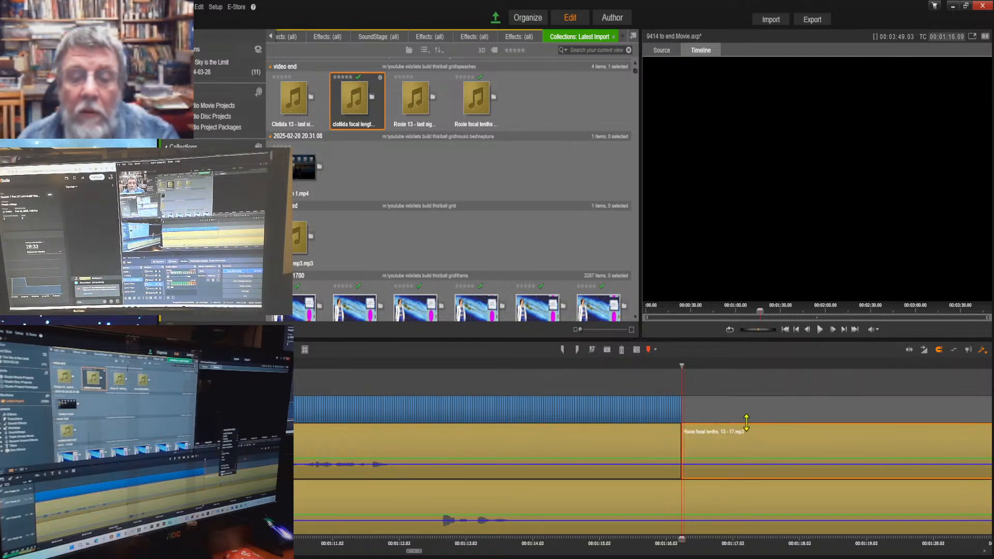
key("Delete")
Split the clotilda focal length speech clip at 00:01:16.09 as well and delete its part beyond the picture.
left_click(734, 507)
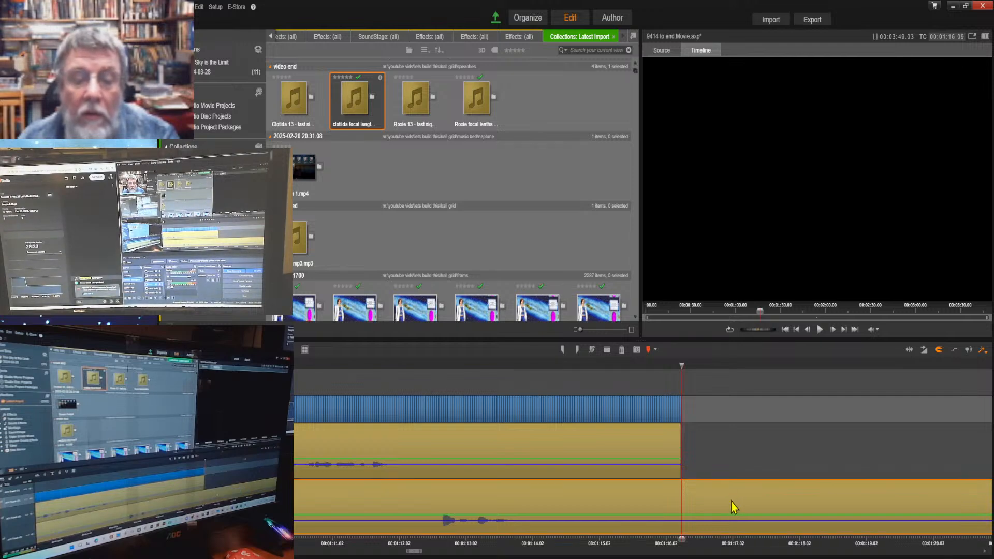
left_click(608, 355)
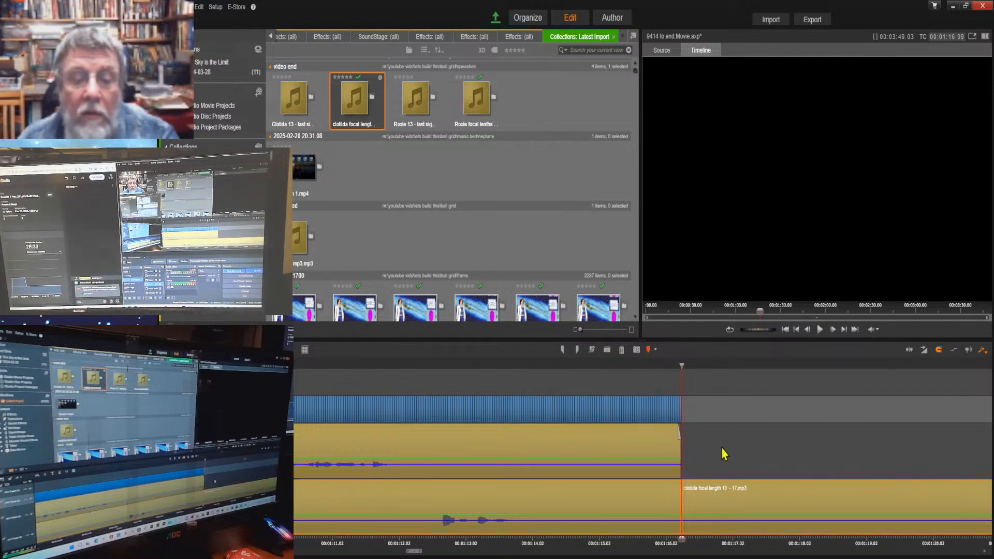
left_click(731, 506)
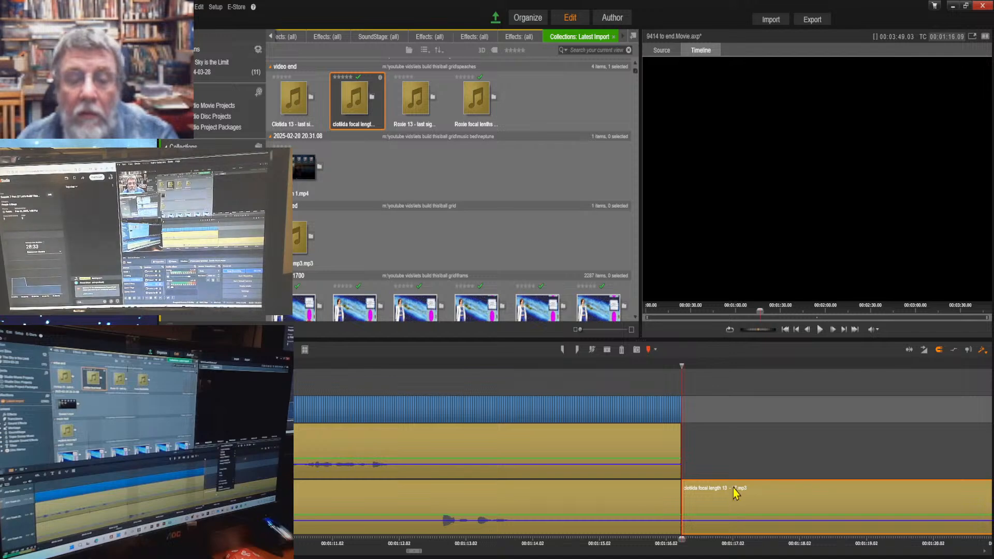
key("Delete")
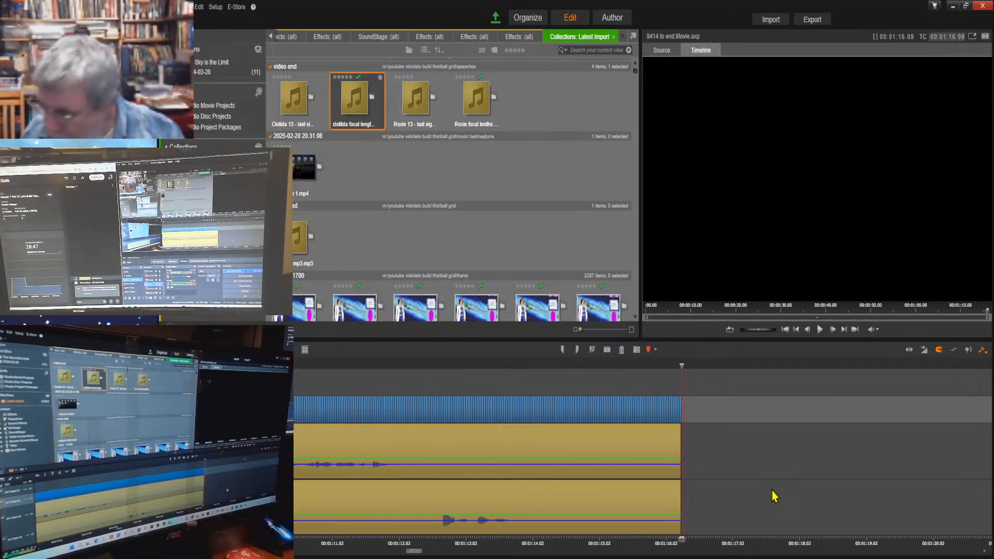
Return the playhead to the movie's start and open the exporter for the 9414 to end movie, reopening it after restarting the program.
left_click(784, 330)
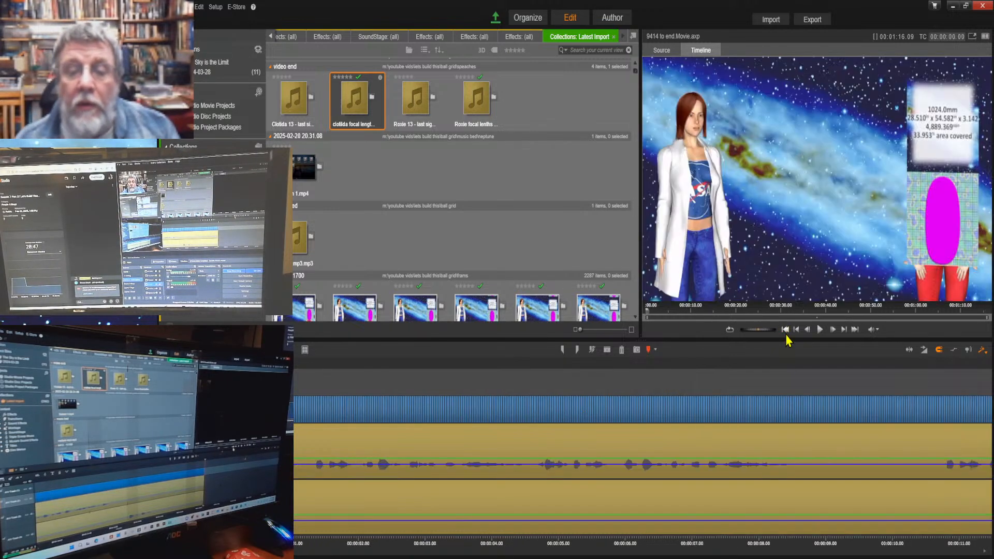
left_click(816, 20)
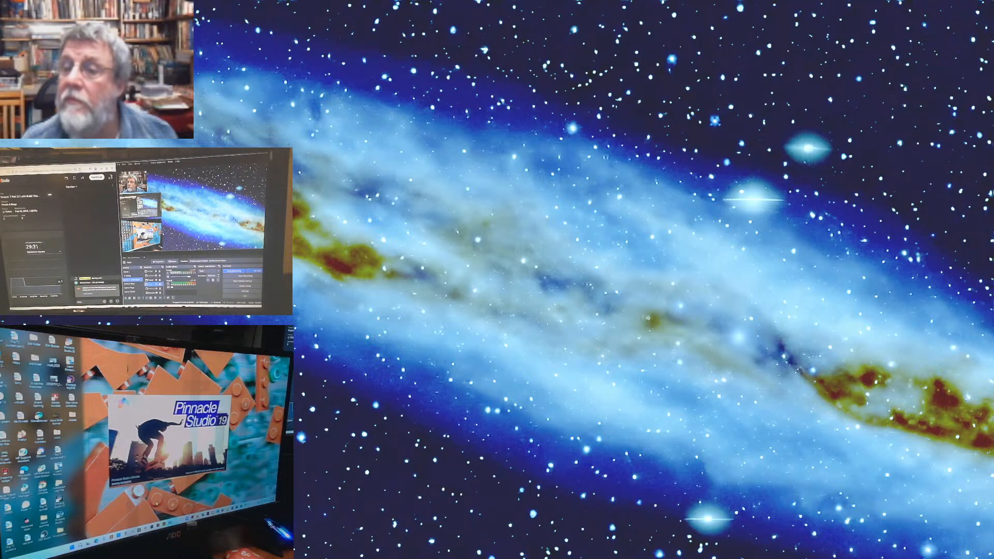
scroll(932, 450, "down", 3)
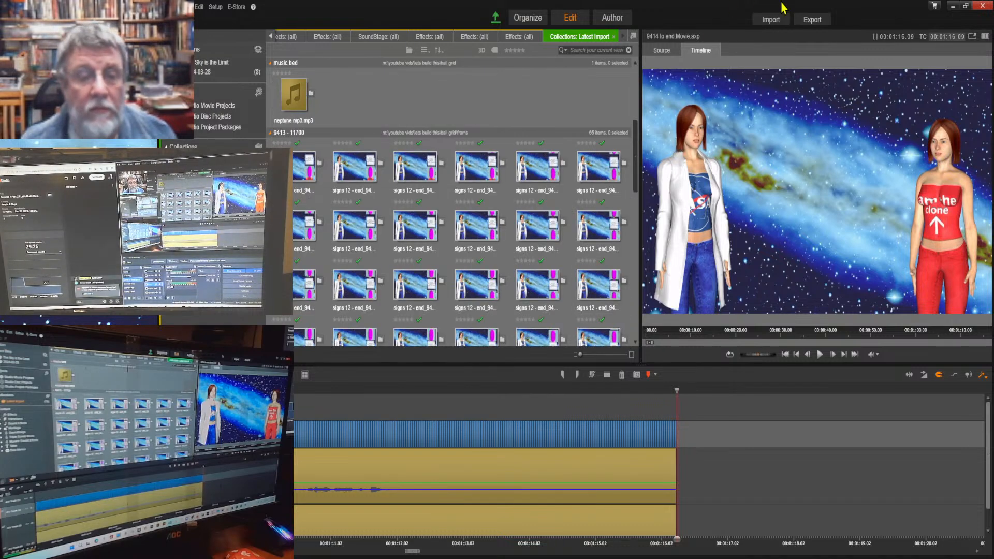
left_click(812, 19)
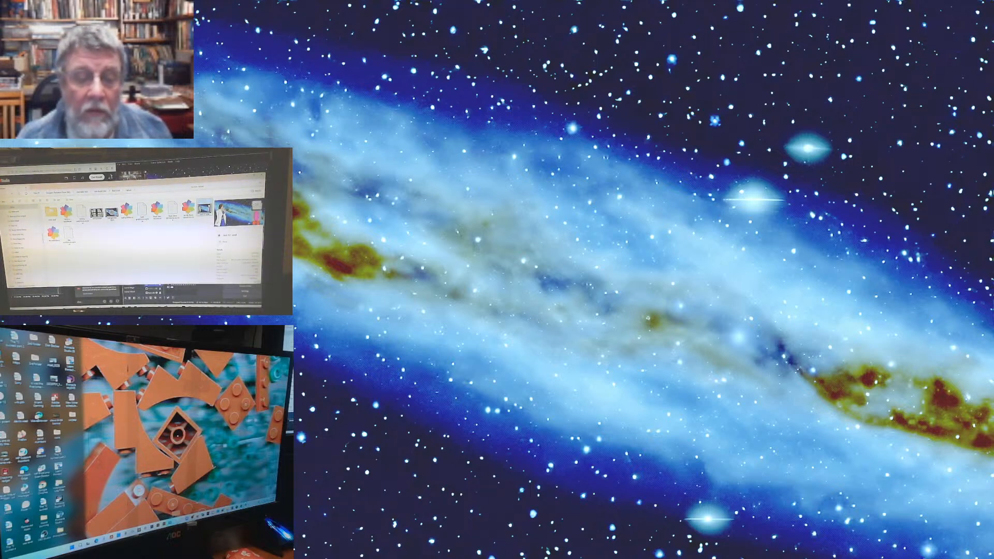
Put away the video folder window, bring up the other folder window, move it to the second monitor and close it.
left_click(235, 177)
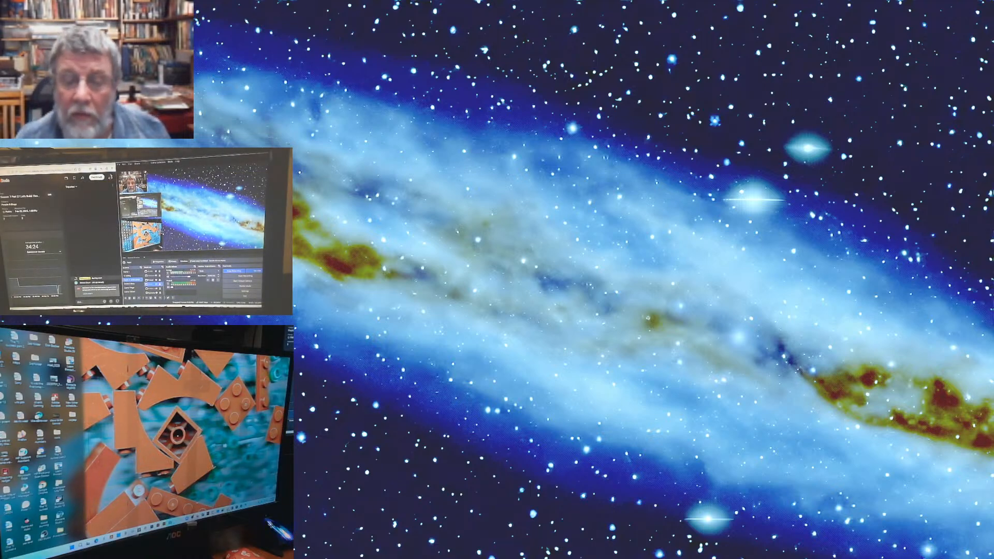
left_click(228, 496)
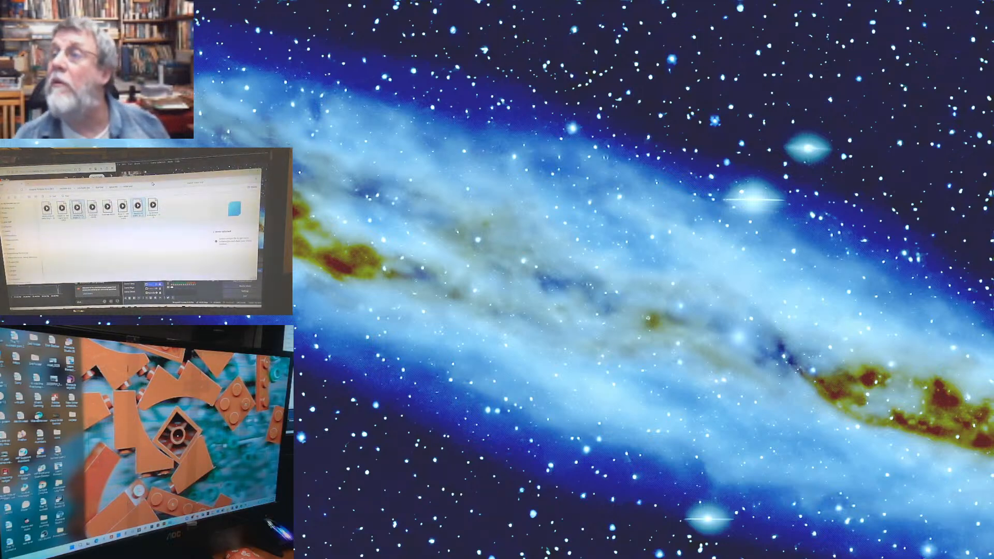
left_click_drag(157, 181, 199, 369)
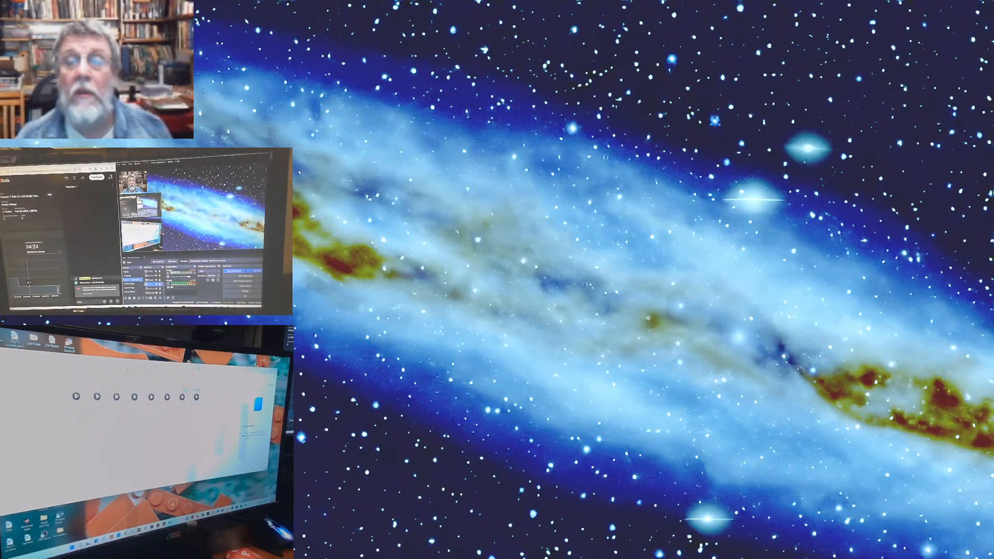
left_click(270, 371)
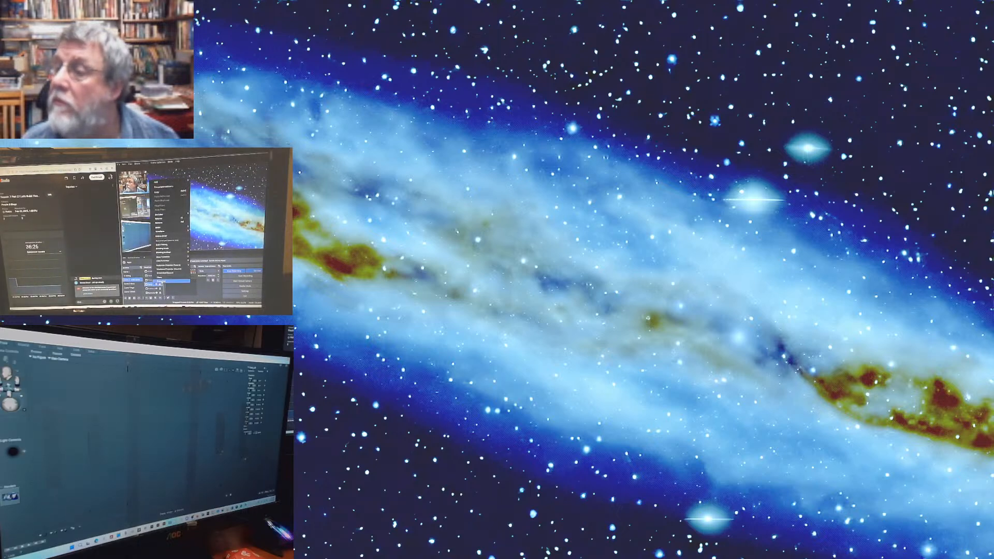
Switch to OBS and set the window capture source to show the Poser window.
left_click(162, 281)
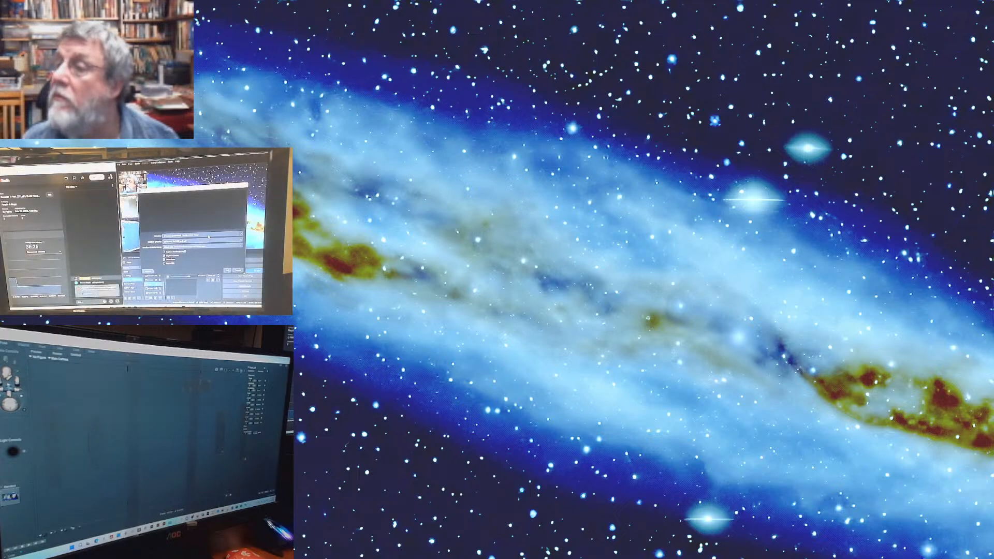
left_click(205, 243)
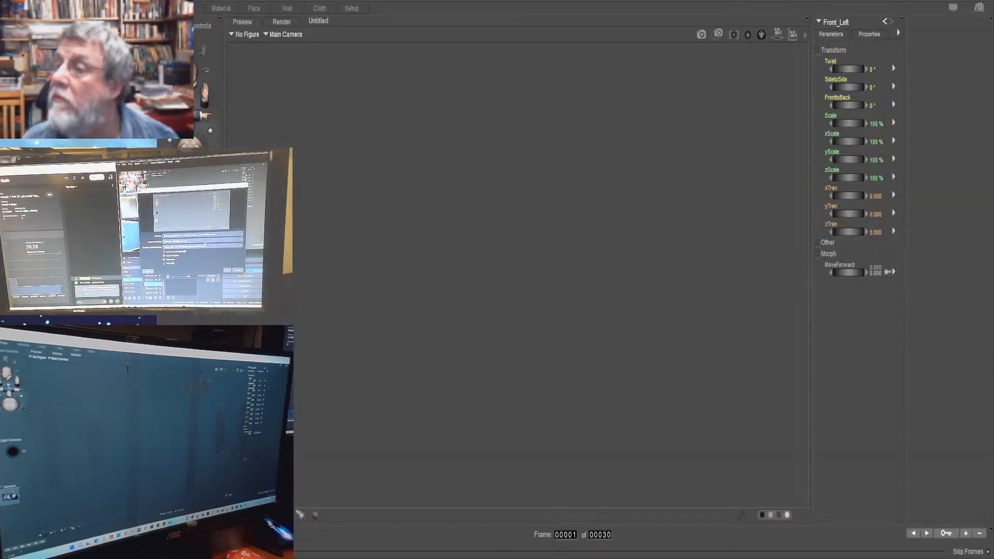
left_click(227, 270)
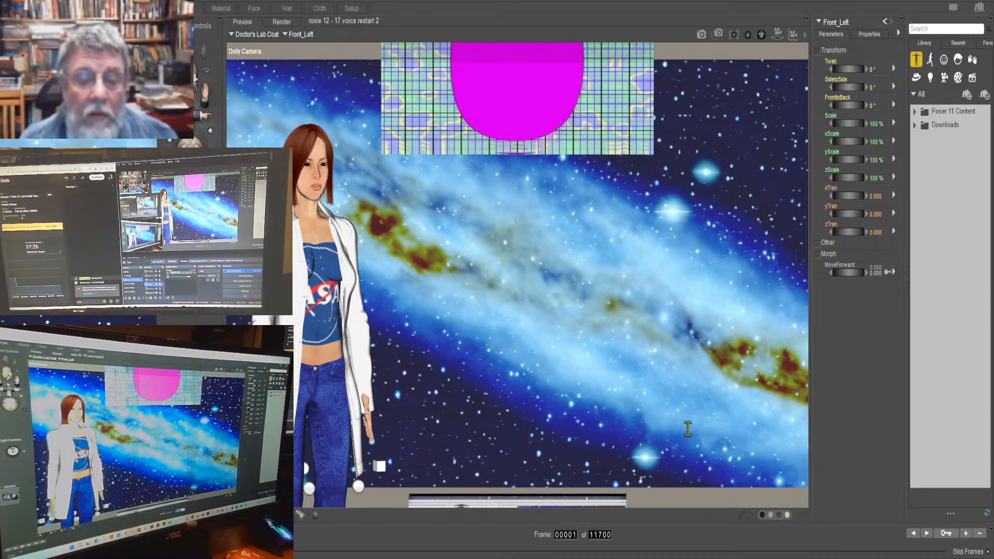
Reload the "roxie 12 - 17 voice restart 2" scene in Poser and dismiss the dialog over it.
left_click(699, 558)
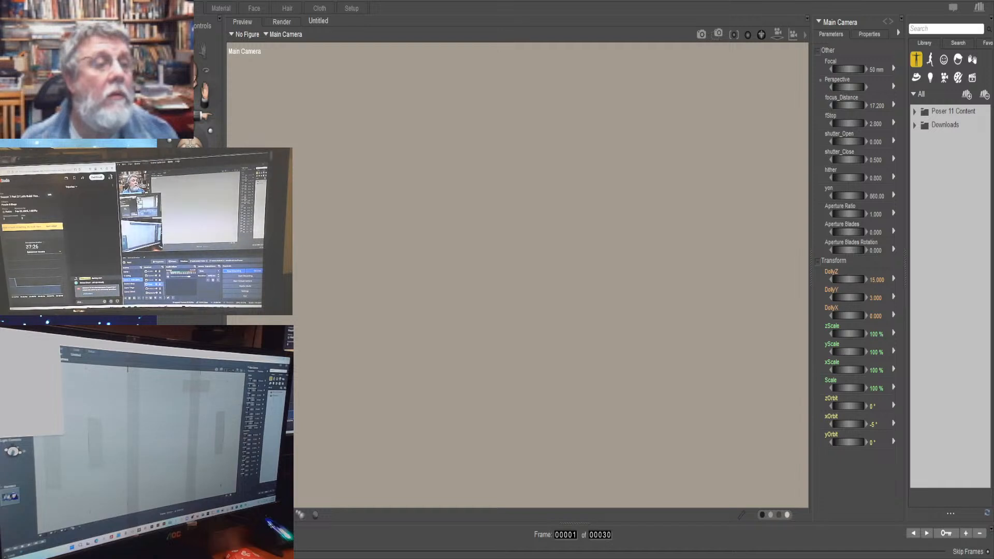
left_click(314, 34)
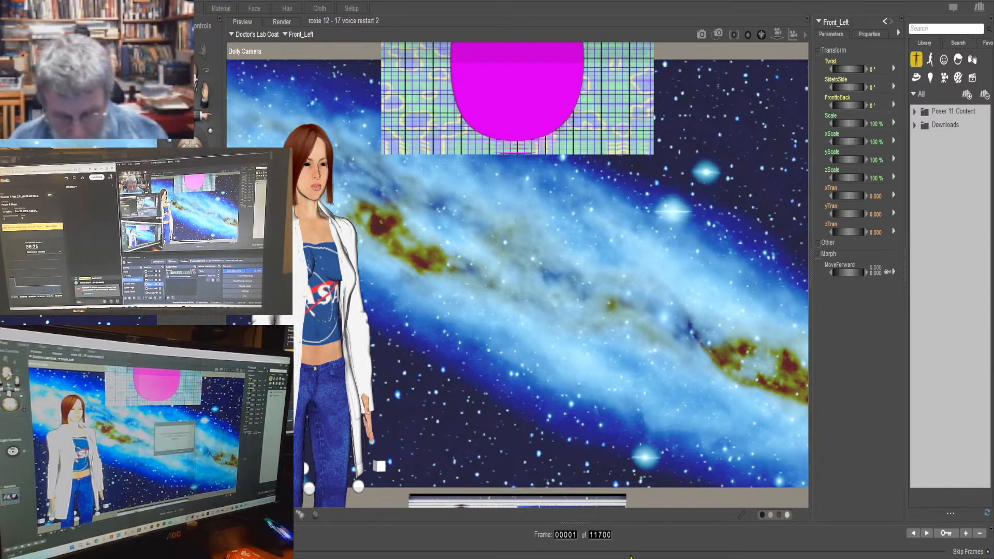
left_click(623, 317)
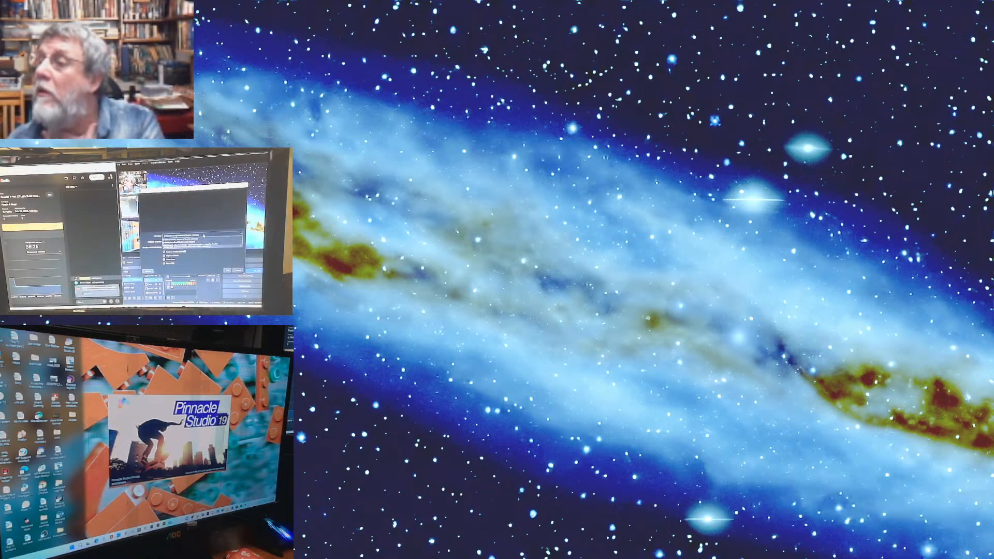
Switch to OBS and set the window capture source to the Pinnacle Studio 19 window.
left_click(200, 241)
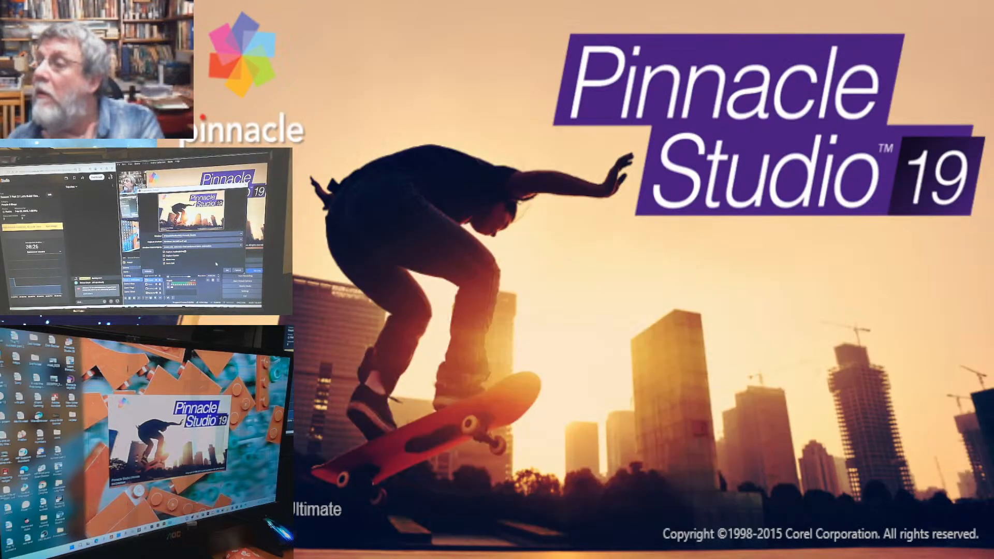
left_click(227, 270)
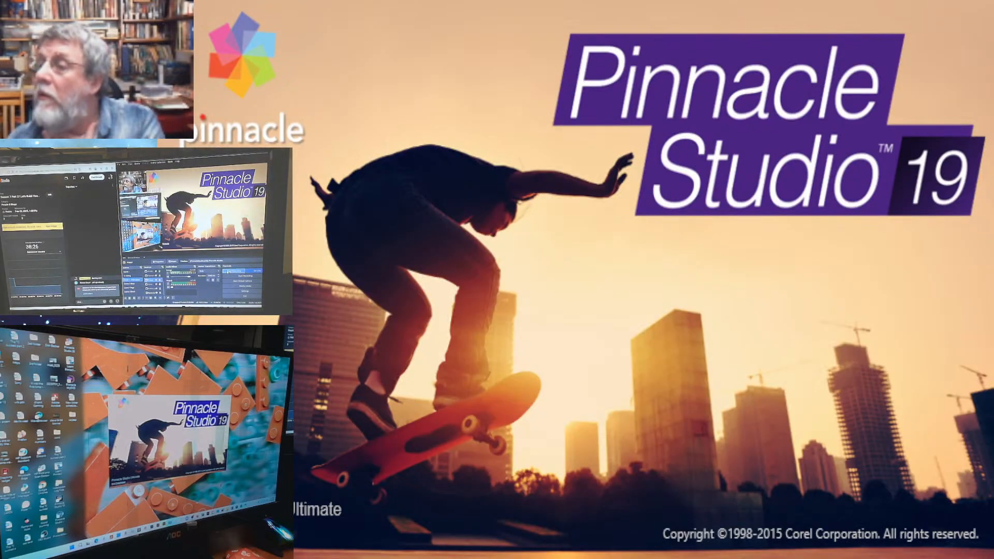
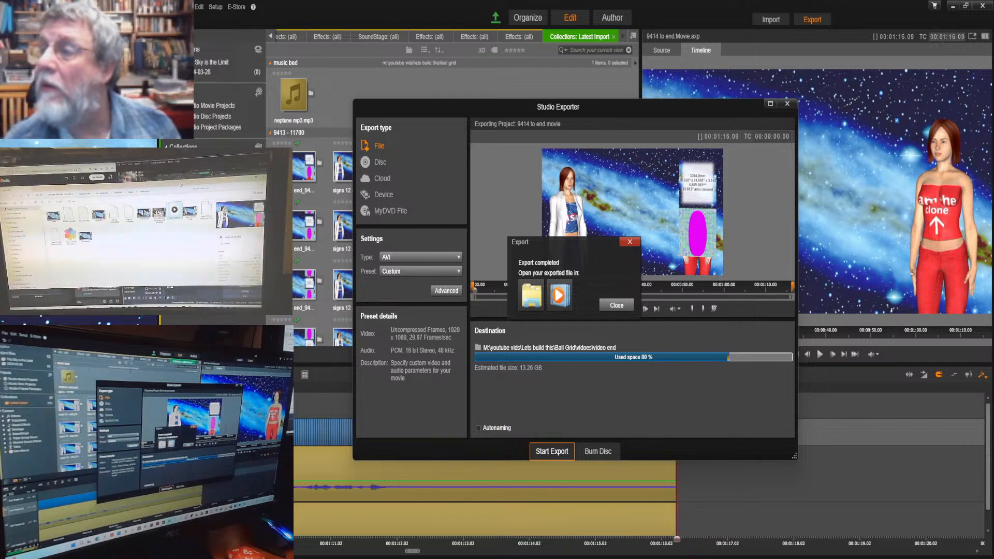
Dismiss the export completion message and close the Studio Exporter.
left_click(617, 305)
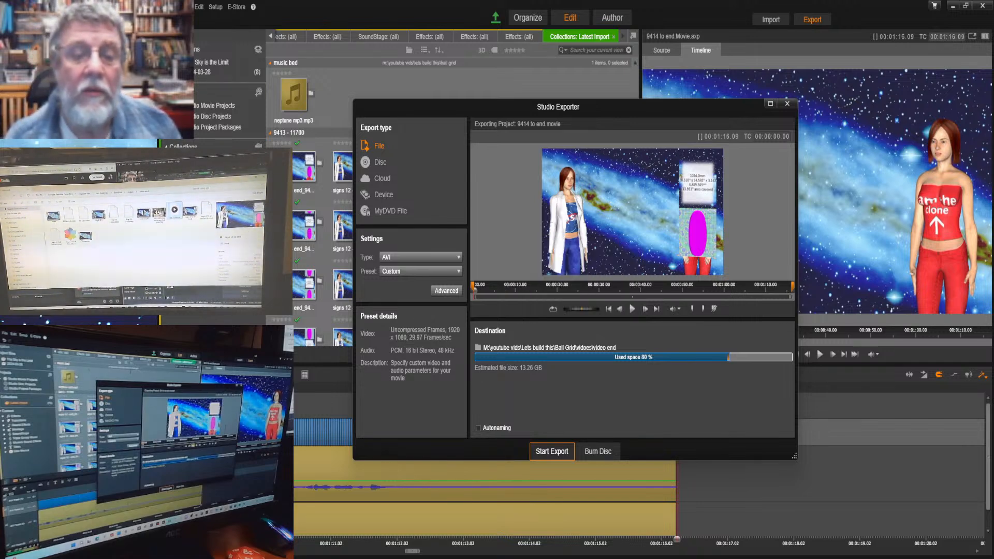
left_click(787, 104)
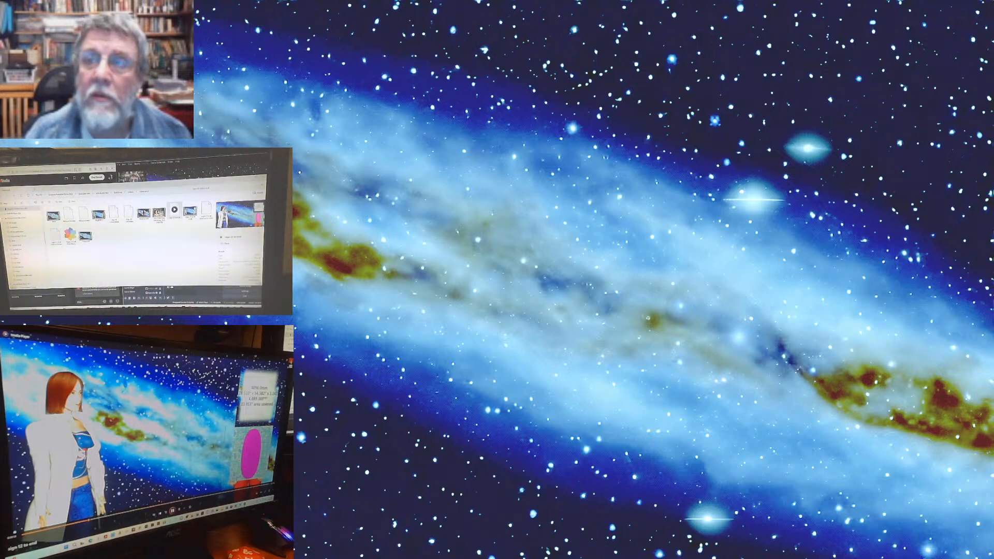
Close the playing "sign 12 to end" video and look through the project folders for the needed files.
key("alt+F4")
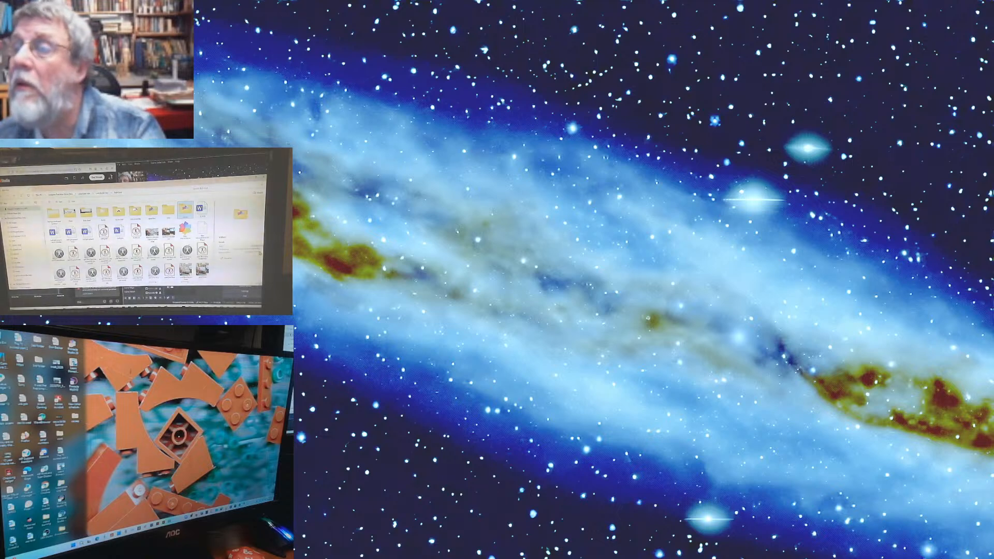
double_click(102, 213)
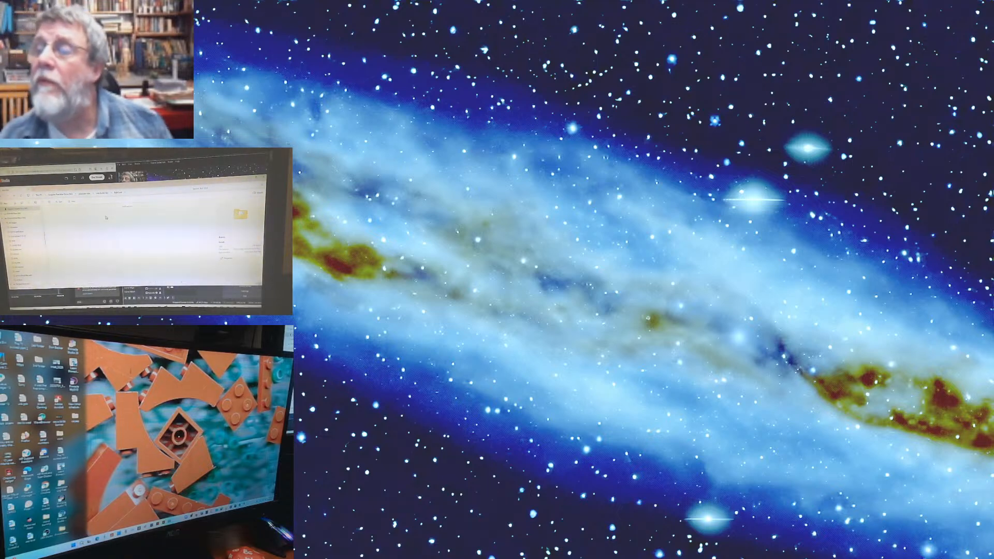
left_click(83, 213)
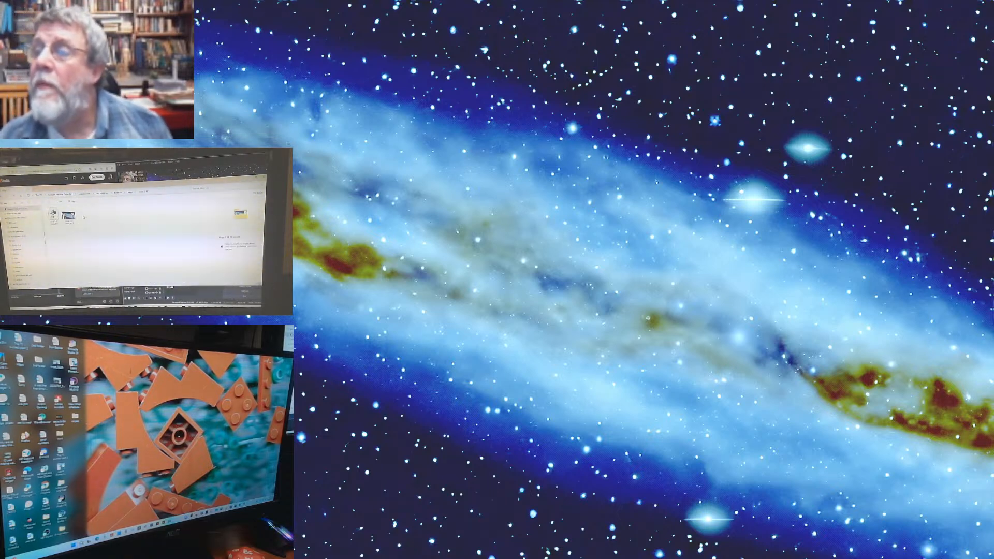
left_click(15, 197)
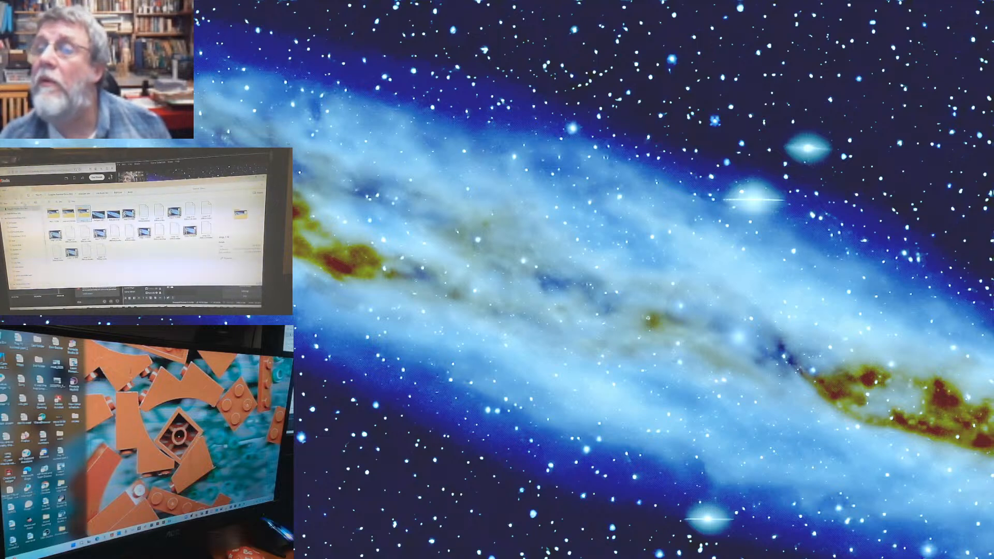
double_click(56, 220)
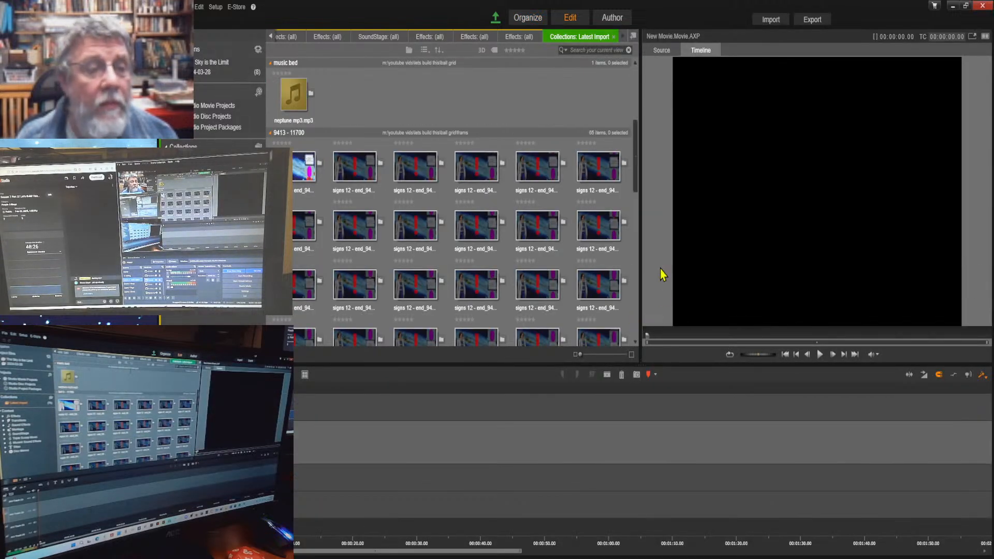
Remove all the "signs 12 - end" frames except the first from the 9413 - 11700 group in the Latest Import collection.
left_click(355, 167)
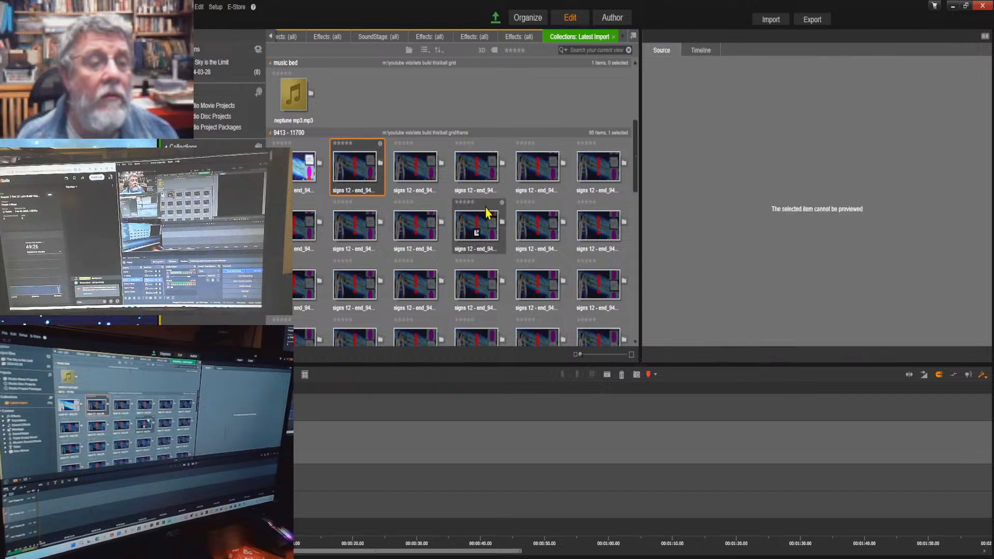
scroll(486, 217, "down", 2)
scroll(487, 212, "down", 5)
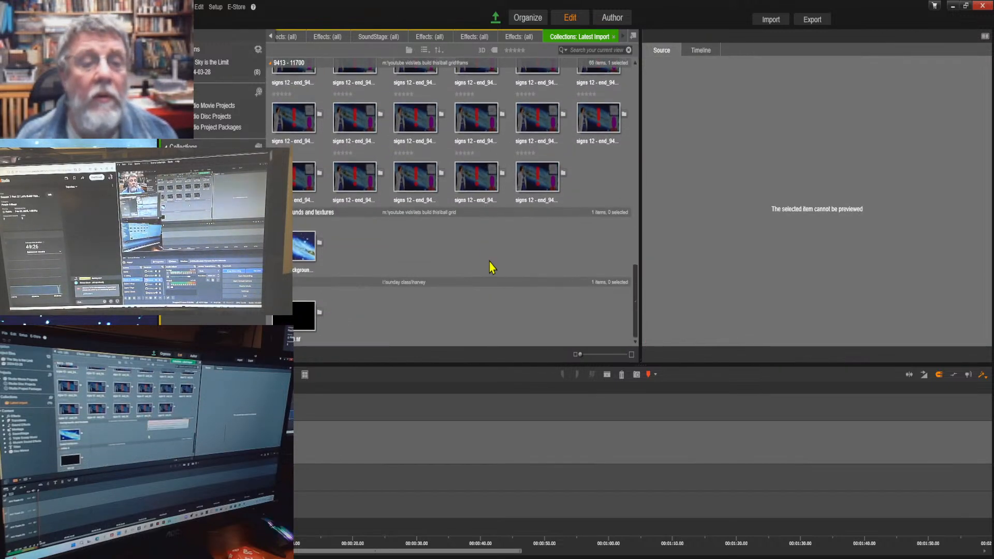
left_click(528, 185, "shift")
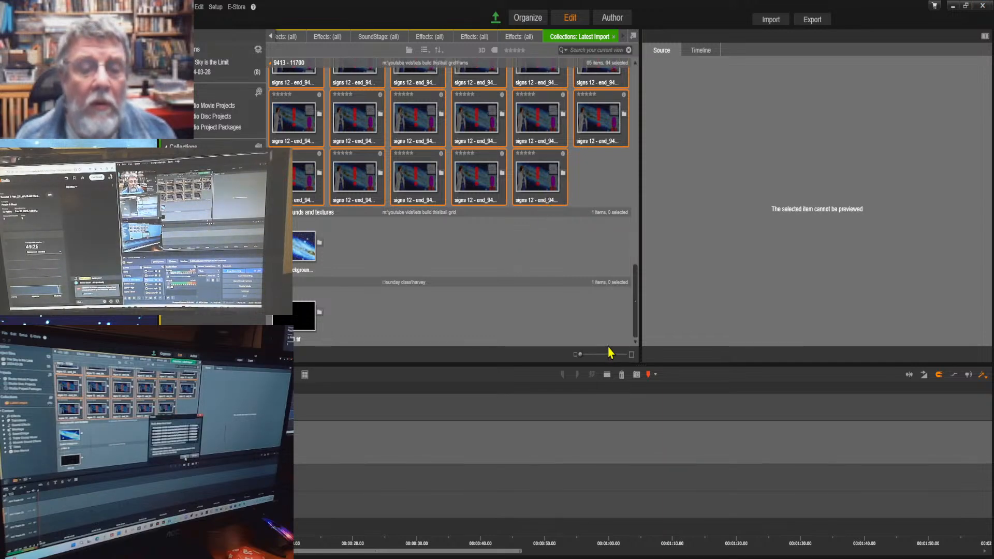
key("Delete")
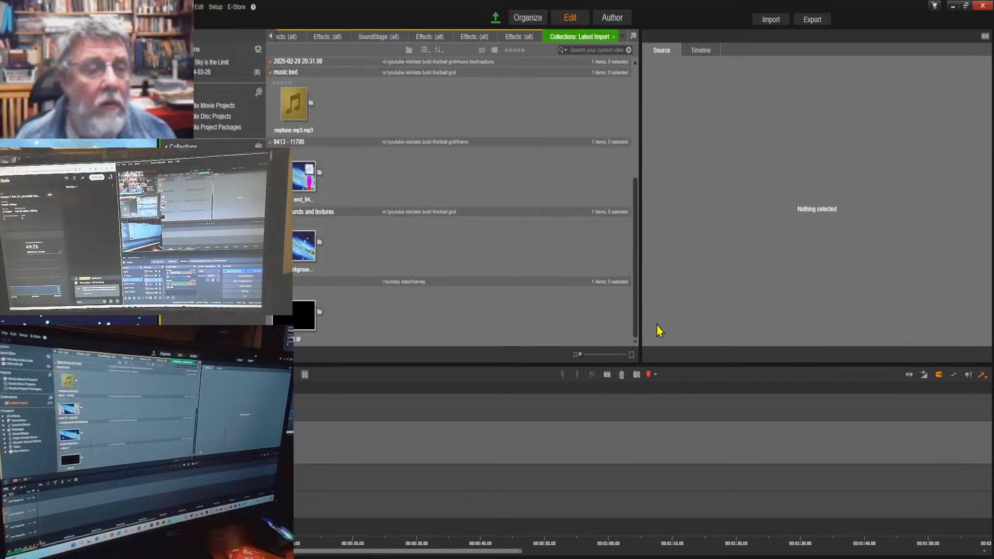
Check the remaining items in the Latest Import collection and open the "final video 001" movie.
left_click_drag(636, 331, 629, 62)
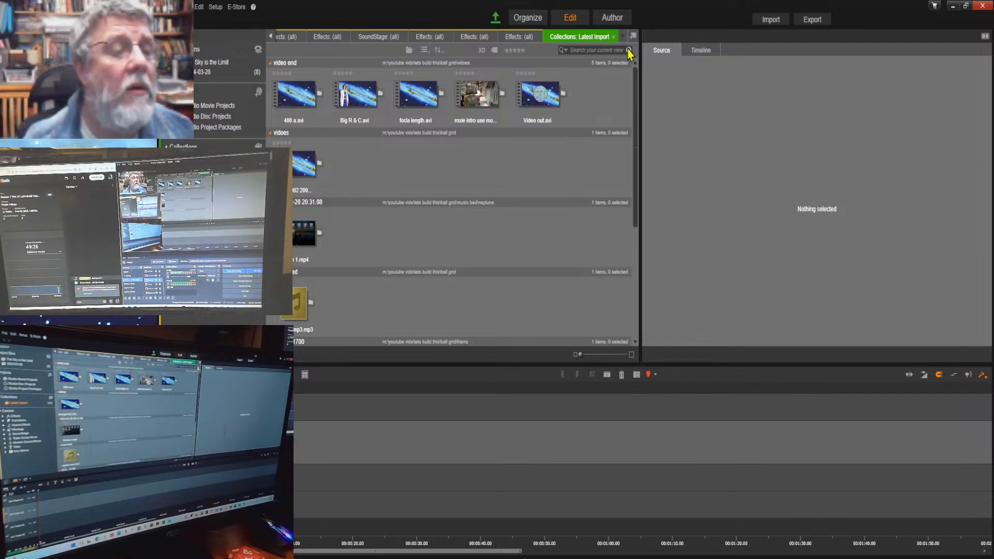
left_click_drag(633, 236, 633, 317)
scroll(634, 321, "down", 1)
scroll(634, 322, "down", 1)
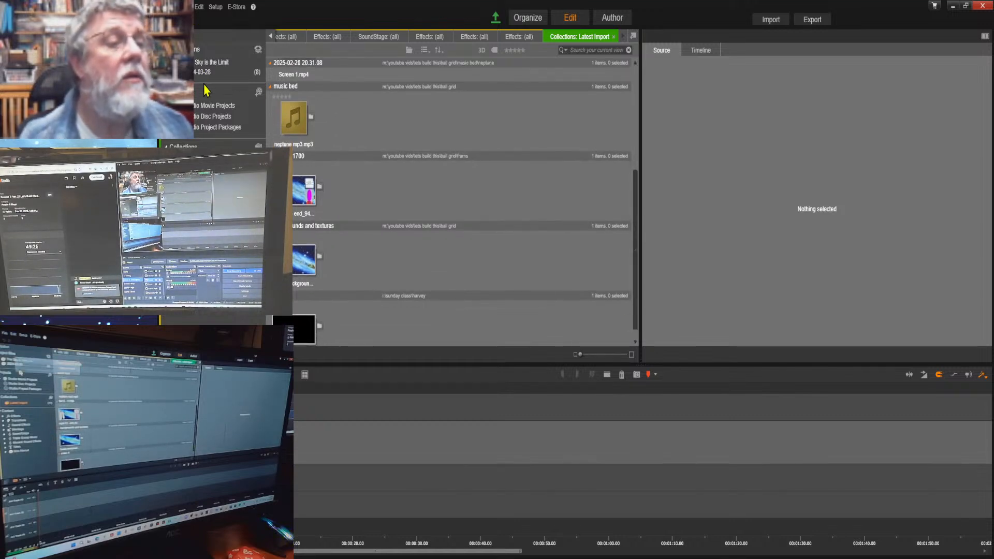
left_click(182, 7)
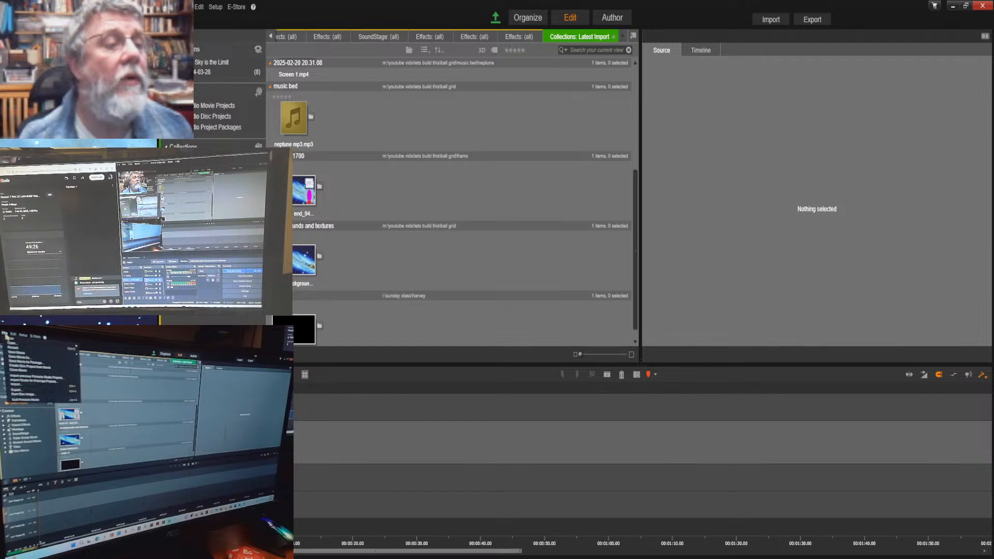
mouse_move(196, 44)
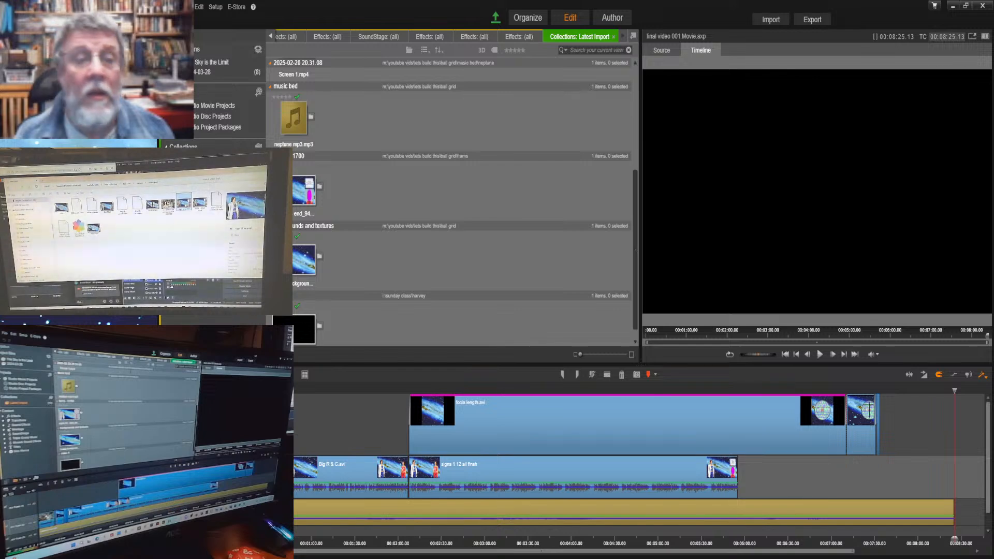
Import "sign 12 to end.avi" into the library and place it on the timeline directly after the "signs 1 12 all finish" clip.
left_click_drag(185, 203, 386, 202)
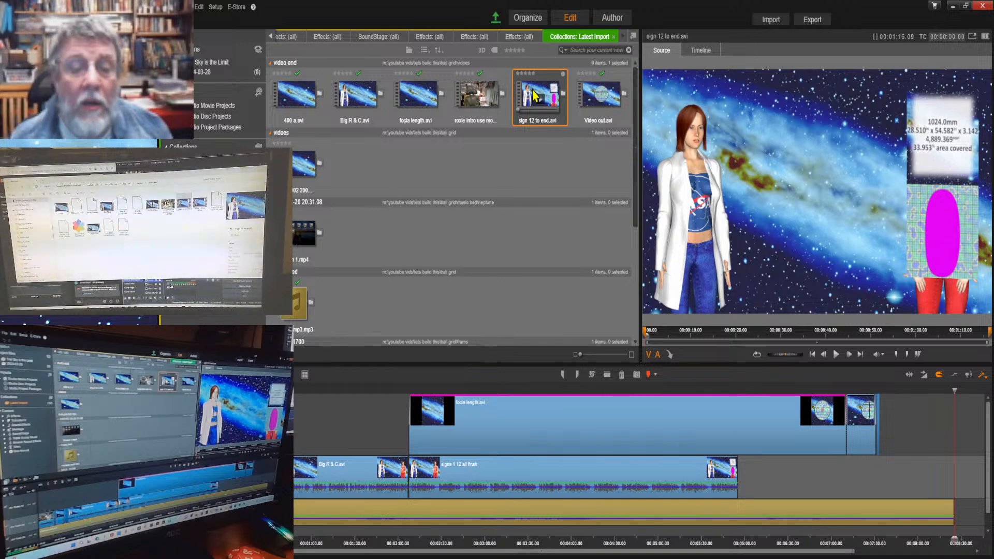
left_click_drag(535, 96, 746, 484)
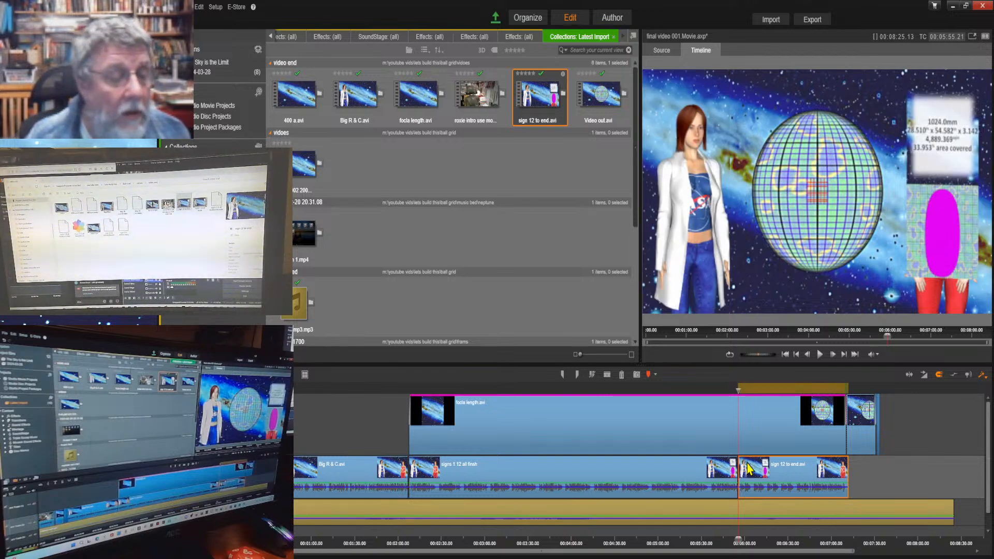
Return the playhead to the start of the timeline and save the movie.
left_click(786, 356)
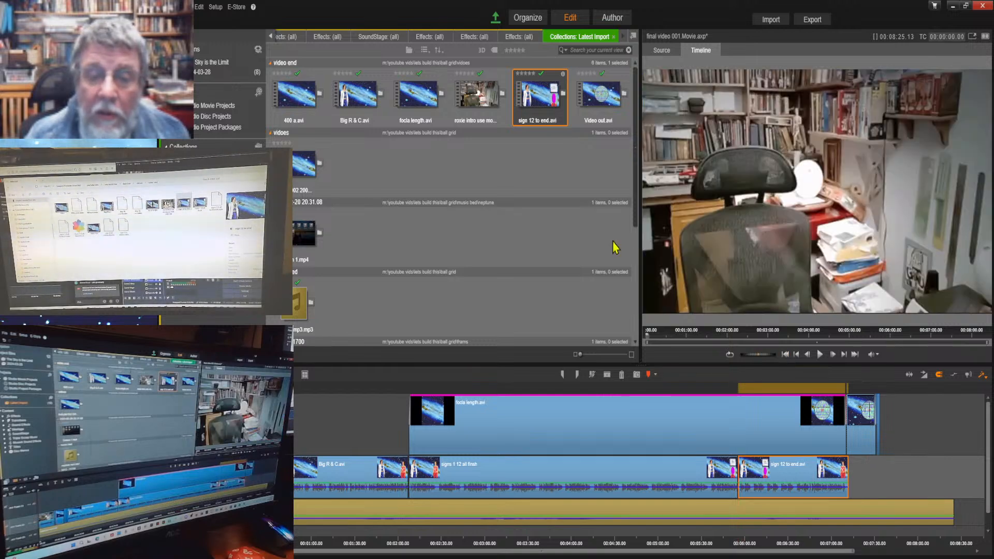
left_click(185, 7)
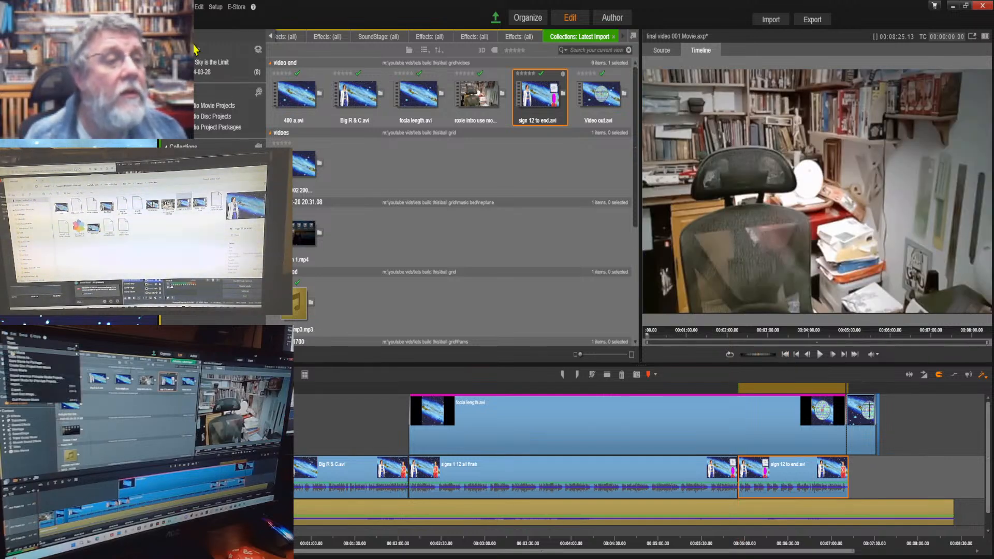
left_click(196, 53)
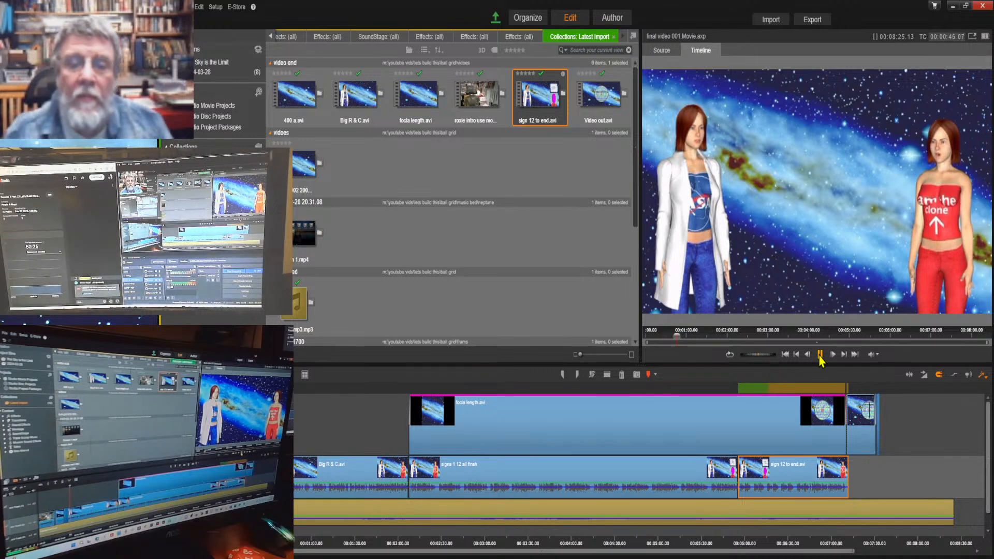
Play the movie from 00:00:40.00 to review the transition from 400 a.avi into the Big R & C.avi clip.
left_click(820, 356)
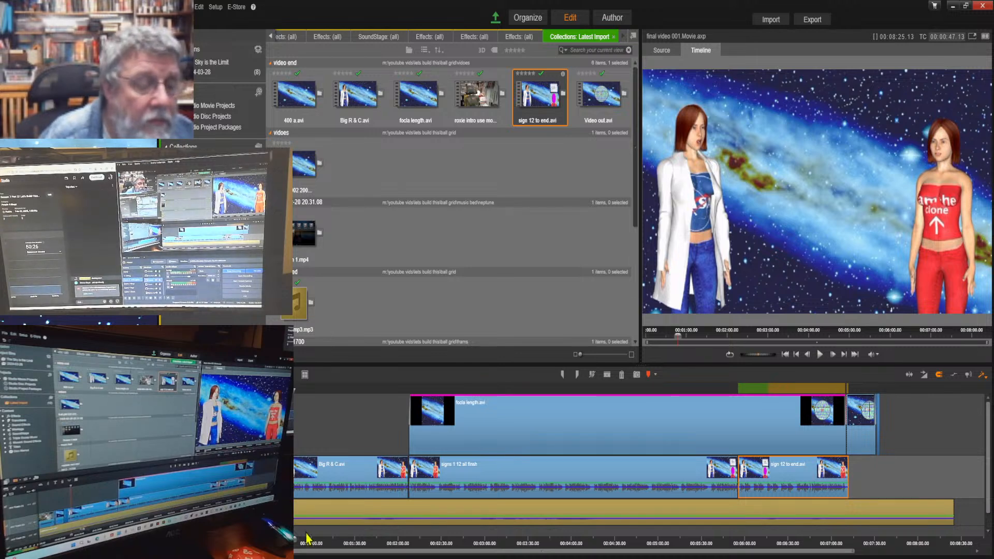
left_click_drag(343, 540, 992, 547)
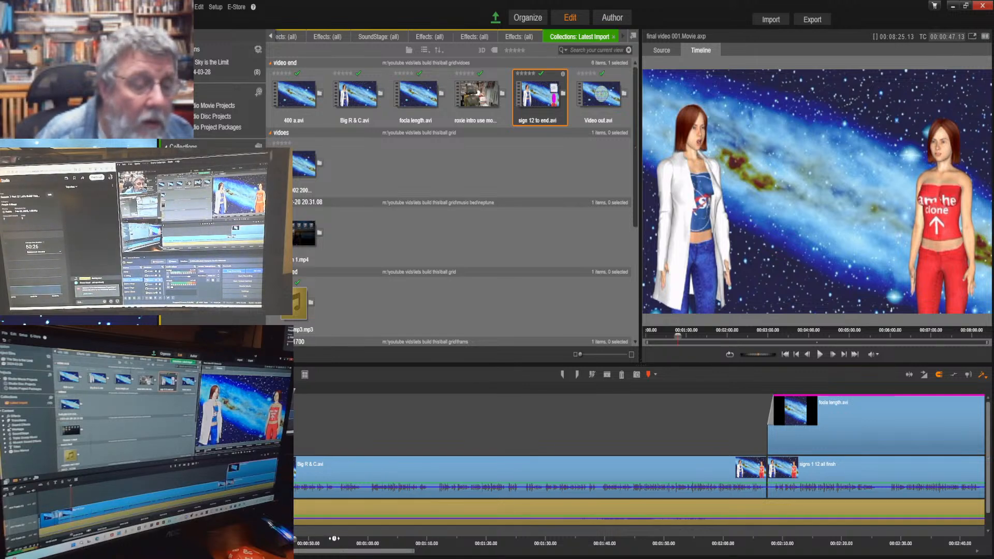
left_click_drag(334, 538, 488, 531)
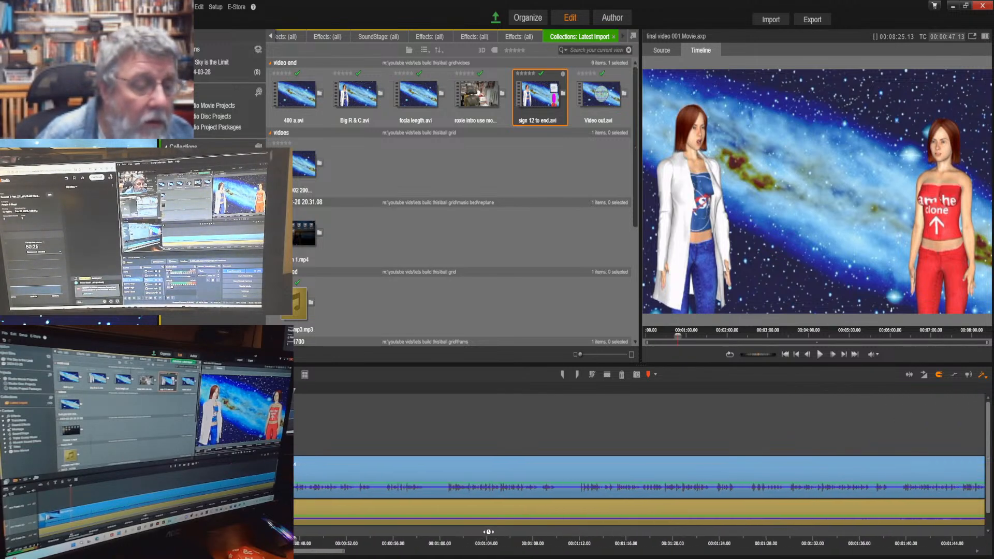
left_click_drag(319, 553, 291, 553)
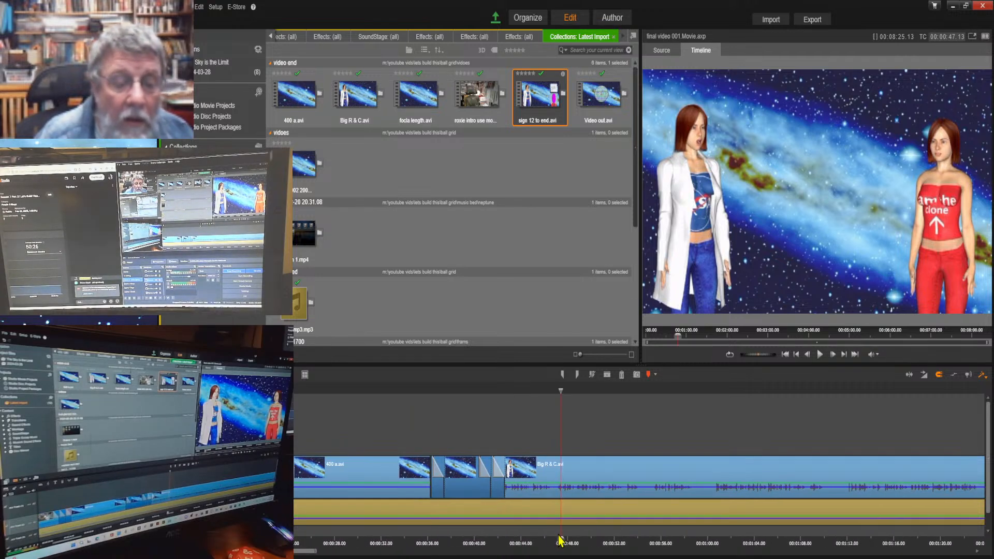
left_click_drag(559, 541, 474, 541)
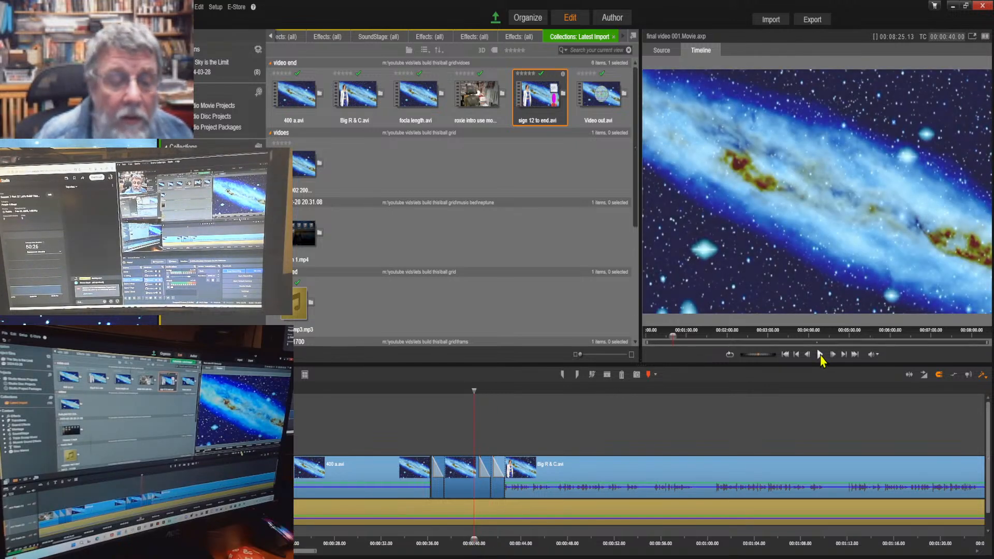
left_click(819, 355)
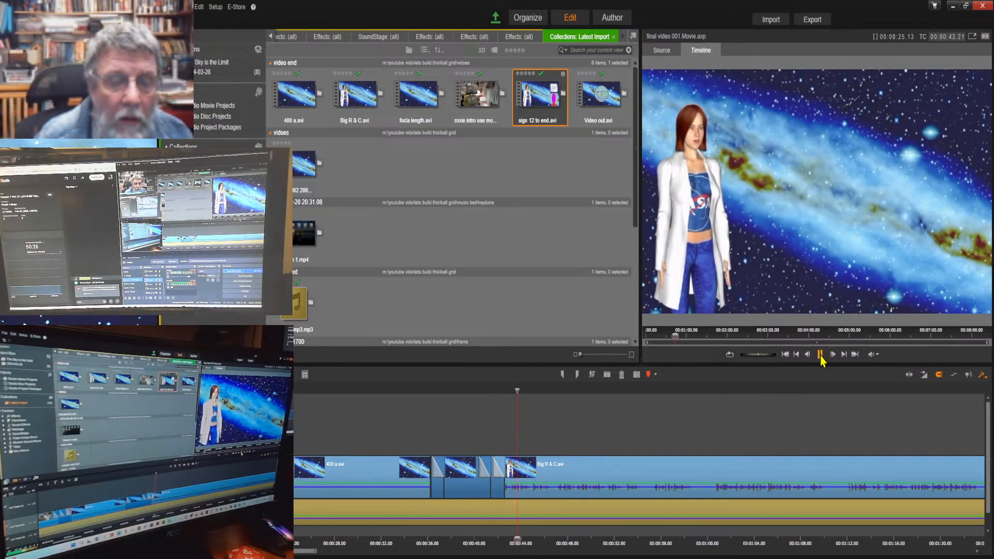
left_click(820, 355)
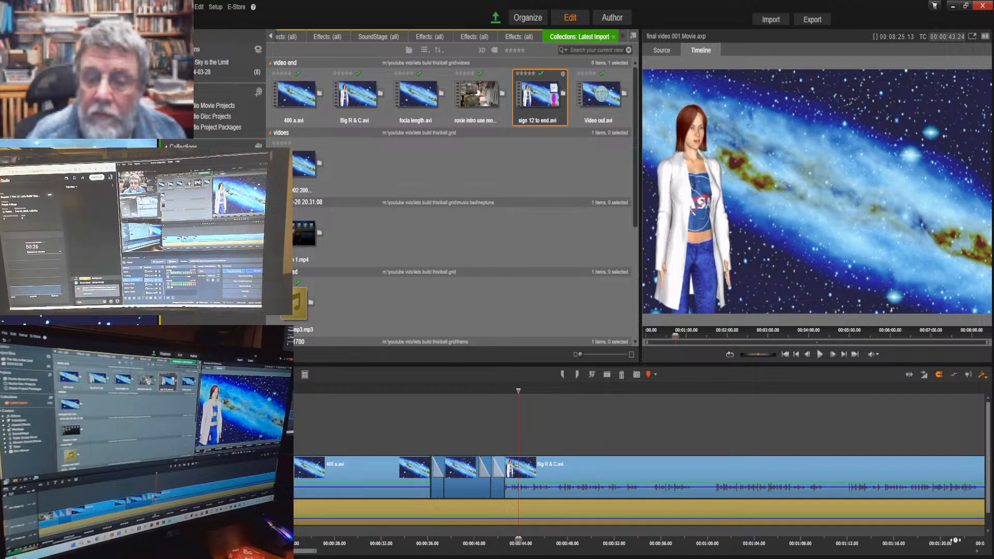
Select all clips from Big R & C.avi onwards on both video tracks and shift them so the first starts at about 00:01:21.19.
left_click_drag(945, 541, 408, 509)
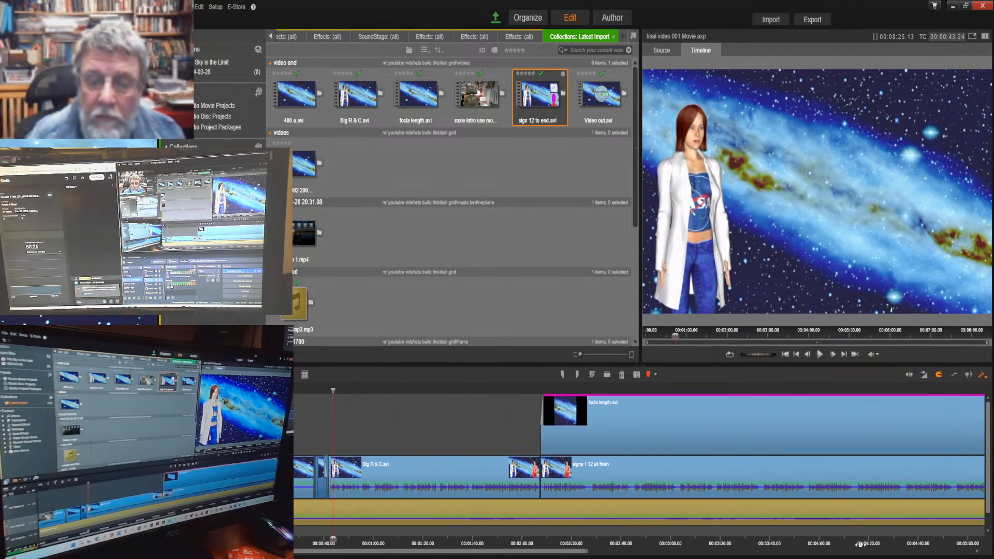
left_click_drag(862, 543, 596, 538)
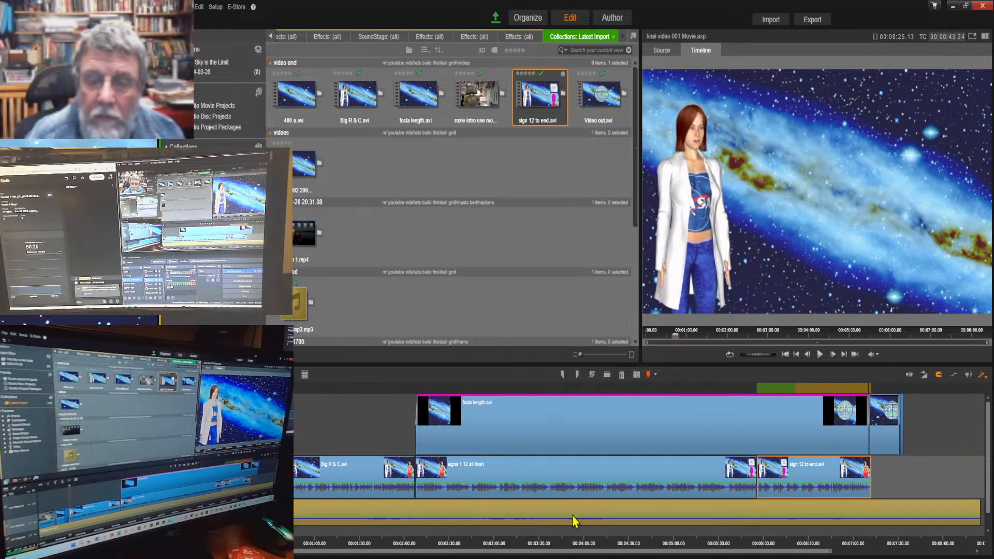
left_click_drag(315, 415, 921, 474)
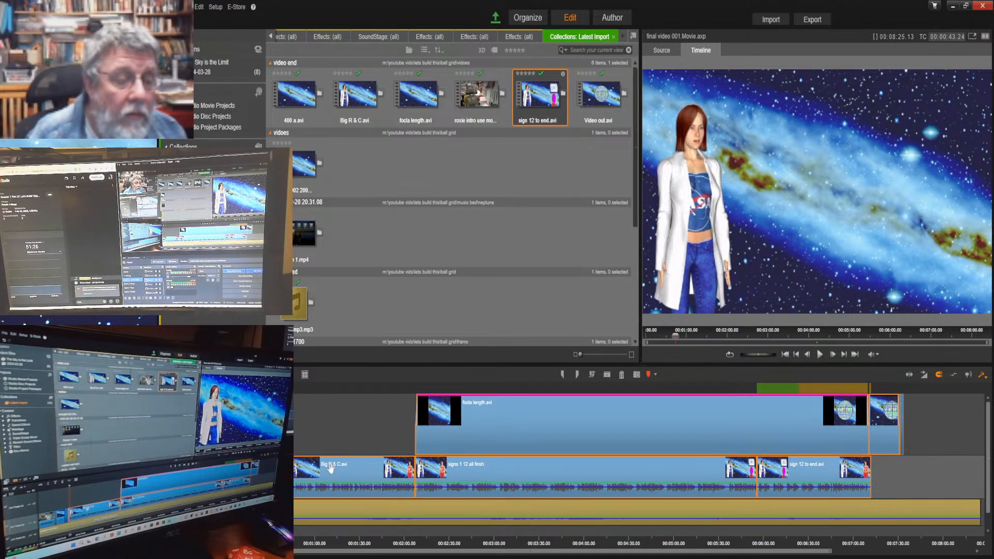
left_click_drag(329, 475, 388, 475)
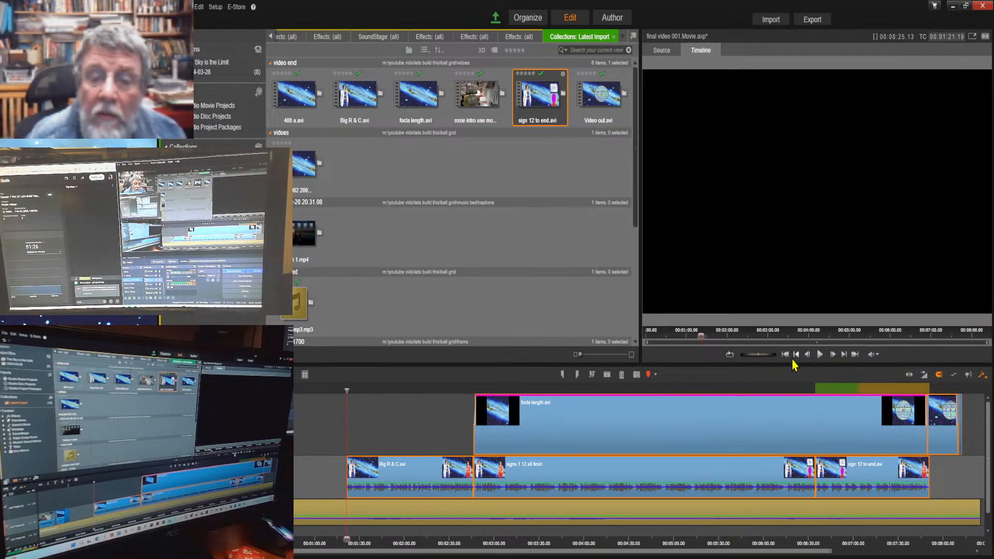
Play the gap and the start of the moved Big R & C.avi clip, and enlarge the timeline area.
left_click(797, 355)
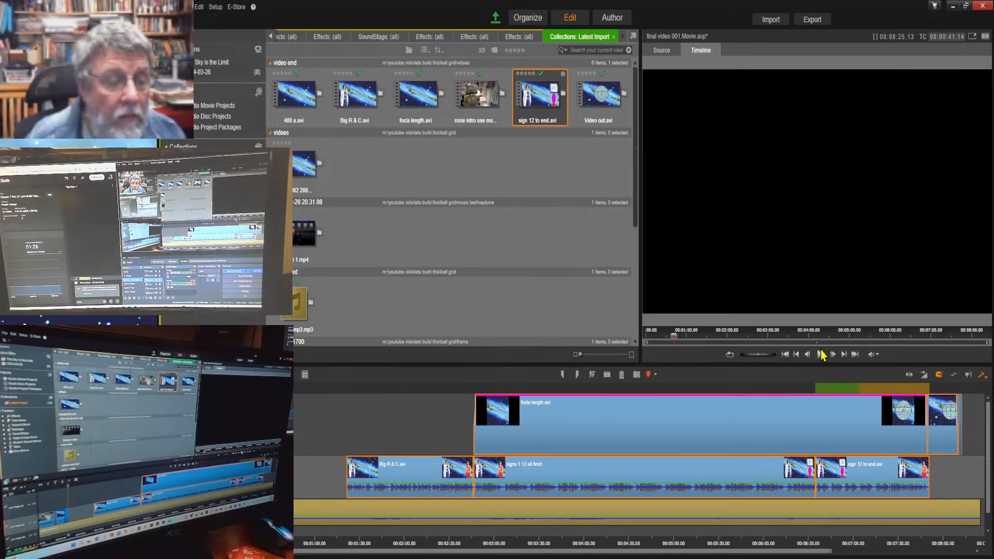
left_click(820, 356)
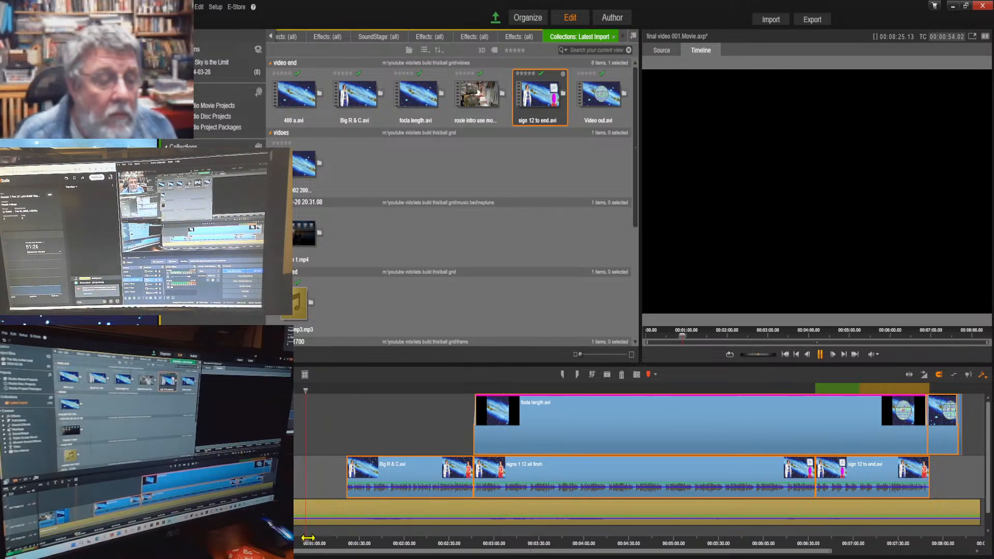
left_click_drag(304, 539, 344, 538)
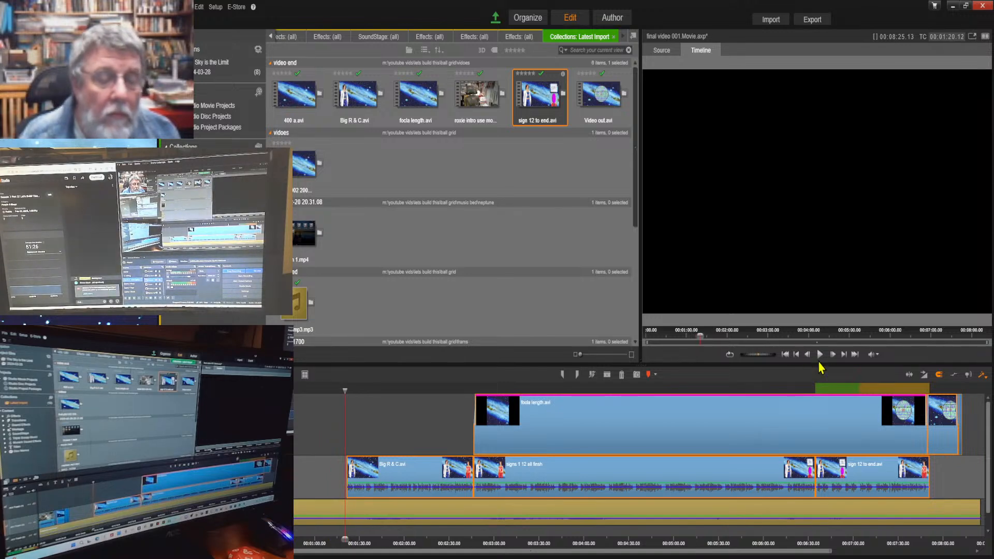
left_click(819, 355)
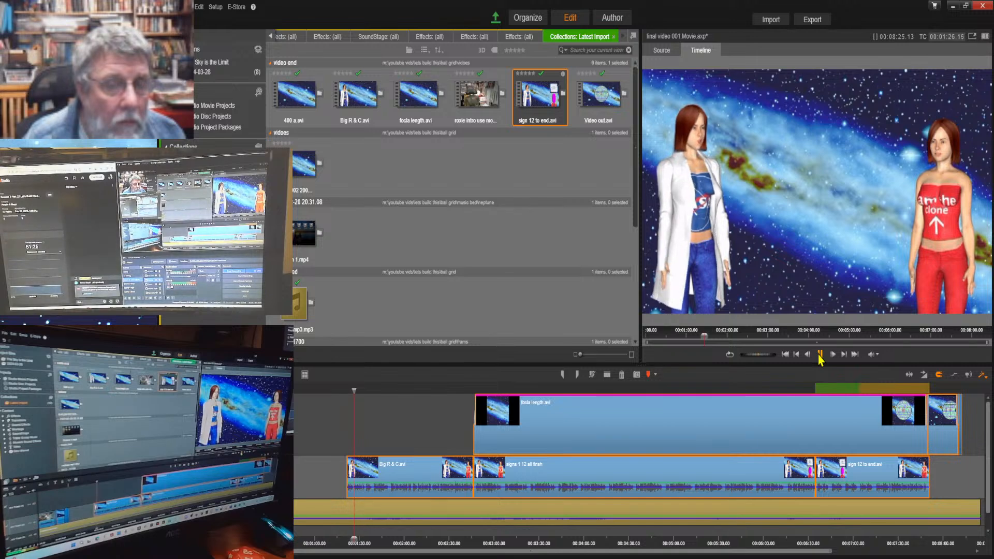
left_click(820, 357)
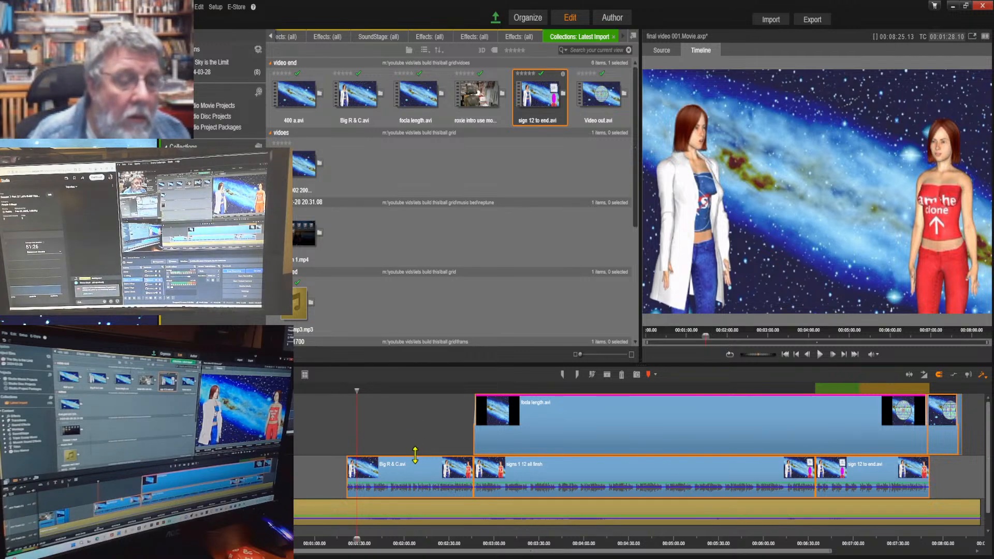
left_click_drag(691, 364, 695, 267)
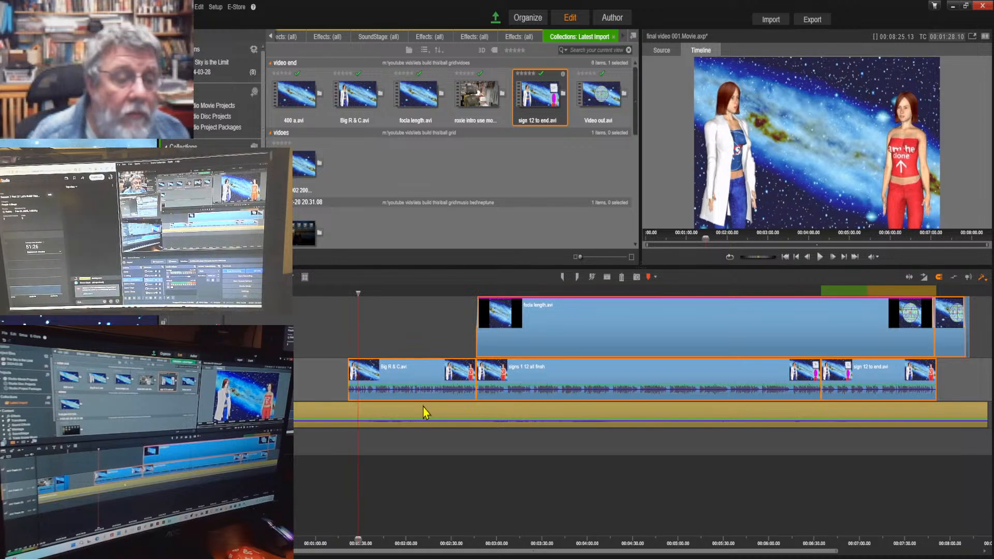
Extend the start of the Big R & C.avi clip back to about 00:01:15.18 and play the extended part.
left_click_drag(421, 400, 440, 485)
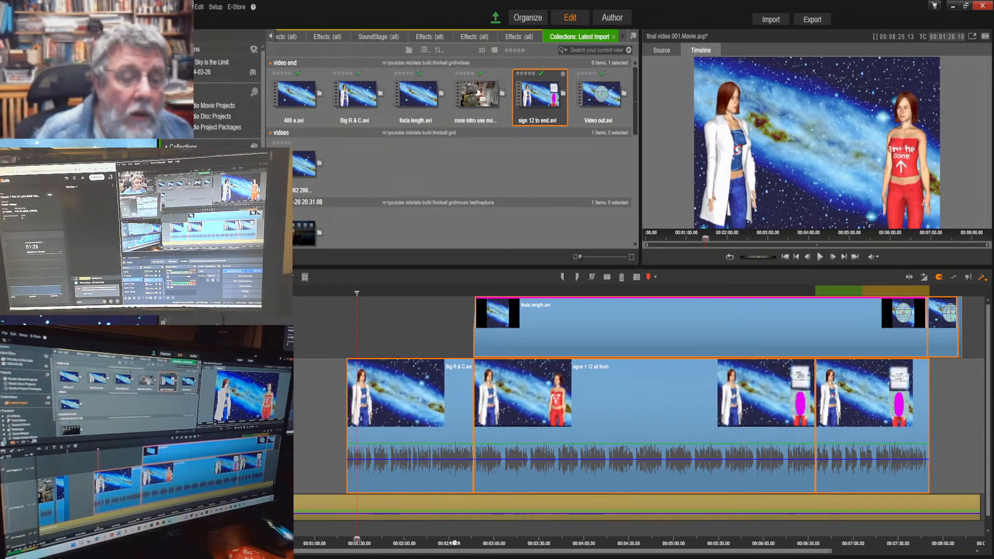
left_click_drag(470, 543, 952, 531)
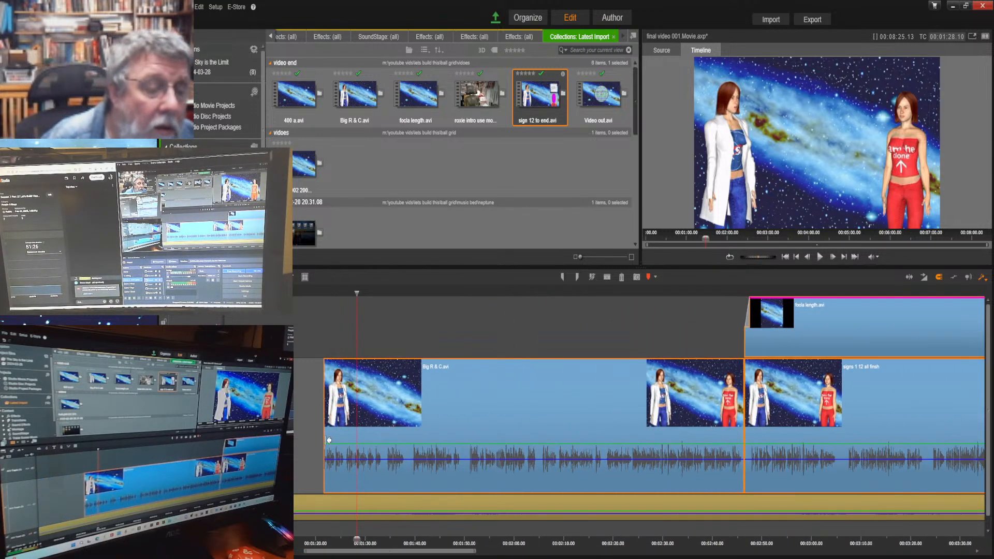
left_click_drag(330, 438, 294, 438)
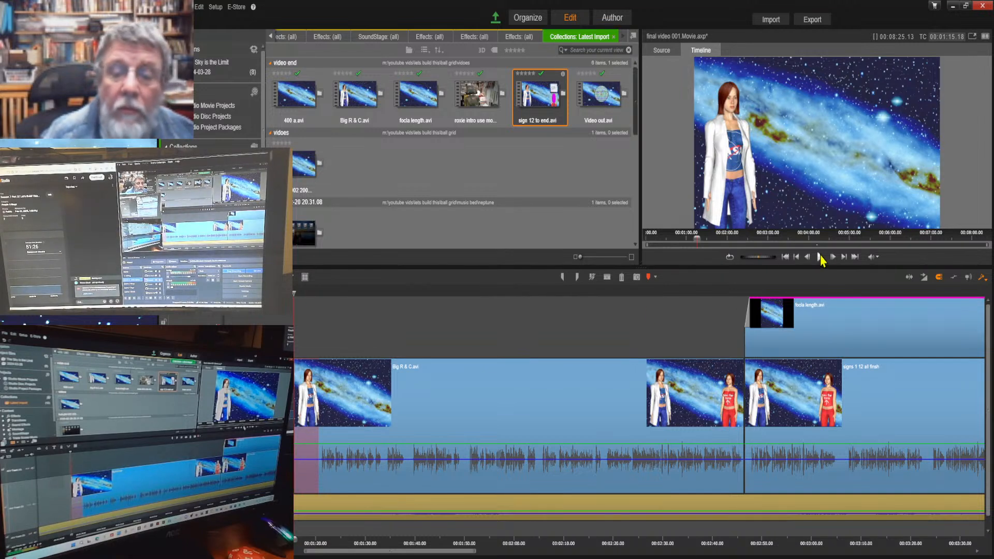
left_click(820, 257)
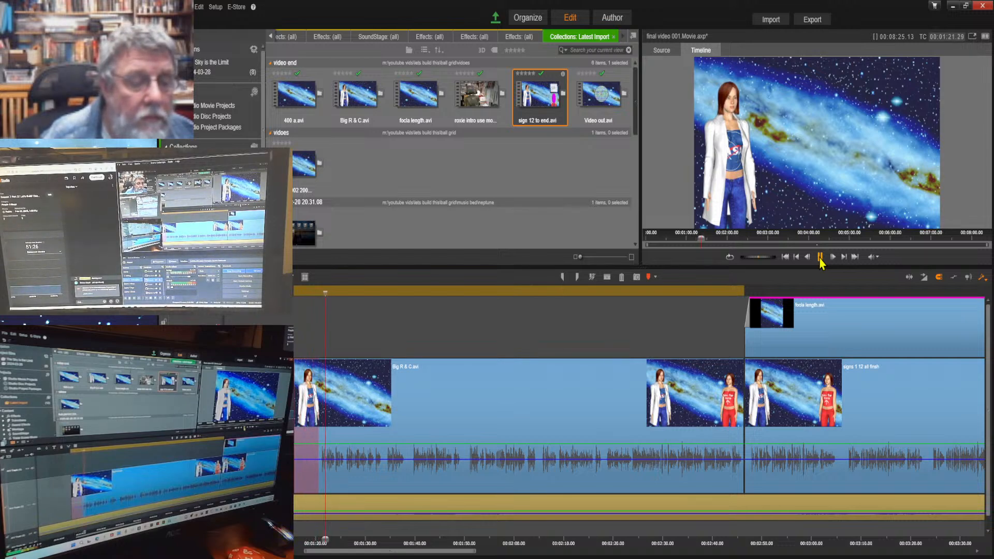
left_click(821, 257)
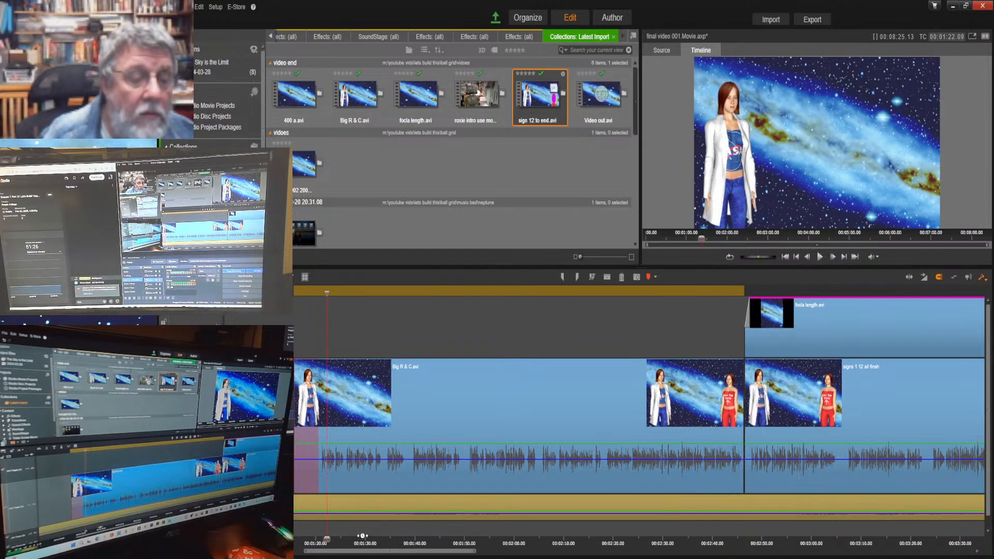
Split the Big R & C.avi clip at 00:01:20.07, shortly before its first speech.
left_click_drag(356, 541, 834, 544)
left_click_drag(349, 544, 428, 543)
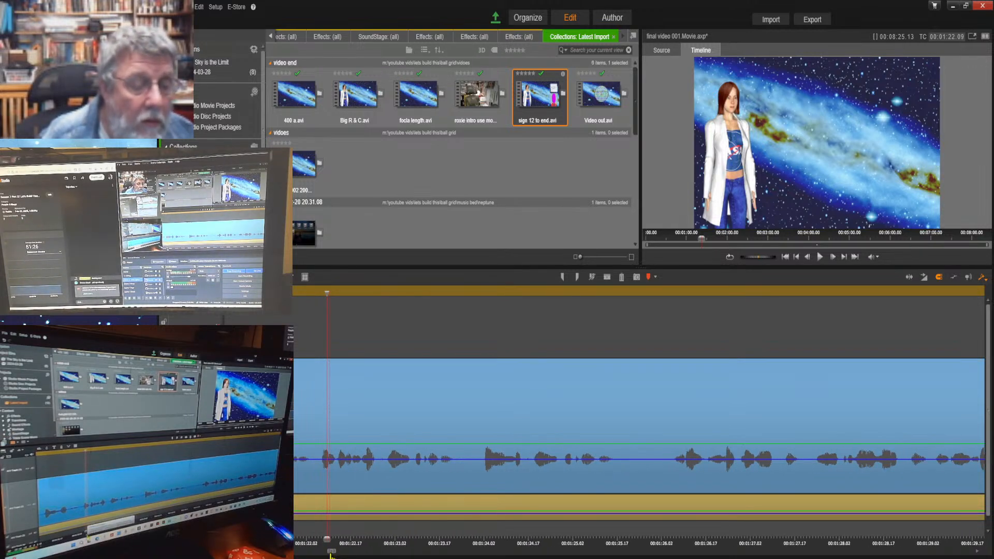
left_click_drag(330, 555, 328, 555)
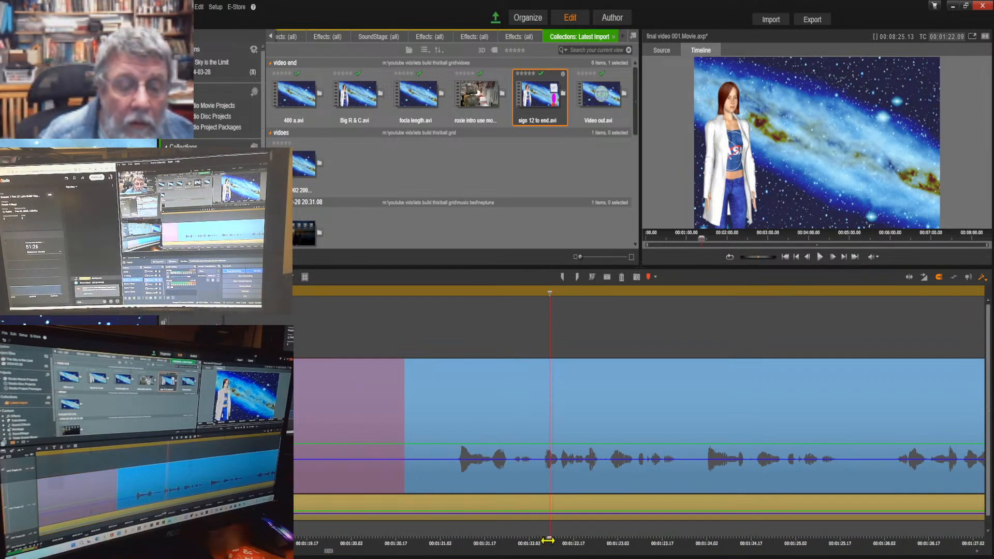
left_click_drag(548, 540, 454, 541)
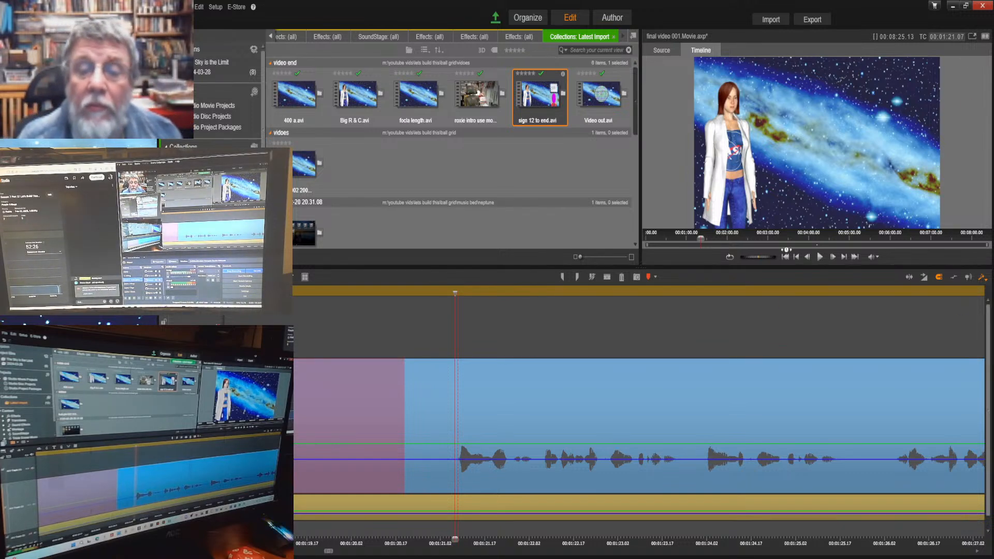
left_click(808, 258)
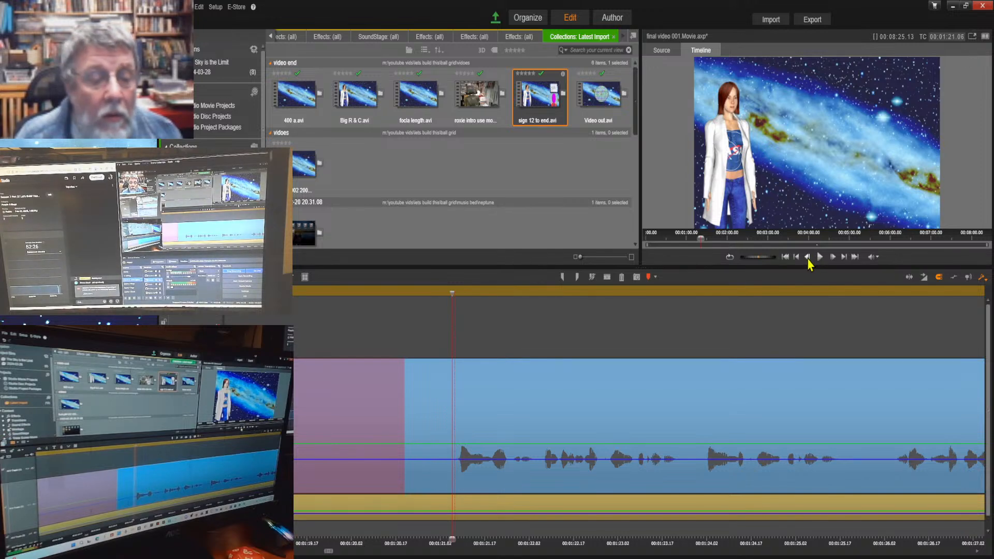
left_click(808, 259)
left_click(808, 259)
left_click(808, 259)
left_click(808, 259)
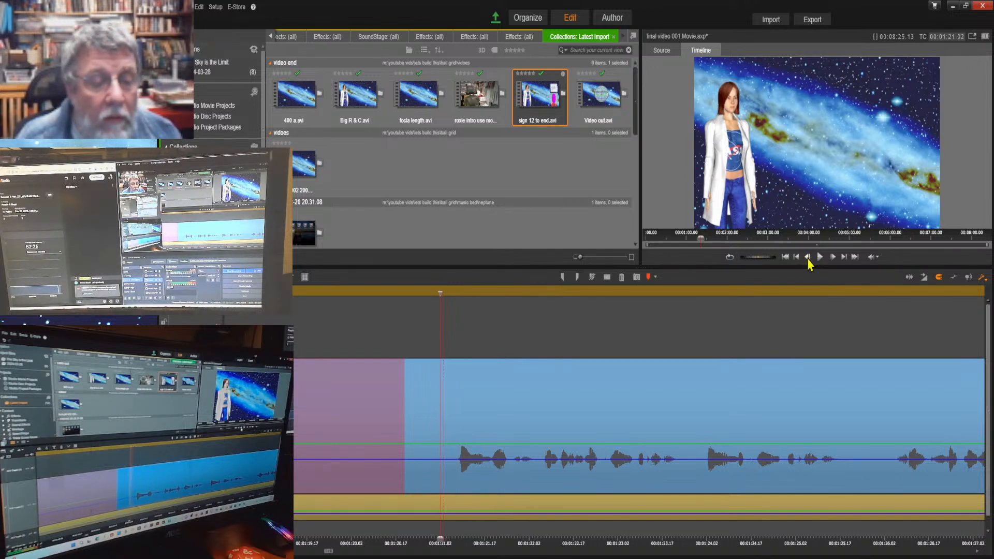
left_click(808, 259)
left_click(808, 259)
left_click(808, 258)
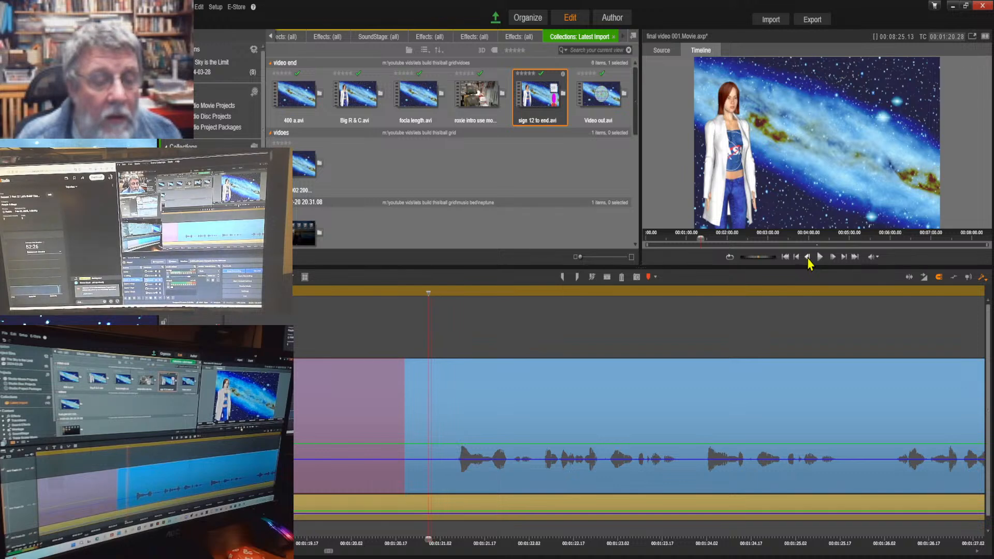
left_click(808, 259)
left_click(808, 259)
left_click(809, 259)
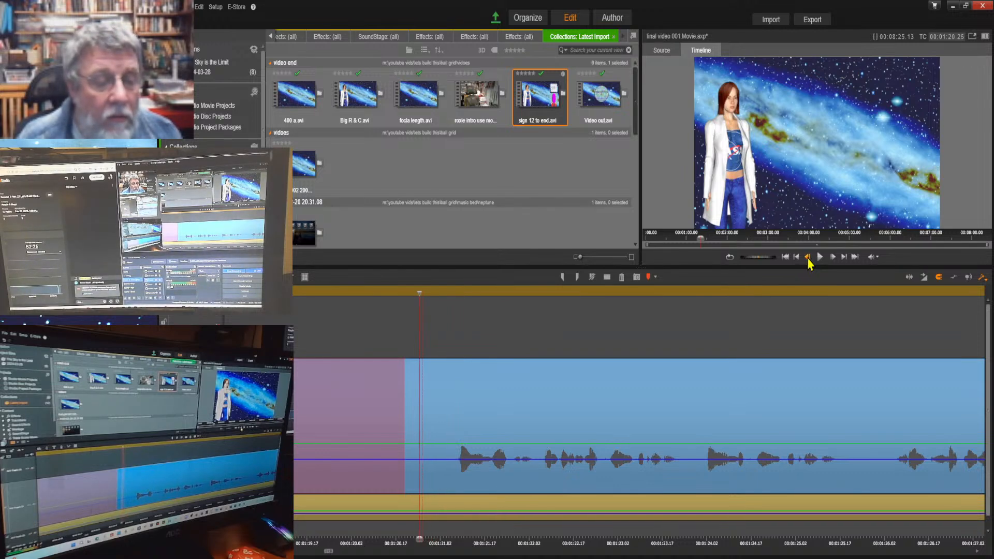
left_click(809, 258)
left_click(808, 259)
left_click(808, 259)
left_click(808, 259)
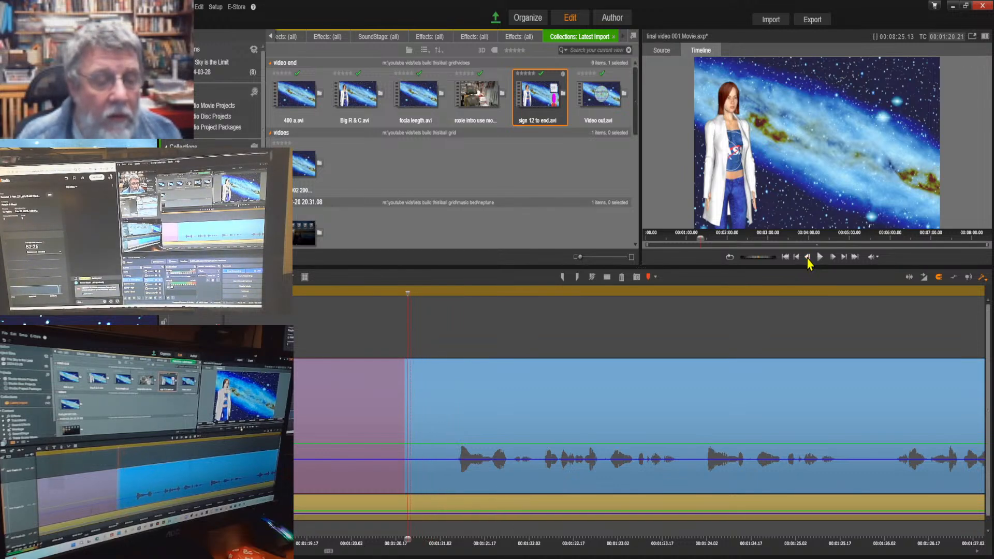
left_click(809, 259)
left_click(809, 259)
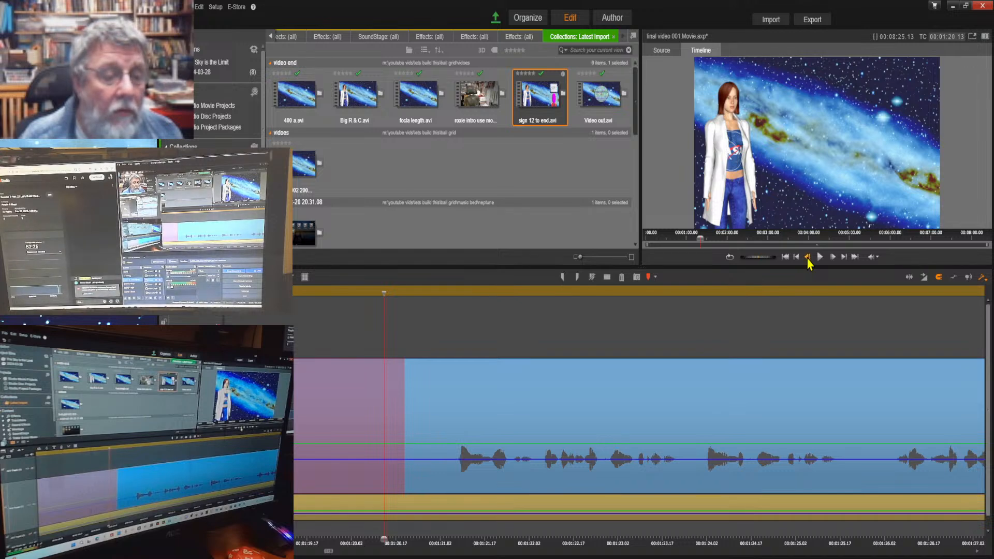
left_click(809, 259)
left_click(809, 259)
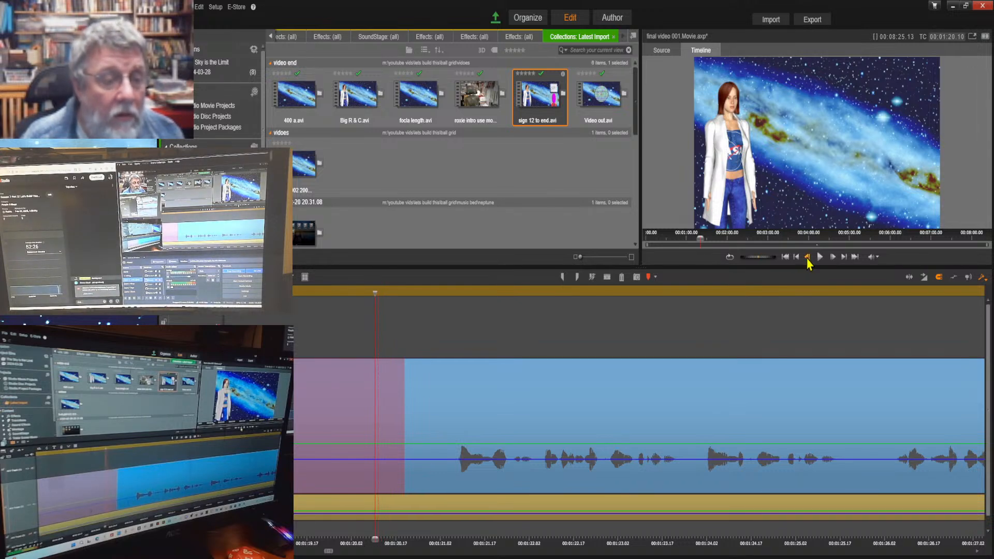
left_click(808, 258)
left_click(808, 259)
left_click(808, 259)
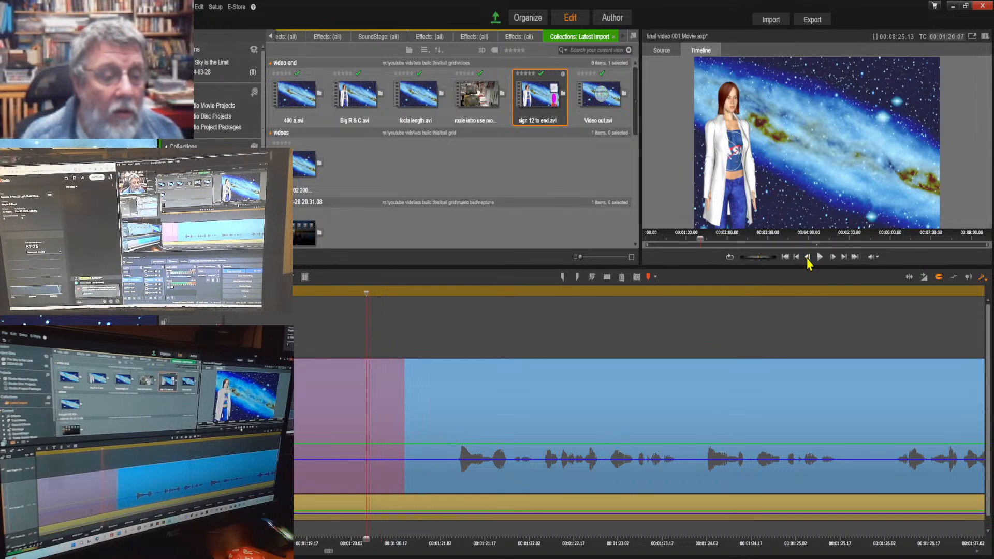
left_click(499, 399)
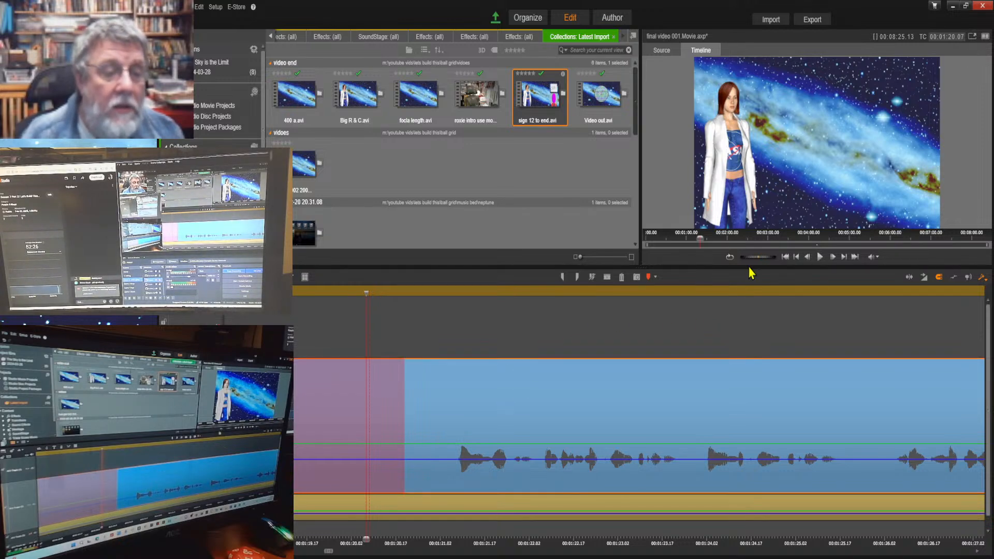
left_click(607, 277)
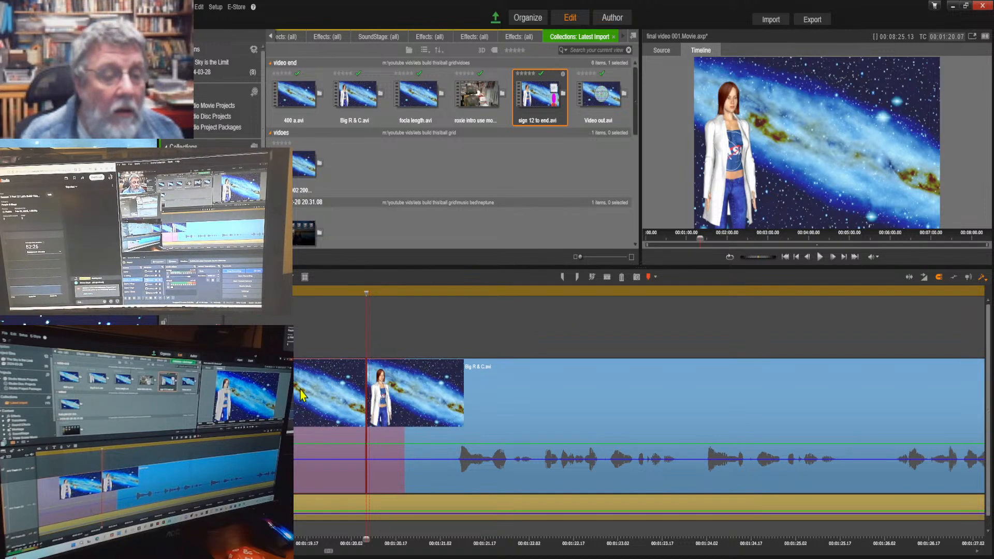
left_click(302, 394)
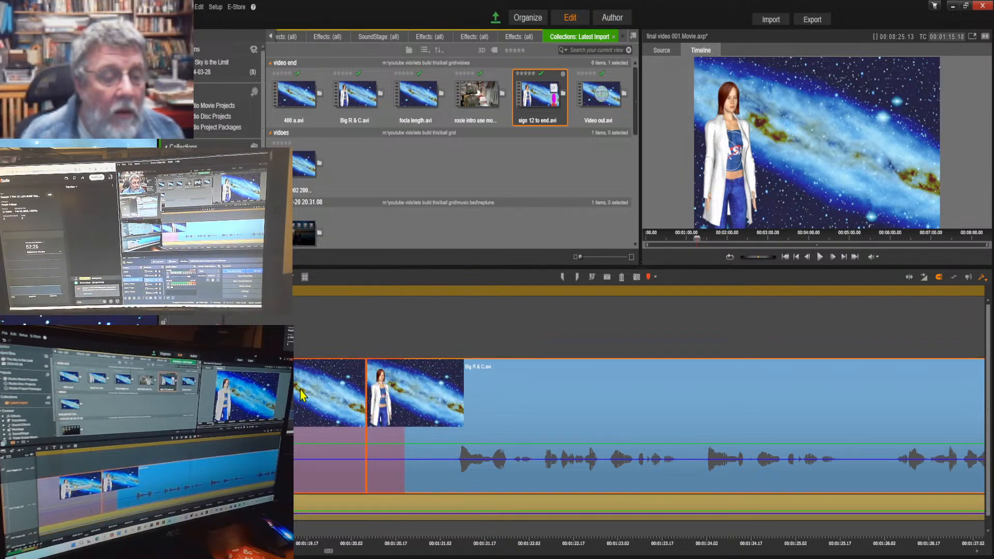
key("Delete")
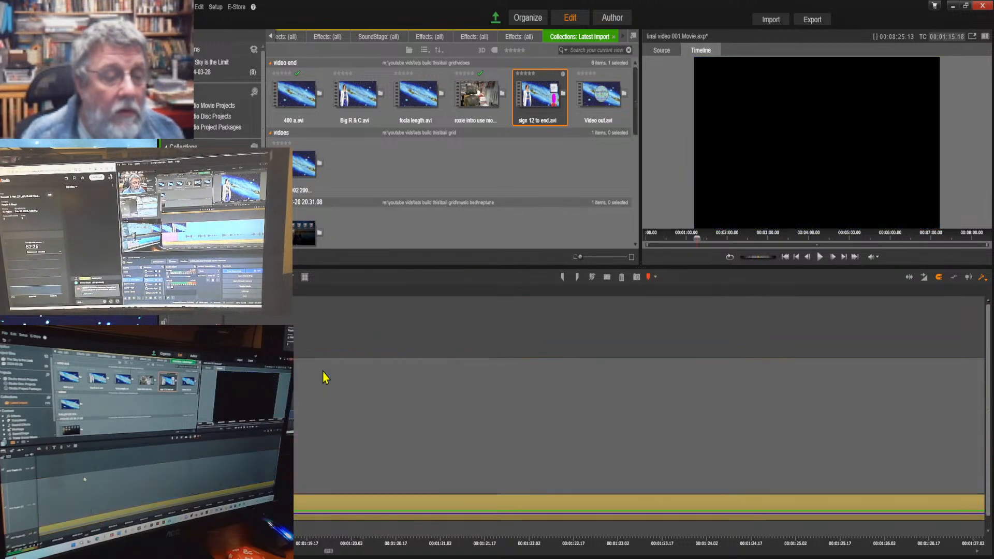
key("ctrl+z")
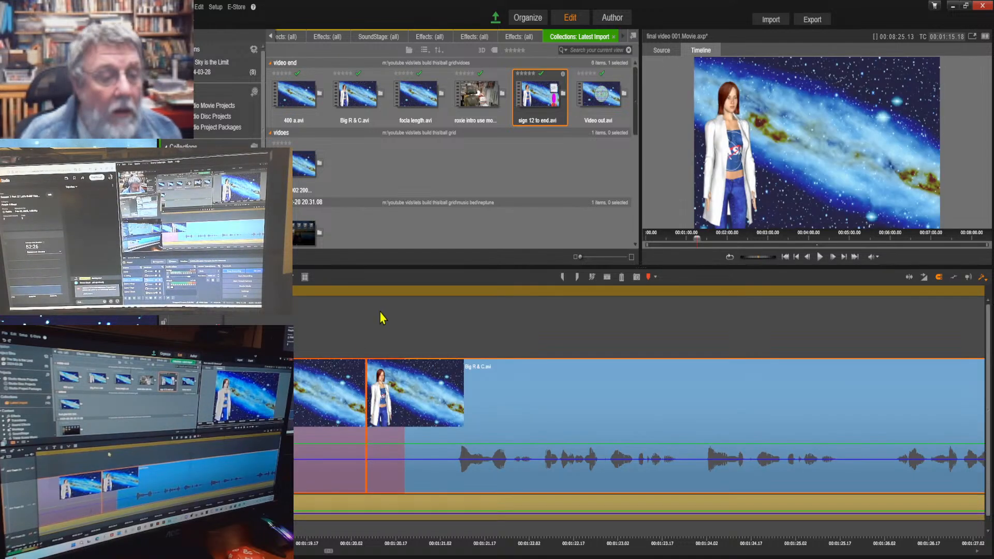
Delete only the short piece of Big R & C.avi before the split at 00:01:20.07.
left_click(314, 381)
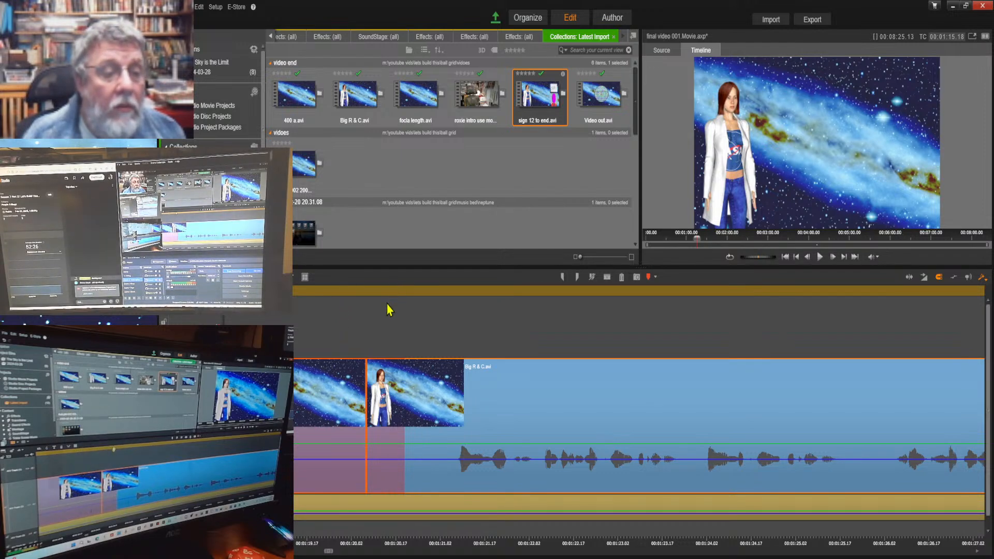
left_click(322, 398)
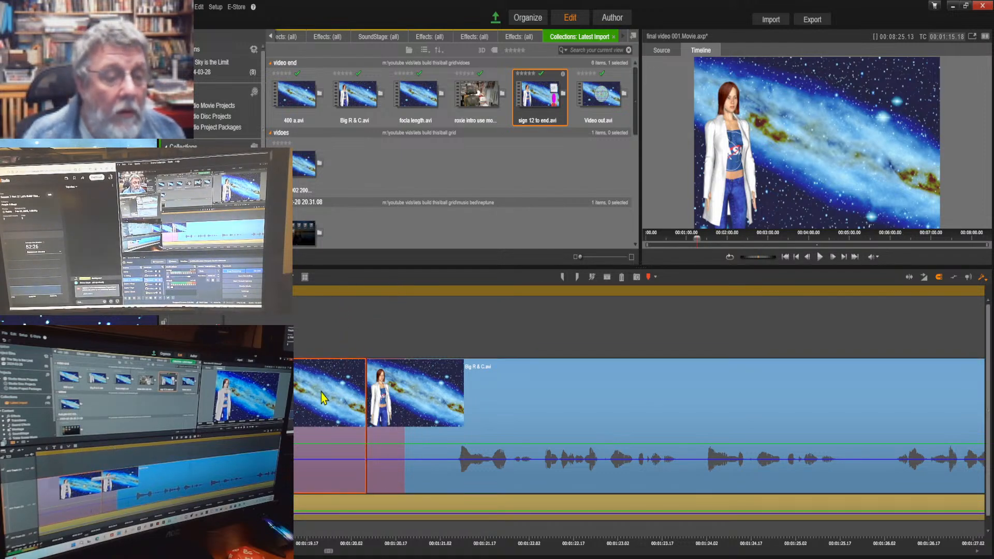
key("Delete")
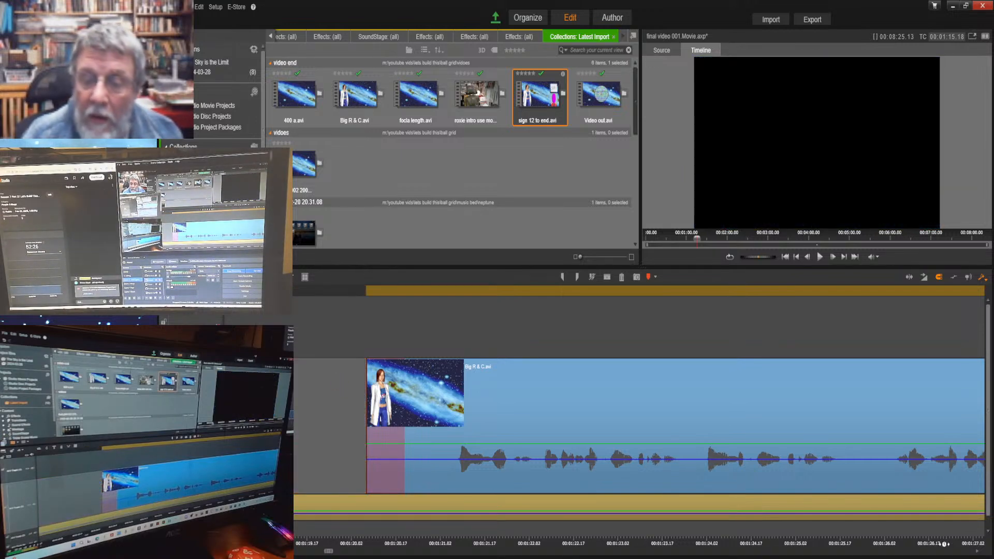
Select all clips from Big R & C.avi onwards on both video tracks and shift them earlier so the first starts at about 00:00:42.18.
left_click_drag(919, 542, 268, 533)
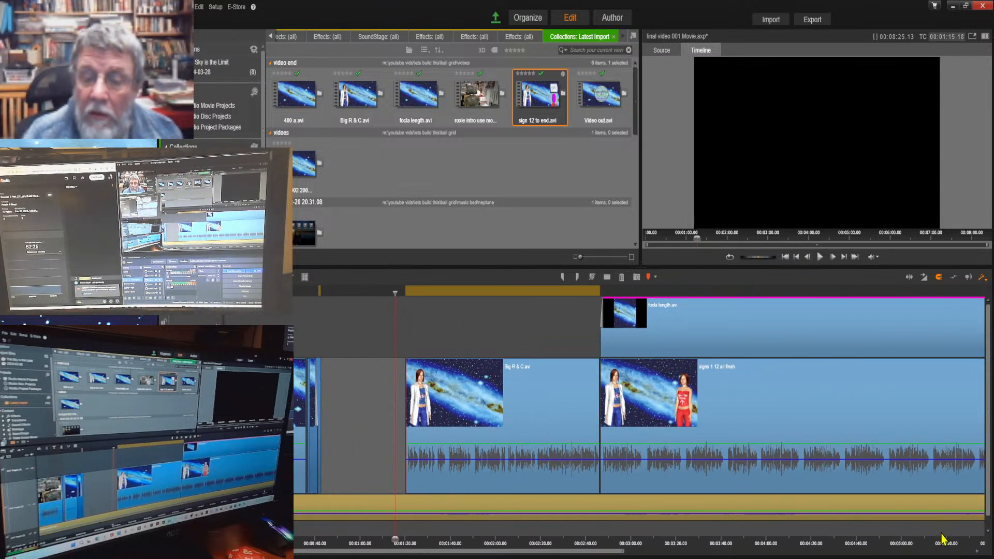
left_click_drag(936, 544, 789, 543)
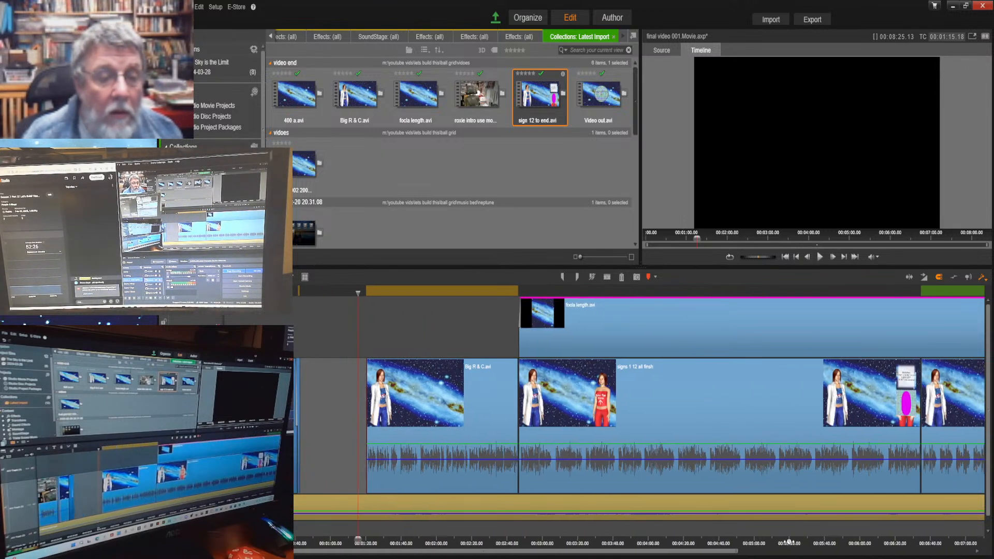
left_click_drag(885, 539, 563, 532)
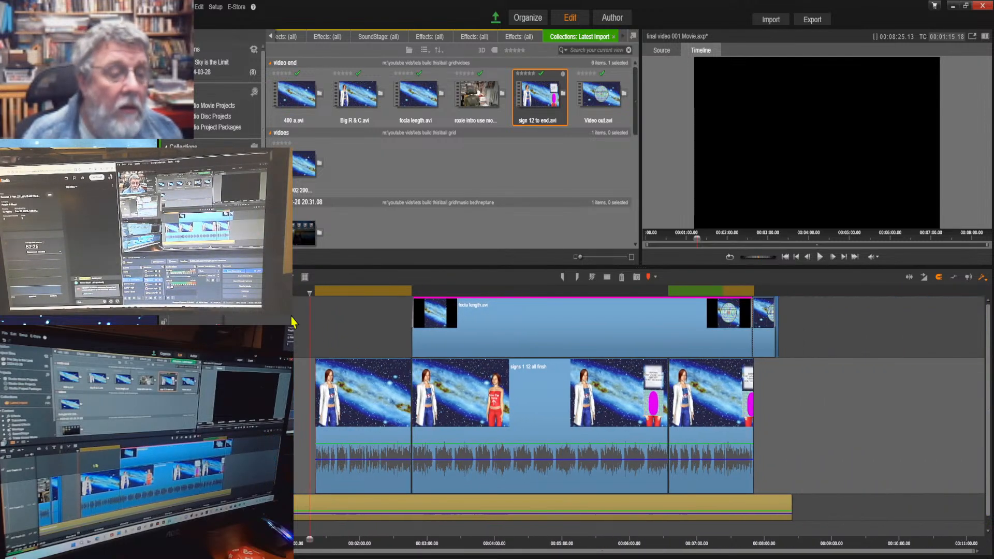
left_click_drag(294, 306, 847, 456)
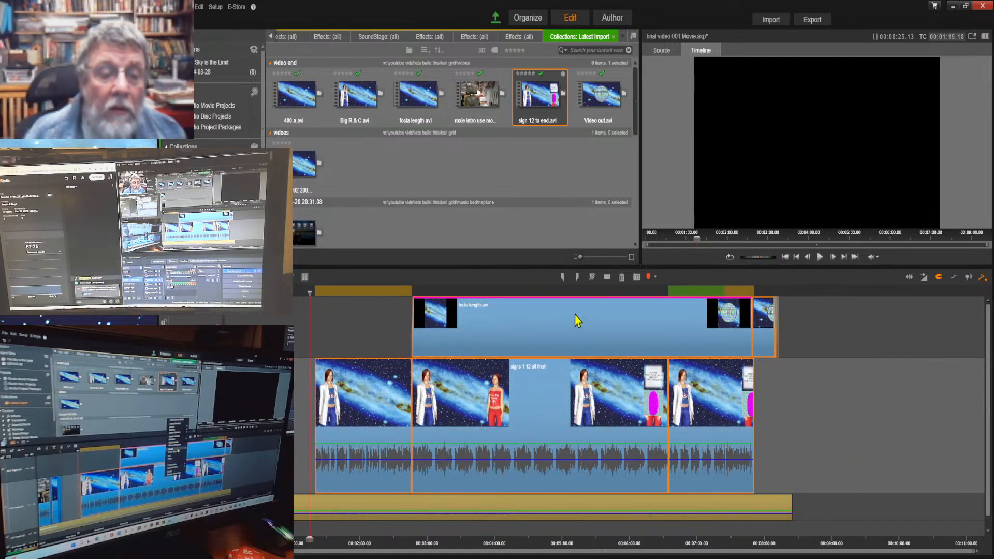
left_click(630, 315)
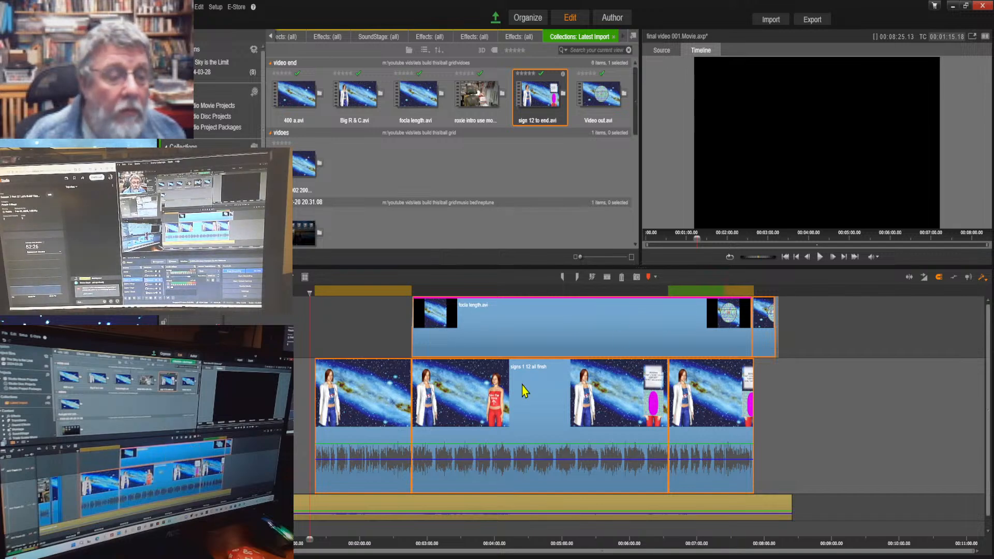
left_click_drag(518, 385, 473, 386)
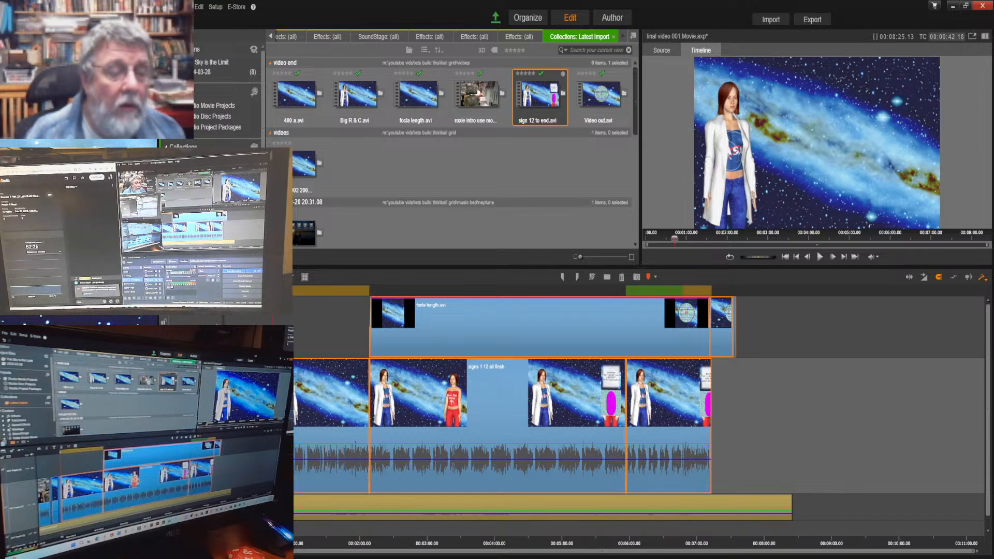
Play the movie from its start through the join into Big R & C.avi, stopping at about 00:00:48.21.
left_click(787, 258)
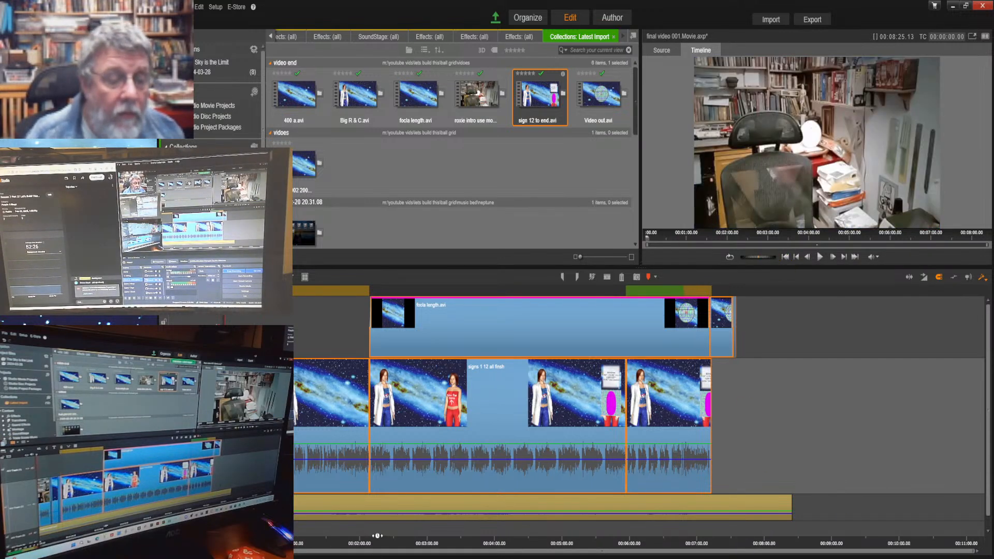
left_click_drag(377, 535, 953, 519)
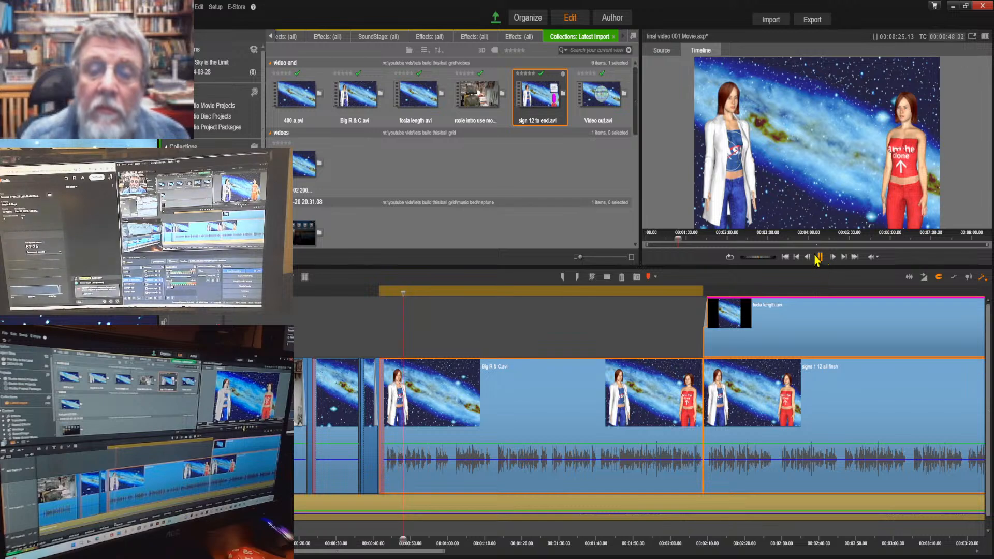
left_click(820, 259)
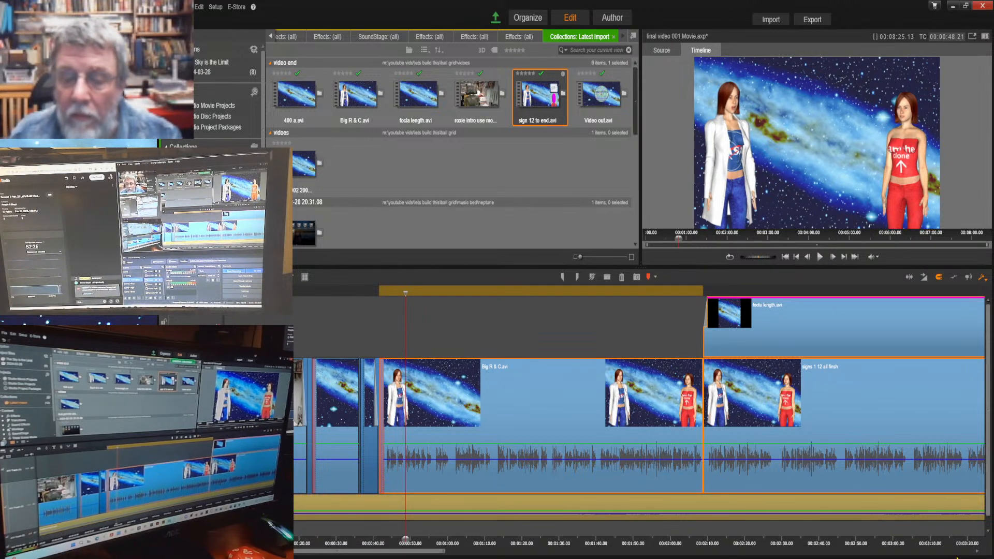
Show the whole remaining clip sequence on the timeline and play through the focia length.avi section to review the sign timing.
left_click_drag(955, 541, 475, 558)
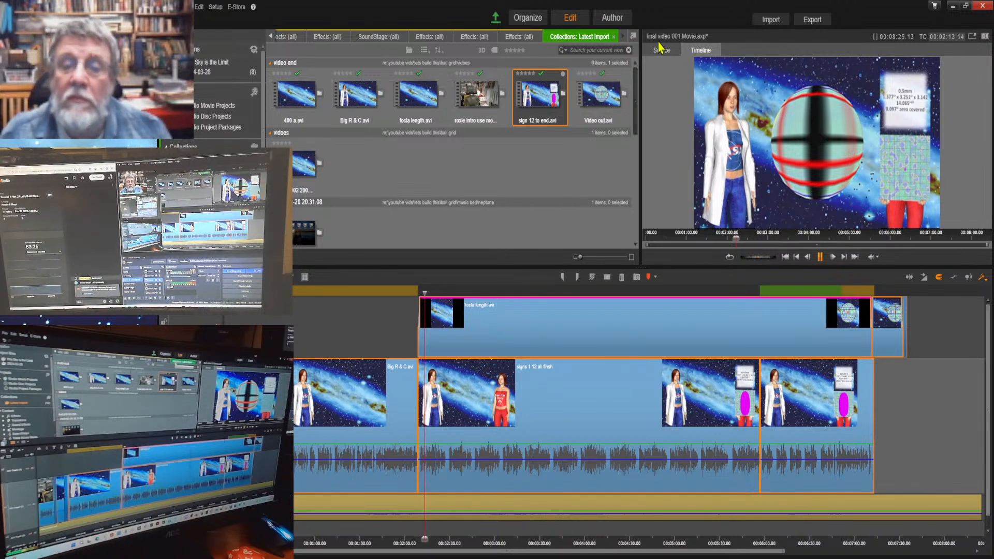
left_click(796, 257)
left_click(819, 258)
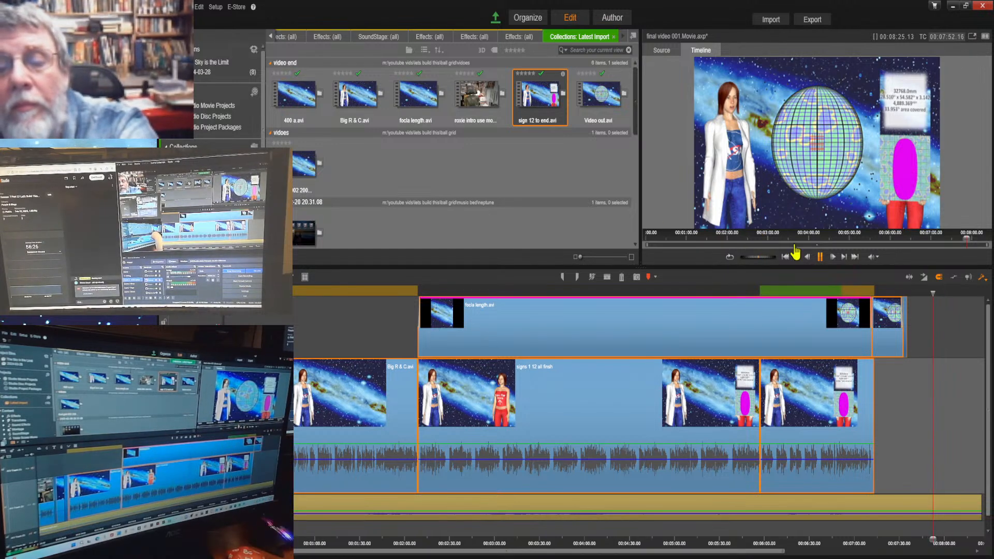
Stop the playback, return to the start of the movie and save the project.
left_click(821, 256)
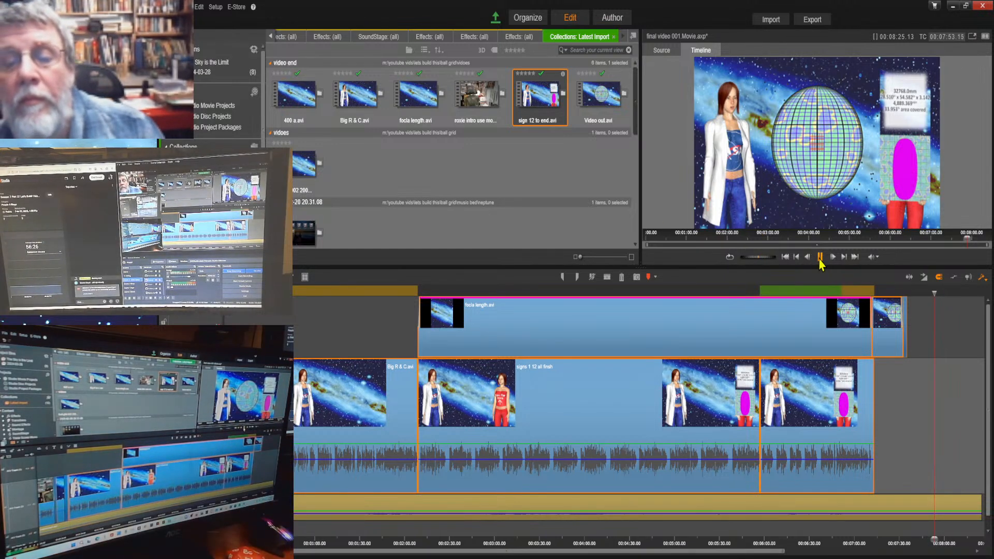
left_click(784, 257)
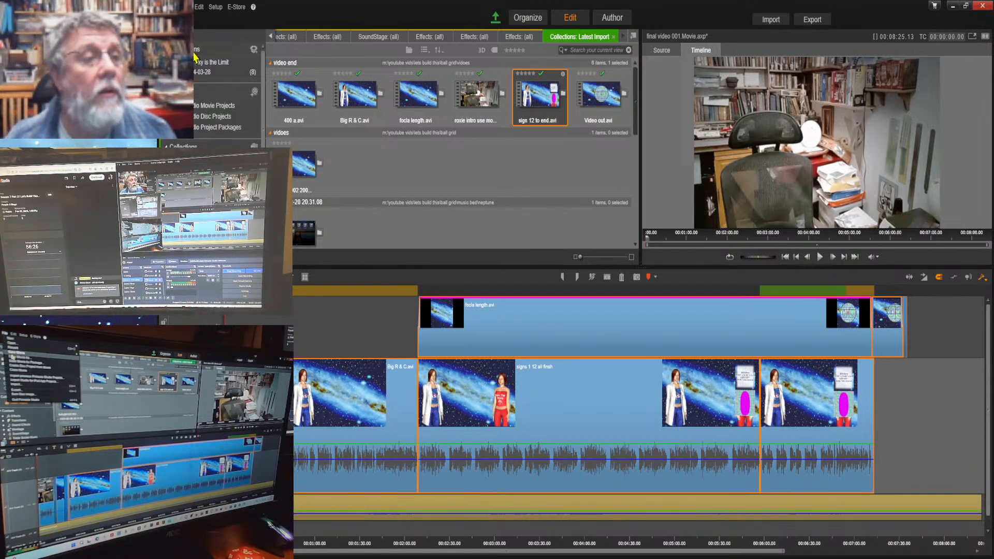
key("ctrl+s")
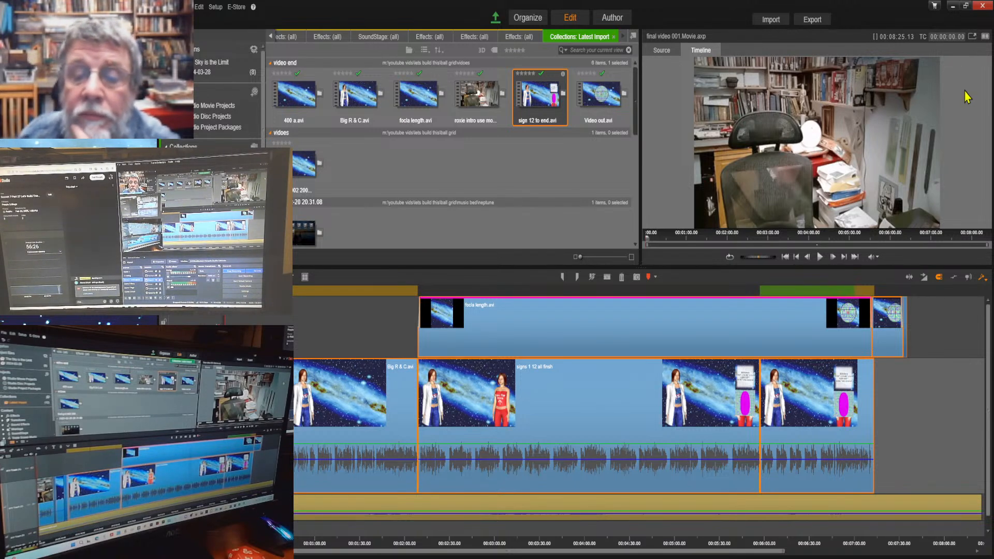
Go to the start of sign 12 to end.avi at about 00:05:57.04 and play it to about 00:06:57.25.
left_click(844, 257)
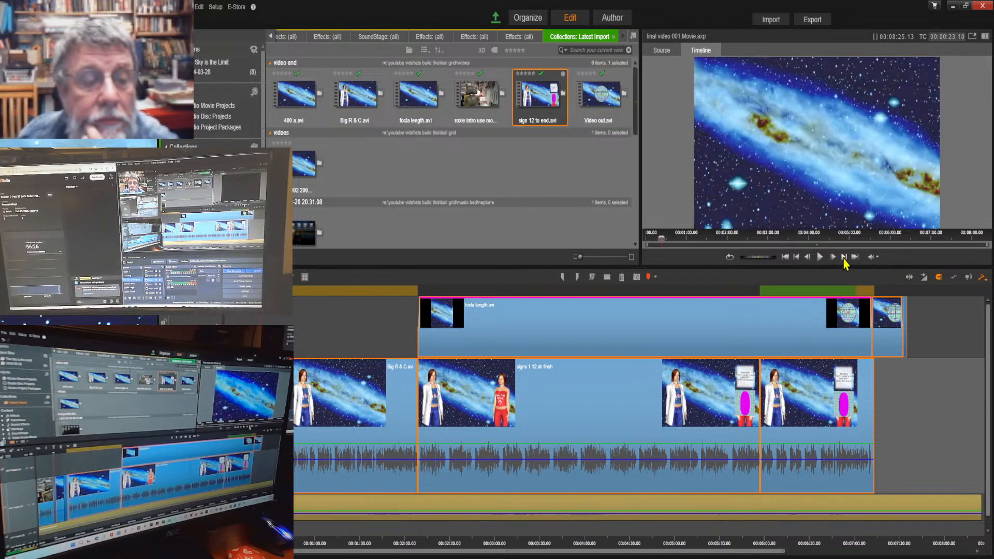
left_click(844, 257)
left_click(844, 257)
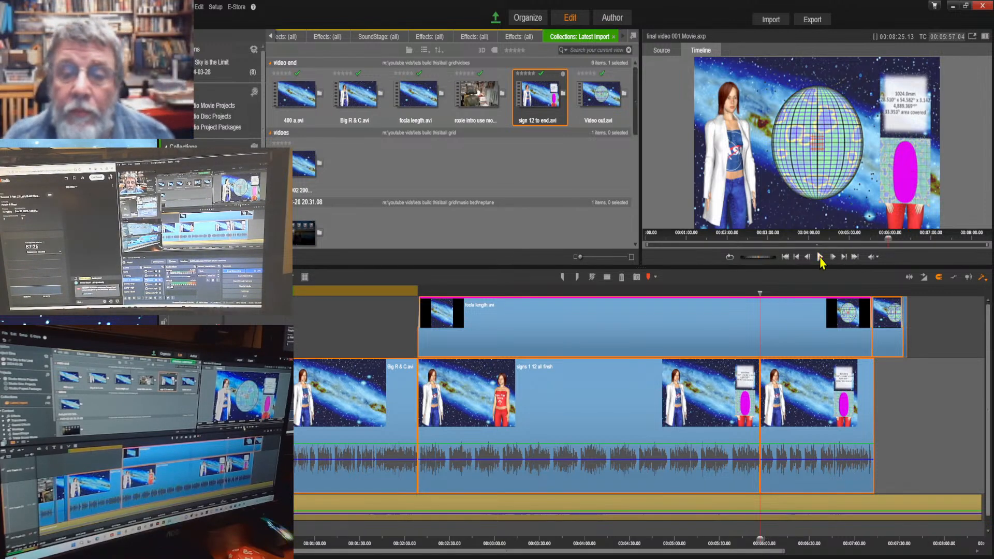
left_click(820, 258)
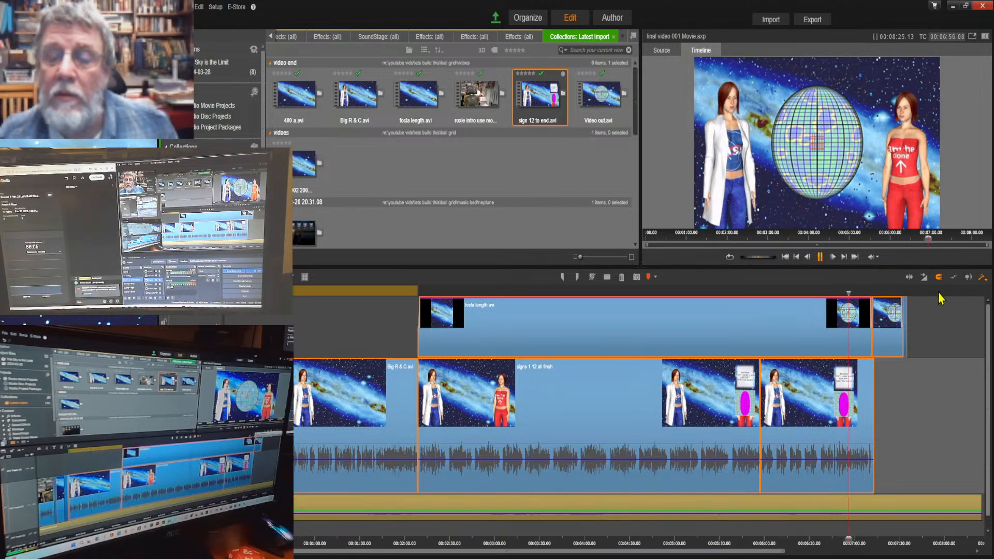
left_click(820, 258)
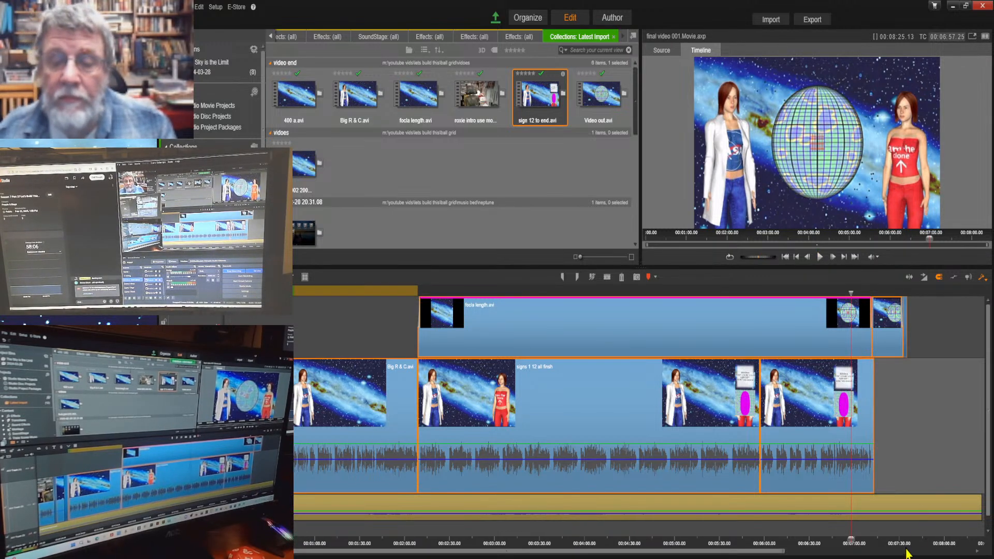
Replay from about 00:06:35.20 and park the playhead frame-accurately at 00:06:48.00, just after the last sign leaves the view.
left_click_drag(886, 542, 956, 537)
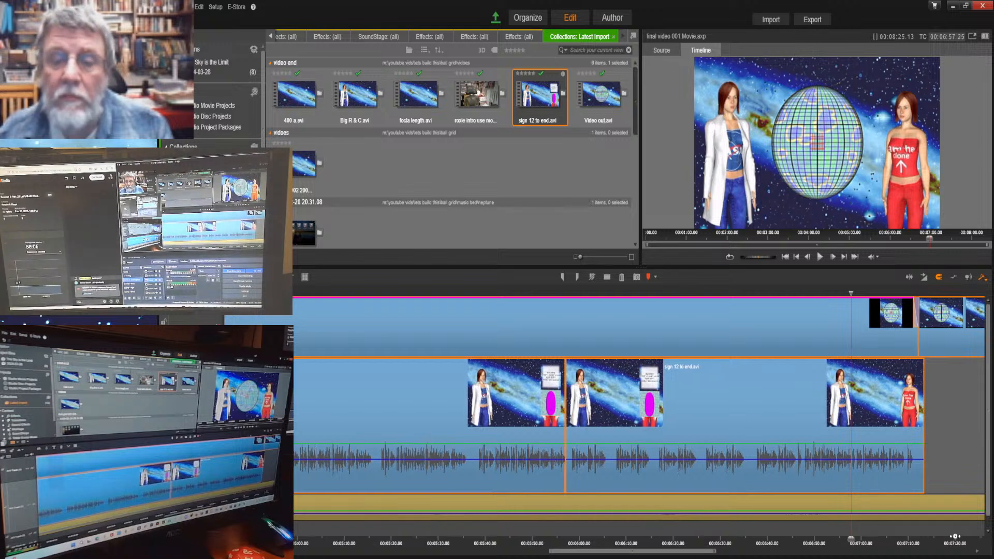
left_click_drag(854, 540, 747, 520)
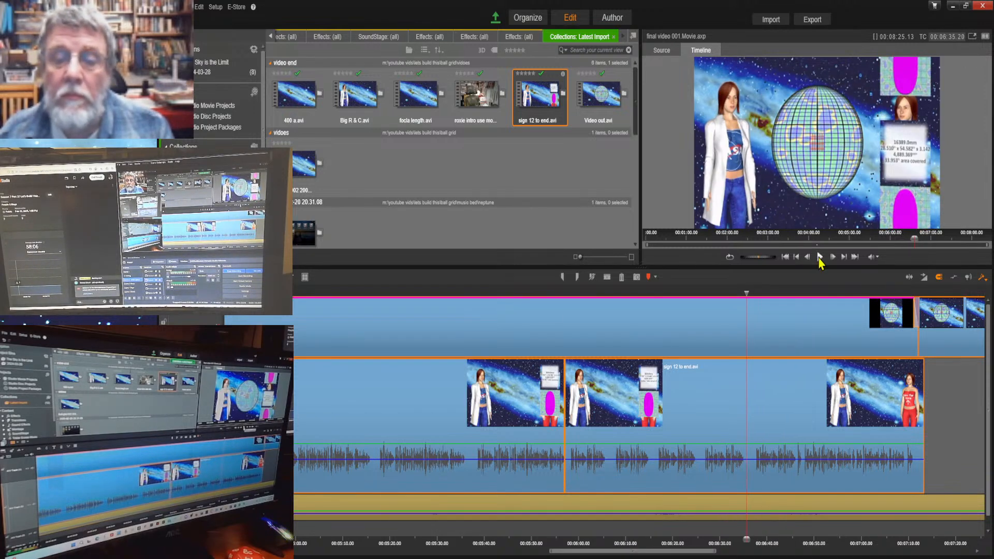
left_click(820, 258)
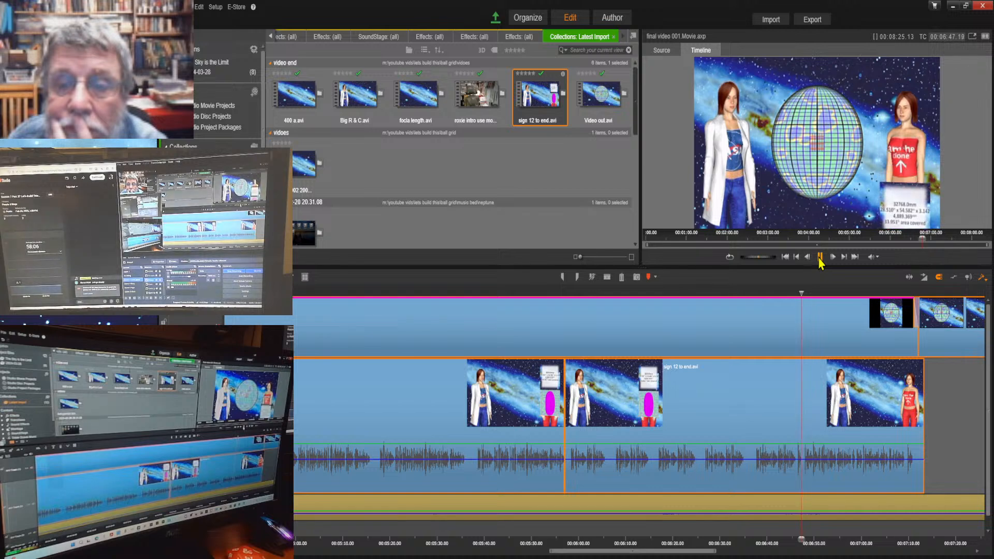
left_click(820, 257)
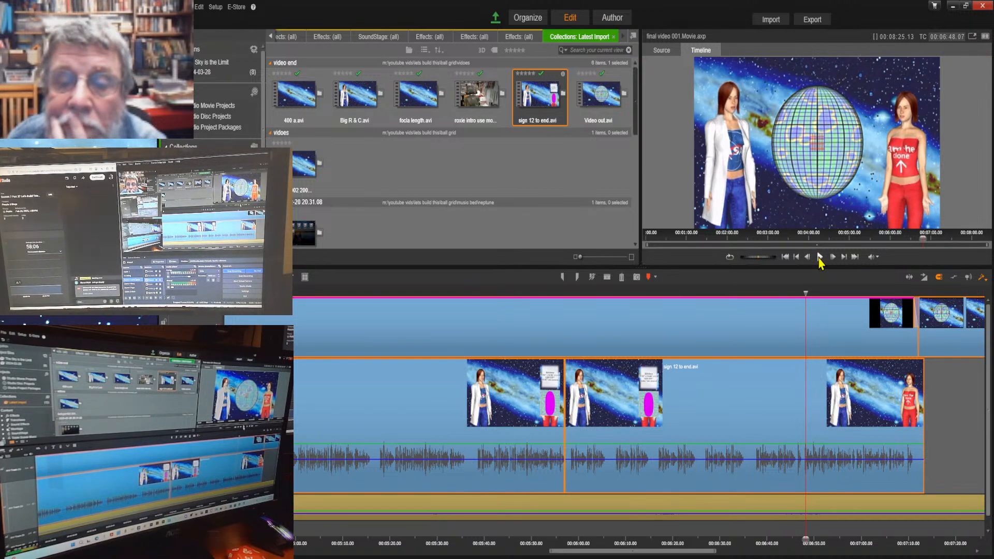
left_click(809, 259)
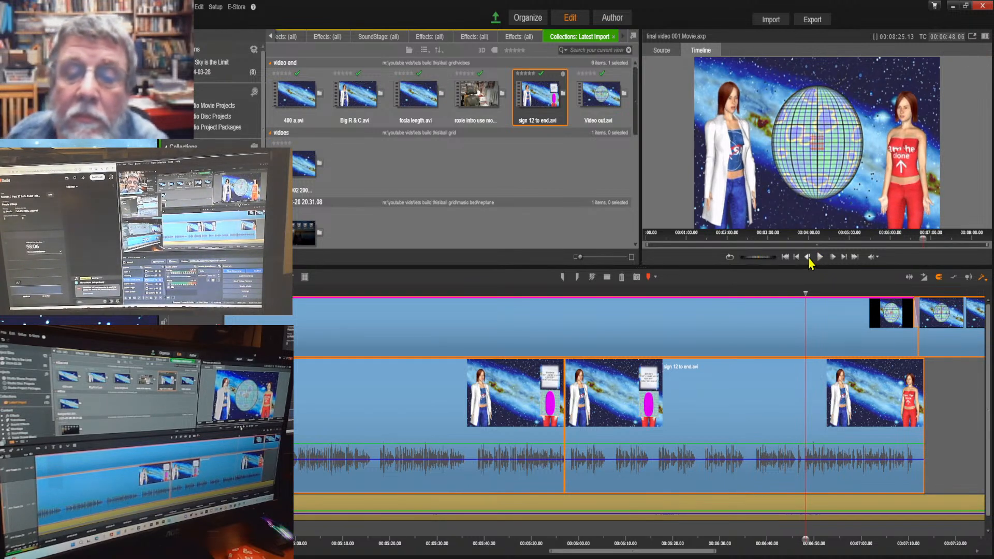
left_click(810, 260)
left_click(810, 260)
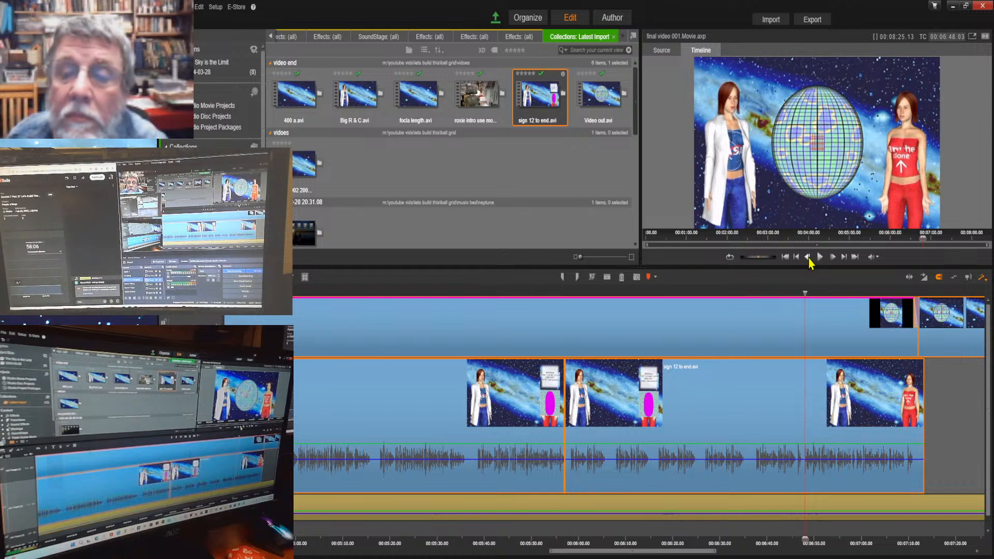
left_click(810, 260)
left_click(810, 260)
left_click(810, 260)
left_click(810, 260)
left_click(810, 259)
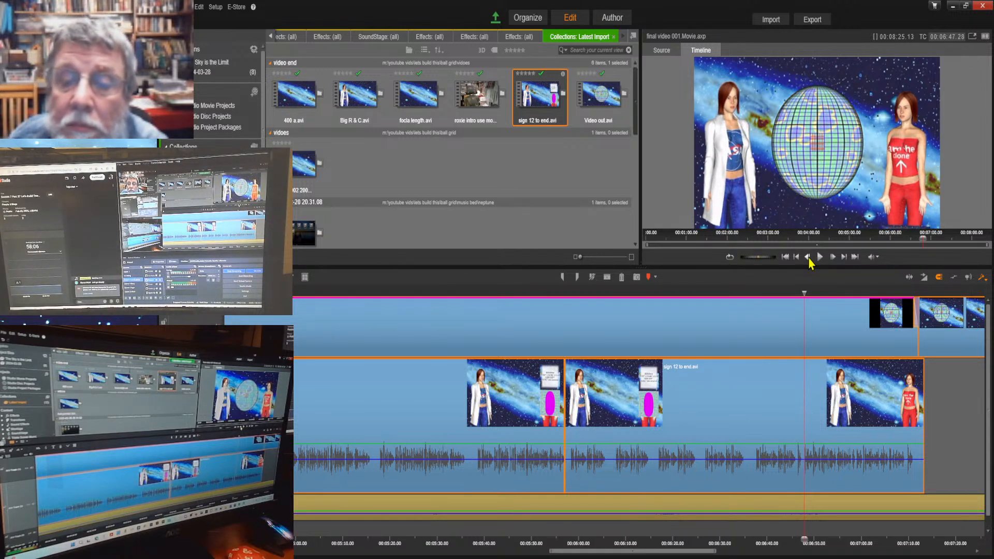
left_click(834, 262)
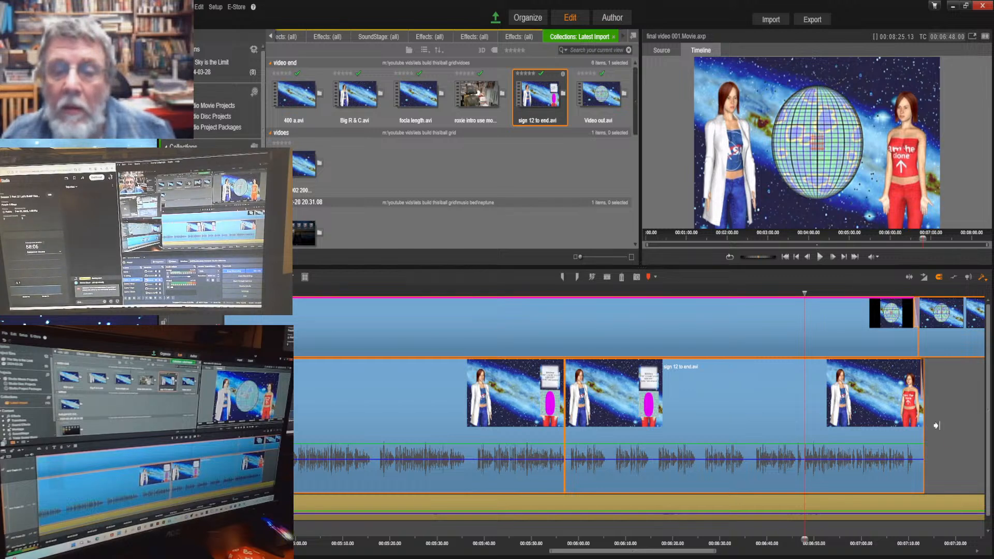
Split focia length.avi at 00:06:48.00 and shift the remainder with the following clips later, starting at about 00:07:53.22.
left_click(958, 442)
left_click(833, 323)
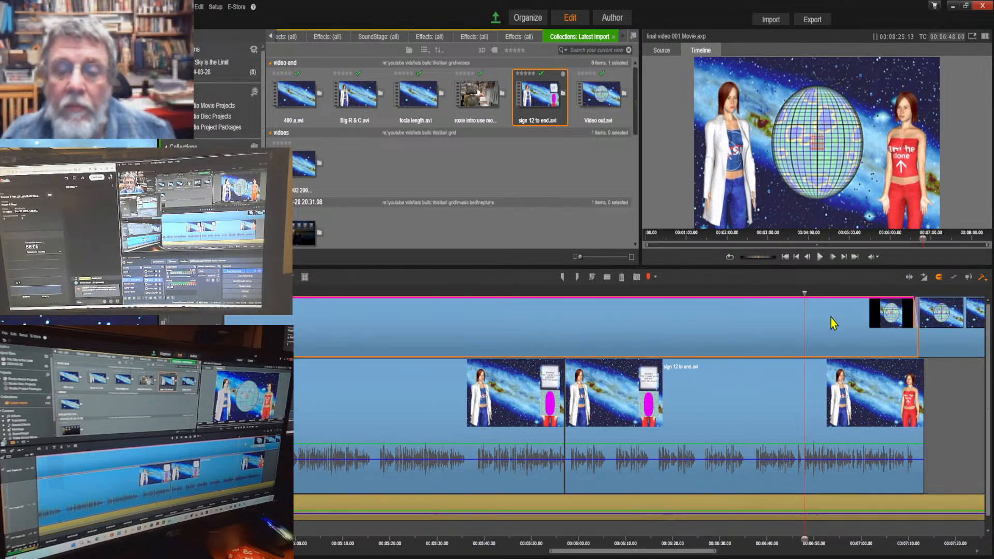
left_click(607, 277)
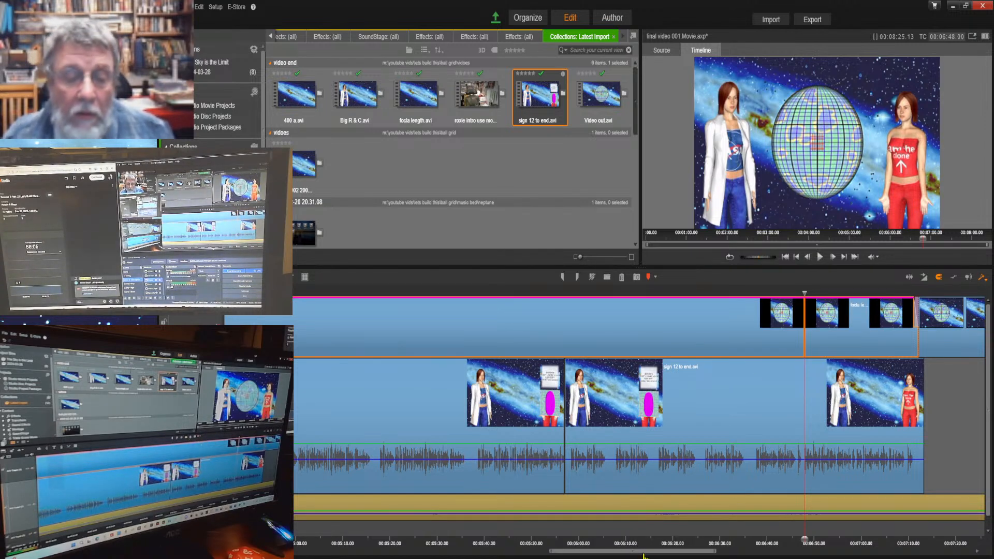
left_click_drag(643, 554, 724, 554)
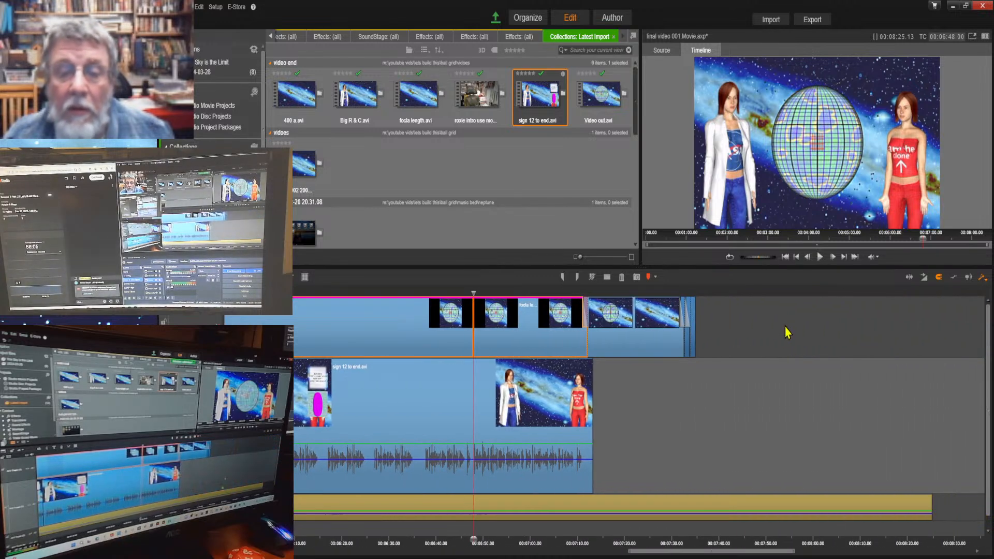
left_click_drag(497, 316, 810, 339)
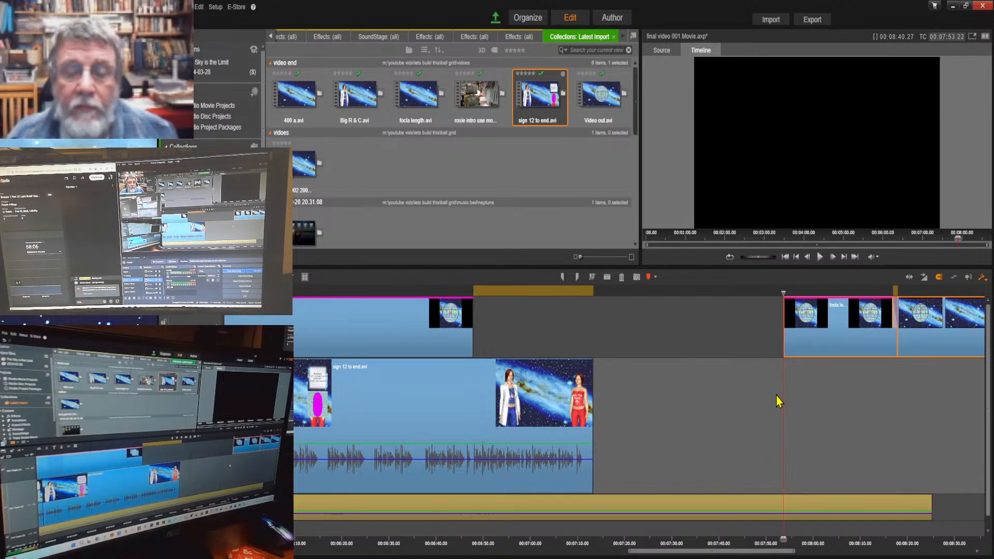
Try to trim the end of the first focia length.avi piece at about 00:06:48.00.
left_click_drag(778, 540, 474, 506)
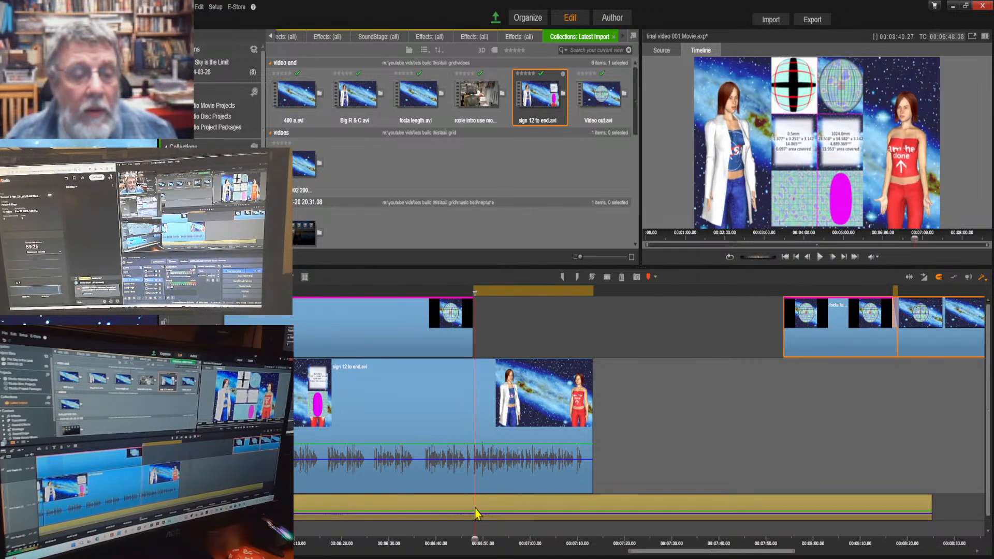
left_click(469, 327)
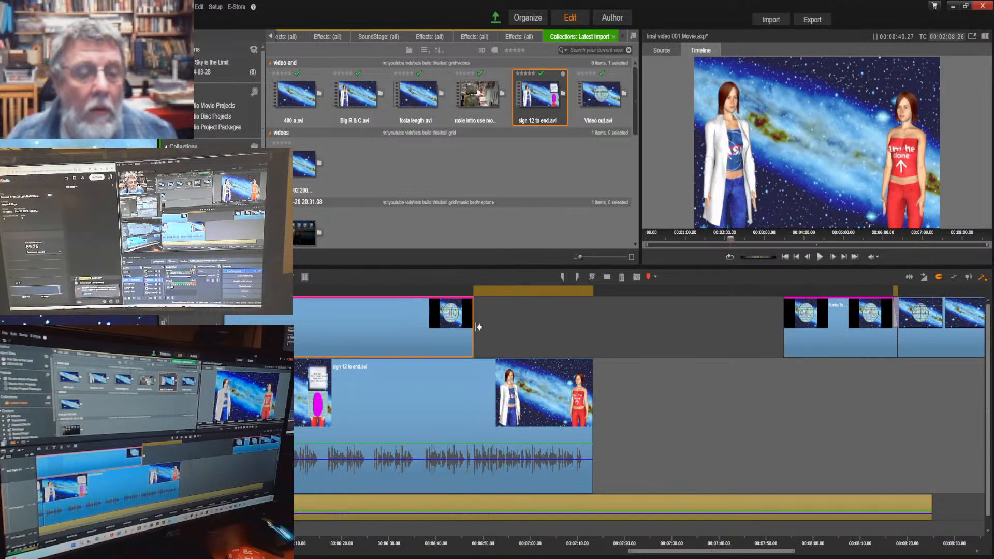
mouse_move(479, 327)
left_mouse_down()
mouse_move(436, 332)
mouse_move(473, 326)
left_mouse_up()
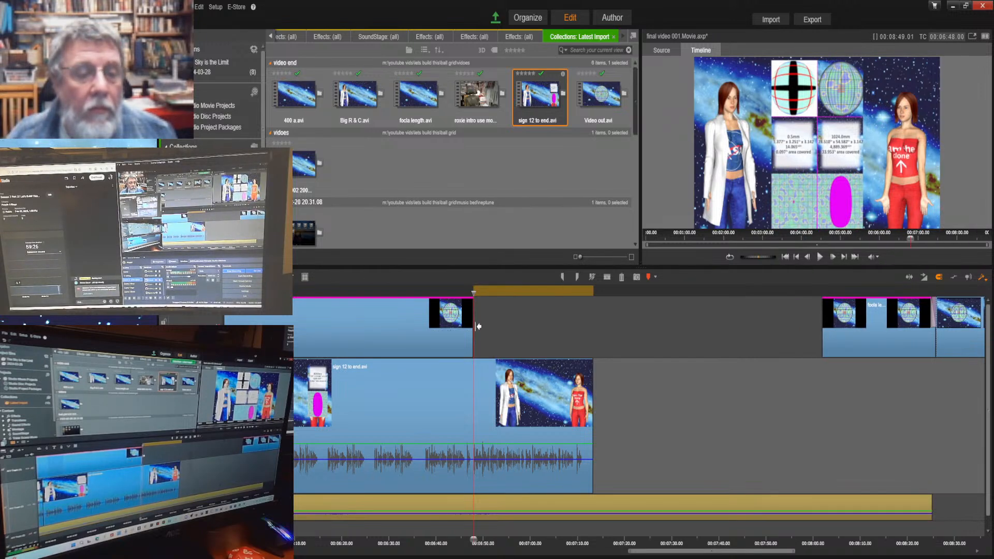
left_click_drag(478, 326, 443, 332)
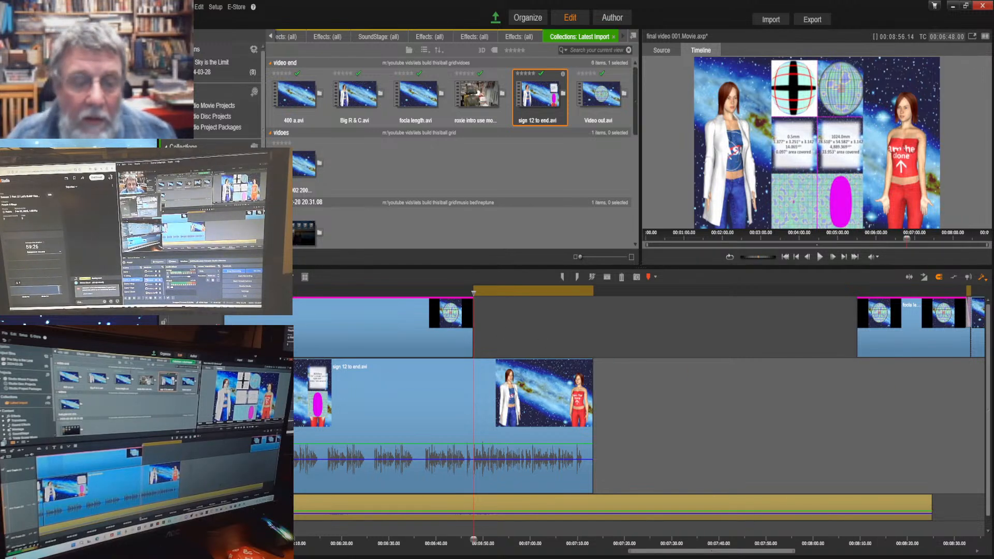
Move the split-off focia length.avi piece and the clips after it onto the lower video track, starting at about 00:08:11.12.
left_click_drag(672, 548, 804, 555)
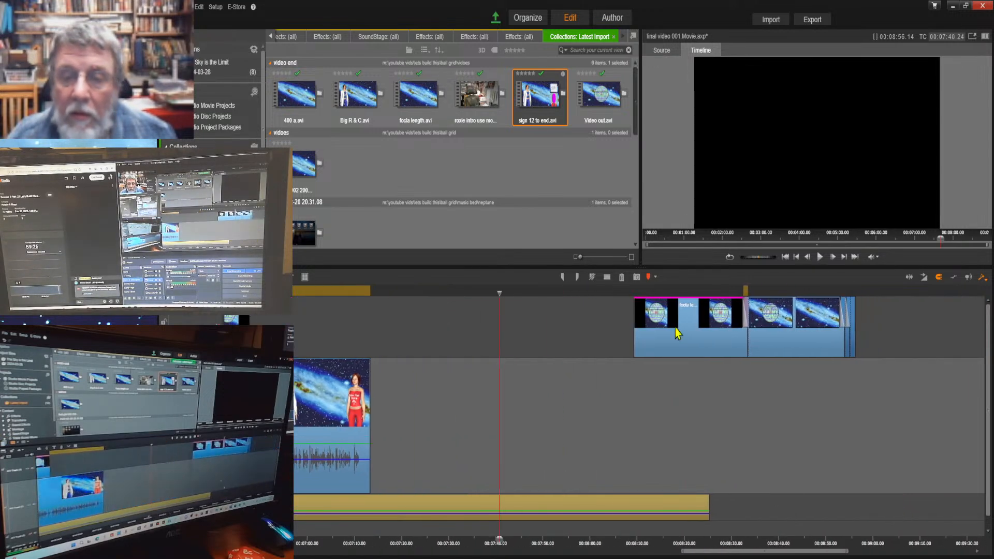
left_click_drag(847, 337, 795, 414)
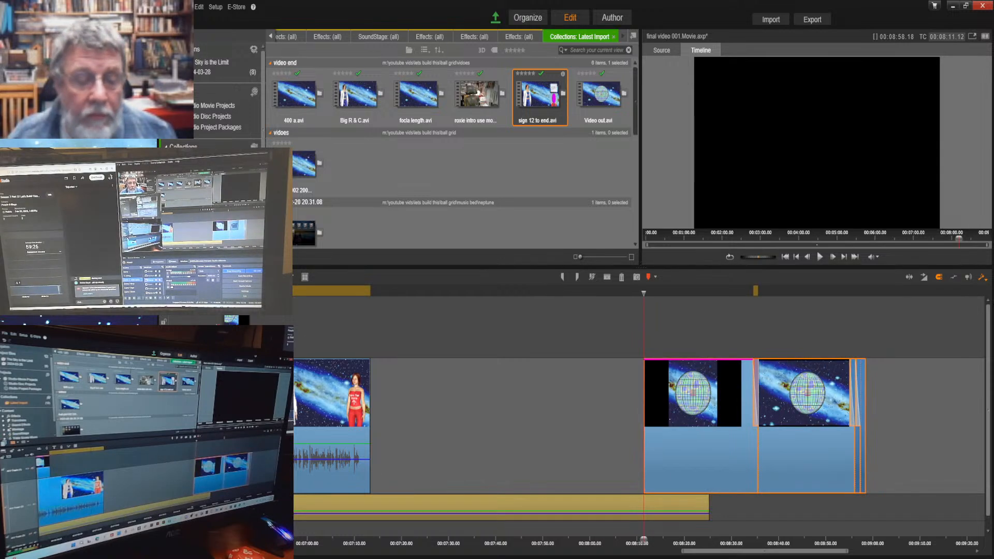
Trim the end of the first focia length.avi piece on the upper video track back to about 00:06:40.05.
left_click_drag(696, 555, 615, 555)
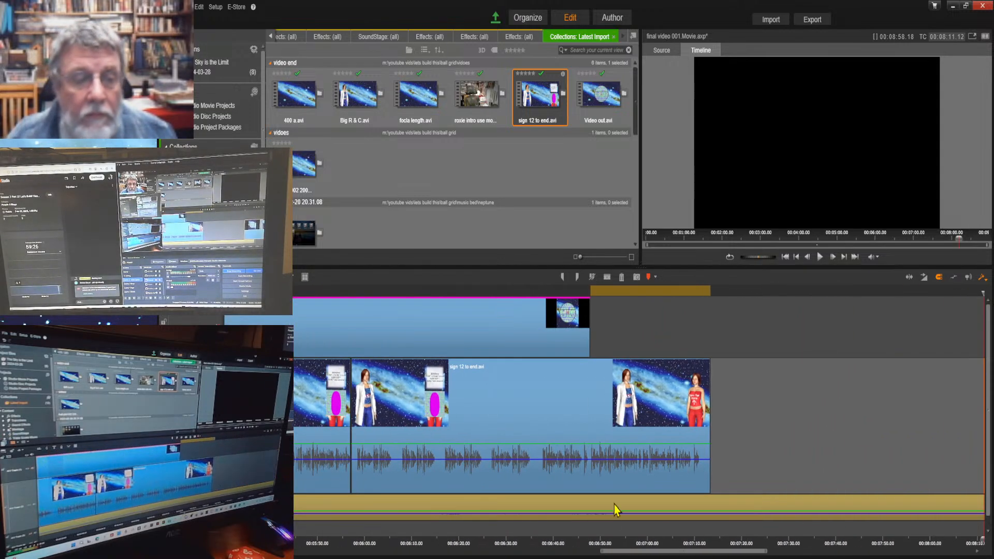
left_click_drag(575, 326, 550, 330)
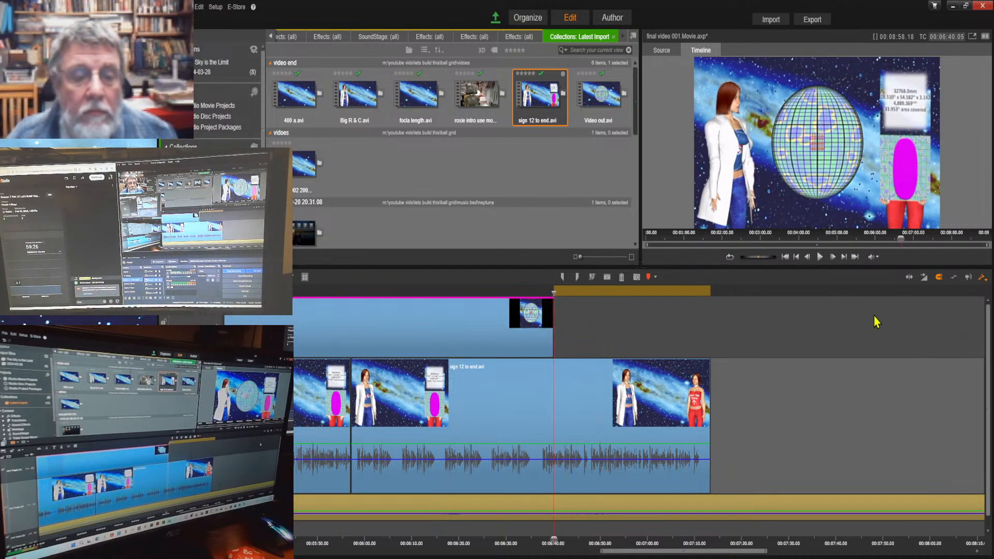
Play the timeline from 00:06:40.05 and step back frame by frame to 00:06:46.03 to examine where the signs begin rising into view.
left_click(820, 260)
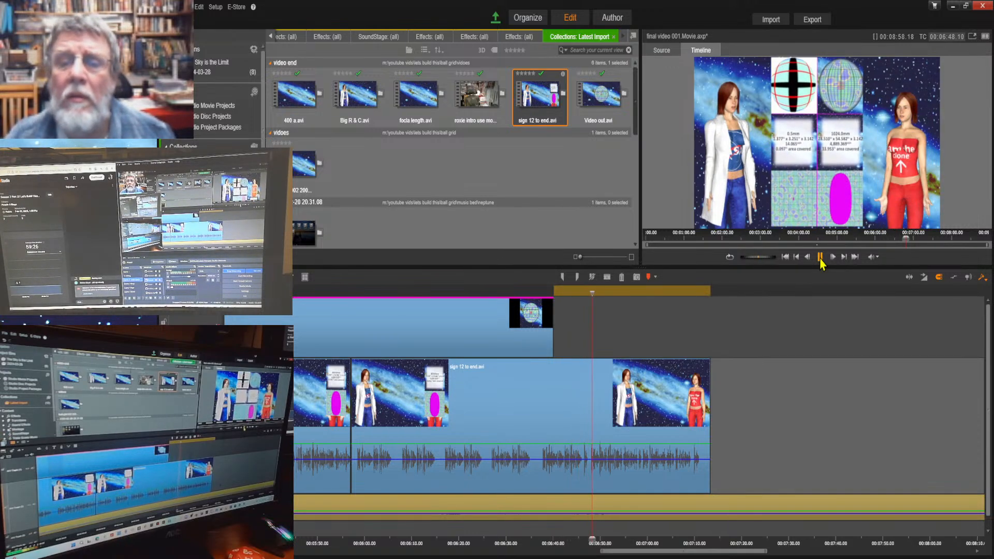
left_click(821, 261)
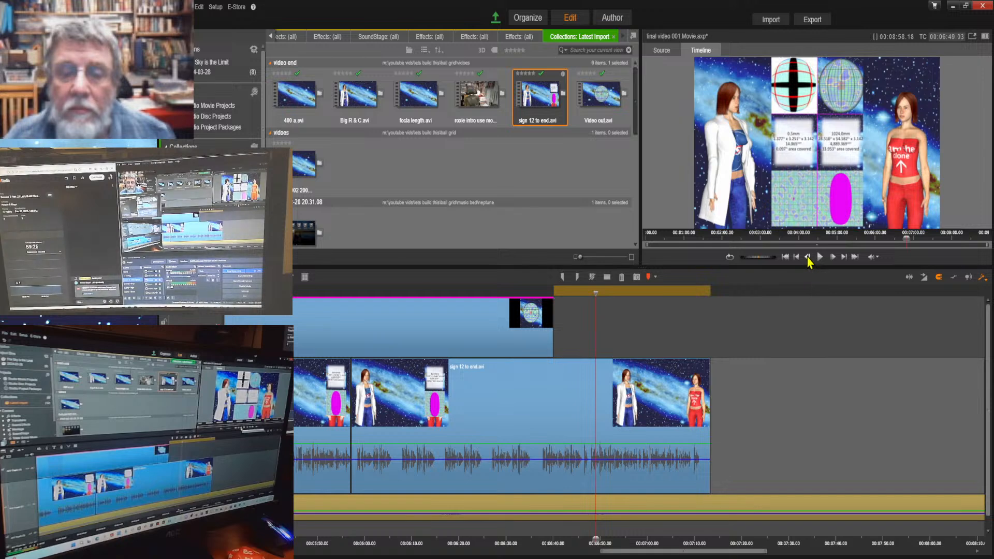
left_click(809, 258)
left_click(808, 257)
left_click(808, 257)
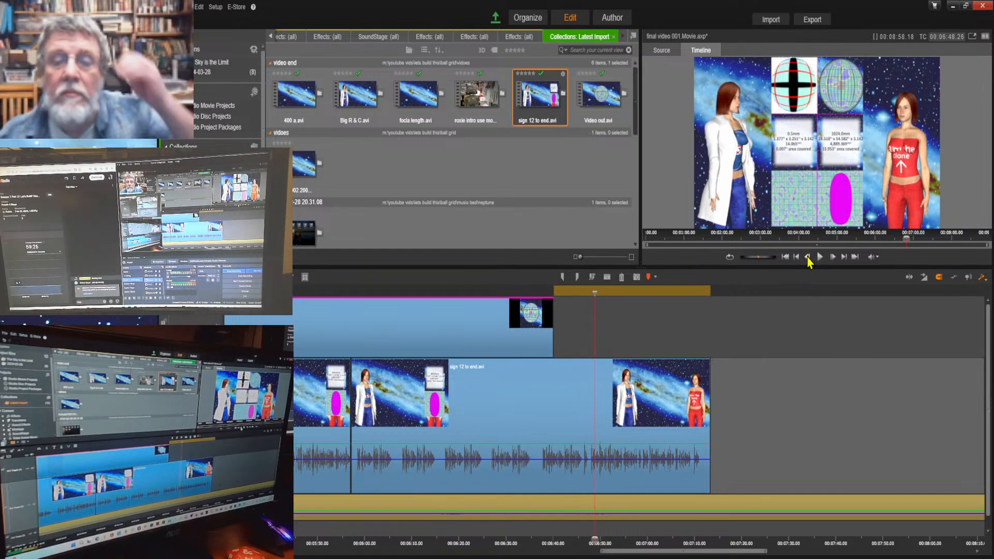
left_click(808, 258)
left_click(809, 257)
left_click(808, 257)
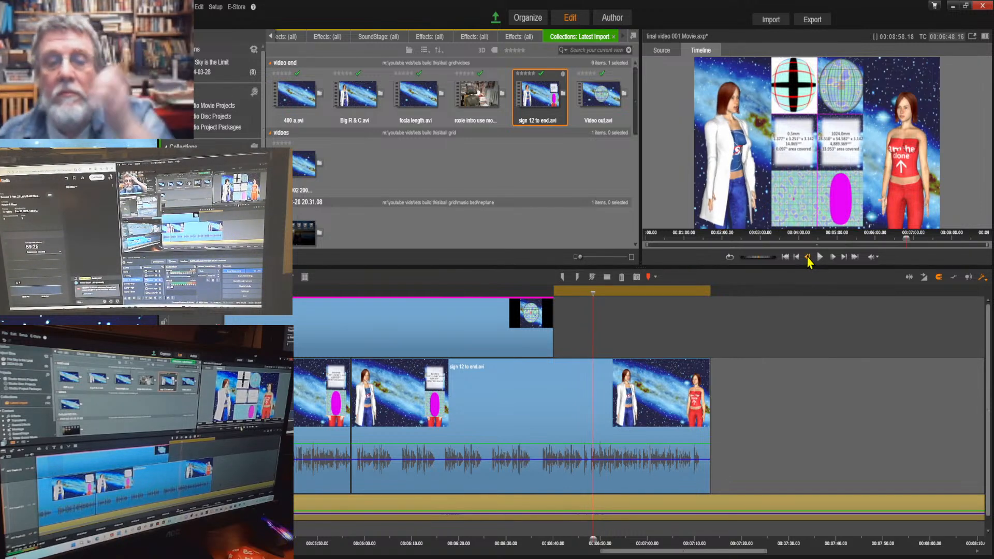
left_click(808, 257)
left_click(808, 257)
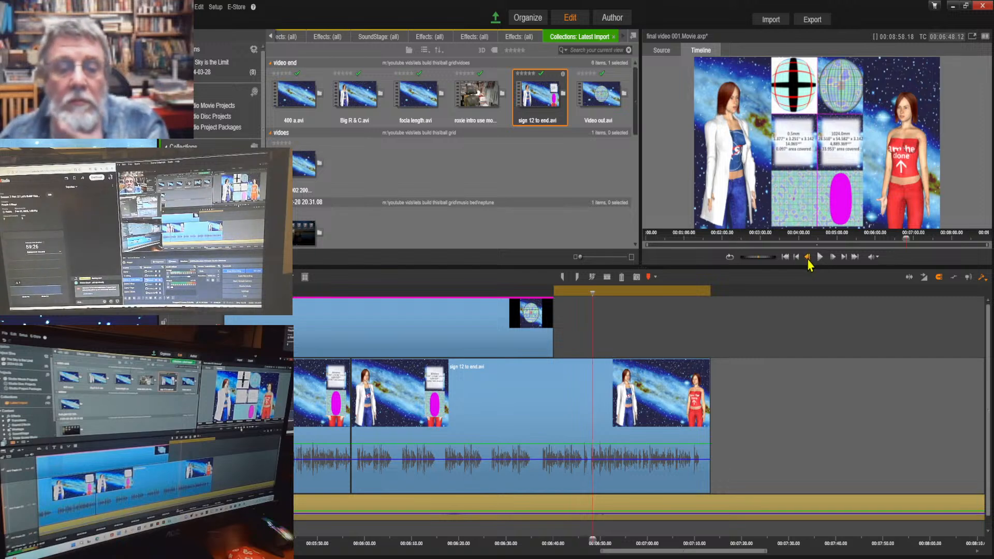
left_click(808, 258)
left_click(809, 257)
left_click(808, 257)
left_click(808, 257)
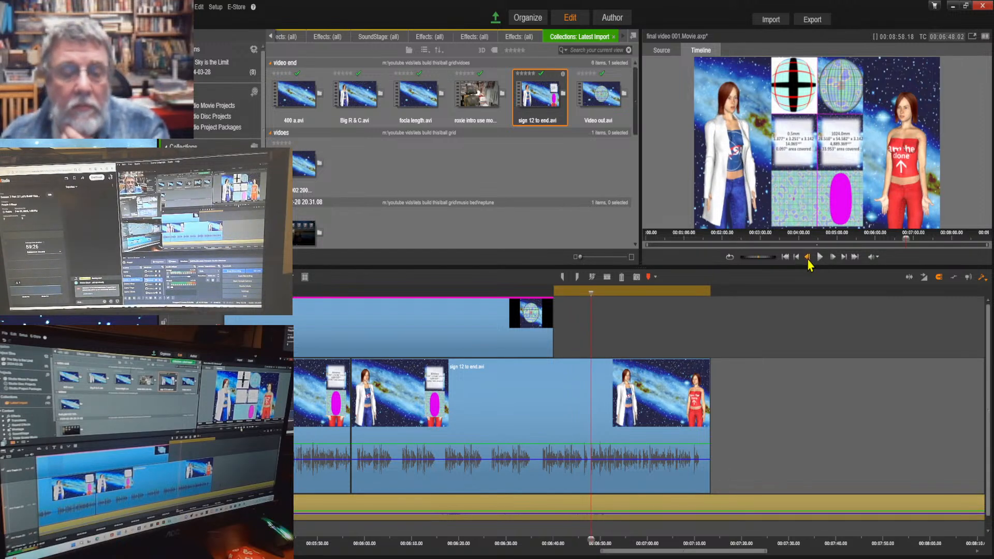
left_click(808, 257)
left_click(808, 257)
left_click(808, 257)
left_click(808, 257)
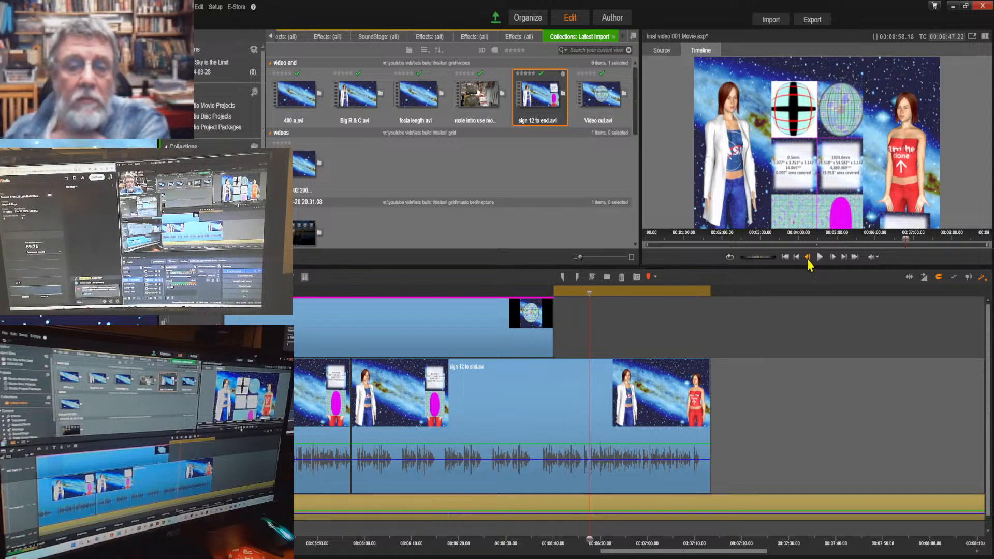
left_click(809, 258)
left_click(808, 257)
left_click(808, 257)
left_click(808, 258)
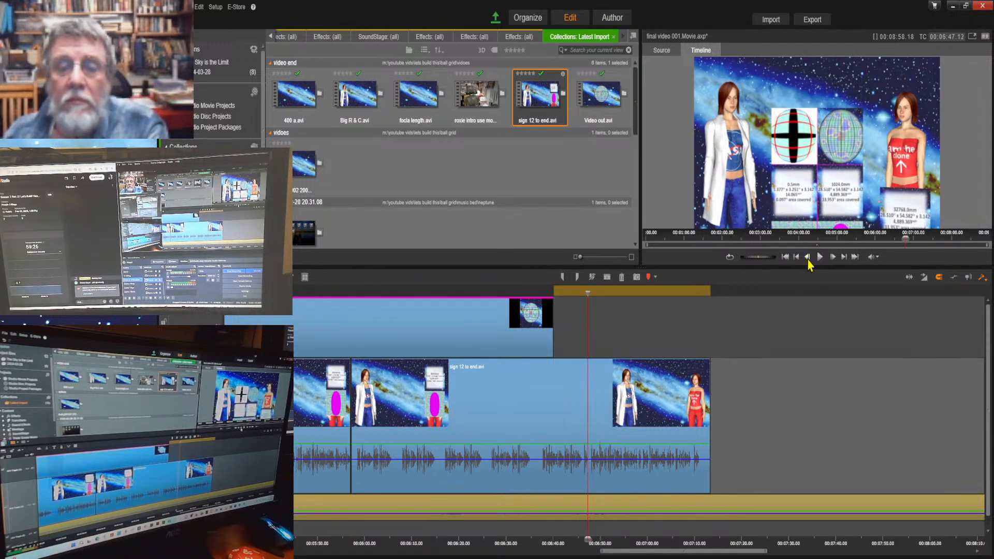
left_click(808, 257)
left_click(808, 257)
left_click(809, 257)
left_click(808, 257)
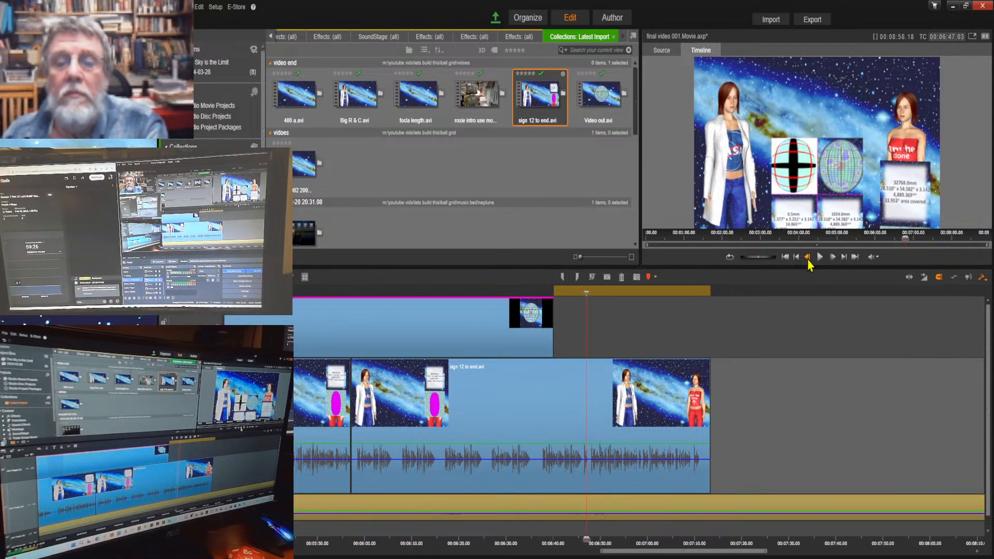
left_click(808, 257)
left_click(808, 257)
left_click(808, 257)
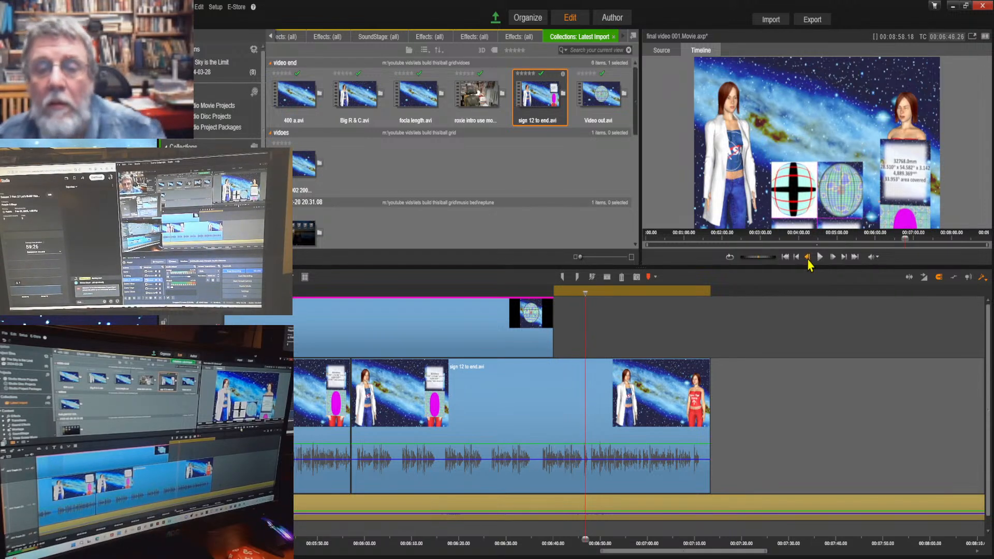
left_click(808, 258)
left_click(809, 257)
left_click(808, 257)
left_click(809, 257)
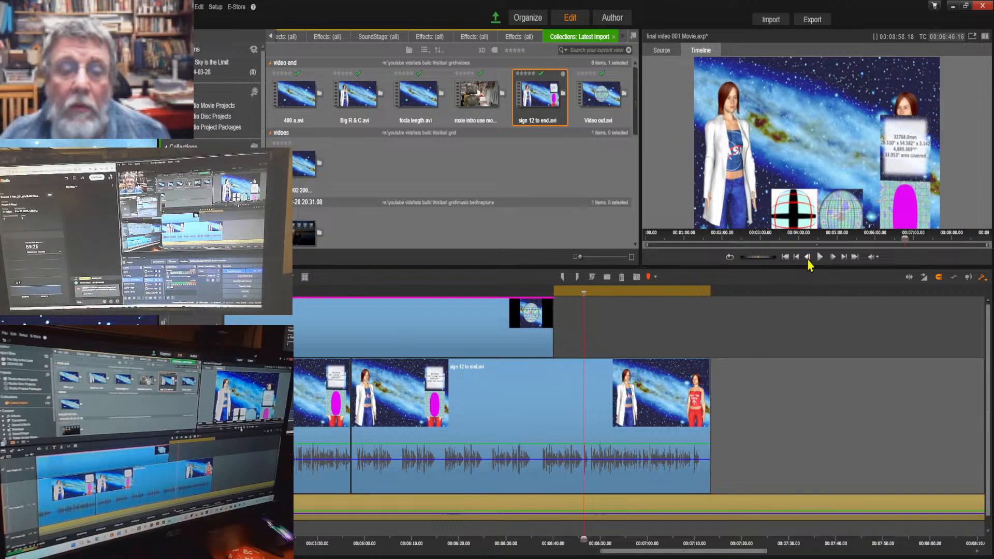
left_click(808, 257)
left_click(808, 258)
left_click(808, 258)
left_click(808, 257)
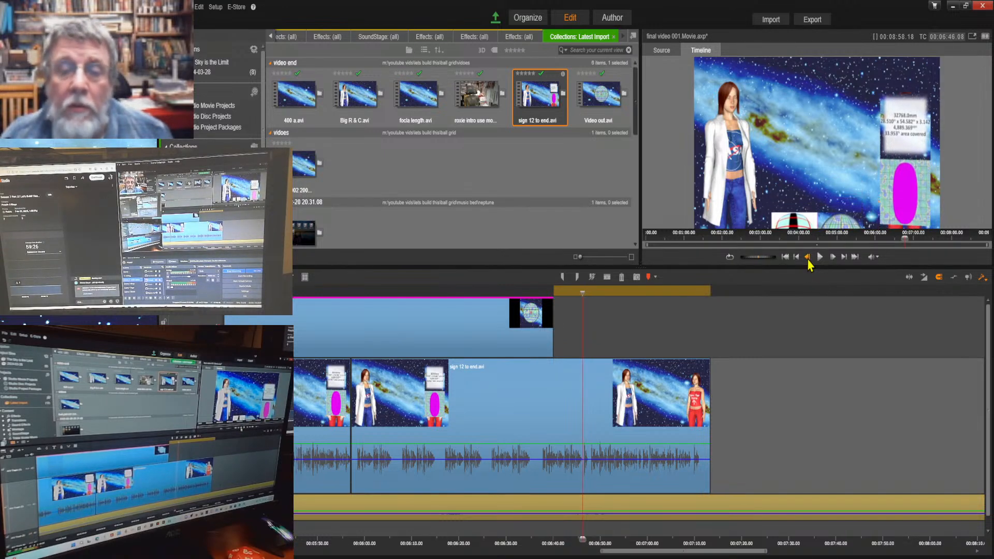
left_click(808, 257)
left_click(808, 257)
left_click(808, 257)
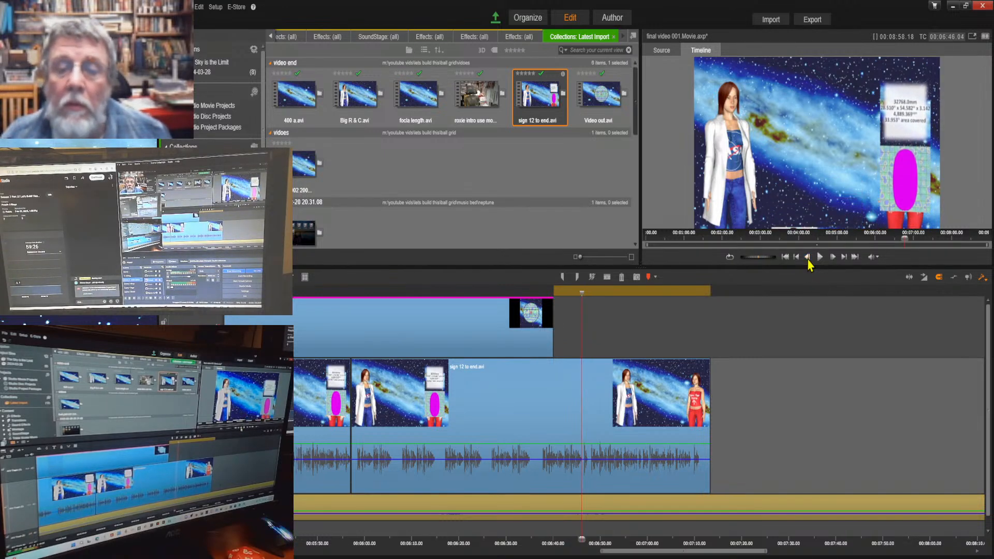
left_click(808, 257)
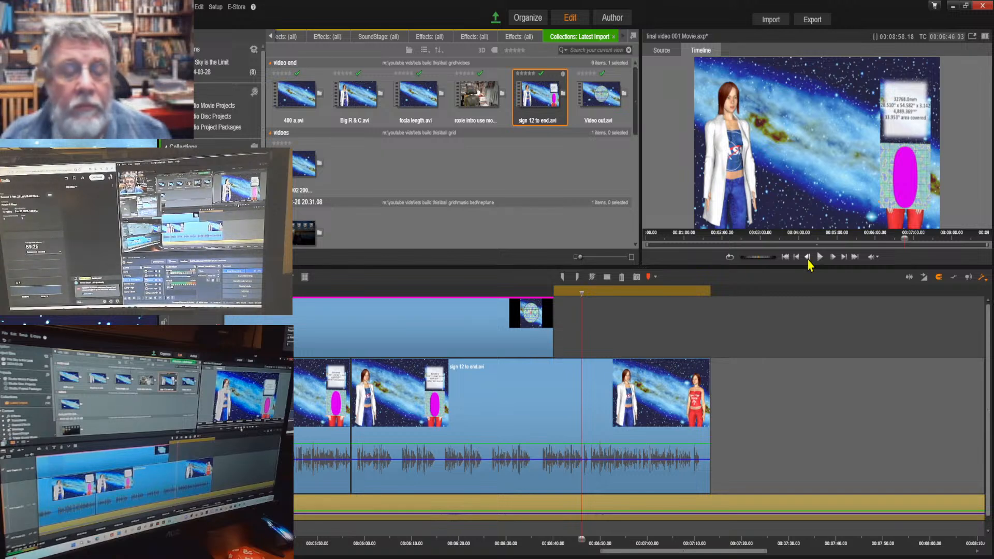
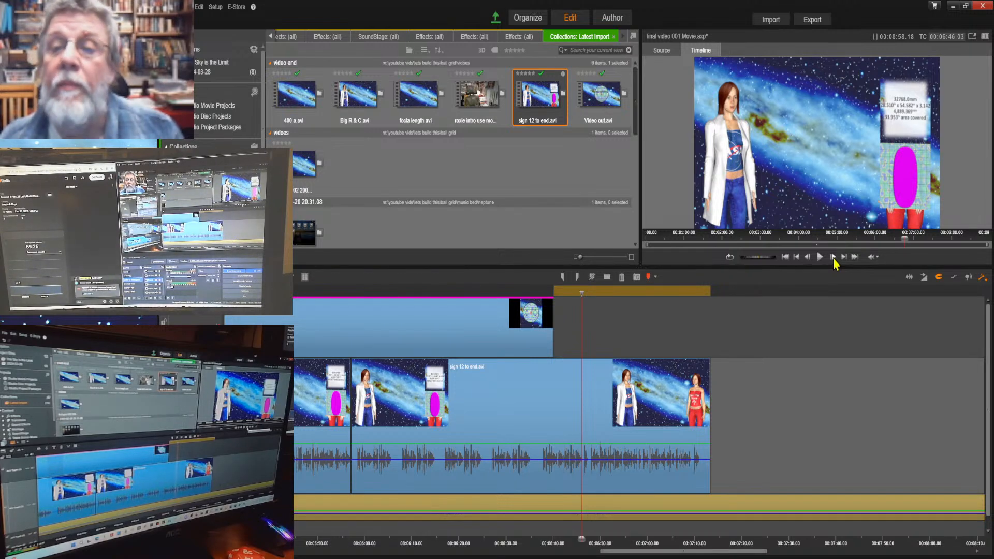
Advance the playhead frame by frame to 00:06:46.18 in the sign 12 to end.avi clip.
left_click(833, 260)
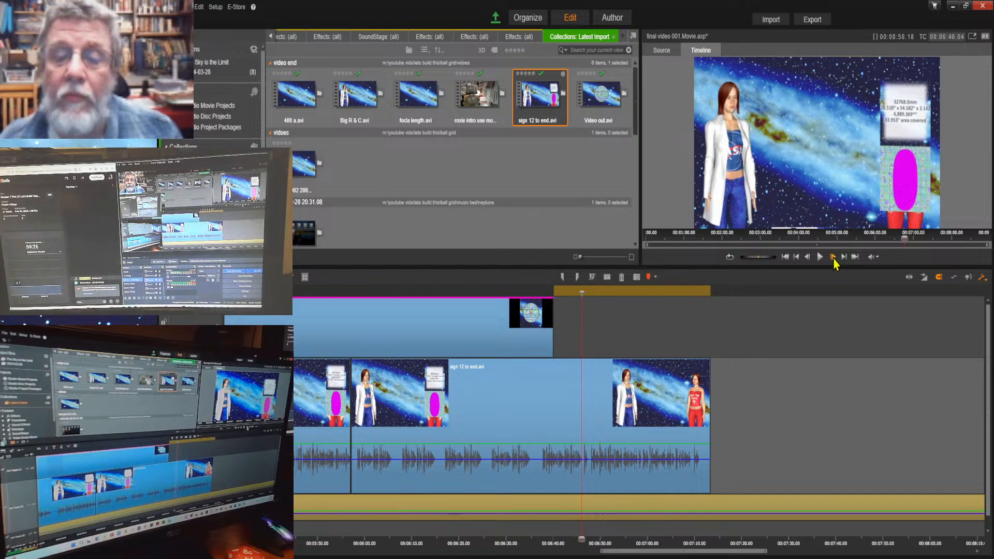
left_click(834, 260)
left_click(833, 260)
left_click(834, 260)
left_click(833, 260)
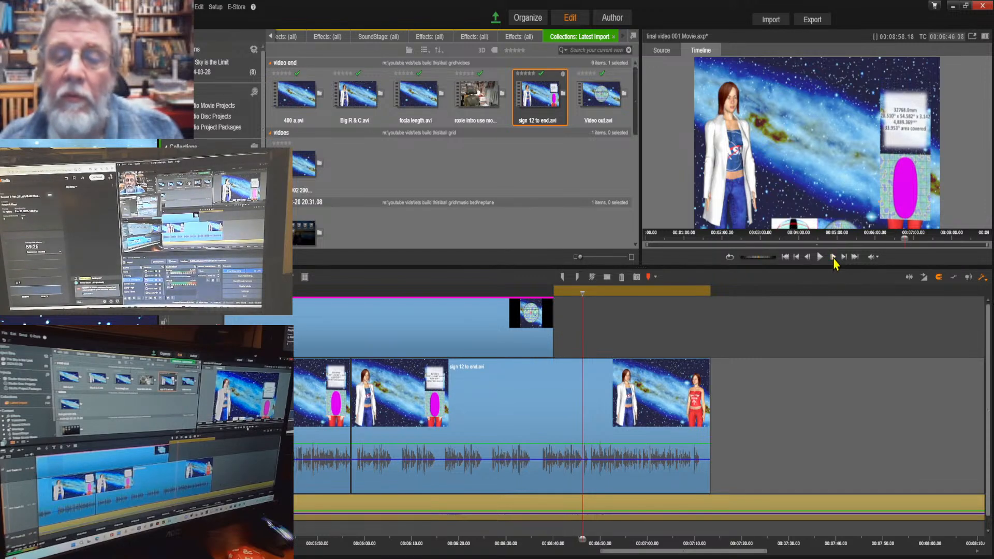
left_click(833, 260)
left_click(834, 260)
left_click(834, 260)
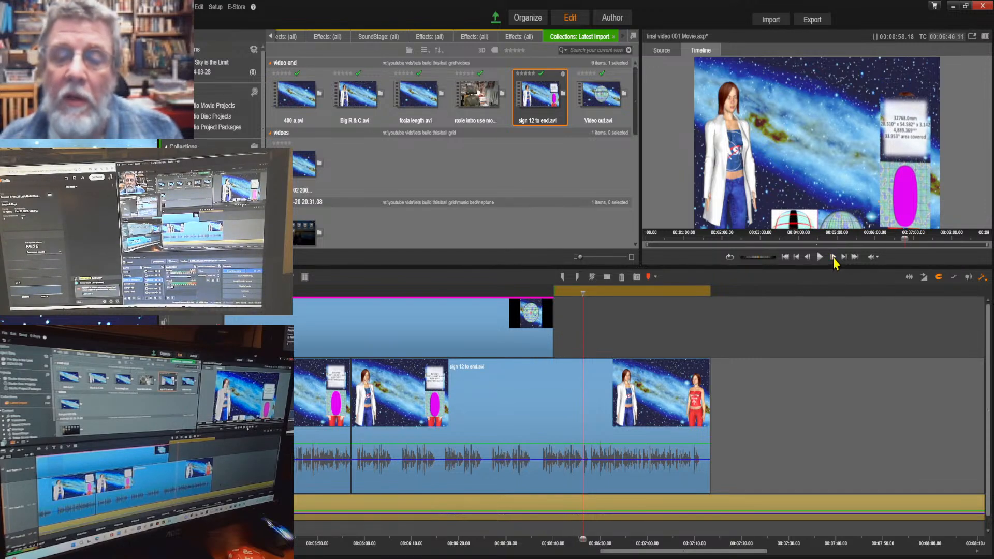
left_click(834, 260)
left_click(834, 260)
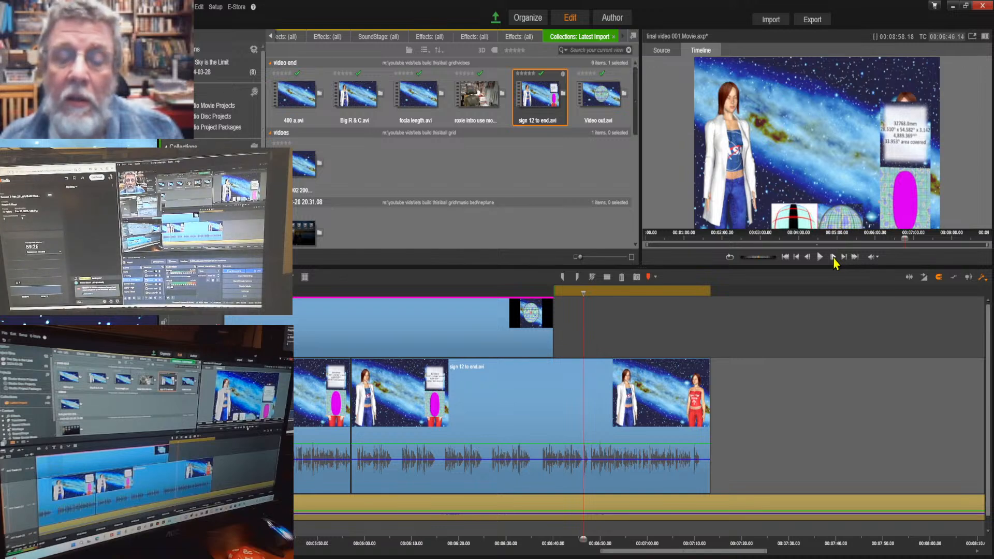
left_click(833, 260)
left_click(834, 260)
left_click(833, 260)
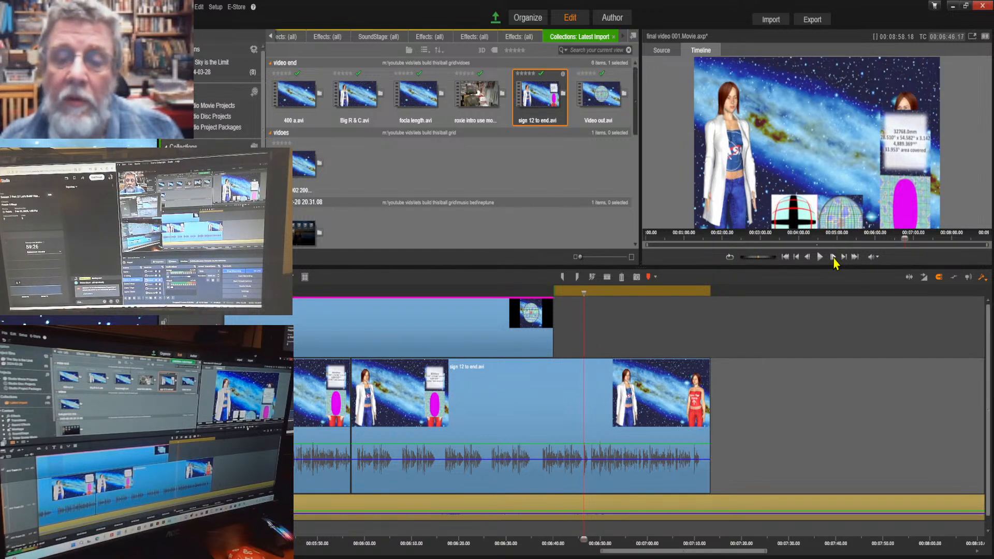
left_click(833, 260)
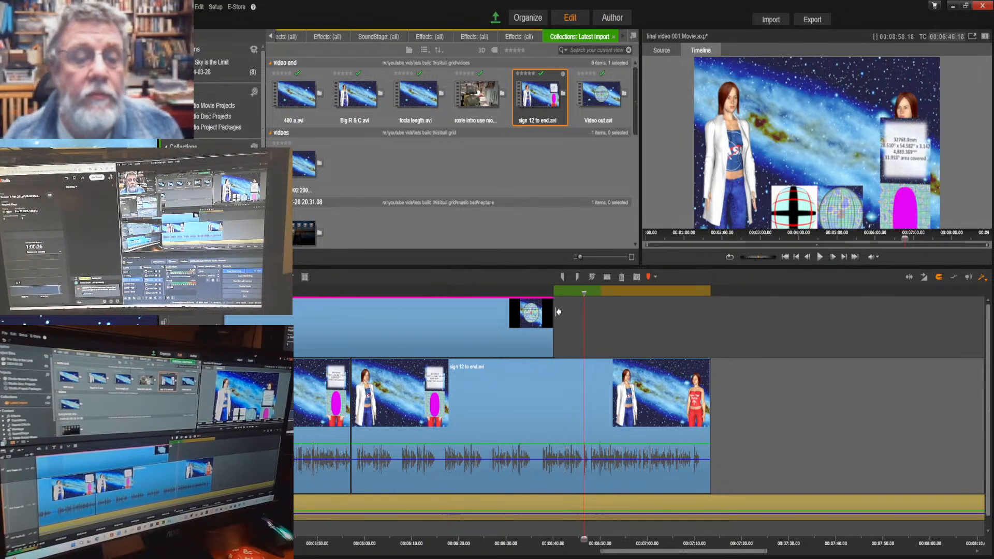
Extend the end of the upper-track globe clip to the playhead, fine-tuning it so the clip ends at 00:06:46.19.
left_click(549, 339)
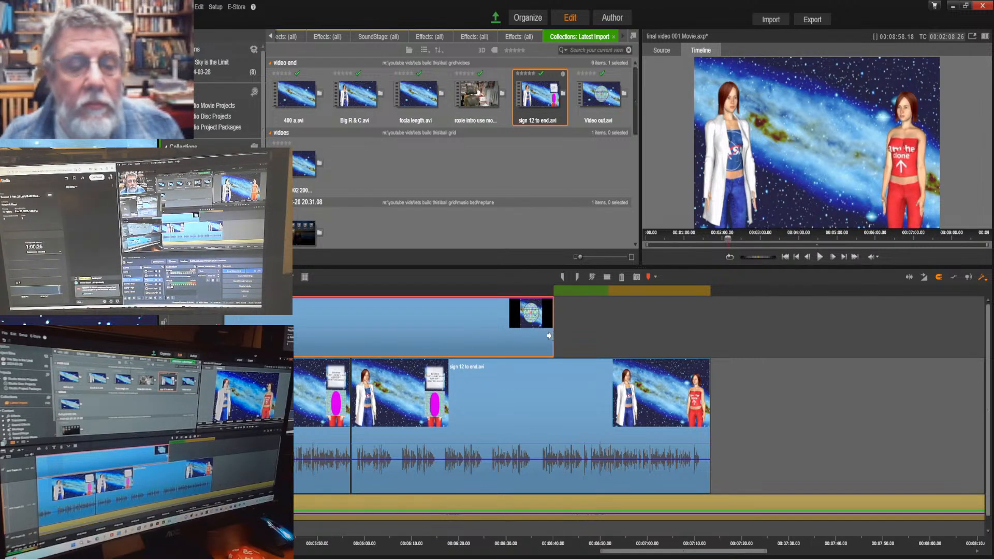
left_click_drag(549, 335, 582, 341)
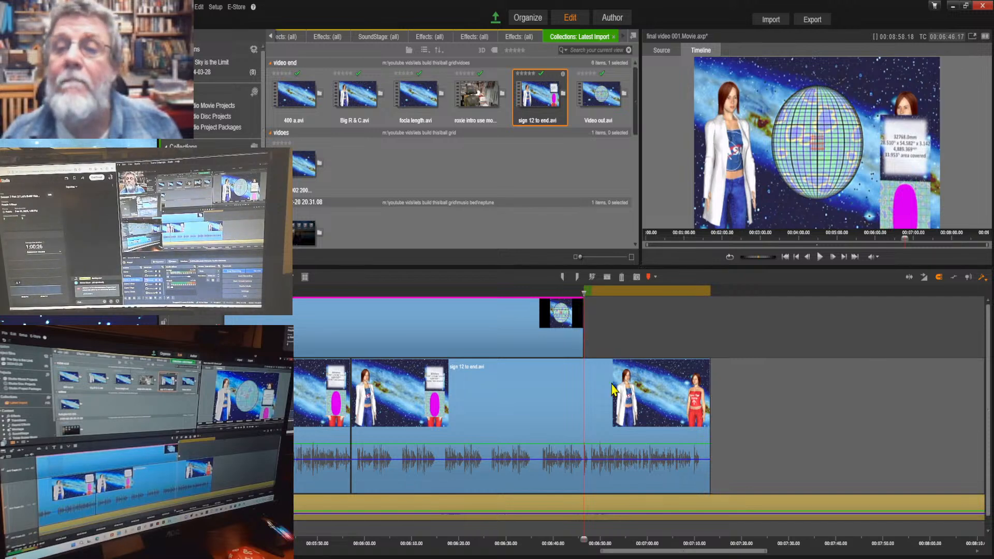
scroll(535, 519, "up", 5)
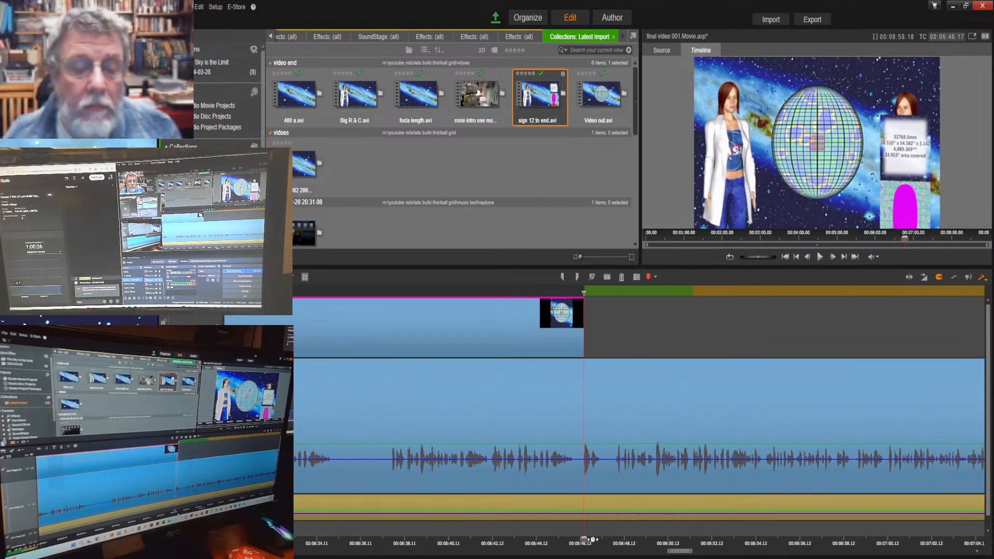
scroll(596, 539, "up", 3)
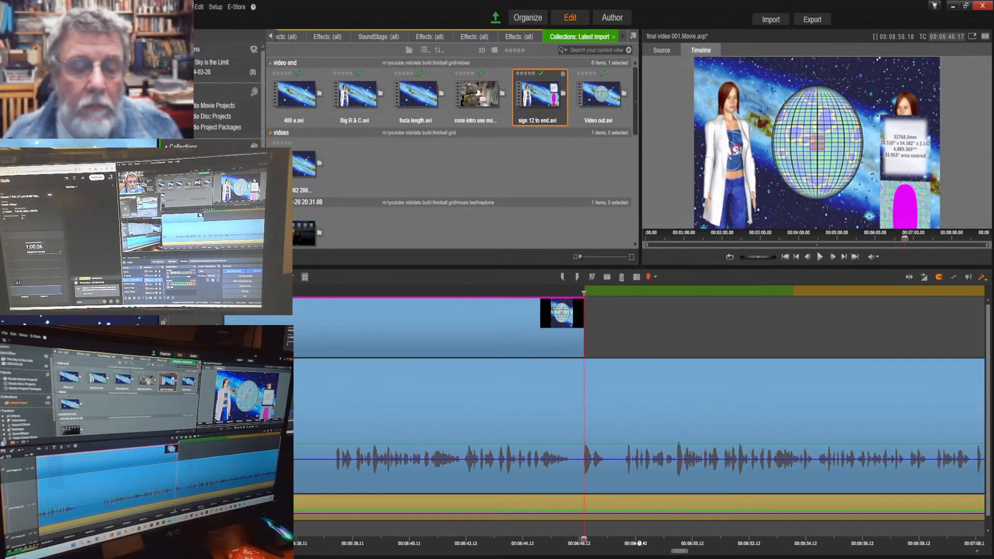
scroll(804, 544, "up", 3)
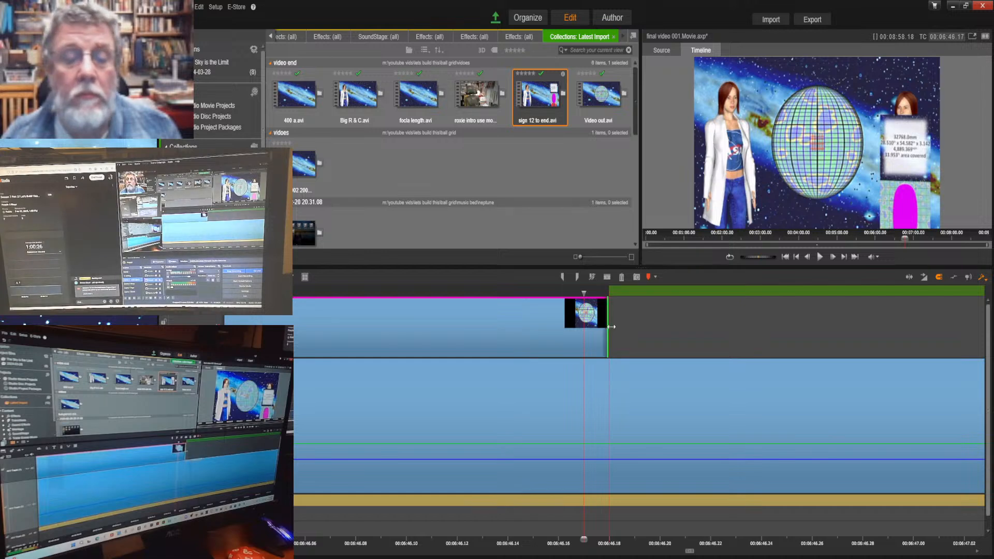
left_click_drag(617, 326, 631, 331)
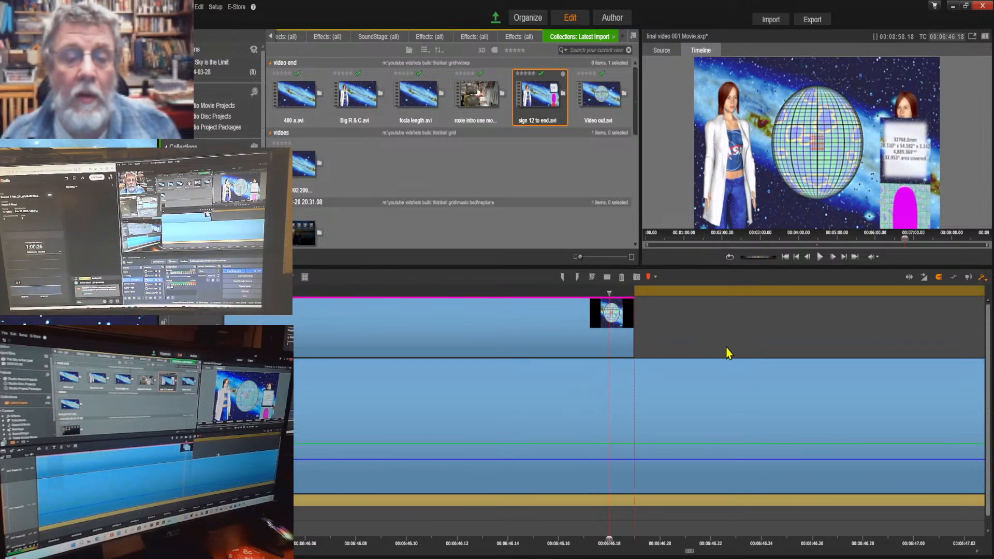
left_click(621, 341)
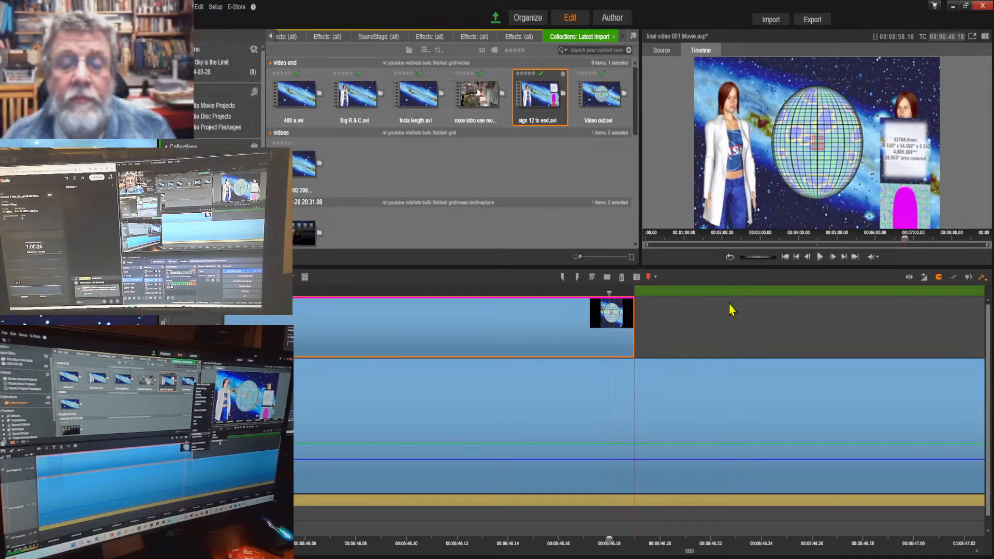
key("Up")
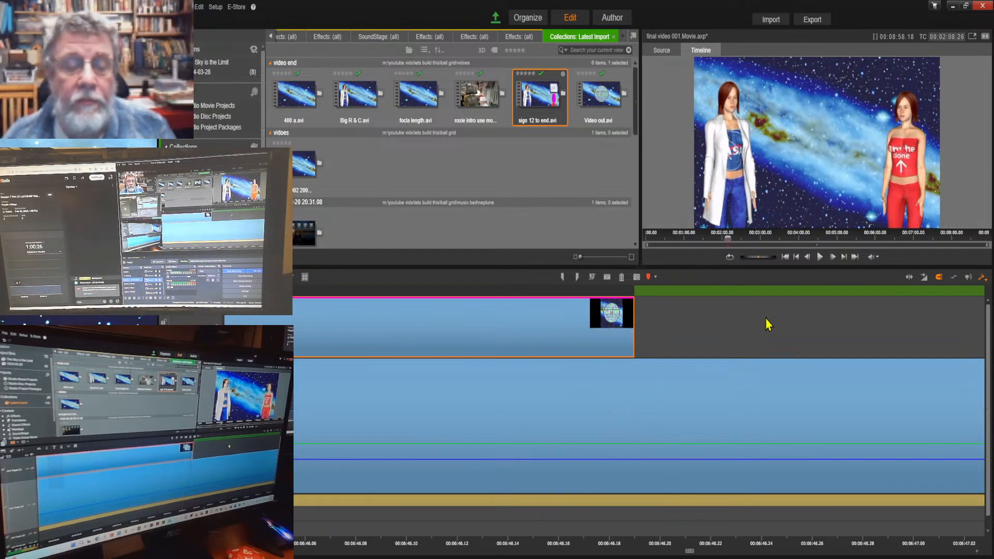
left_click(705, 326)
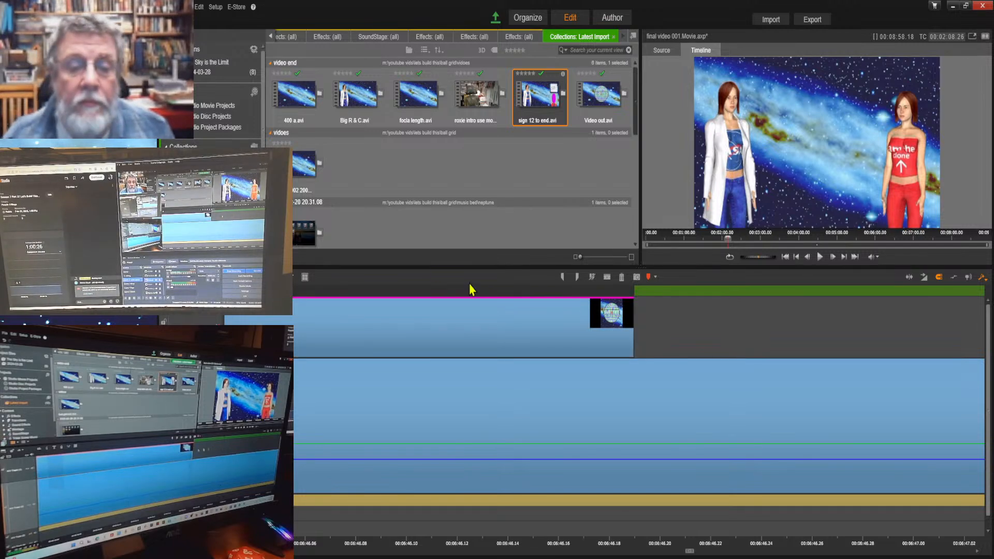
left_click(197, 9)
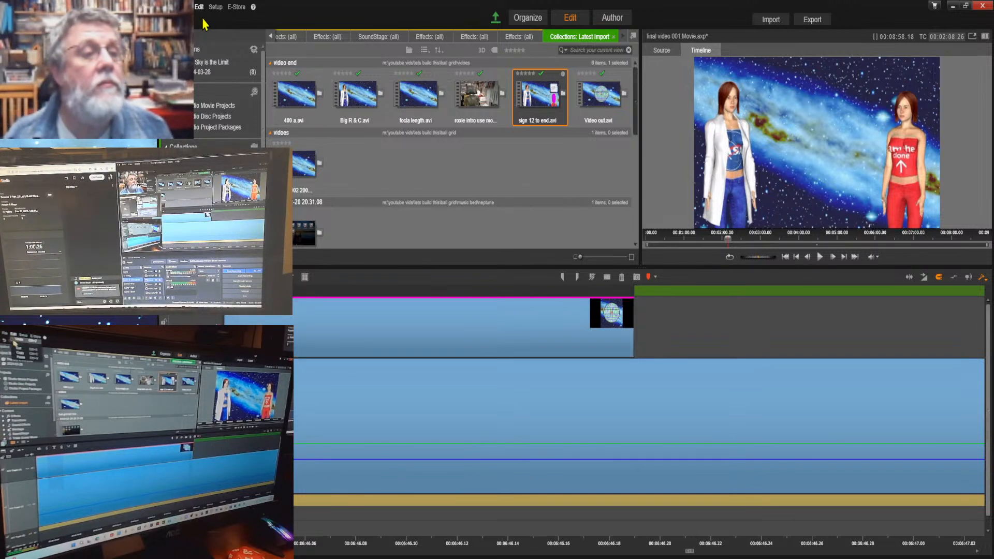
left_click(202, 20)
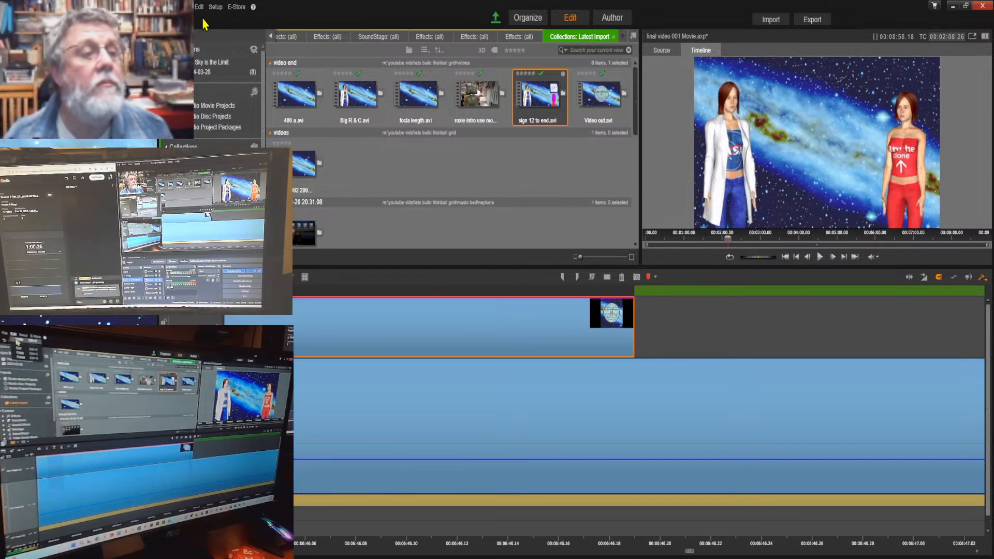
Add a transition at the end of the upper-track globe clip.
right_click(592, 340)
mouse_move(630, 287)
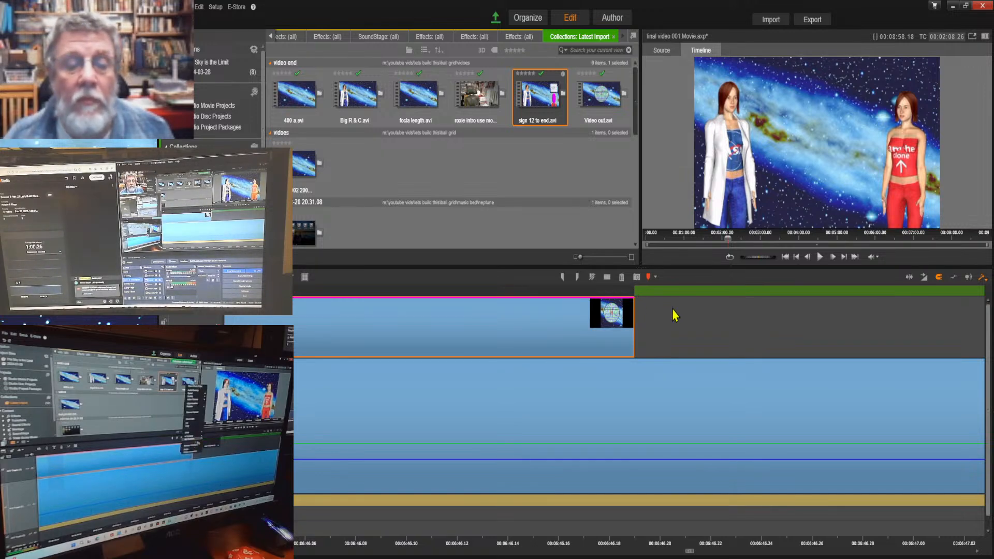
mouse_move(688, 320)
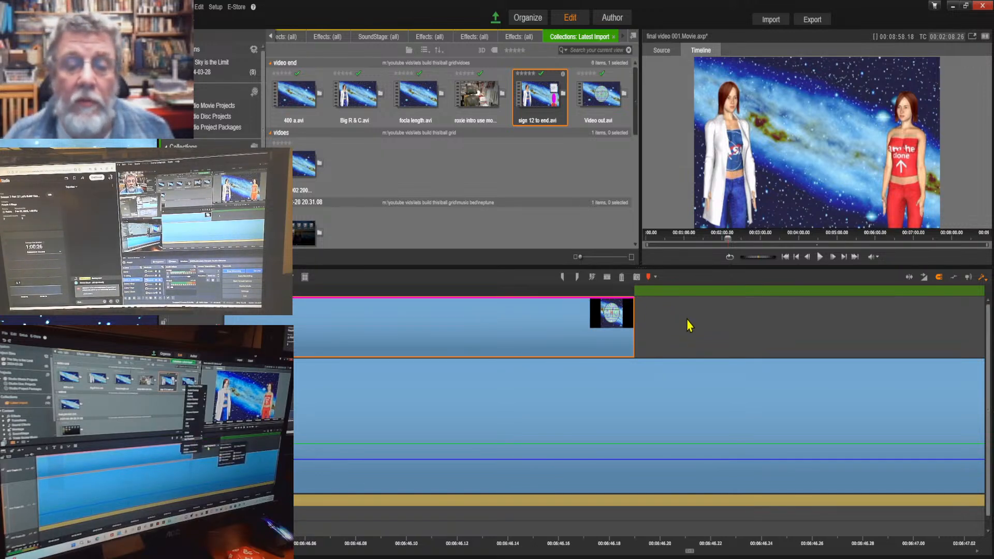
left_click(767, 330)
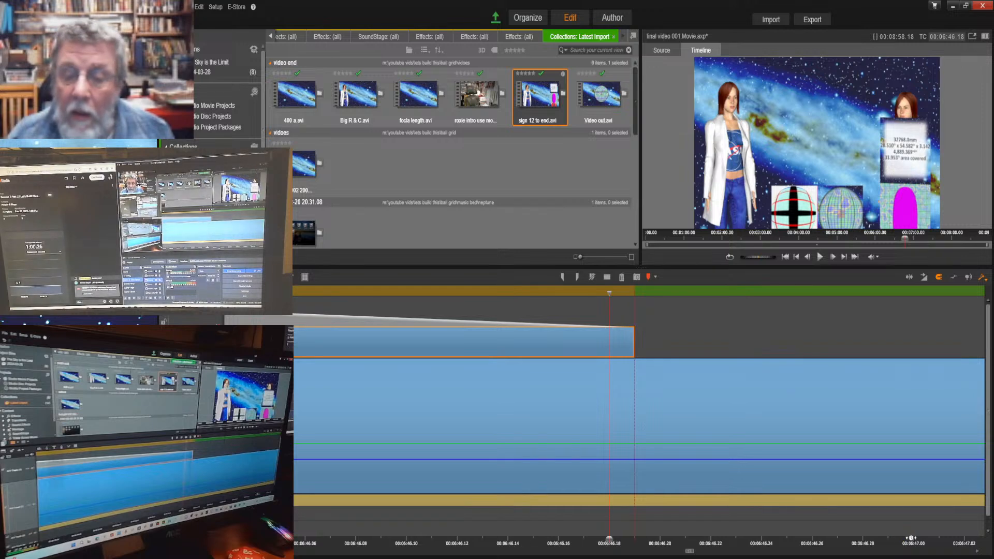
Review the whole timeline and play the two separate globe clips near its end up to about 00:08:39.
left_click_drag(906, 544, 398, 540)
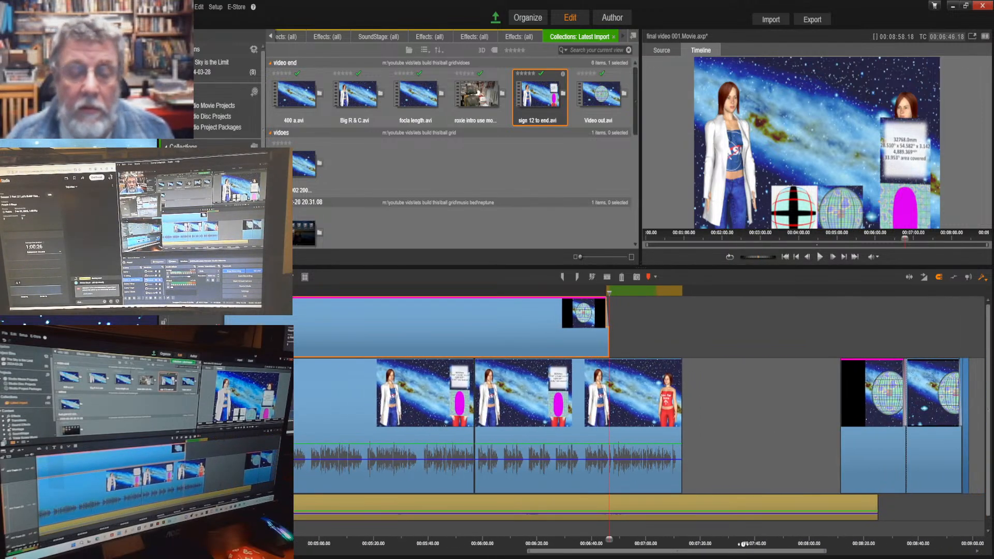
left_click_drag(743, 544, 733, 547)
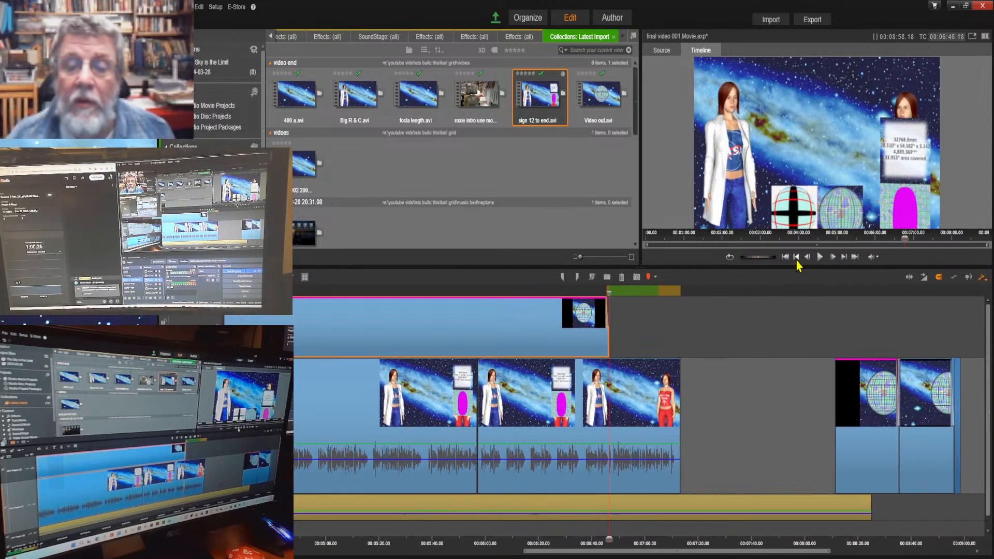
left_click(797, 259)
left_click(796, 259)
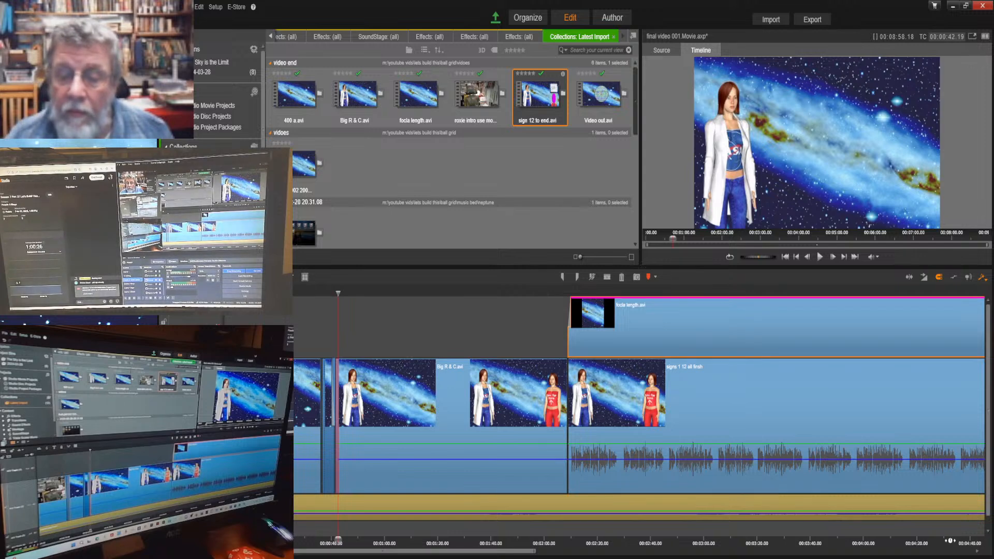
left_click_drag(950, 541, 383, 506)
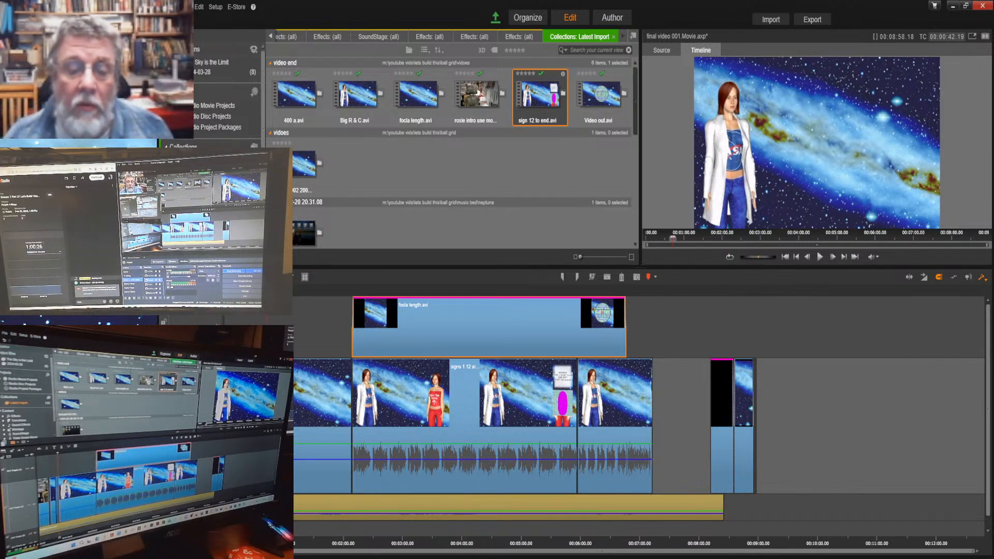
left_click_drag(267, 539, 711, 540)
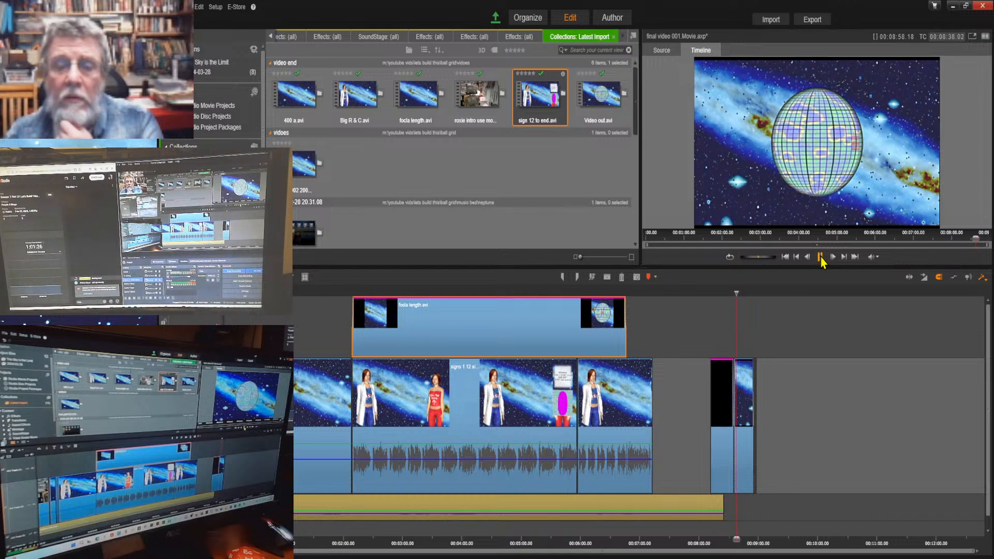
left_click(821, 259)
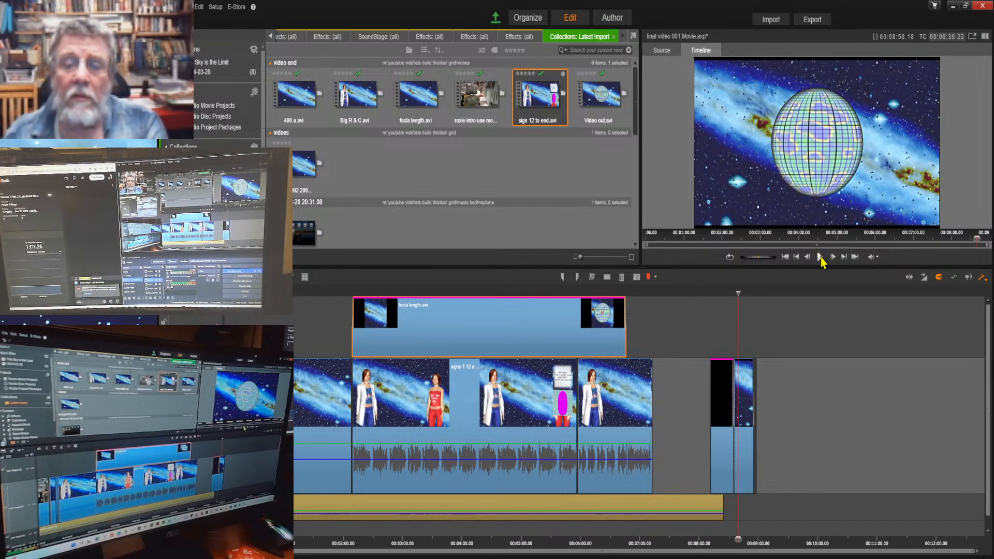
Delete the black-background globe clip before Video out.avi and move Video out.avi against the end of the sign 12 to end.avi clip.
left_click(721, 393)
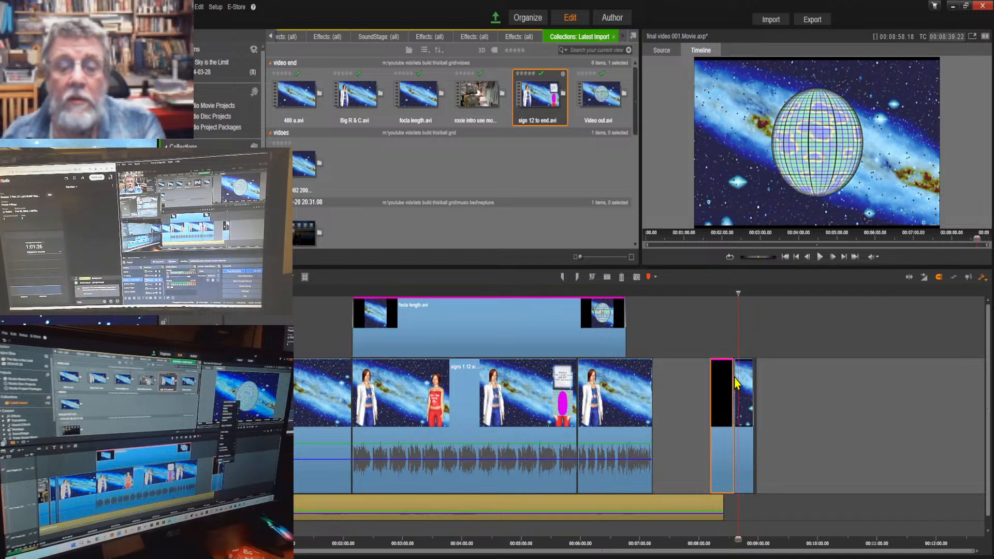
key("Delete")
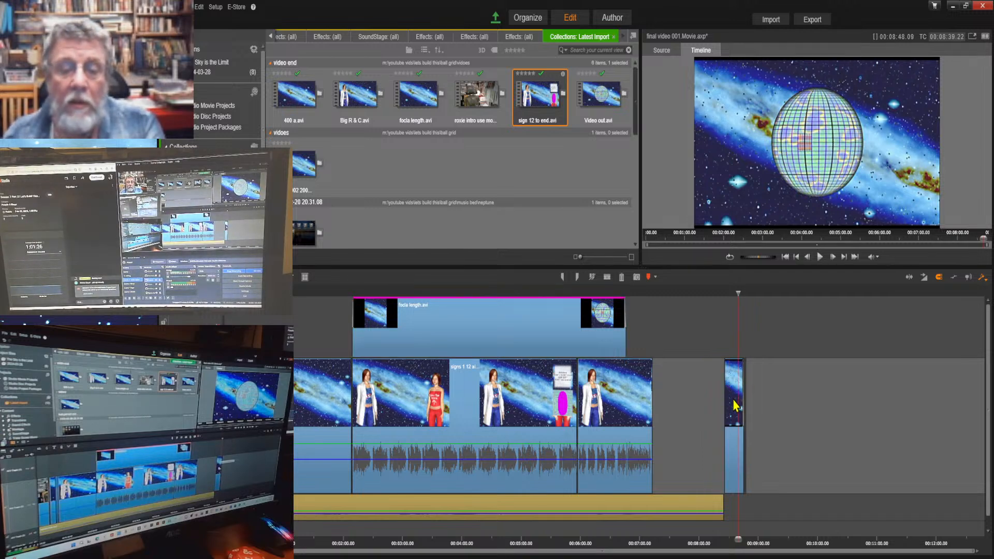
left_click_drag(738, 403, 670, 399)
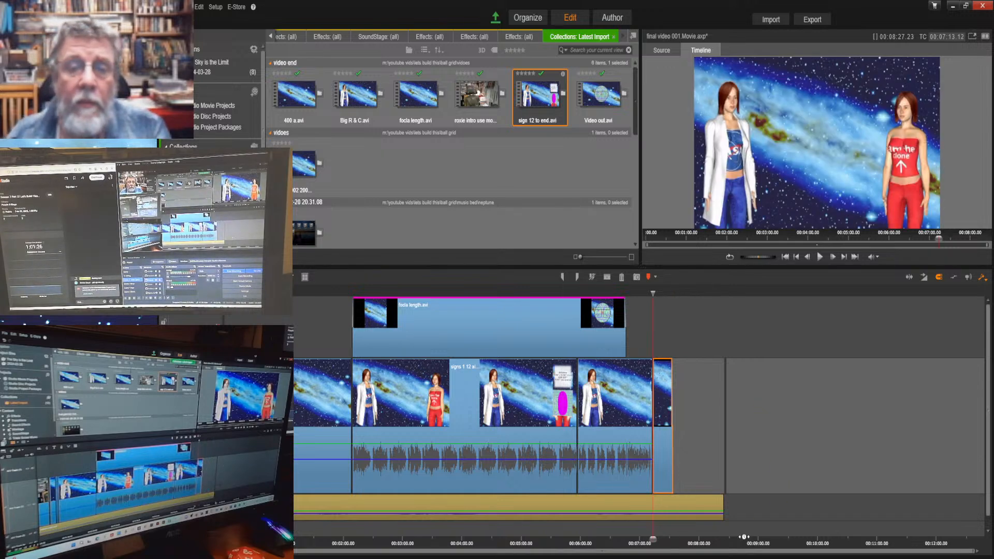
Play the timeline from 00:07:03.16 across the join between the sign 12 to end.avi and Video out.avi clips.
left_click_drag(654, 542, 620, 541)
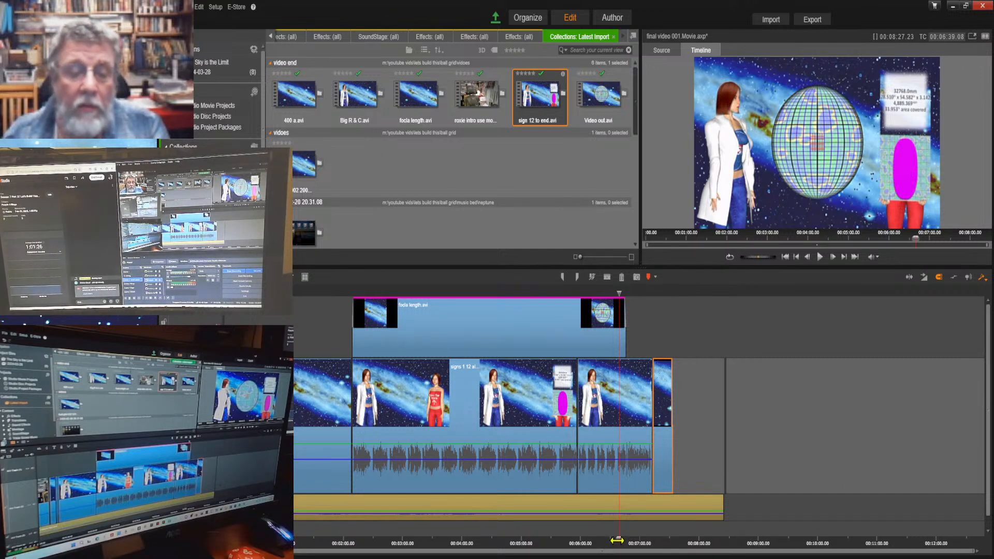
left_click_drag(617, 540, 643, 541)
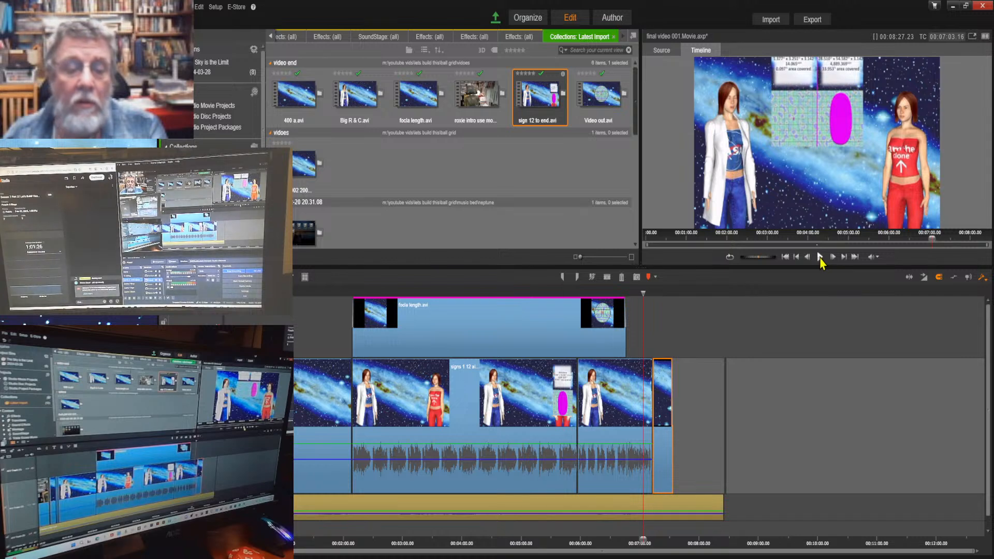
left_click(820, 258)
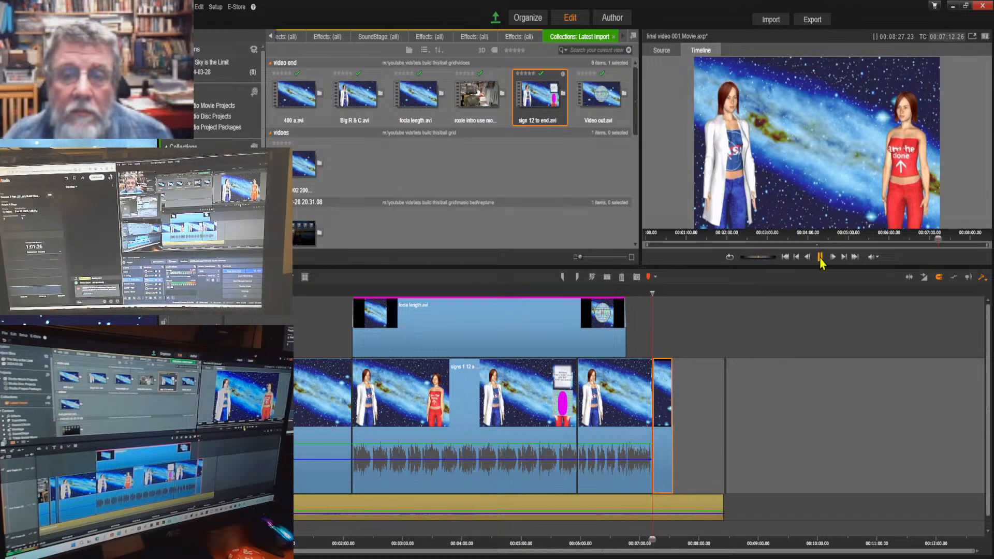
left_click(820, 257)
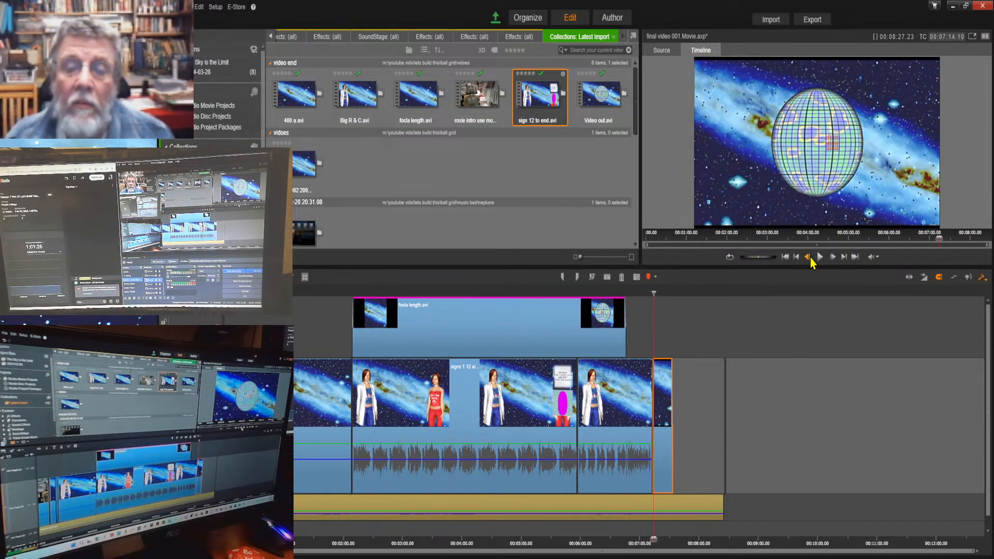
Step back frame by frame to 00:07:13.10 and replay the cut to examine how the women's scene changes to the globe.
left_click(808, 257)
left_click(808, 257)
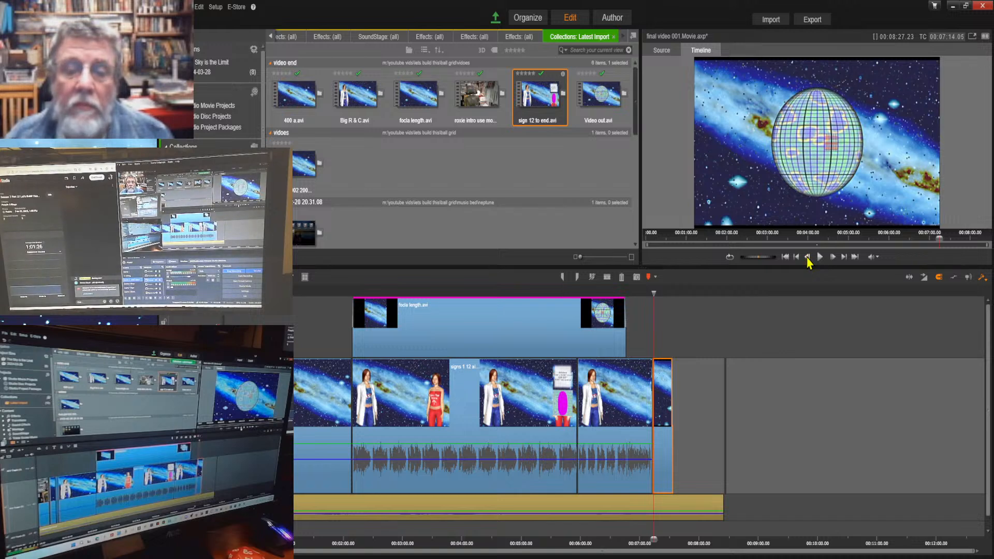
left_click(808, 258)
left_click(808, 258)
left_click(808, 257)
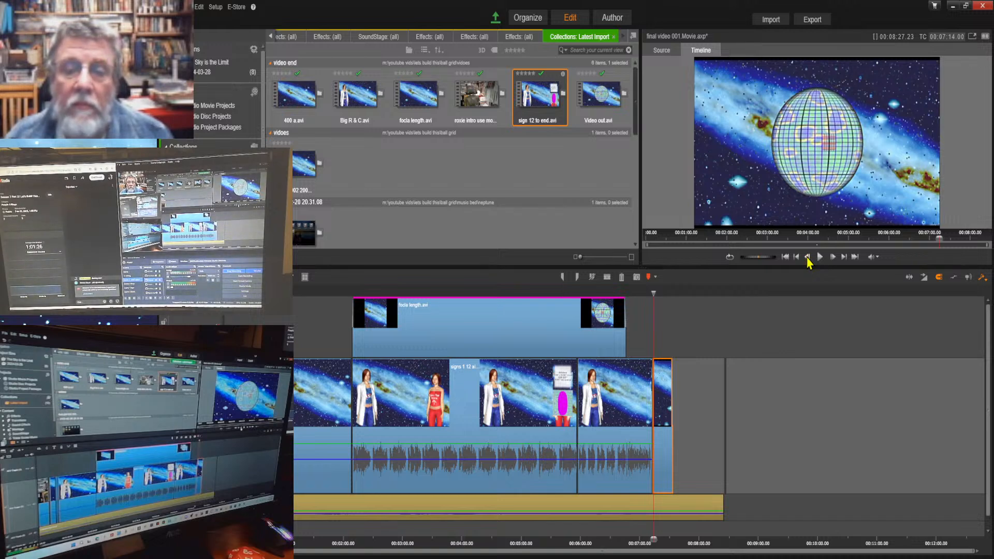
left_click(807, 257)
left_click(808, 258)
left_click(808, 257)
left_click(807, 257)
left_click(808, 257)
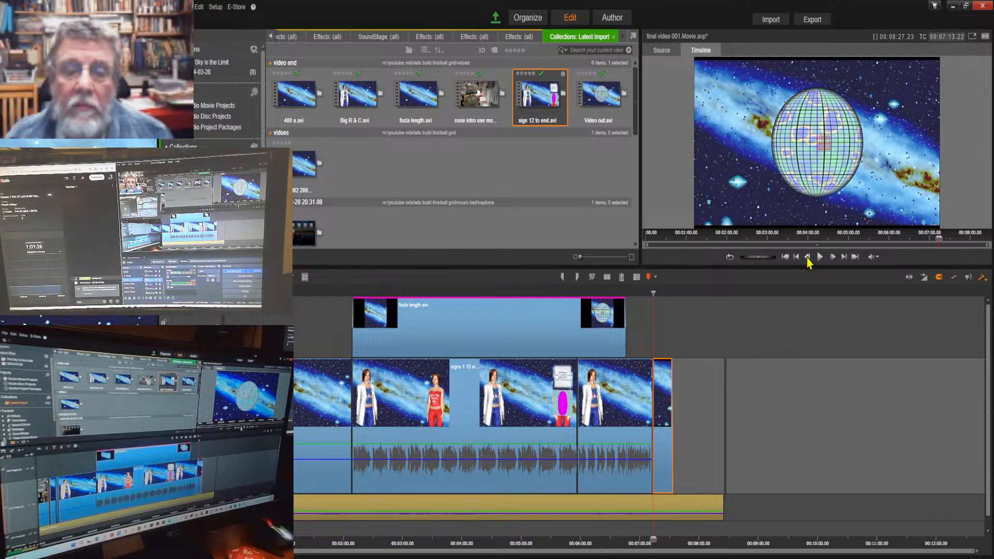
left_click(807, 257)
left_click(807, 257)
left_click(808, 258)
left_click(808, 257)
left_click(807, 257)
left_click(807, 257)
left_click(808, 257)
left_click(807, 257)
left_click(807, 257)
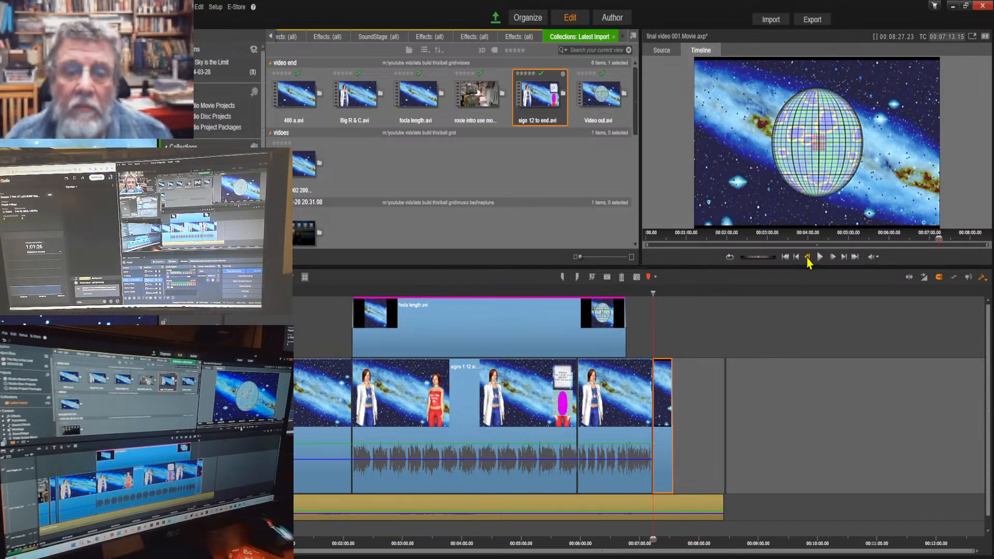
left_click(807, 257)
left_click(807, 257)
left_click(808, 257)
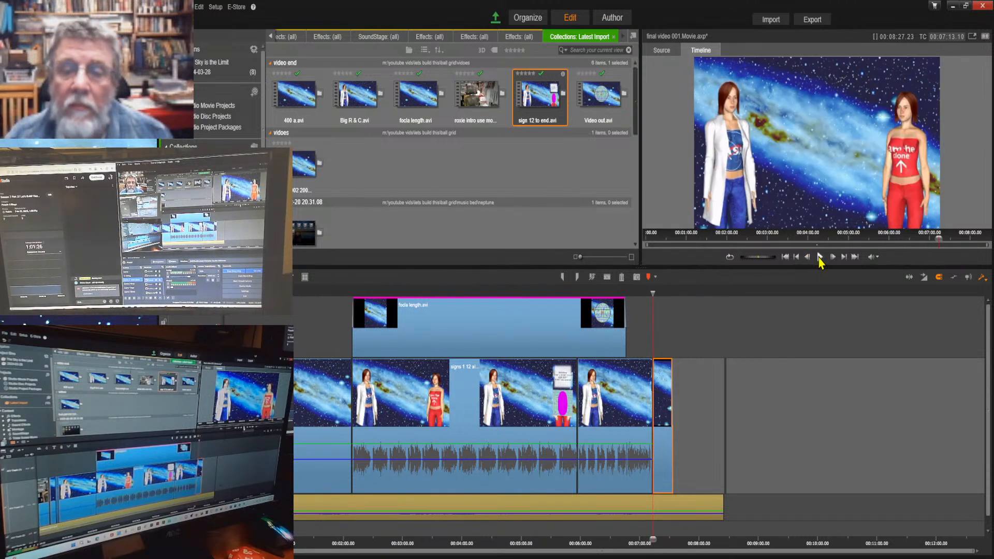
left_click(820, 257)
left_click(820, 258)
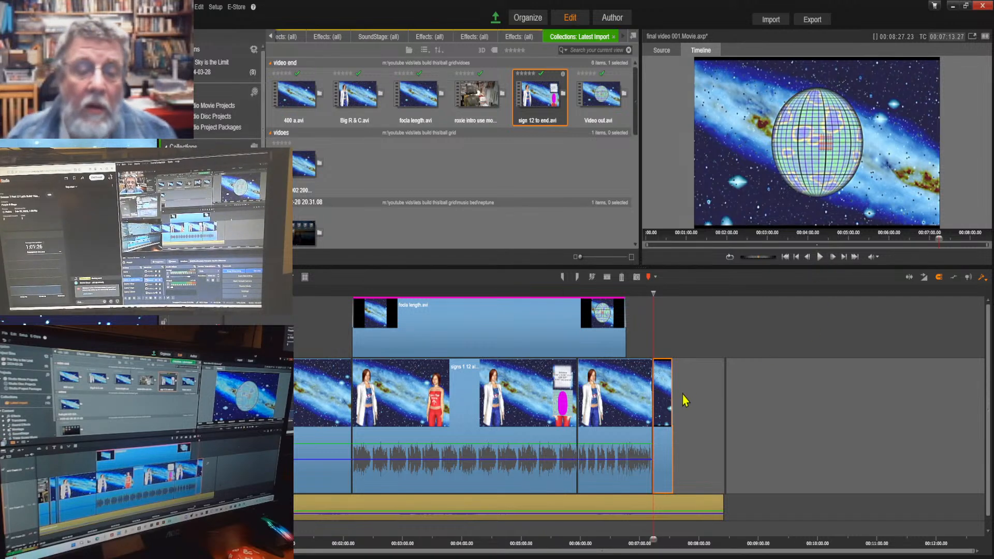
Add a transition where sign 12 to end.avi meets Video out.avi, and play the timeline from 00:05:58.07 past the globe clip's end.
left_click(641, 401)
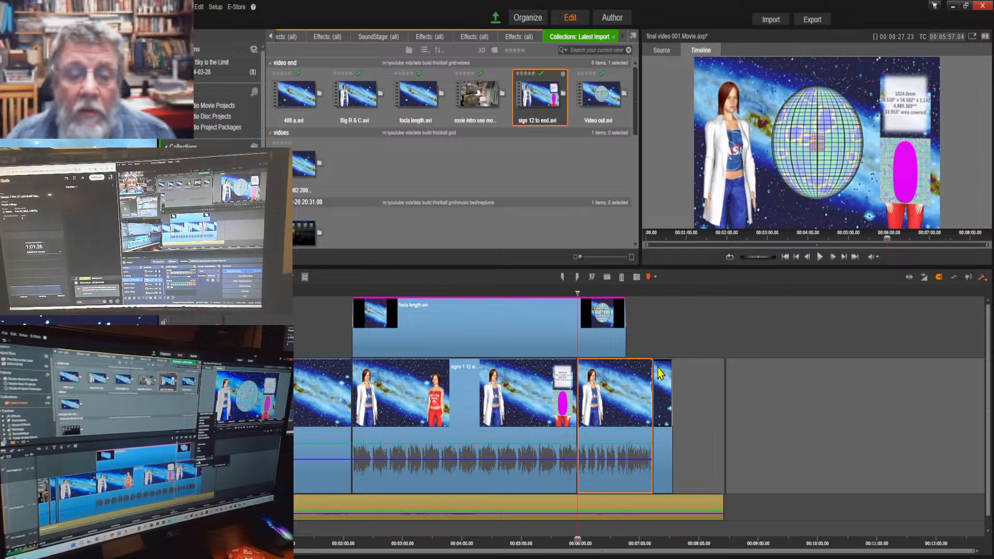
left_click(796, 408)
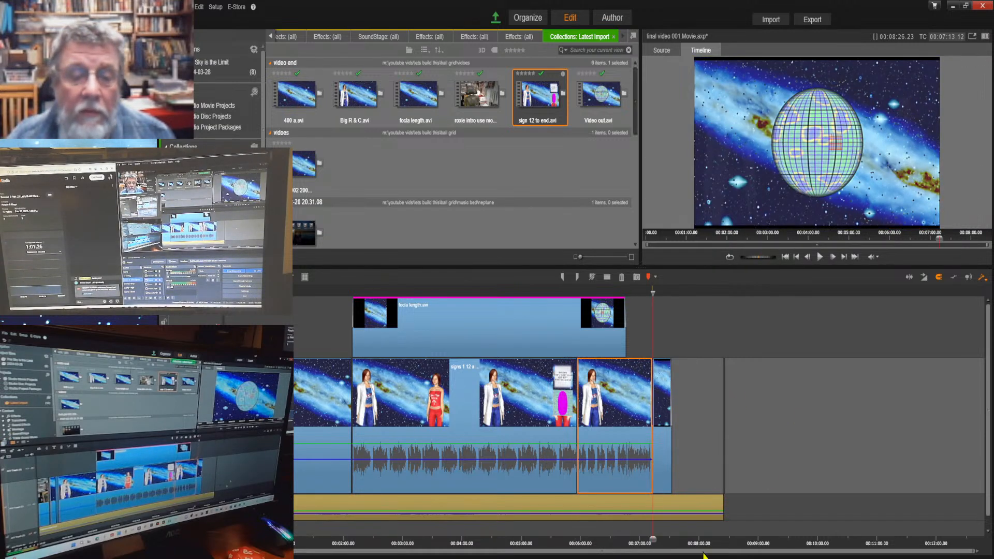
left_click_drag(650, 538, 579, 533)
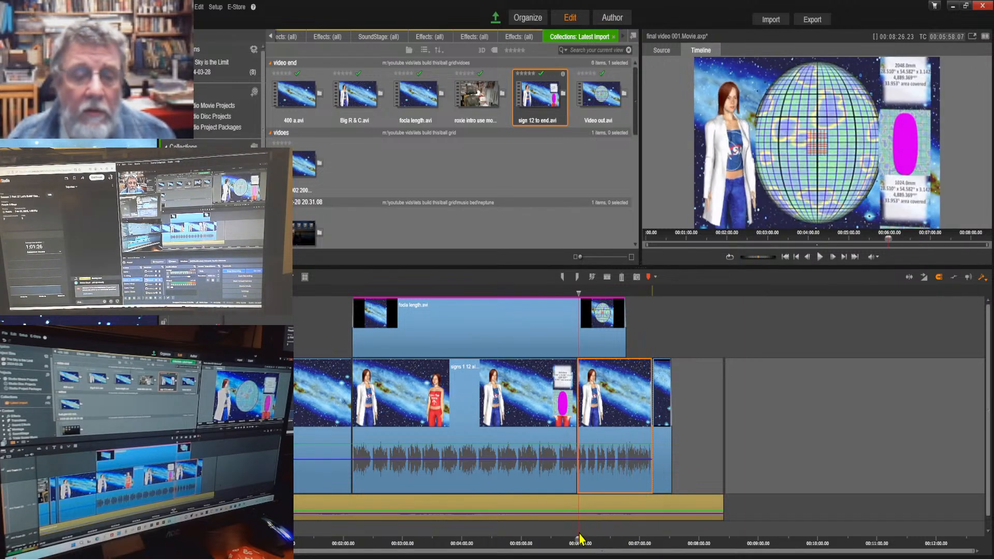
left_click(820, 255)
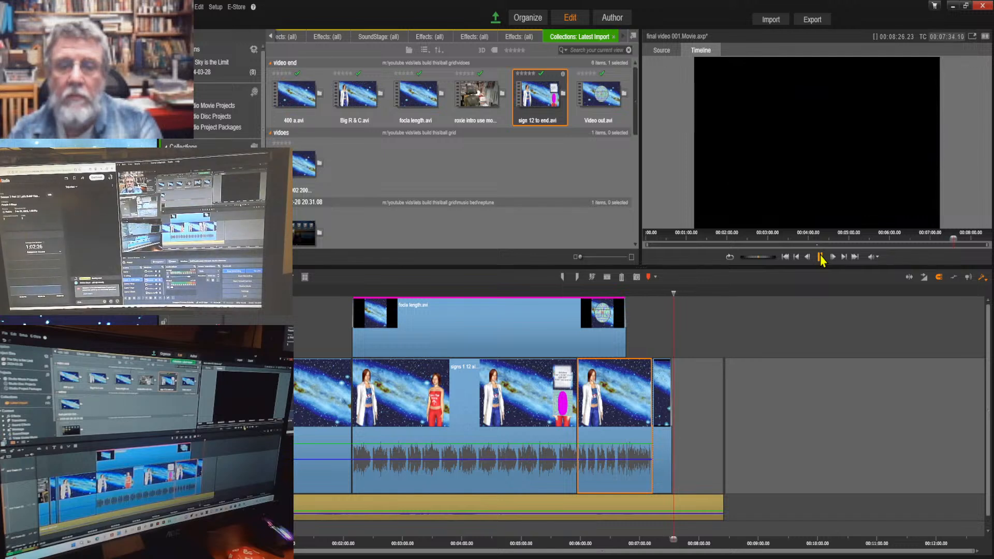
left_click(820, 258)
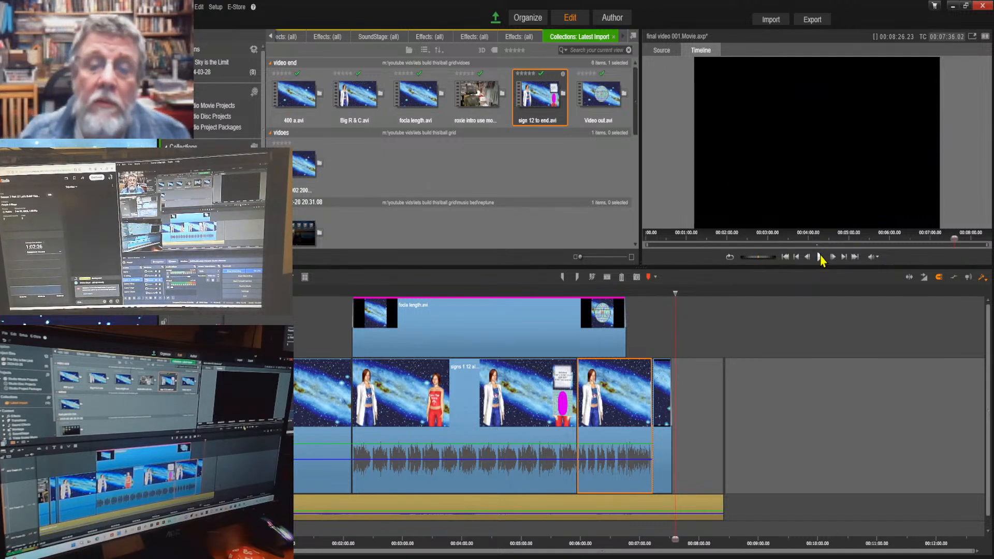
Place the black image from the media collection on the main track after the globe clip, at 00:07:51.20.
scroll(558, 189, "down", 5)
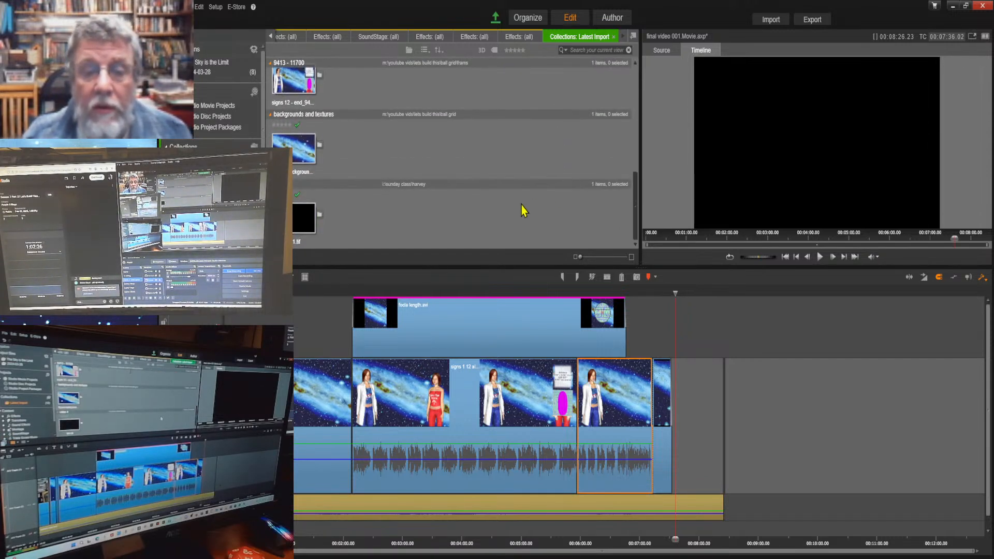
left_click_drag(303, 213, 692, 409)
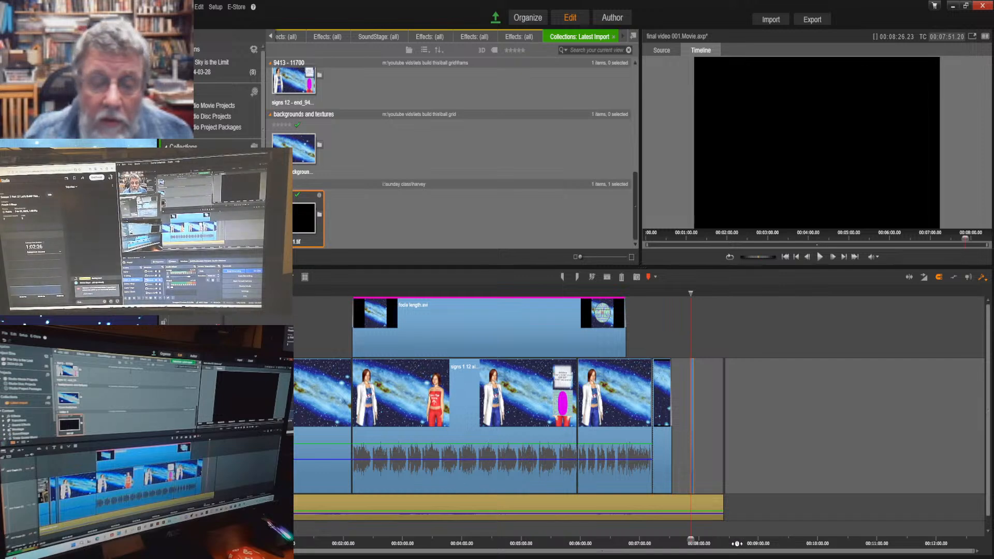
left_click_drag(737, 544, 830, 544)
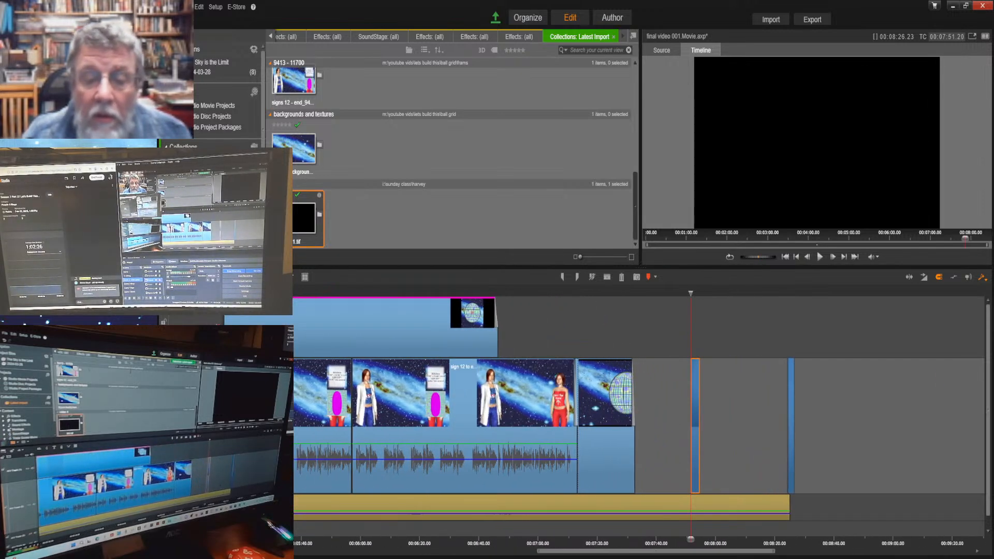
Delete the black clip that starts at 00:08:25.13 at the very end of the main track.
left_click(791, 427)
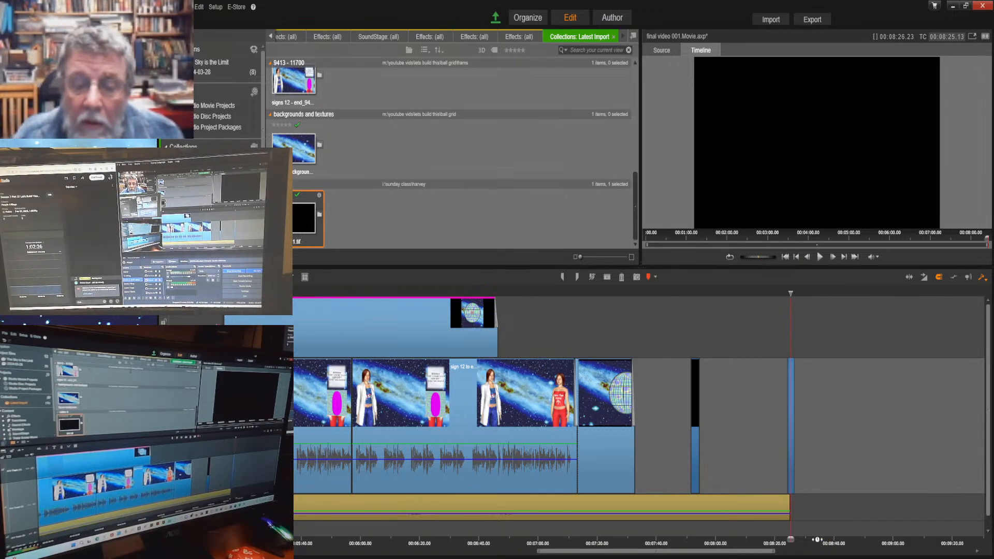
scroll(817, 540, "up", 5)
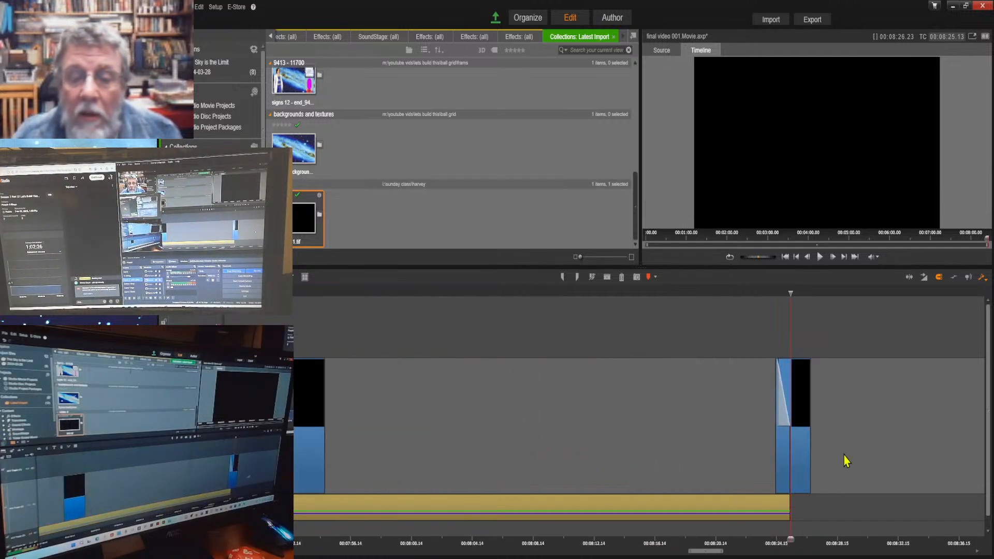
left_click(797, 453)
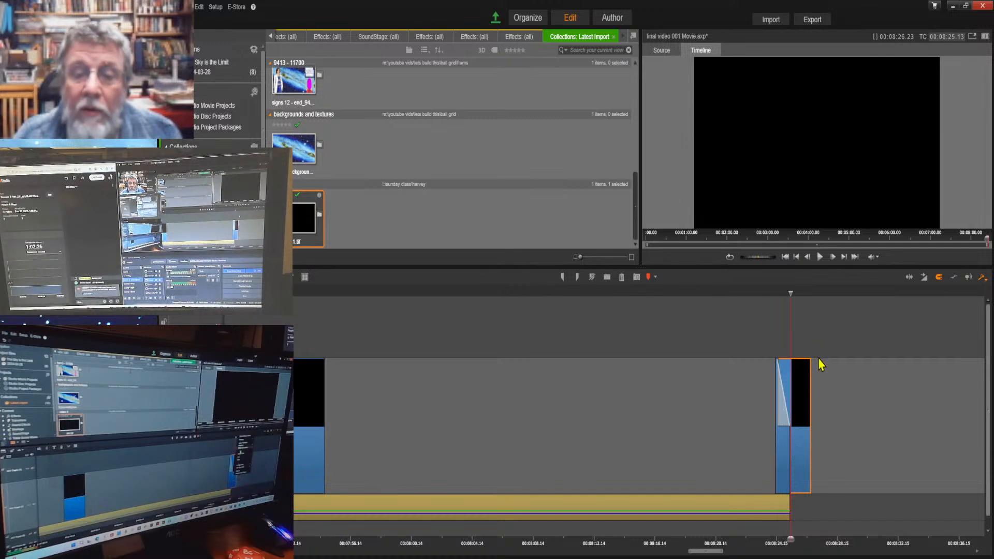
key("Delete")
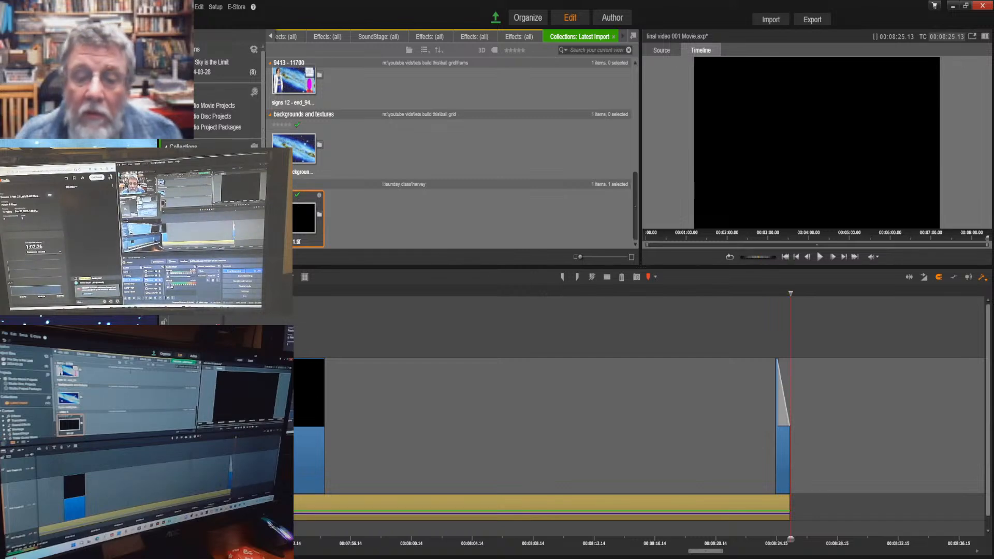
Move the short faded clip from the end of the main track to directly after Video out.avi, starting at 00:07:32.29.
left_click_drag(788, 541, 848, 553)
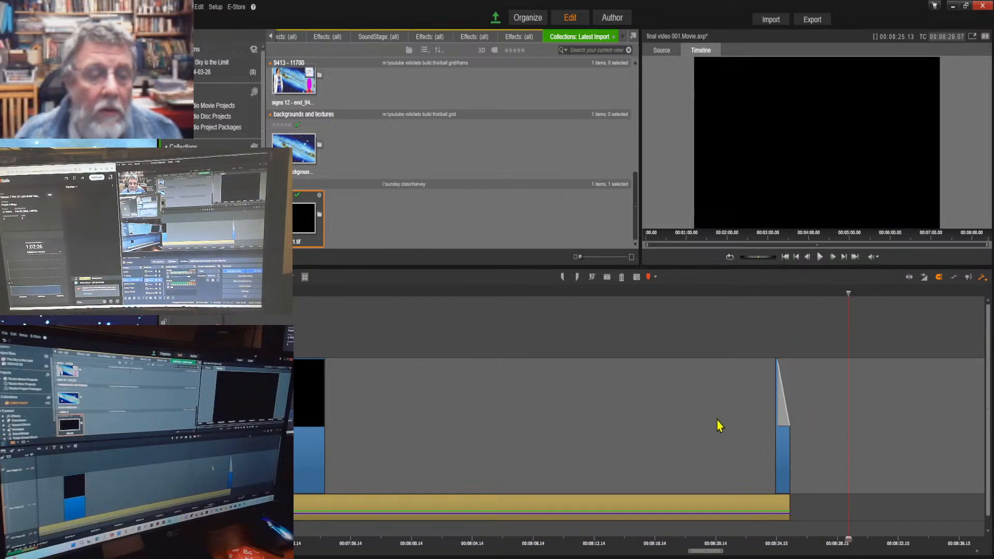
left_click_drag(788, 456, 282, 461)
left_click_drag(262, 397, 258, 392)
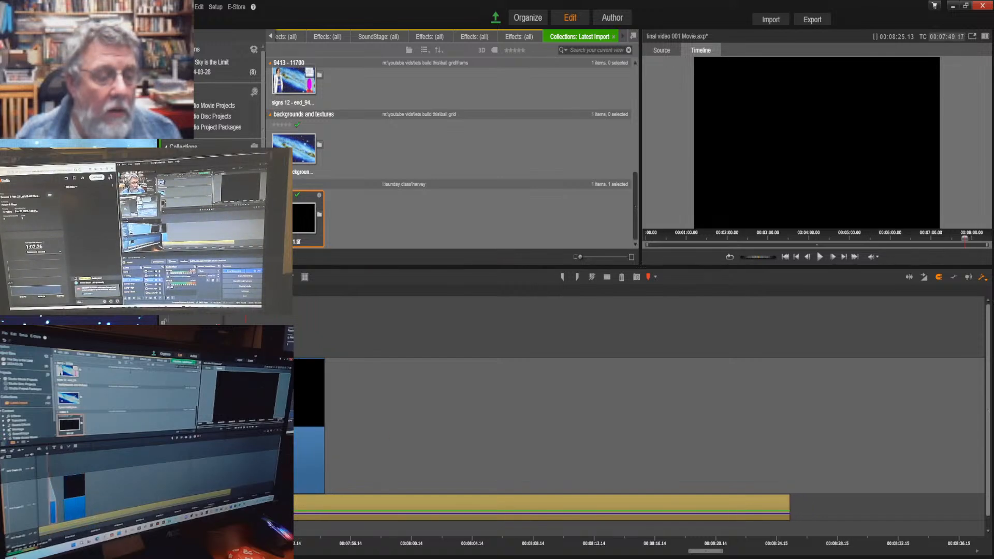
left_click_drag(704, 552, 657, 552)
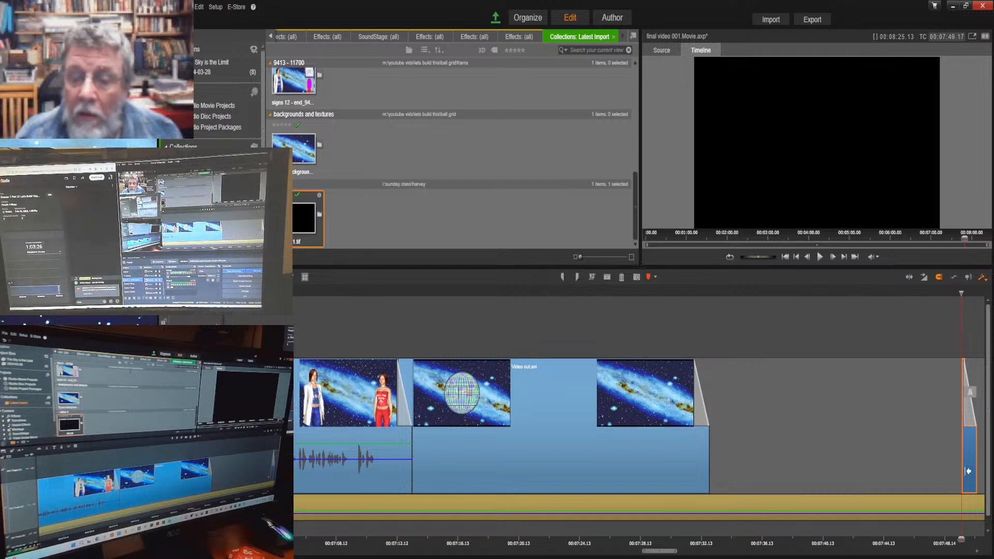
left_click_drag(972, 476, 730, 458)
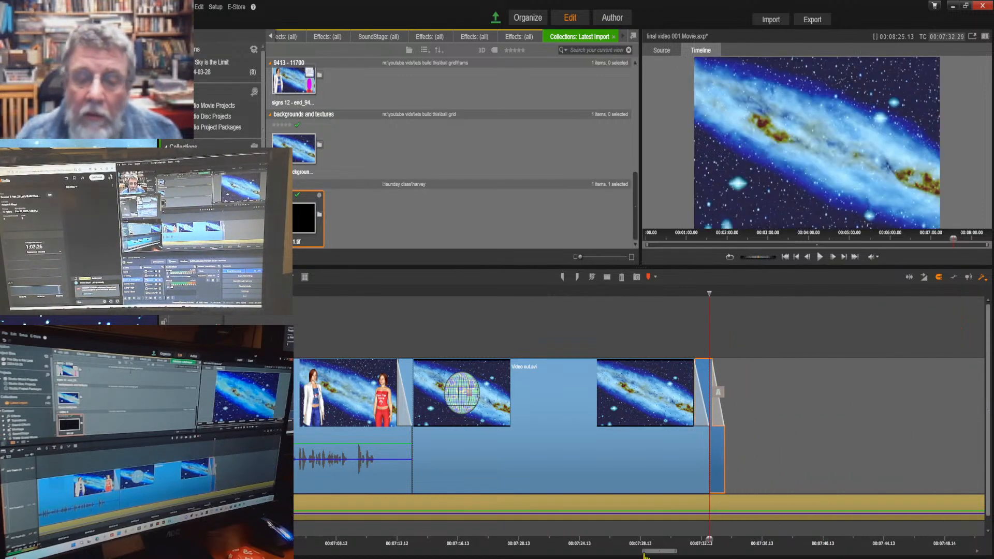
Move the black clip directly after the short faded clip, starting at 00:07:33.29, and shorten it.
left_click_drag(655, 553, 669, 551)
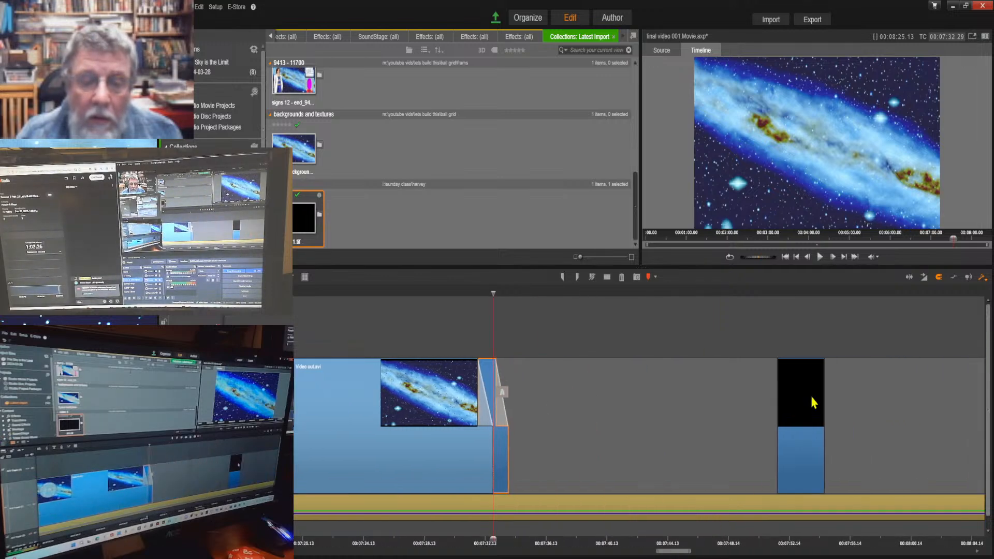
left_click_drag(812, 402, 550, 407)
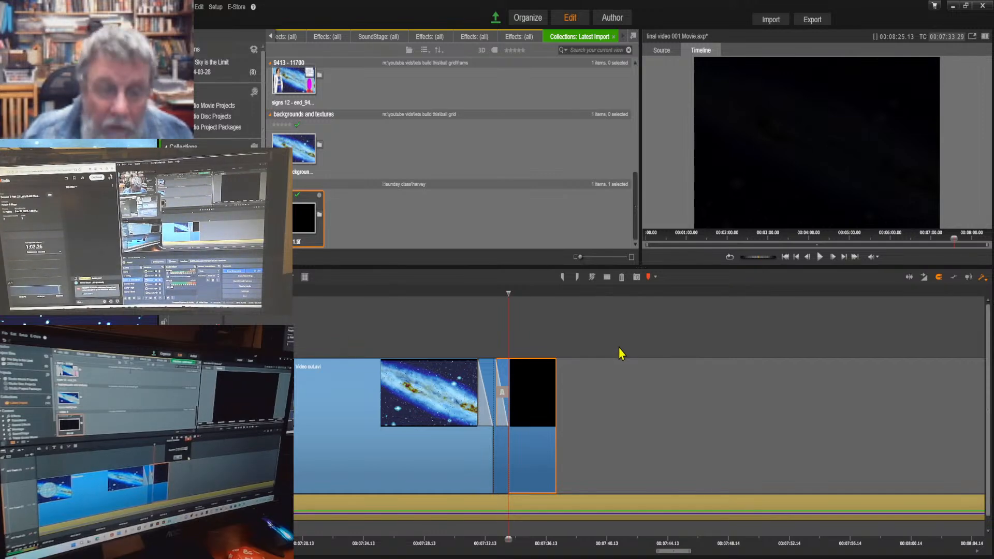
key("Return")
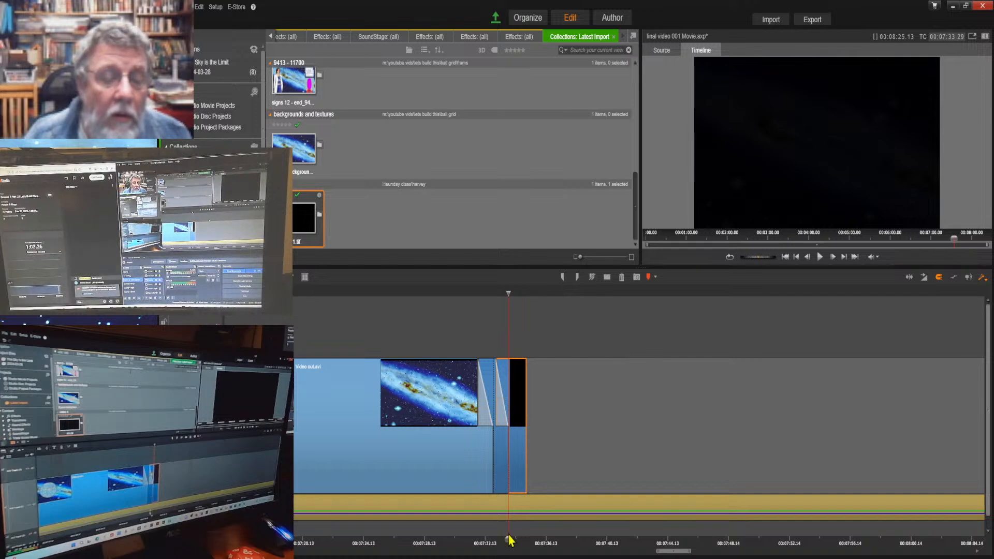
Play the ending from 00:07:23.29 past the black clip, and return to the start of the timeline.
left_click_drag(509, 538, 356, 526)
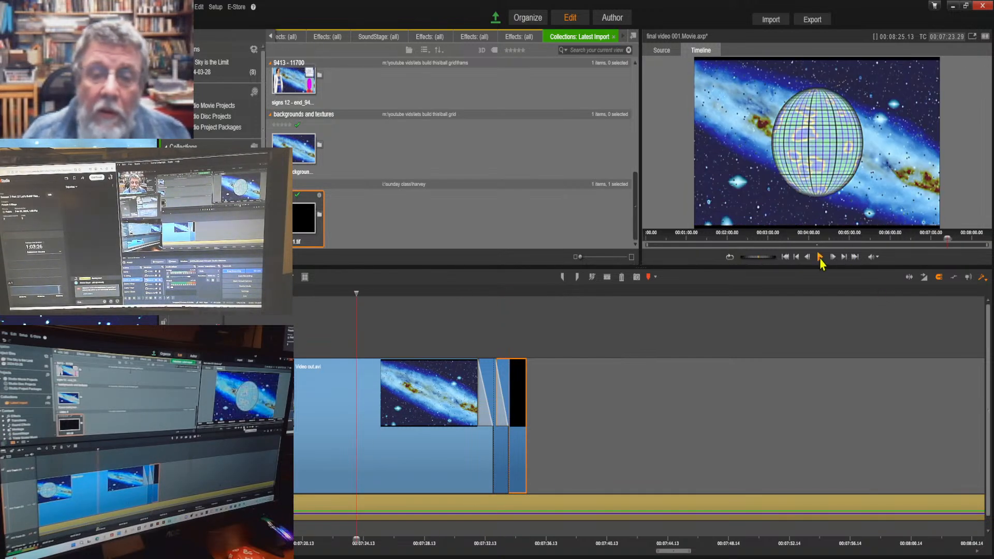
left_click(820, 257)
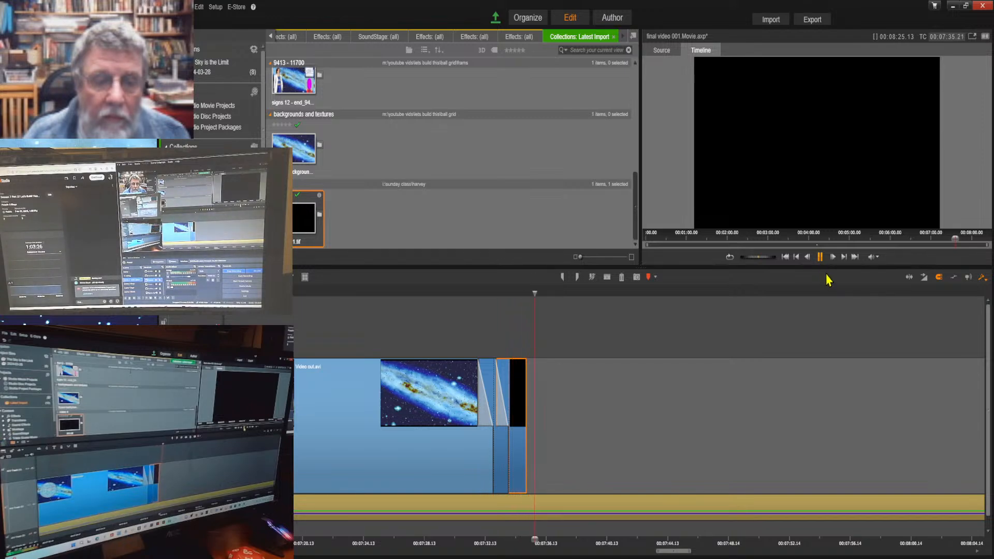
left_click(785, 258)
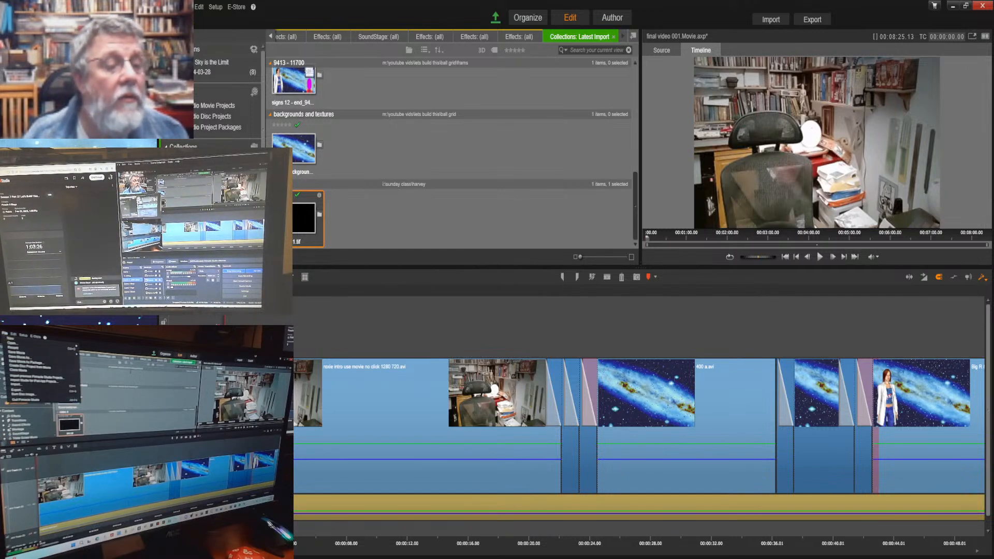
left_click(196, 46)
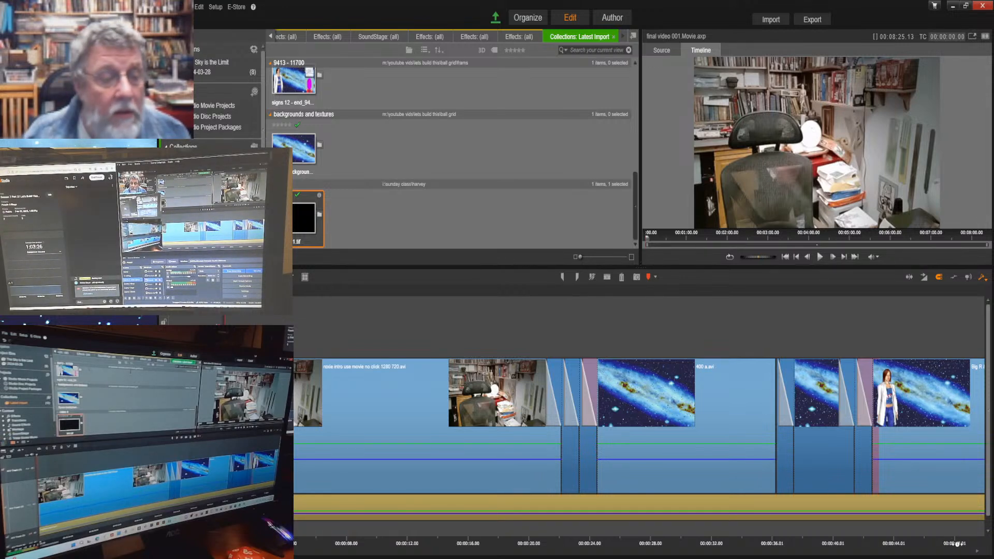
Reduce the heights of the main video track and the track above it, and enlarge the library and preview area.
left_click(956, 543)
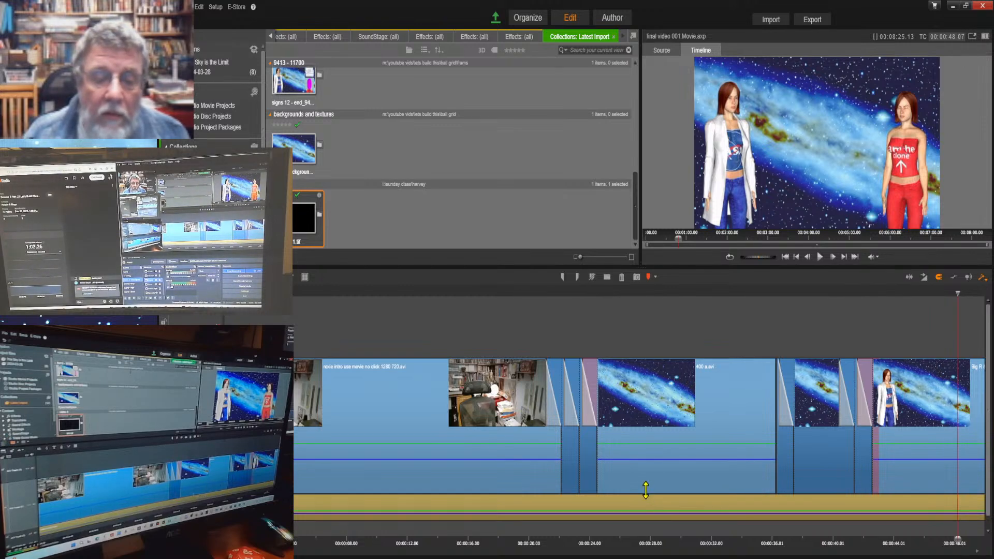
left_click_drag(646, 490, 662, 389)
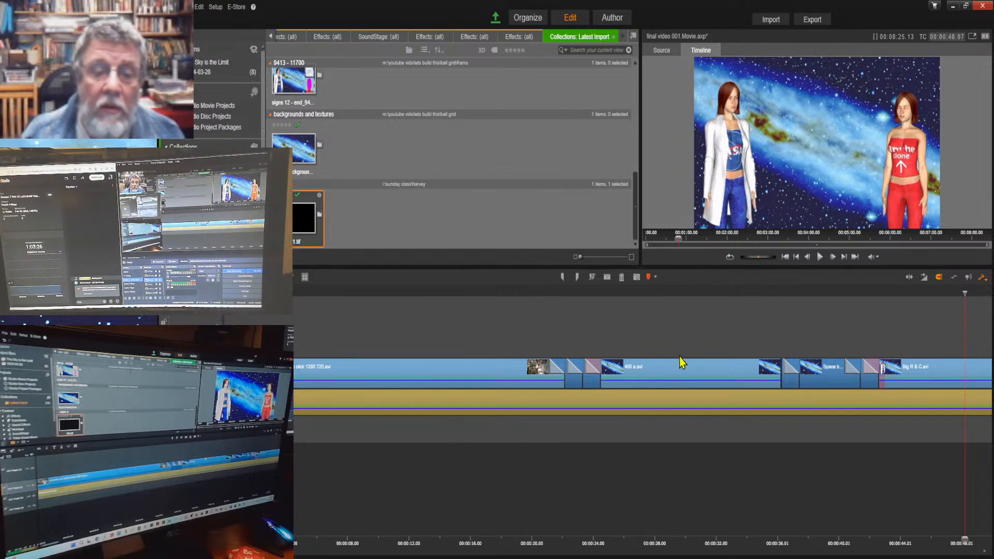
left_click(670, 389)
left_click(670, 393)
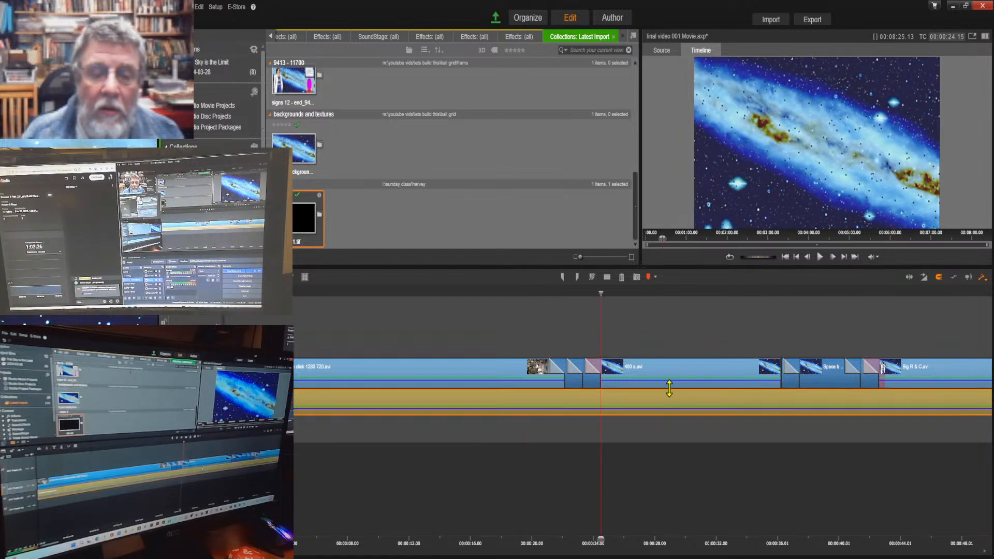
left_click_drag(669, 389, 666, 428)
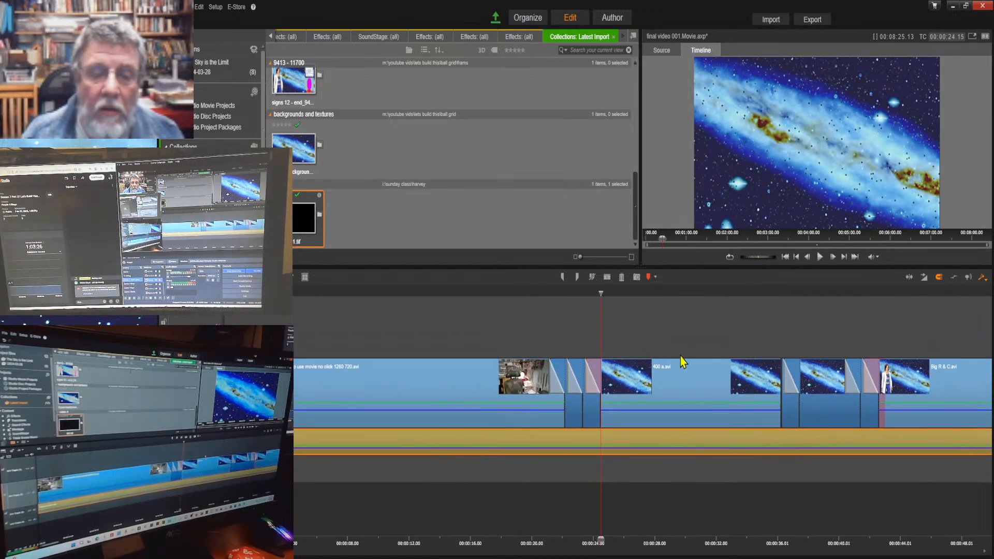
left_click_drag(677, 357, 678, 313)
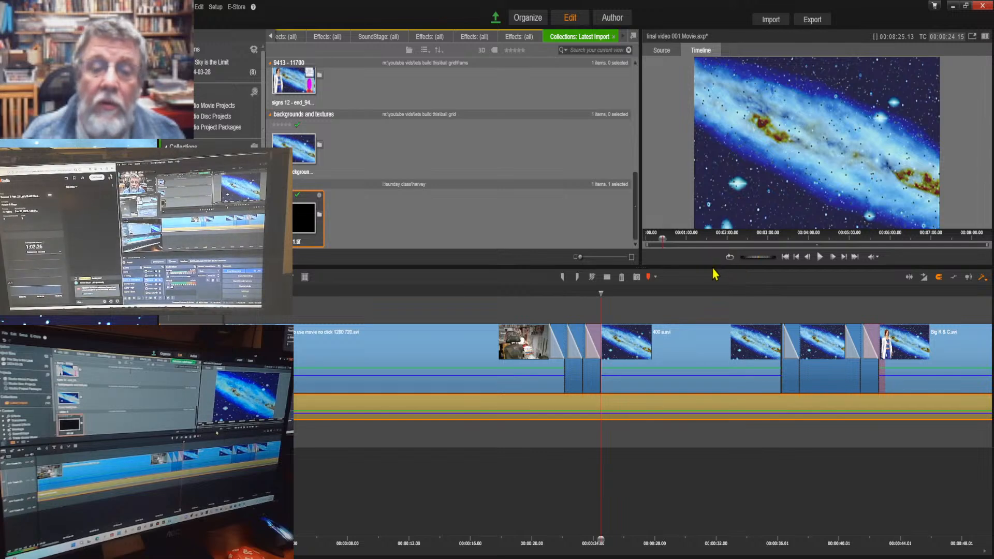
left_click_drag(712, 267, 698, 353)
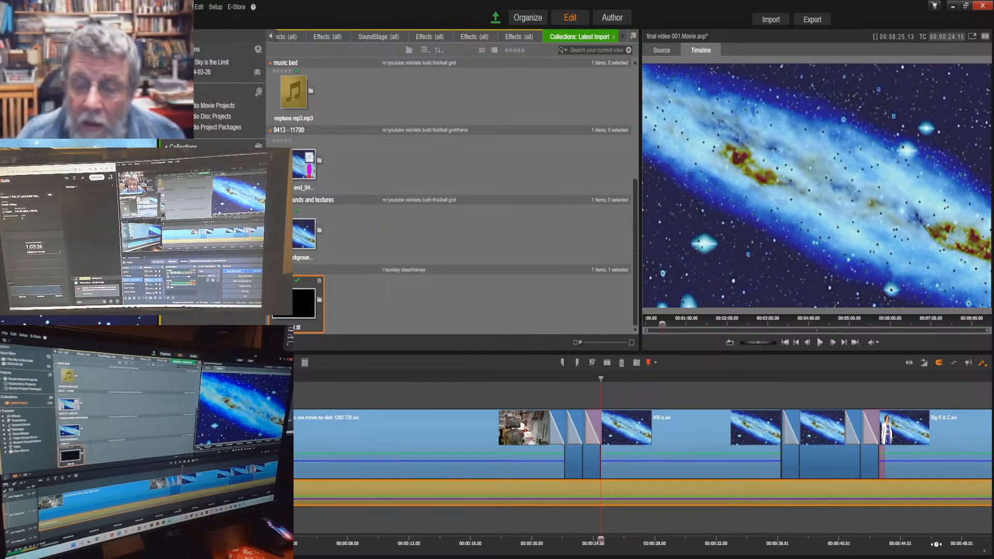
Trim the start of neptune mp3.mp3 to 00:01:37.08 and move the shortened clip to start at 00:00:53.20.
scroll(963, 541, "down", 6)
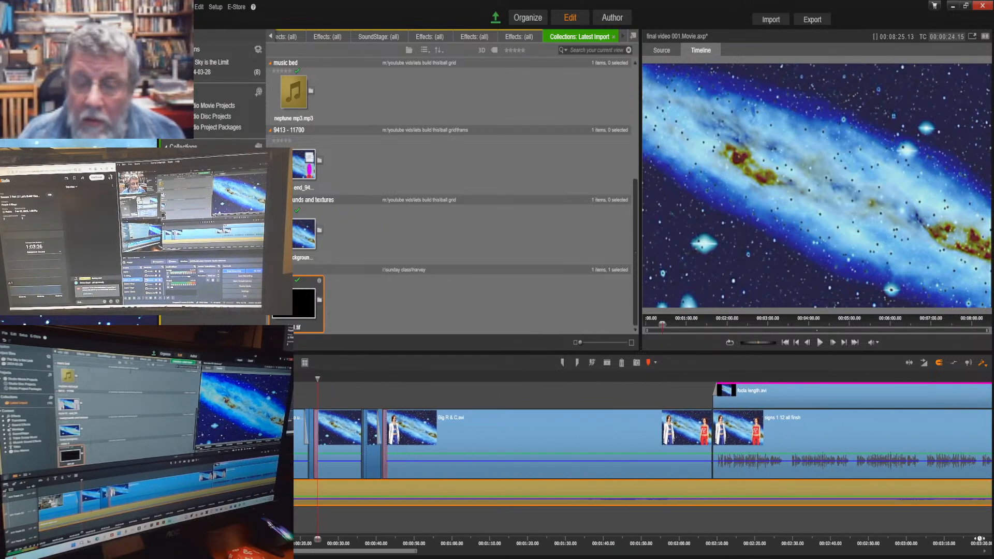
scroll(943, 543, "down", 4)
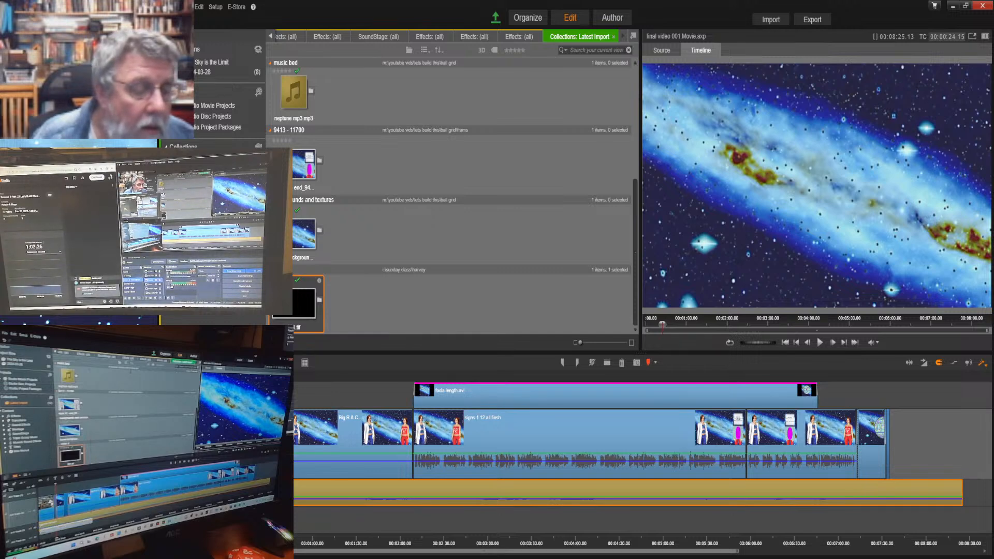
left_click_drag(226, 492, 367, 492)
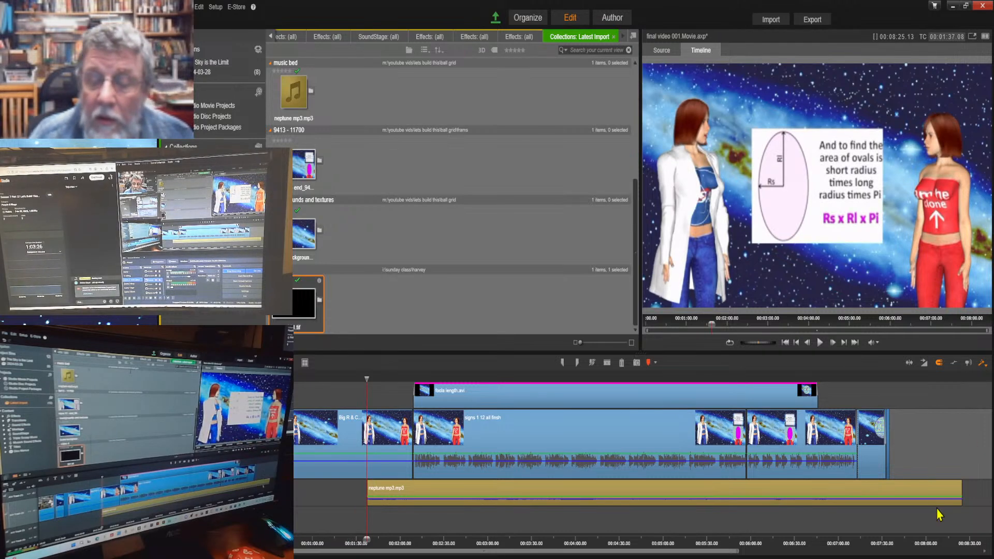
left_click_drag(949, 496, 886, 499)
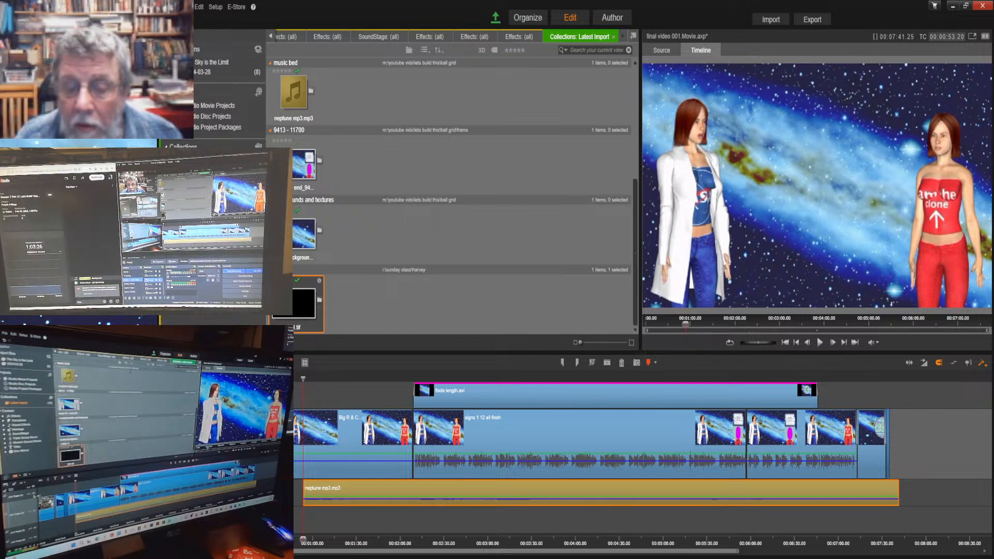
Move neptune mp3.mp3 so it ends with the black clip at 00:07:35.06, and extend its start back to the timeline's beginning.
left_click_drag(304, 539, 878, 539)
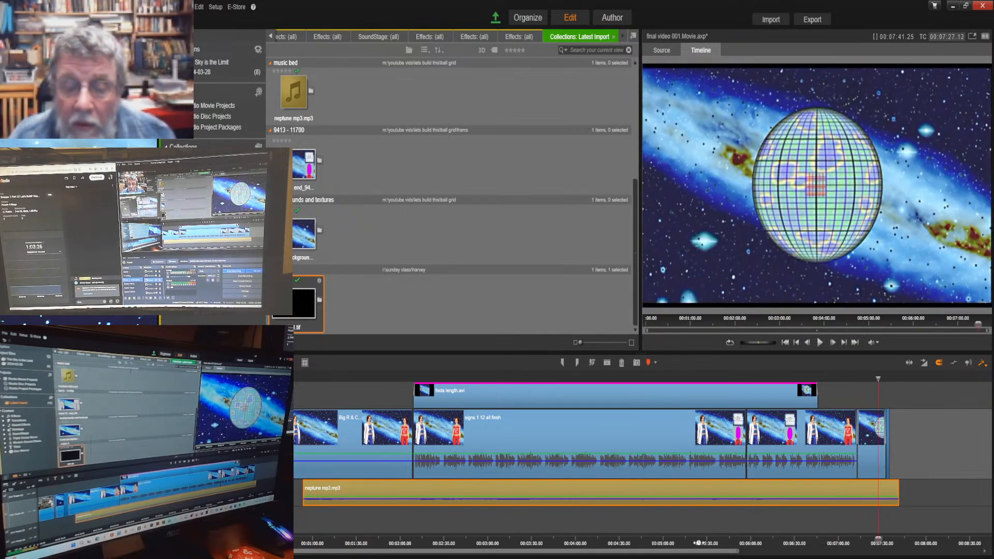
left_click_drag(697, 552, 920, 551)
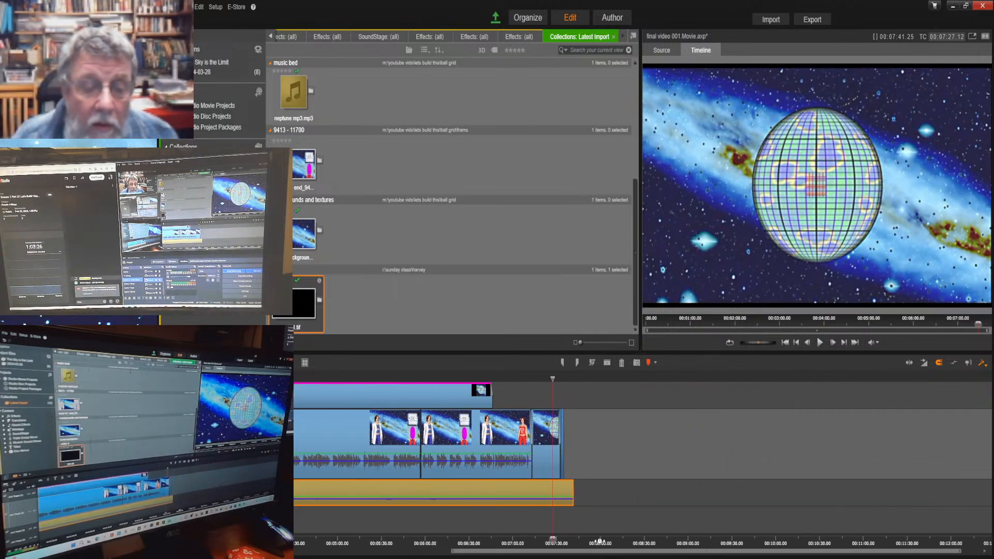
scroll(600, 541, "up", 2)
left_click_drag(704, 541, 791, 539)
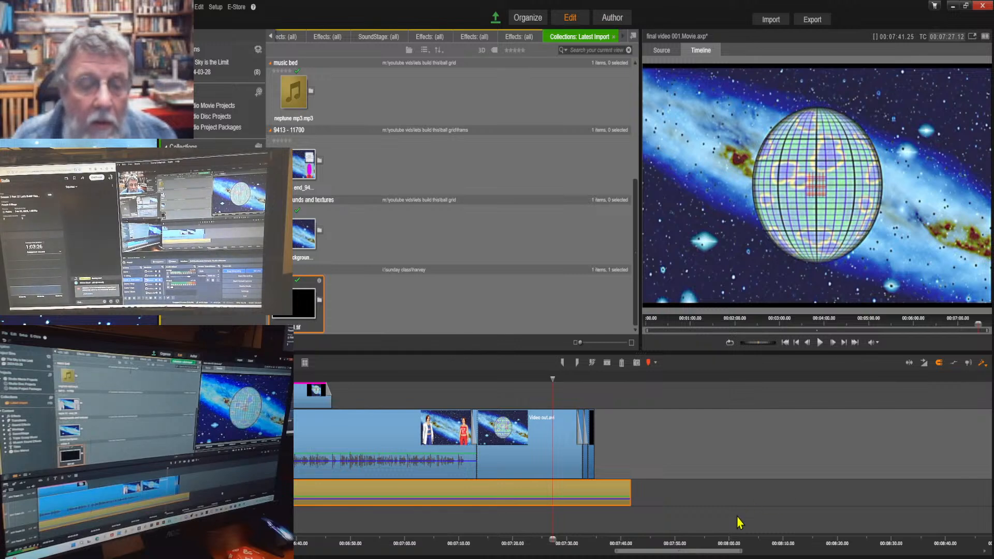
left_click_drag(609, 541, 635, 541)
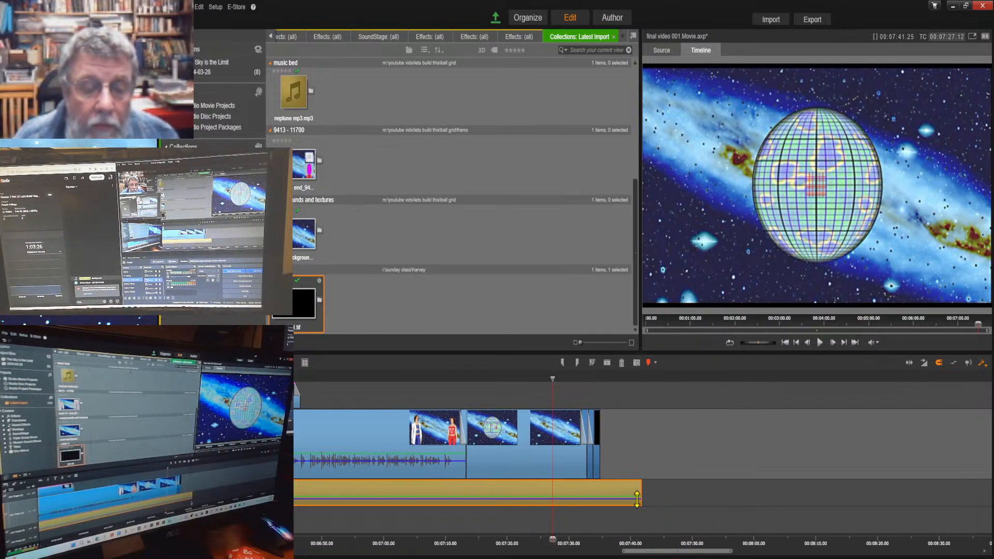
left_click_drag(633, 499, 593, 496)
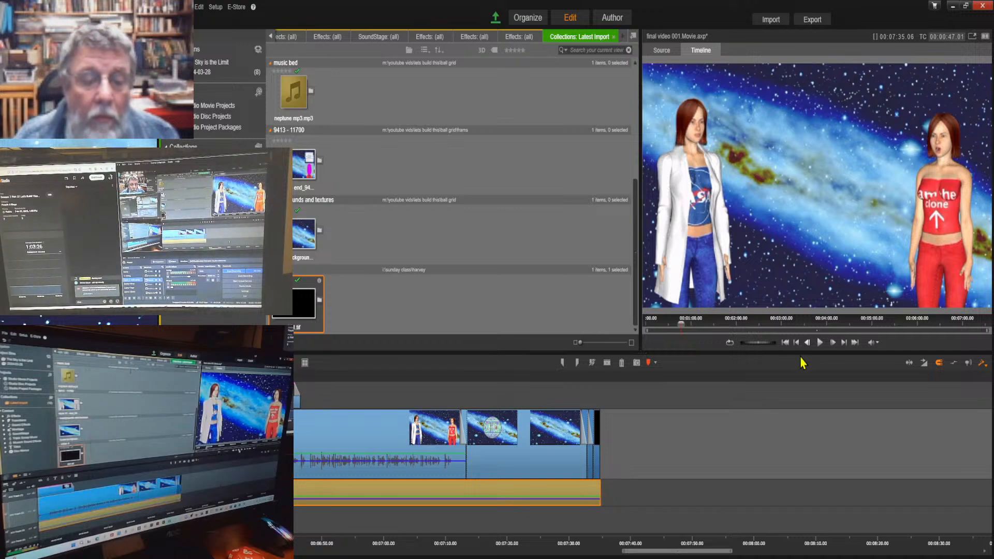
left_click(785, 342)
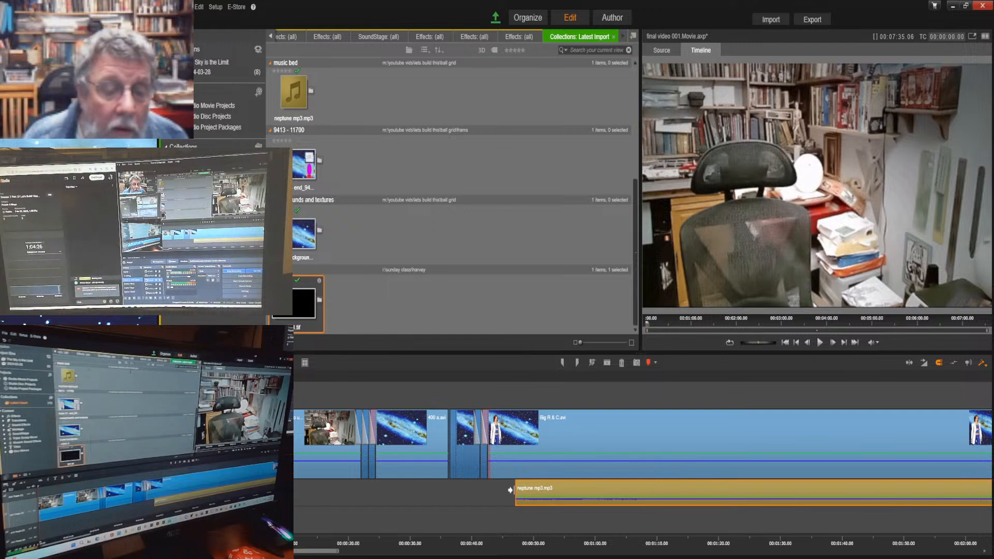
left_click_drag(519, 491, 296, 491)
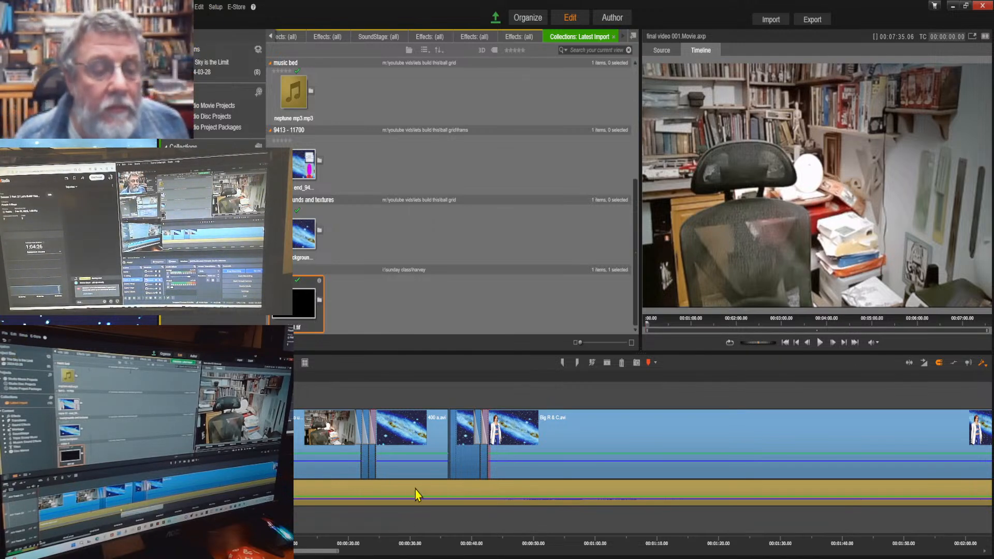
Play the 400 a.avi clip from 00:00:24.15 to check its sound, and show the tracks' audio mixer controls.
left_click(406, 431)
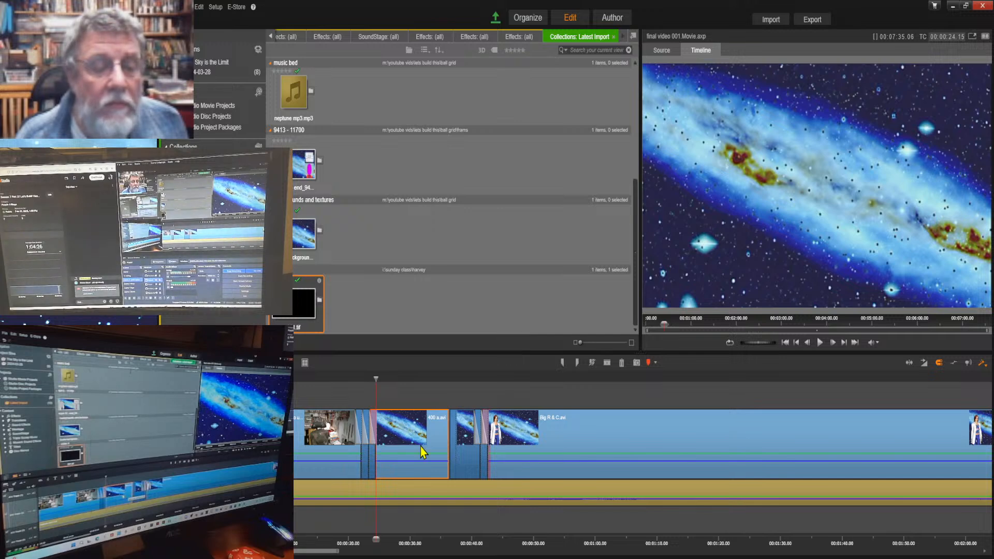
left_click(819, 343)
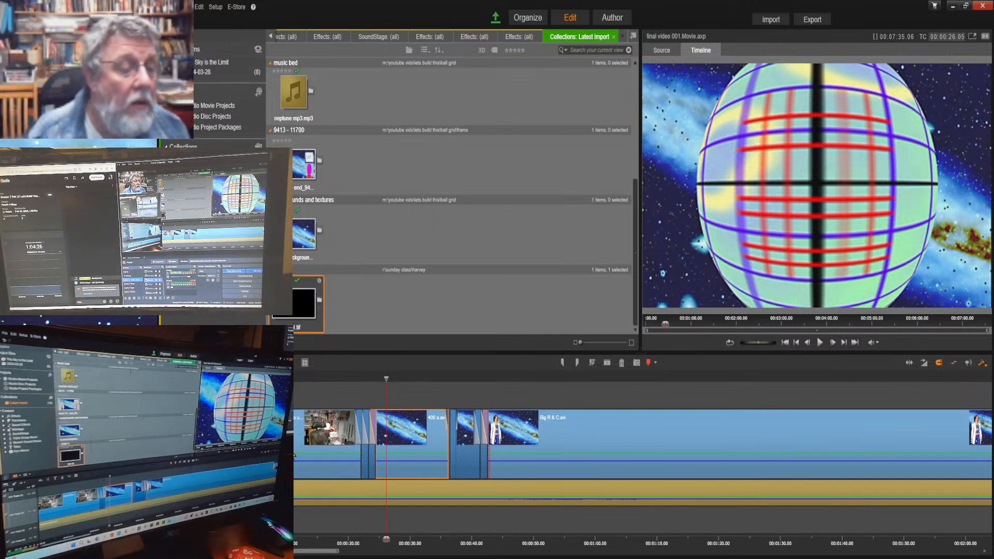
left_click(42, 482)
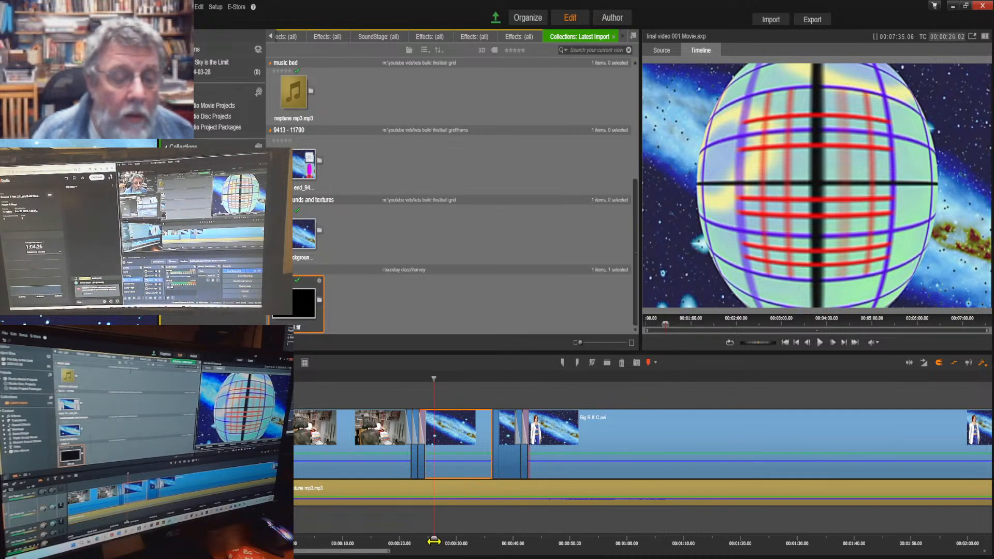
Play the movie from the beginning through the intro to the globe at 00:00:25.08 to check the music.
left_click_drag(434, 542, 284, 542)
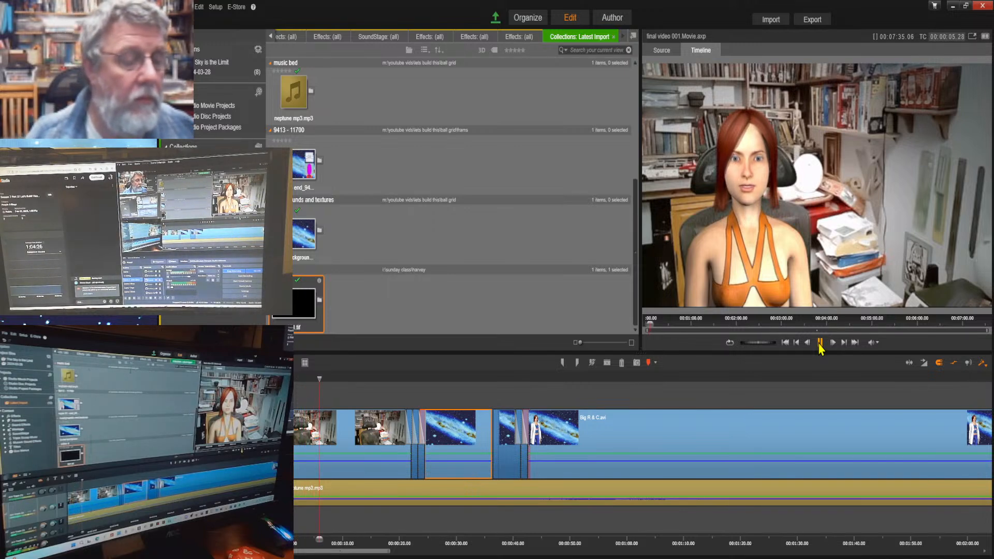
left_click(819, 345)
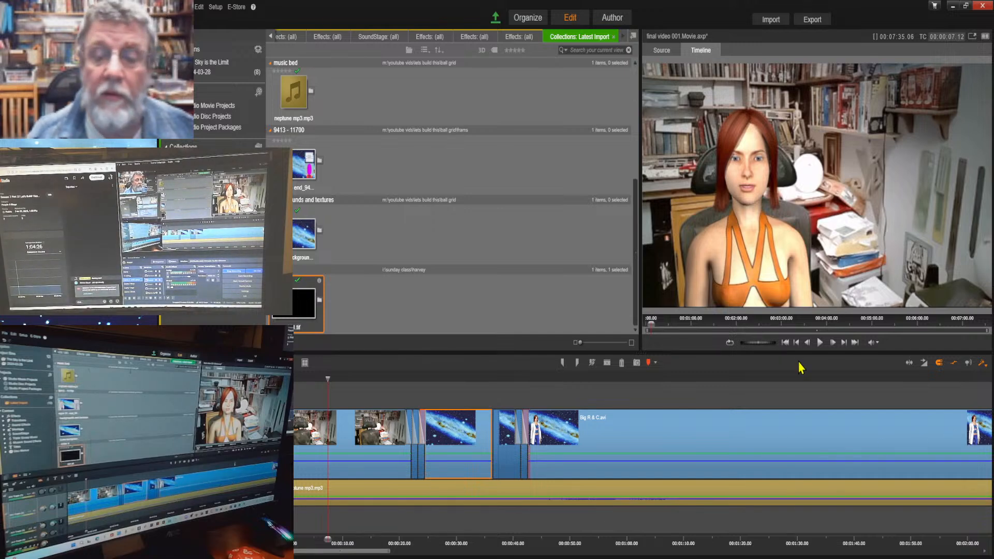
left_click(785, 343)
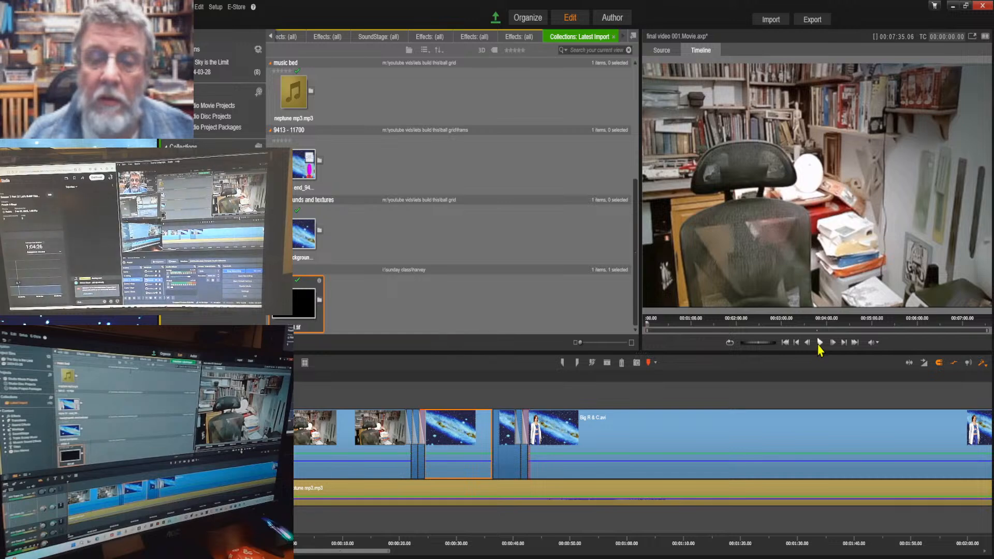
left_click(820, 342)
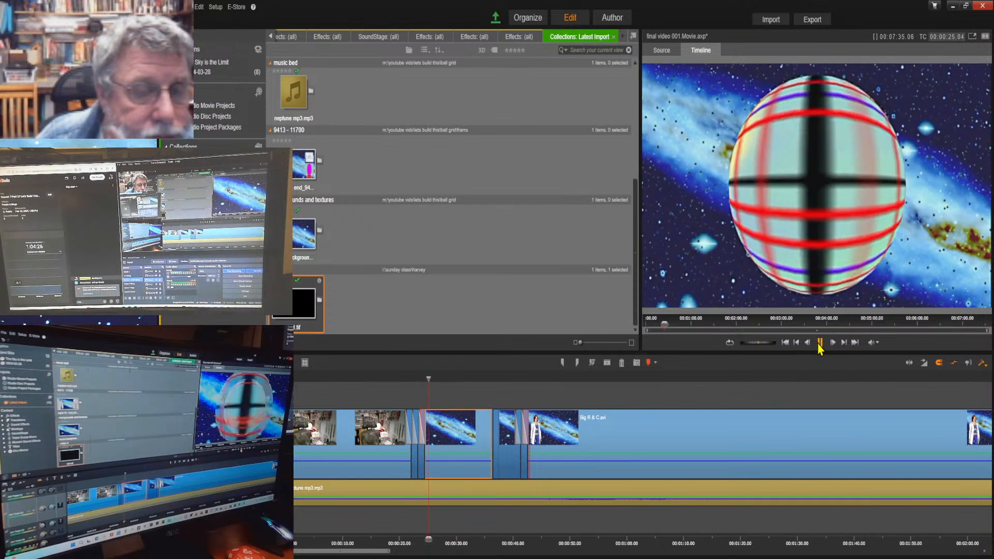
left_click(819, 343)
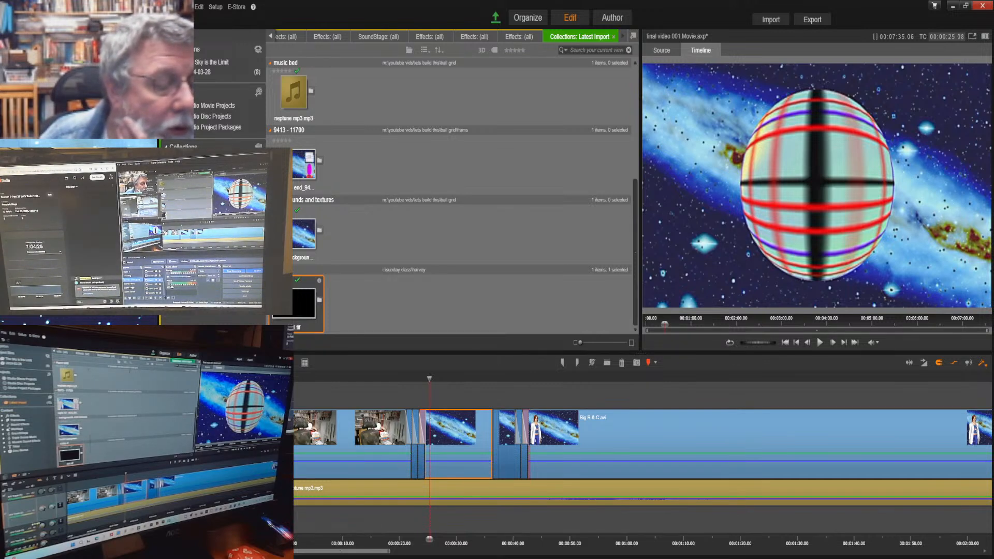
Play on to 00:00:44.04 in the Big R & C.avi clip, and replay the section from 00:00:22.02.
left_click(820, 343)
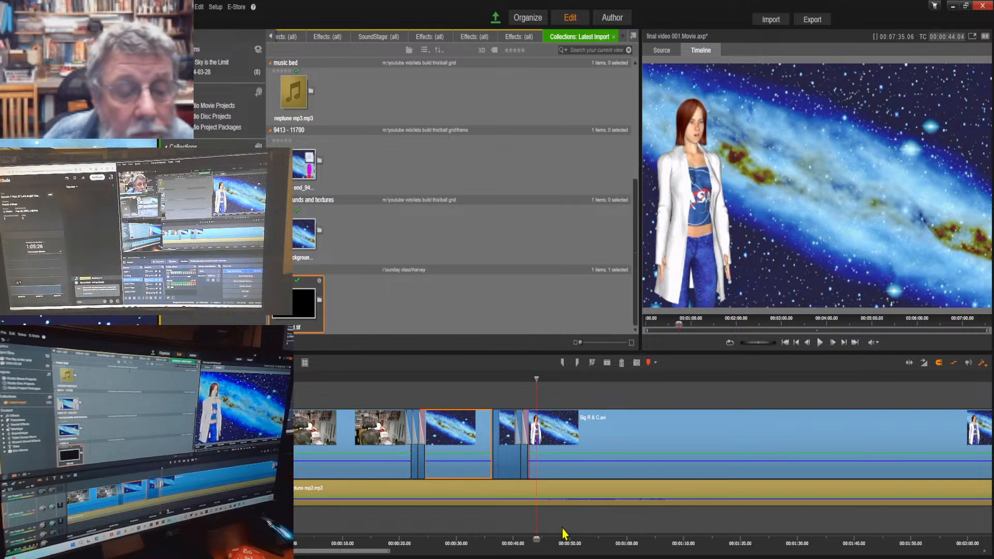
left_click_drag(535, 540, 411, 539)
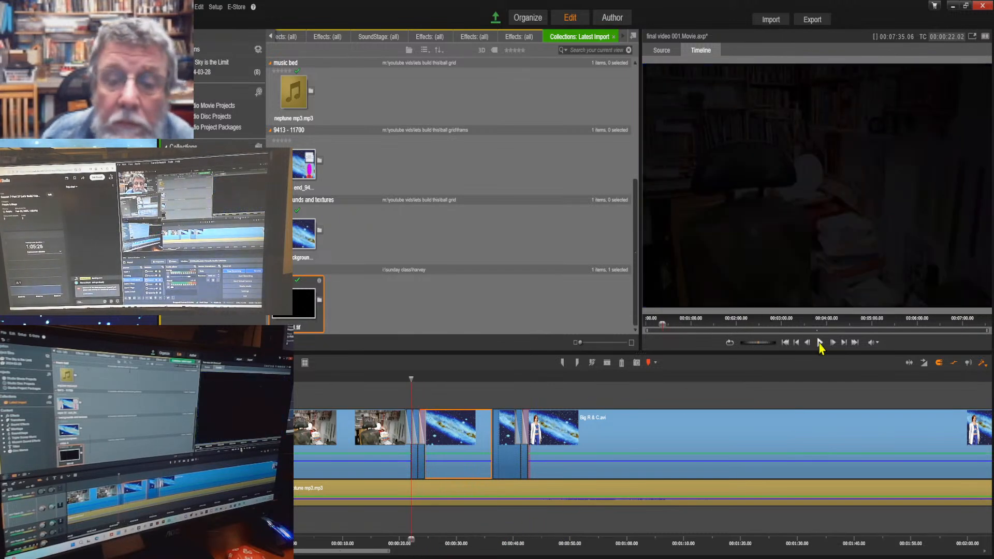
left_click(820, 342)
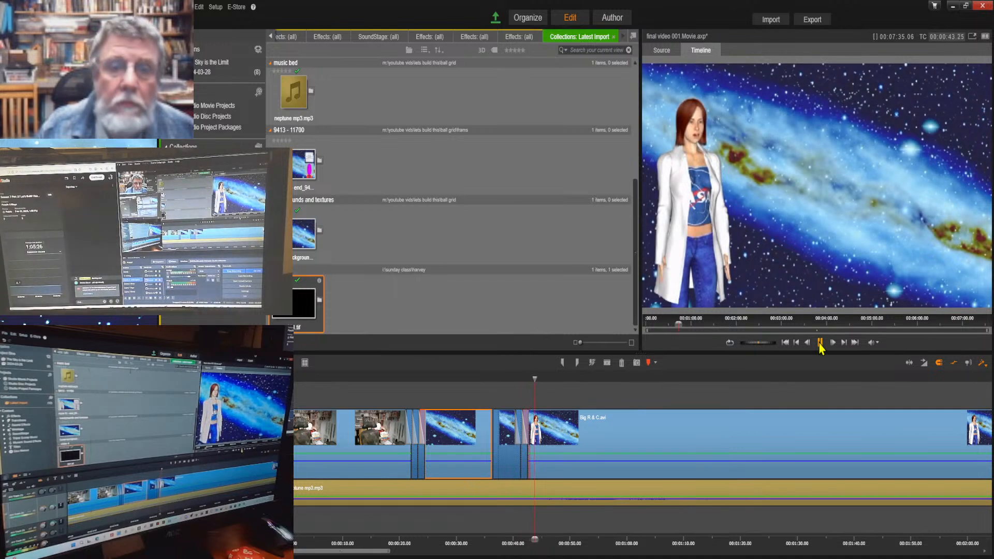
Replay the movie from 00:00:22.14 to 00:00:42.05 to hear the music under the 400 a.avi clip and the following transition.
left_click(820, 343)
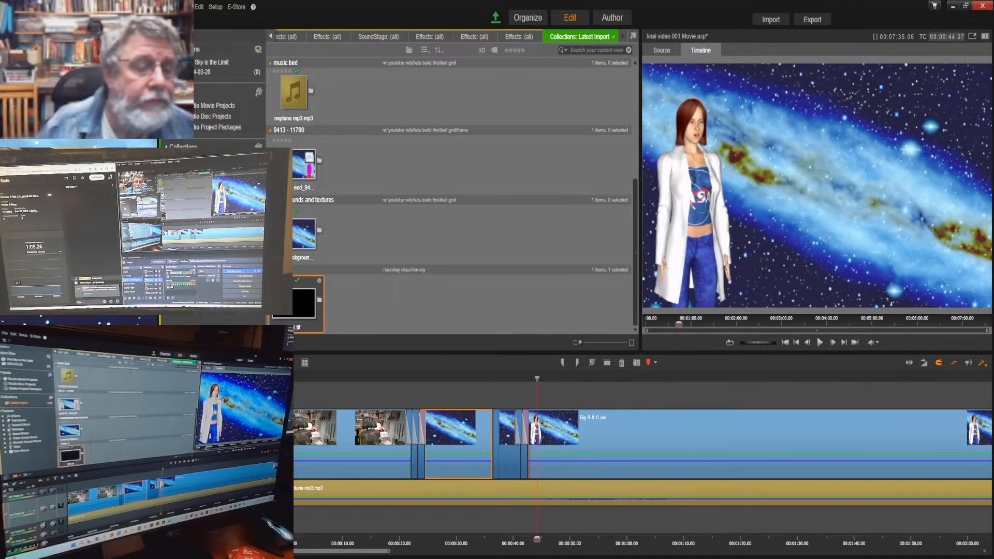
left_click_drag(536, 540, 413, 540)
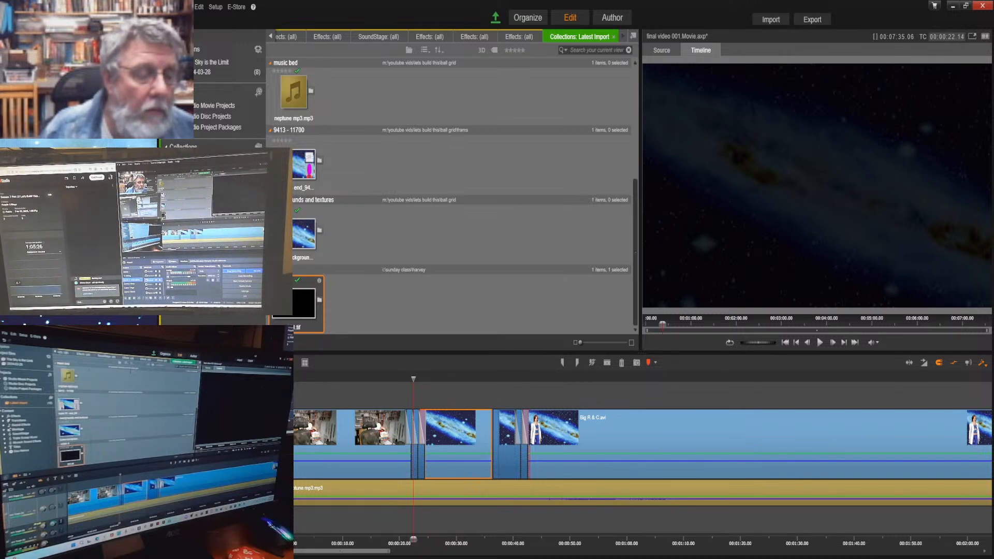
left_click(820, 345)
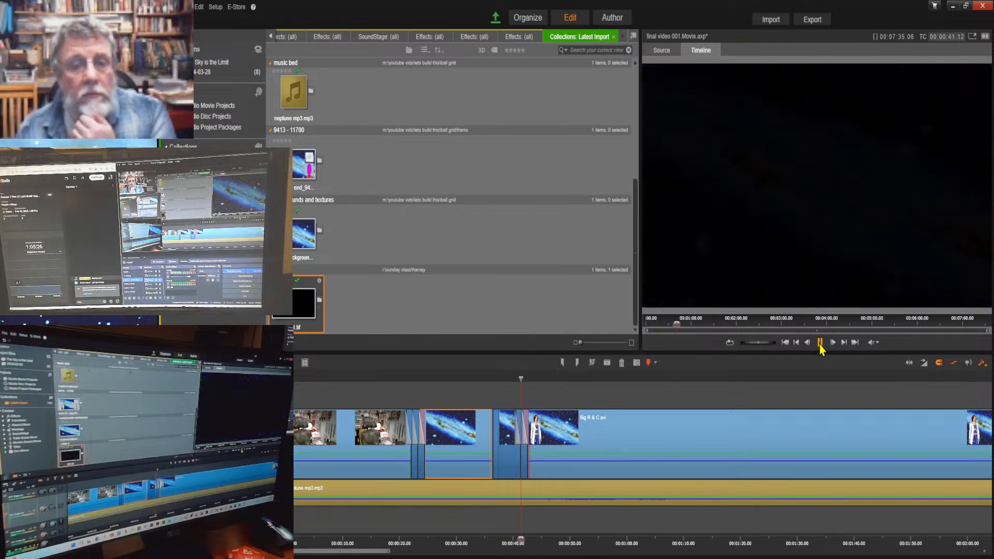
left_click(820, 346)
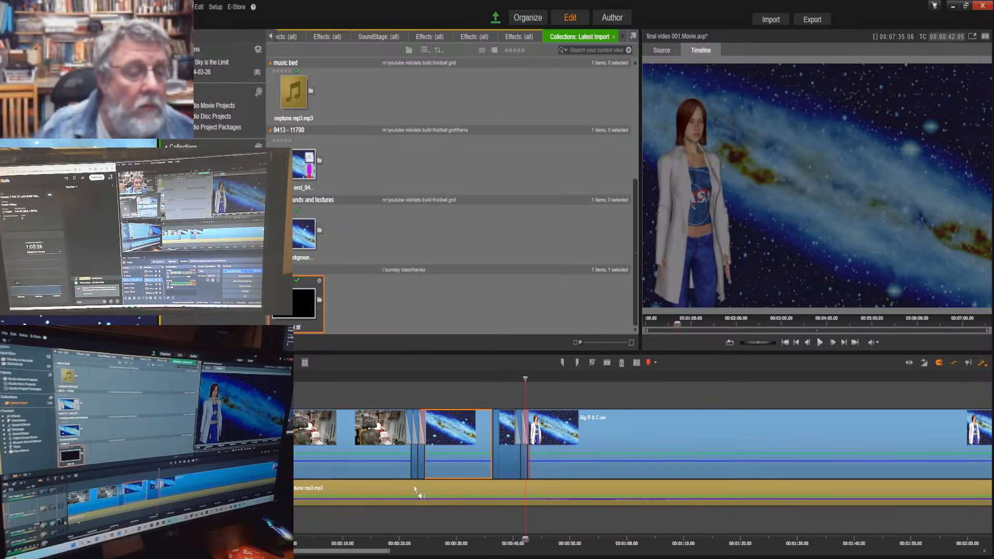
Replay the movie from 00:00:21.14 through the globe to 00:00:29.08 to check the music level again.
left_click_drag(524, 541, 407, 540)
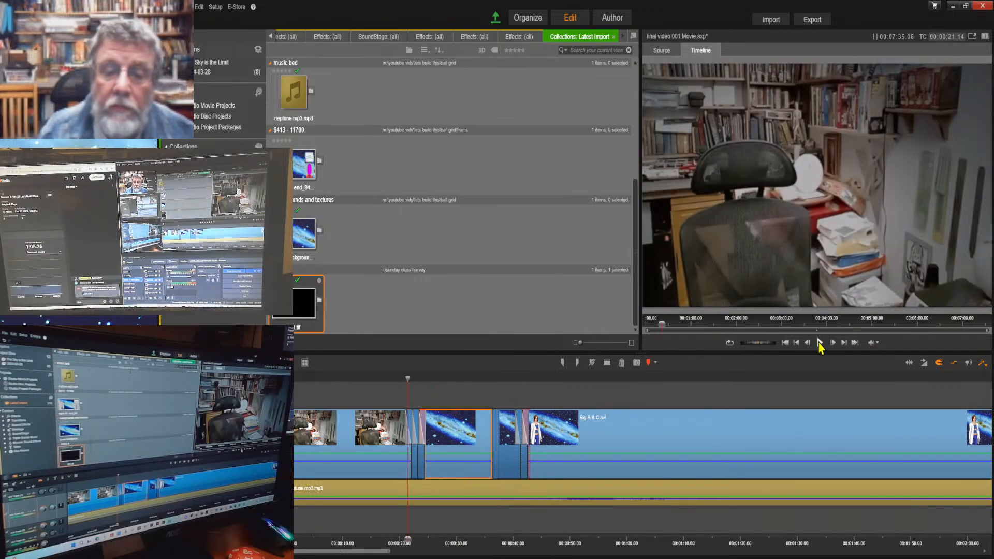
left_click(820, 343)
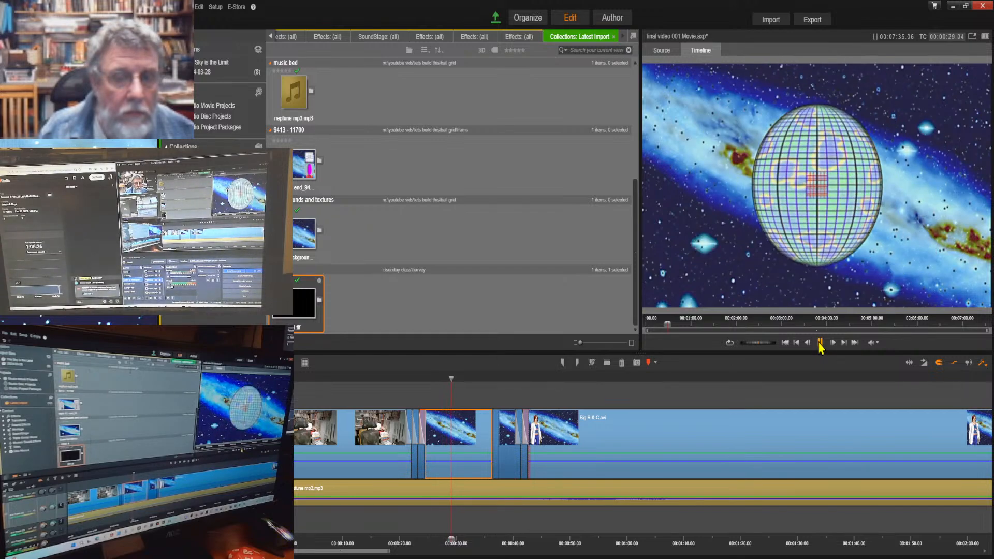
left_click(820, 343)
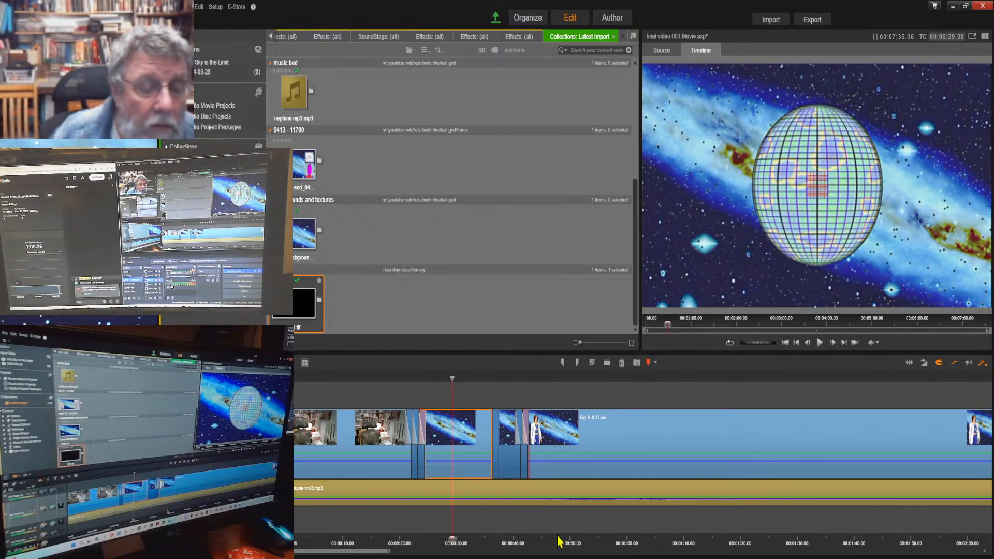
Locate the start of the intro clip's closing fade at 00:00:21.05 and view that section in close detail.
left_click_drag(481, 542, 895, 540)
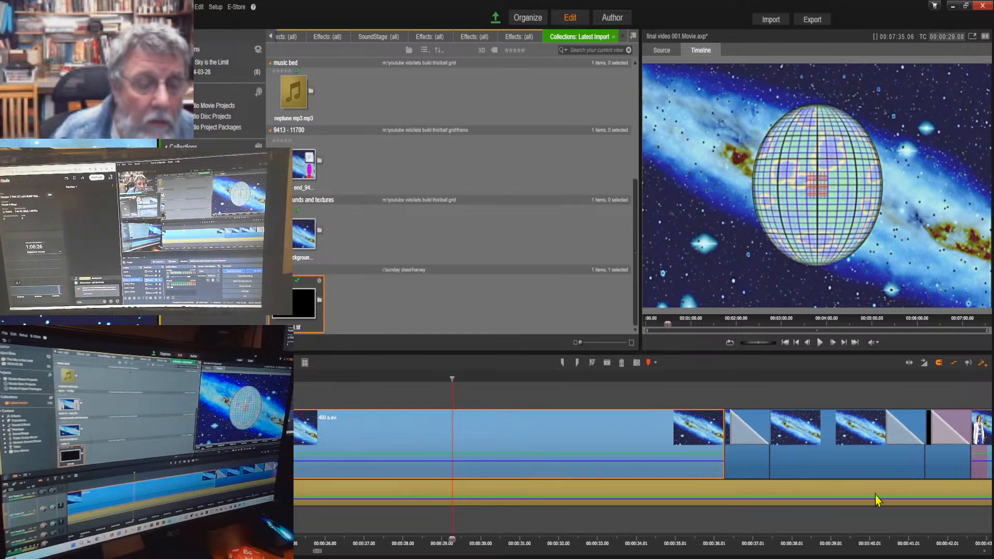
left_click(785, 343)
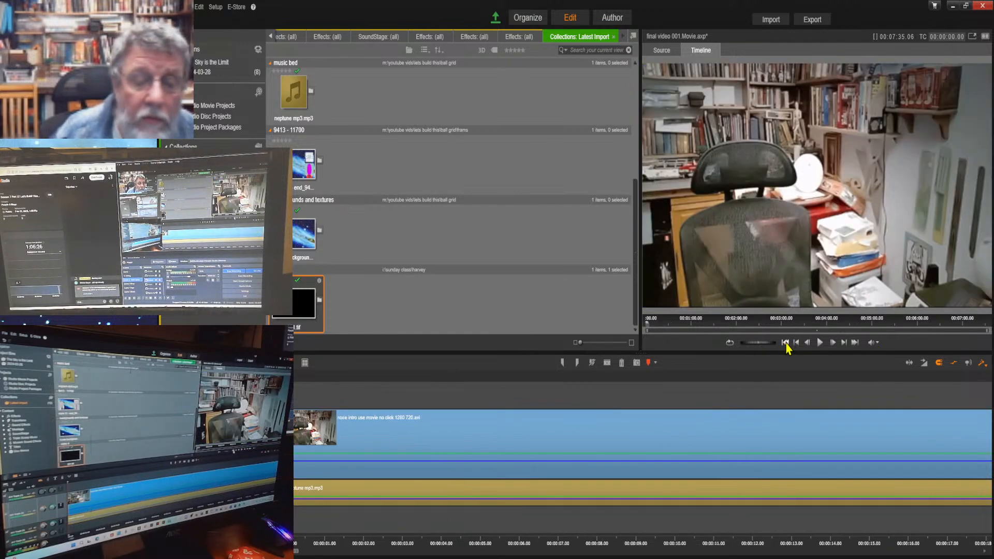
left_click(843, 343)
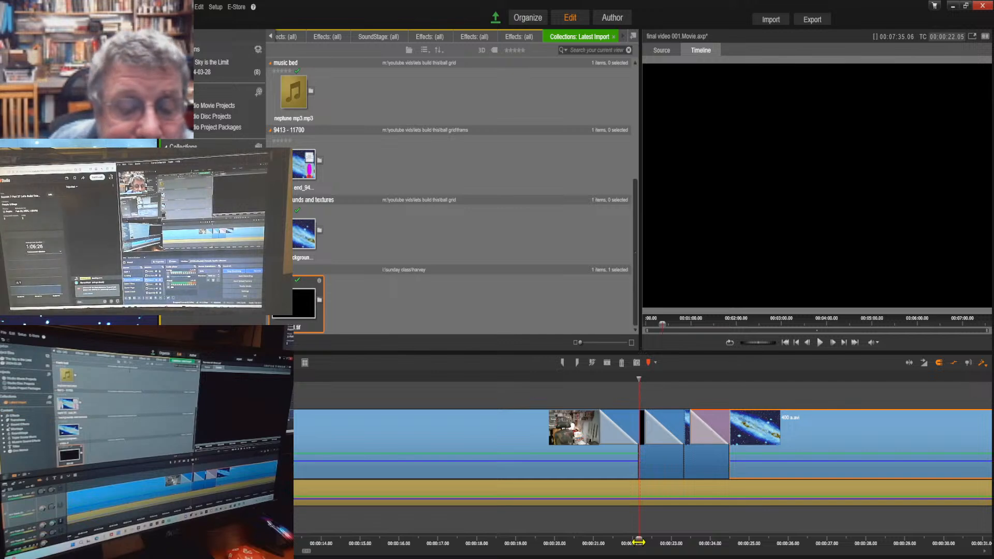
left_click_drag(638, 540, 599, 545)
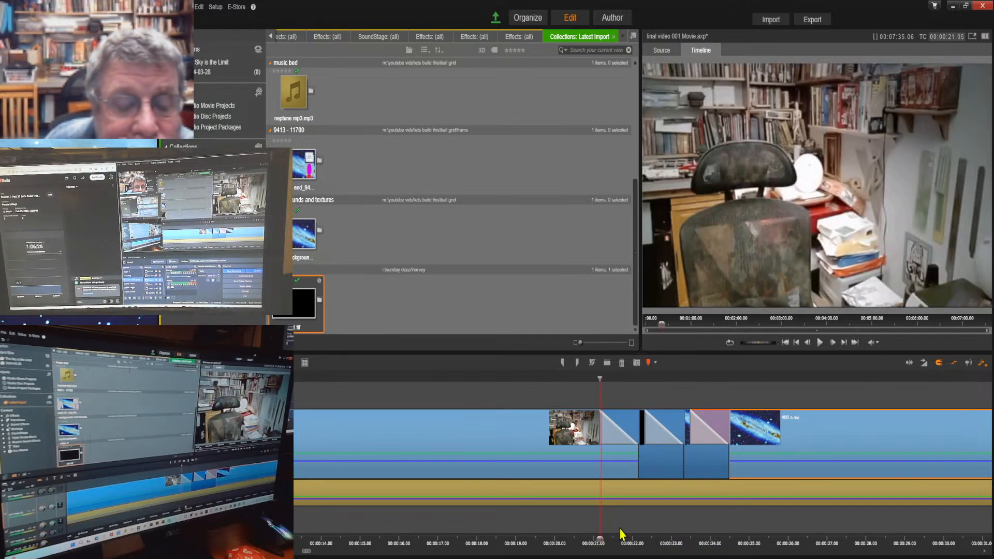
left_click_drag(613, 540, 706, 539)
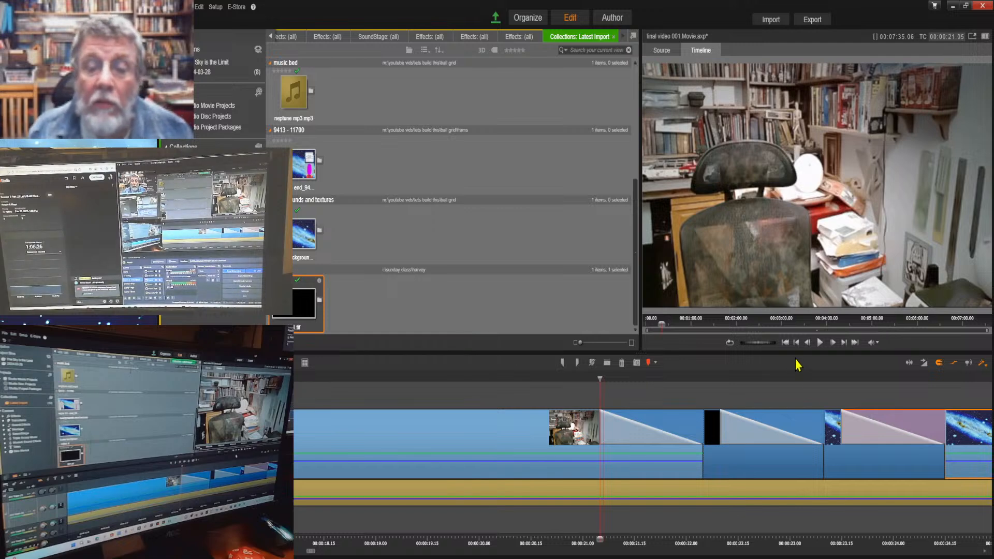
Lower the volume of neptune mp3.mp3 under the intro, working from the movie's beginning.
left_click(784, 343)
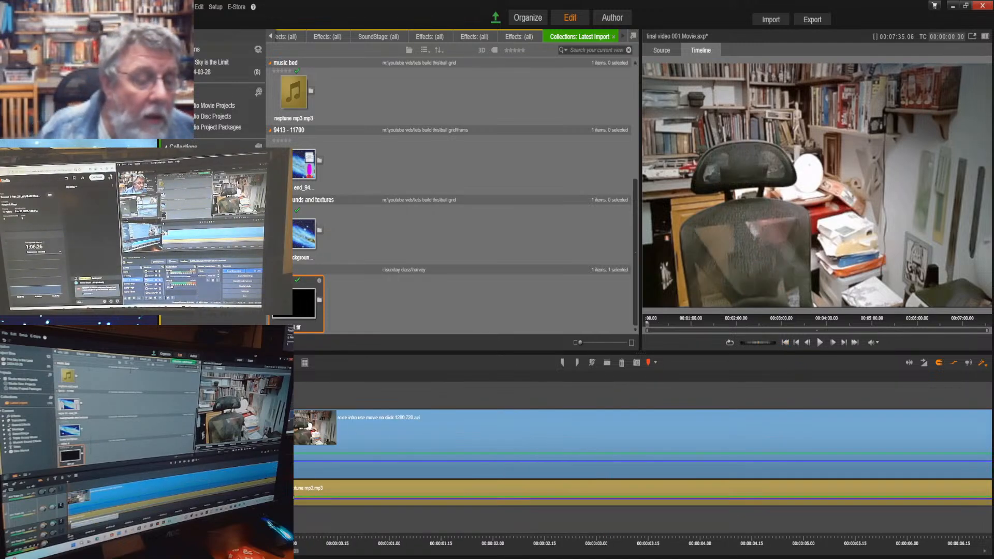
left_click(293, 497)
left_click(299, 521)
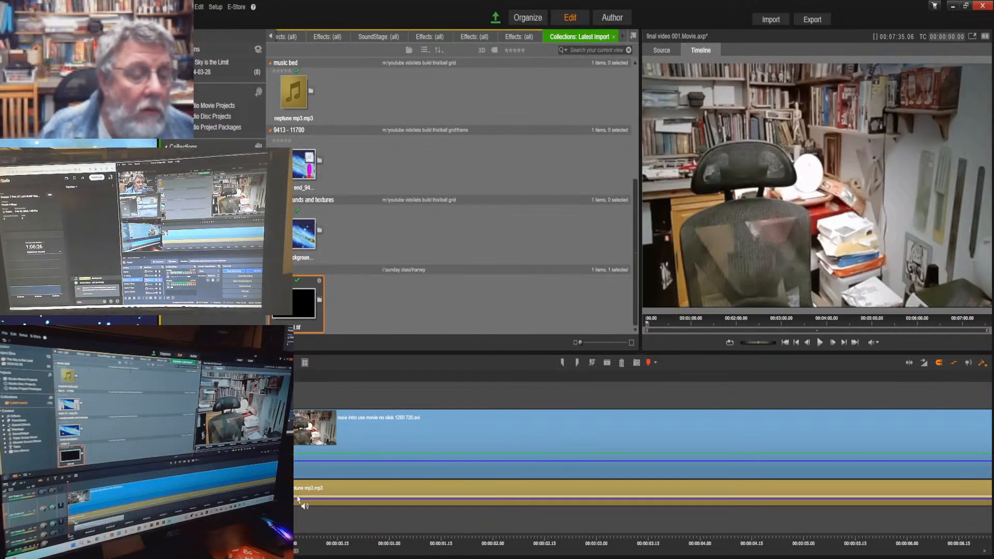
key("space")
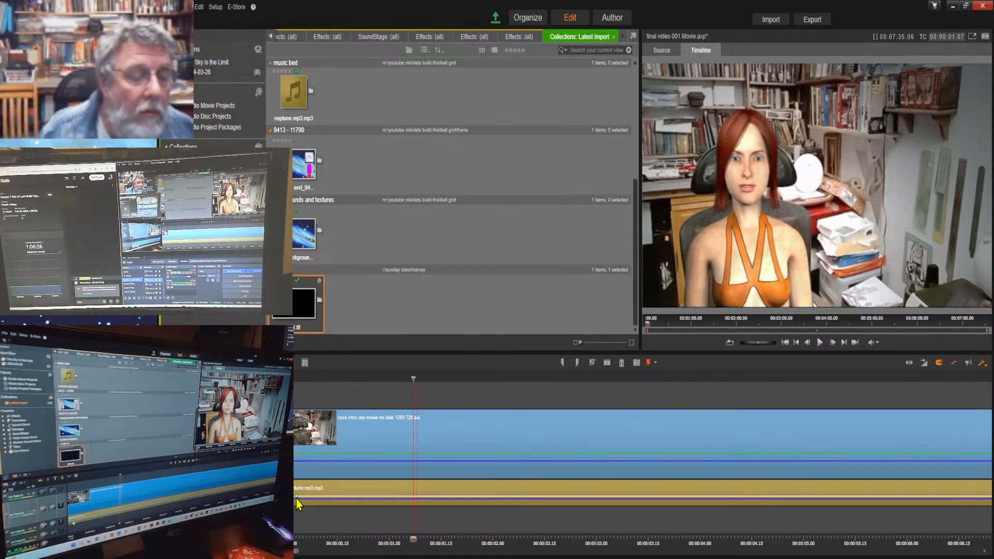
left_click_drag(291, 497, 293, 512)
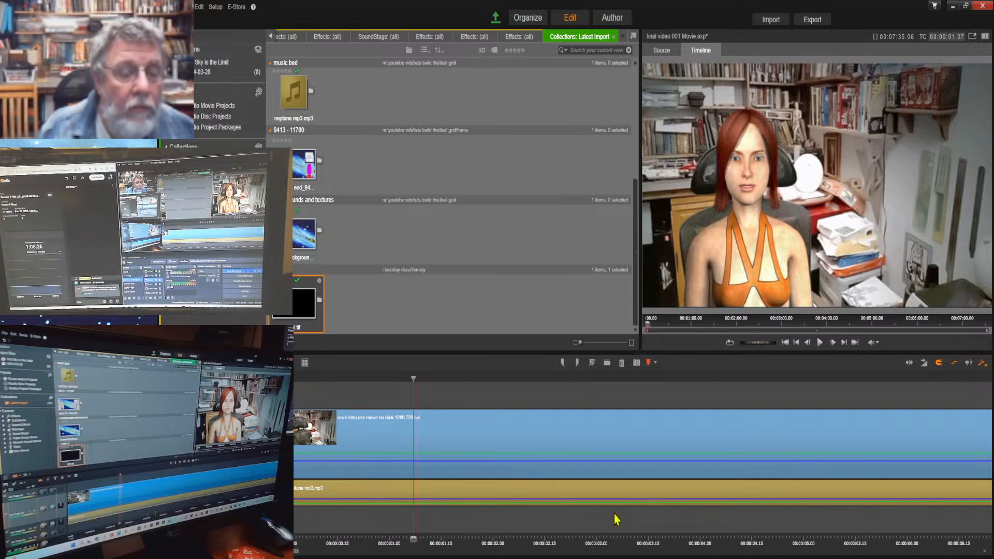
Adjust the neptune mp3.mp3 volume at 00:00:21.05, where the intro clip's closing fade begins, to set a volume keyframe there.
left_click(845, 342)
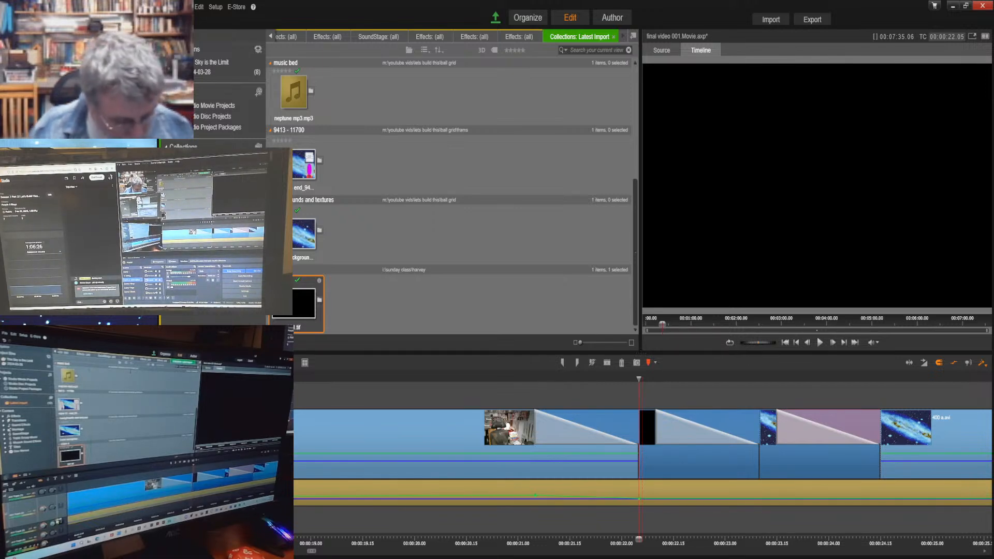
left_click(590, 542)
left_click(535, 543)
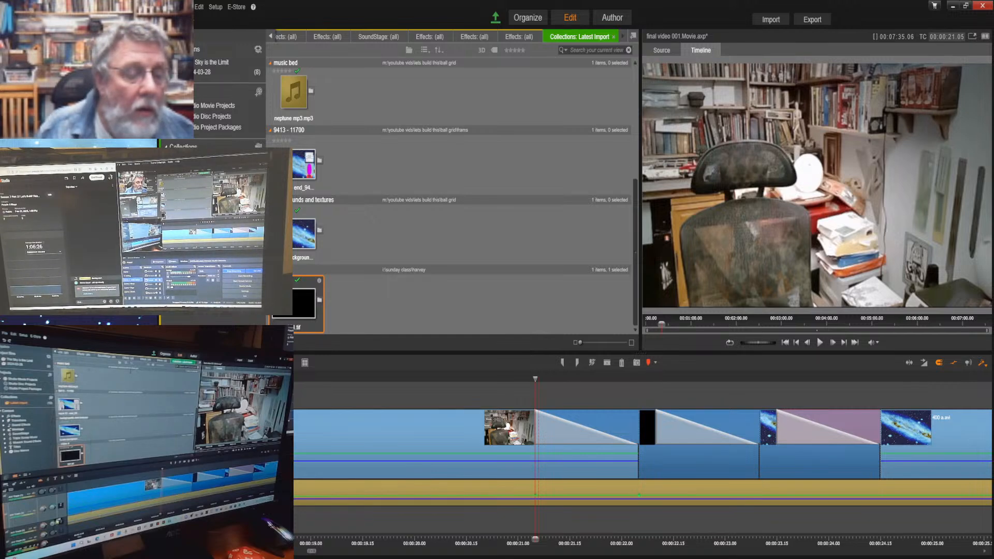
left_click_drag(275, 491, 275, 495)
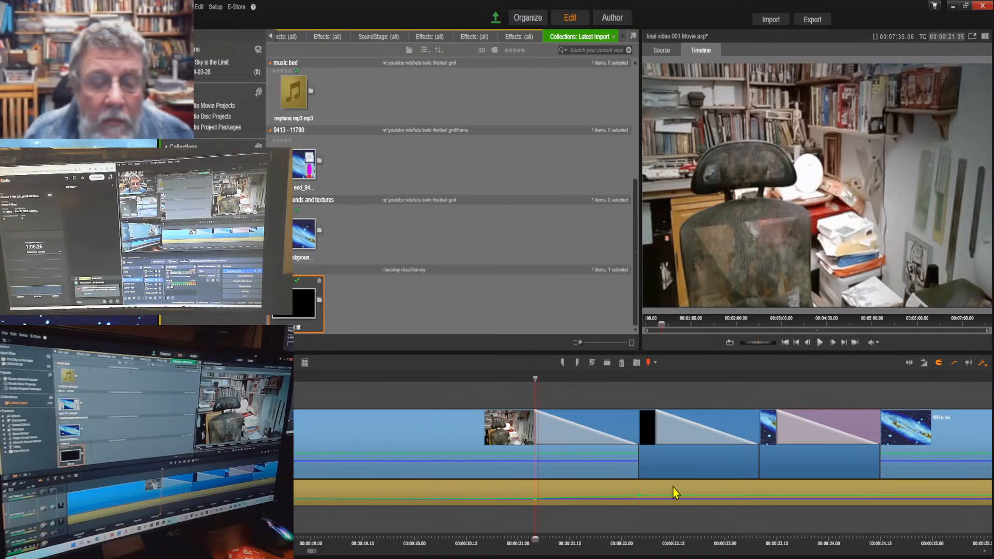
Remove the music's volume keyframe at the intro clip's end, 00:00:22.05.
left_click(639, 495)
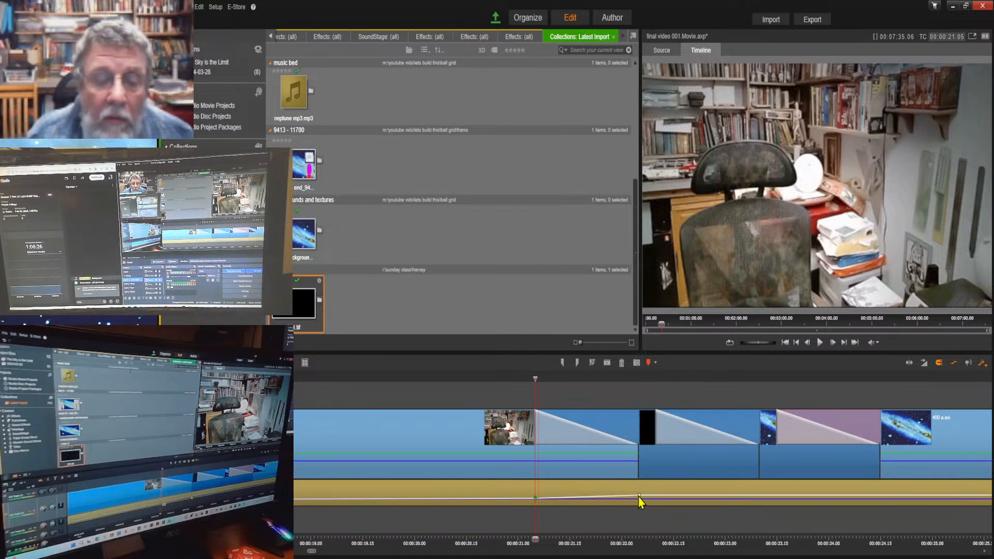
left_click(640, 500)
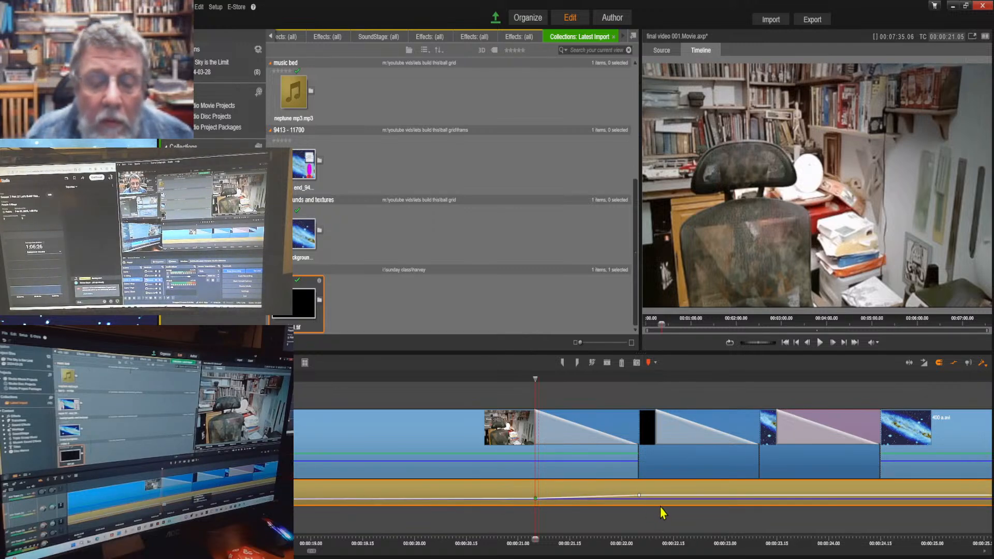
key("ctrl+z")
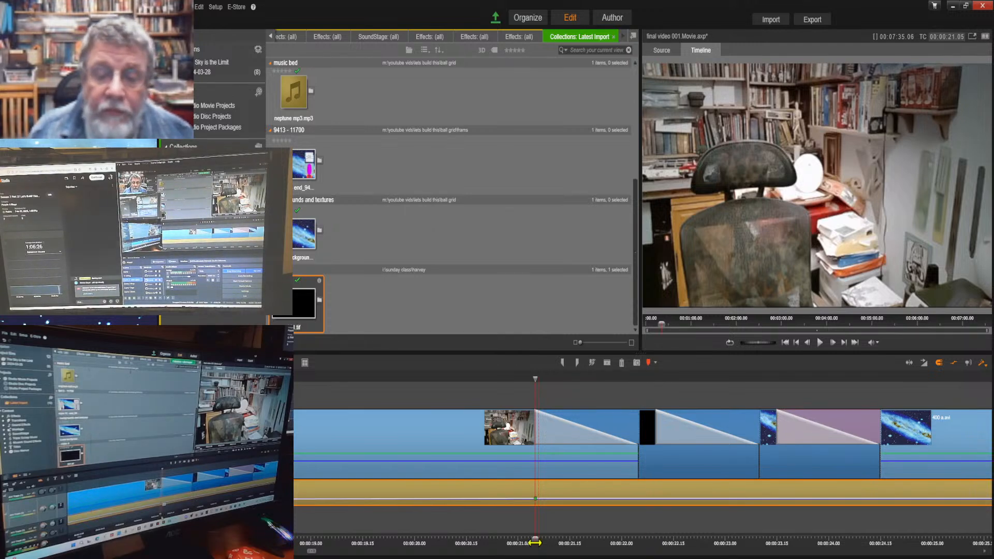
Raise the music volume at 00:00:24.15, where the transition into 400 a.avi ends.
mouse_move(535, 540)
left_mouse_down()
mouse_move(907, 541)
mouse_move(535, 540)
left_mouse_up()
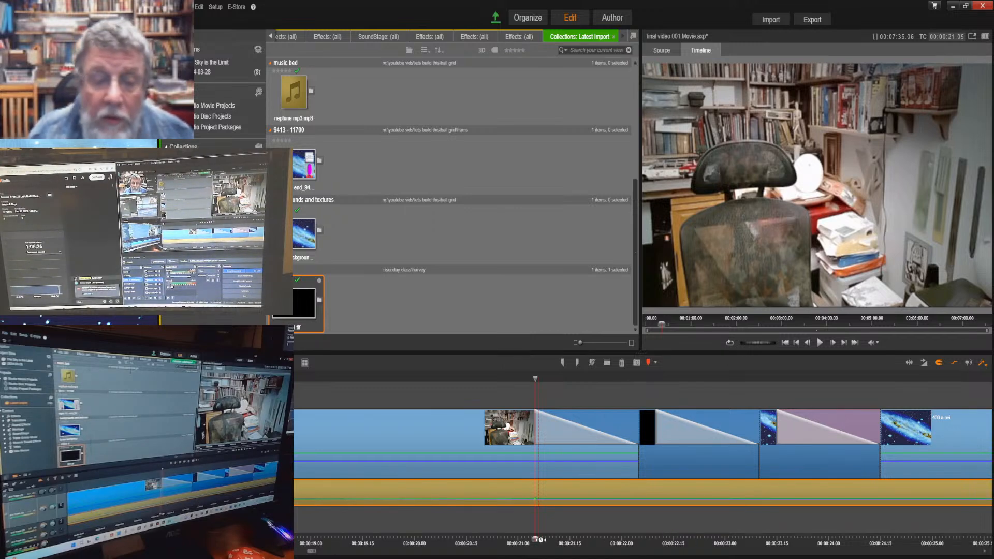
left_click_drag(540, 540, 881, 539)
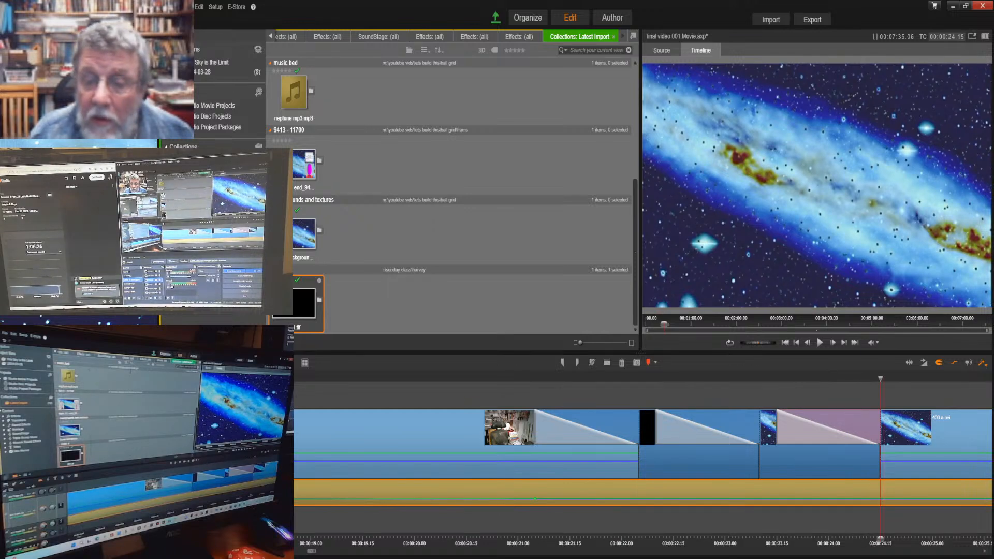
left_click(881, 500)
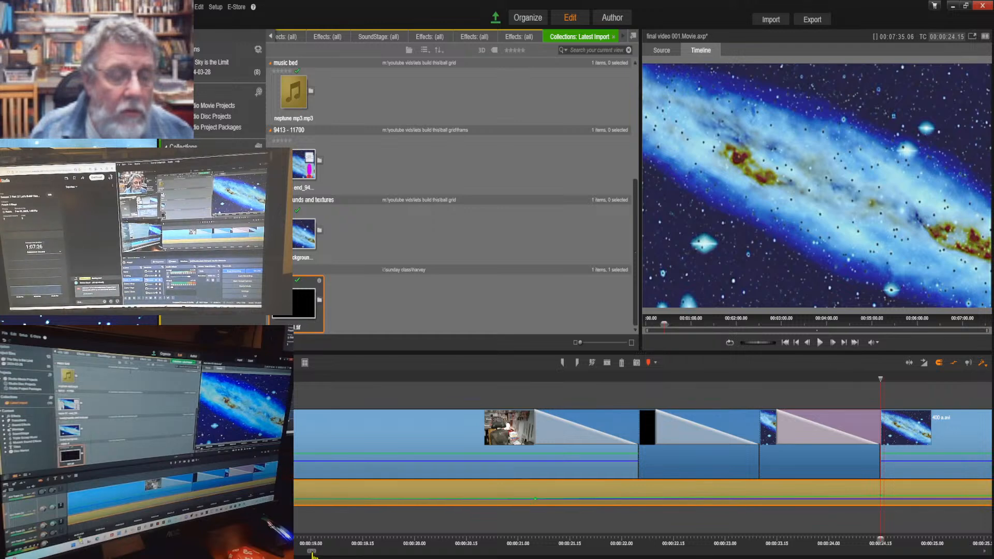
Set a music volume keyframe at 00:00:41.19, where the transition from black into Big R & C.avi begins.
left_click_drag(310, 553, 333, 555)
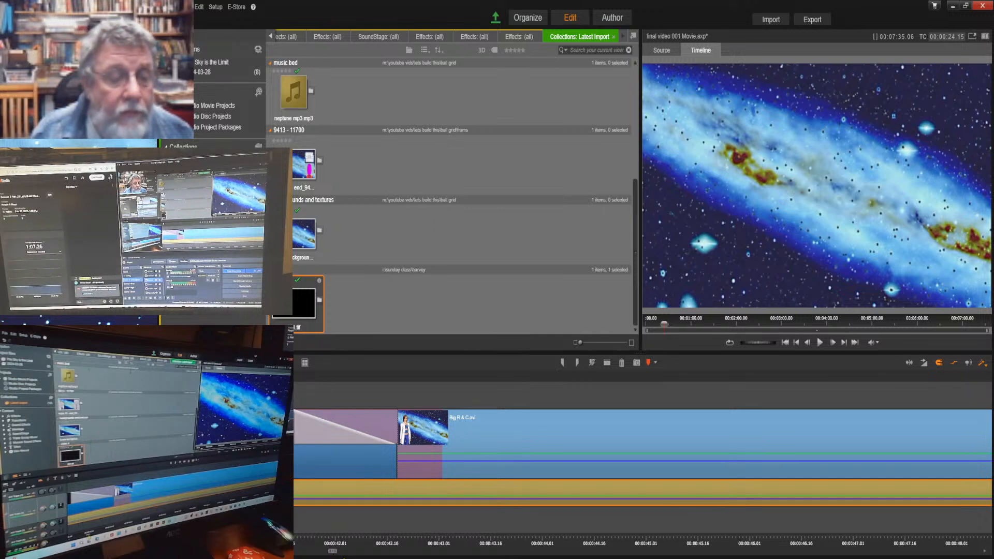
left_click_drag(335, 553, 392, 555)
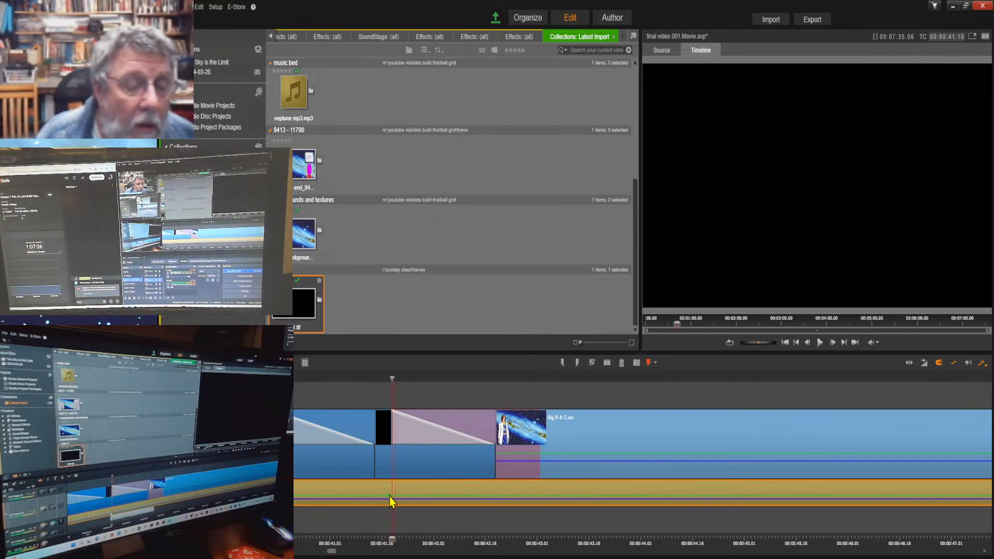
key("Home")
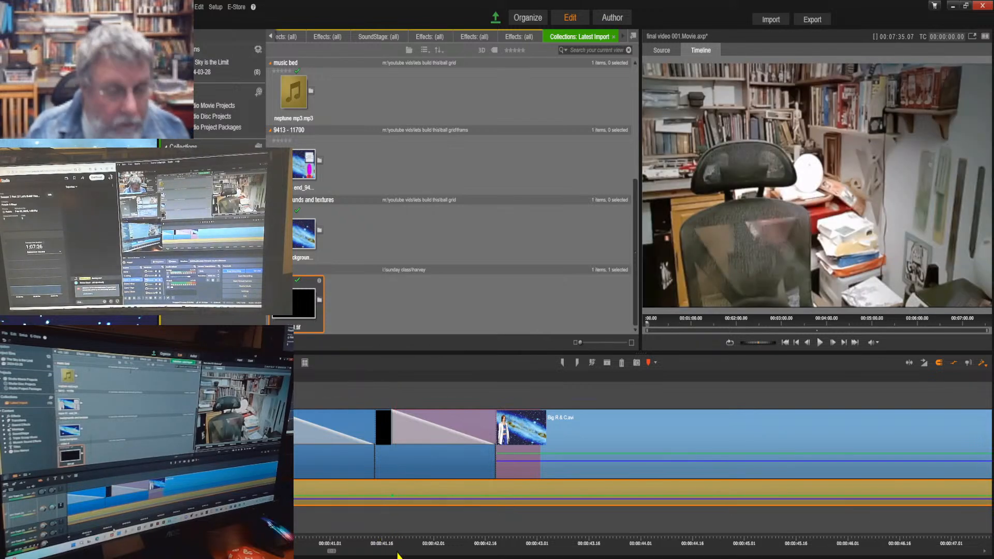
left_click(392, 541)
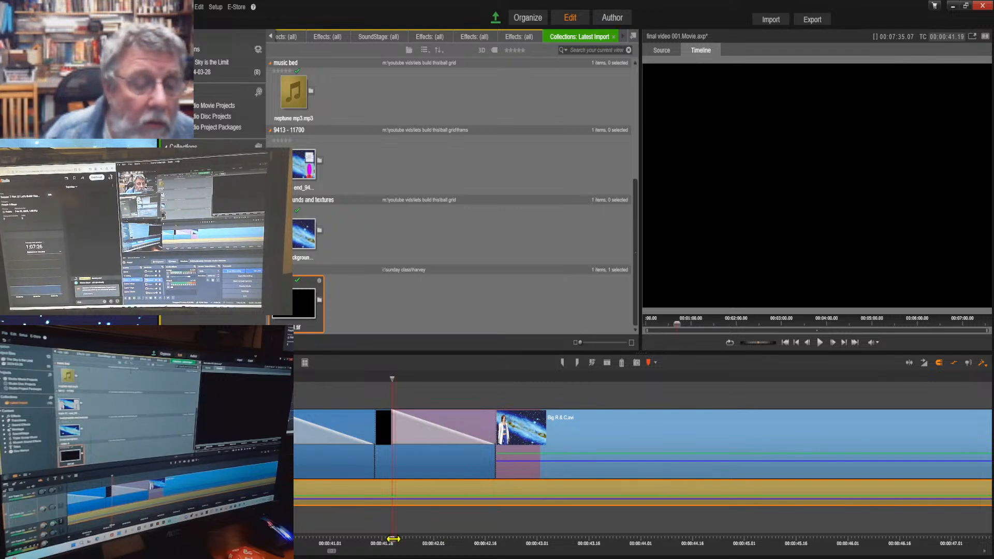
Lower the music volume at 00:00:42.19, where the transition into Big R & C.avi ends.
left_click_drag(392, 539, 496, 548)
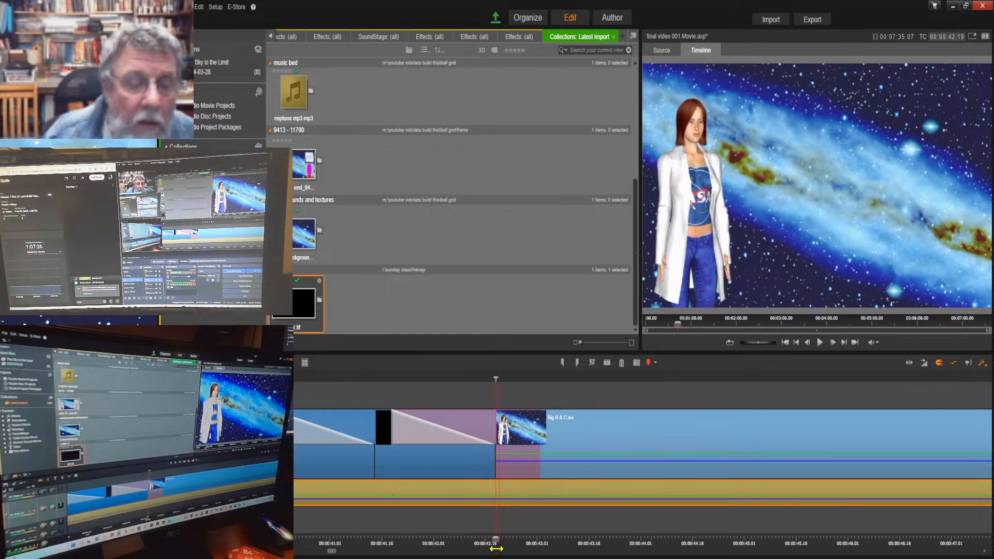
left_click(493, 496)
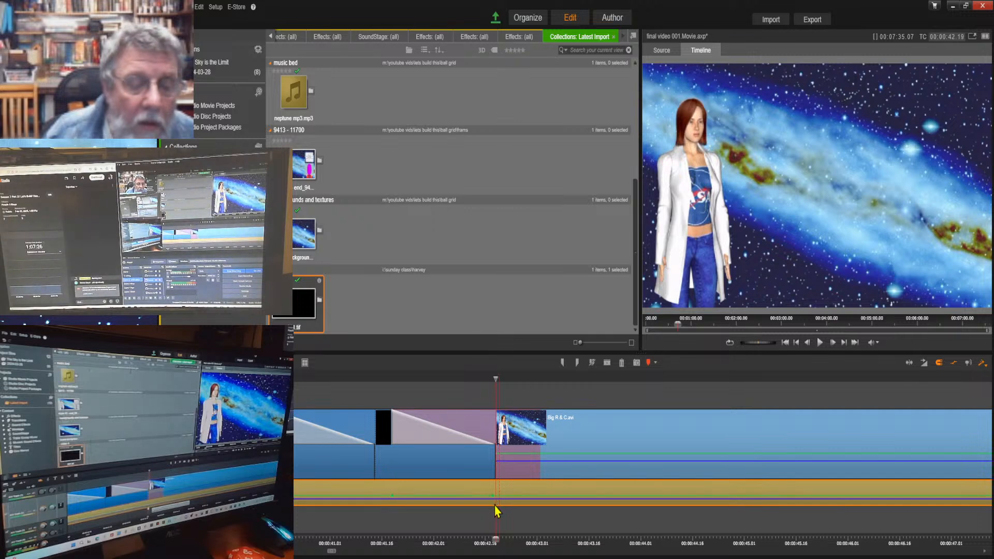
left_click_drag(492, 495, 495, 496)
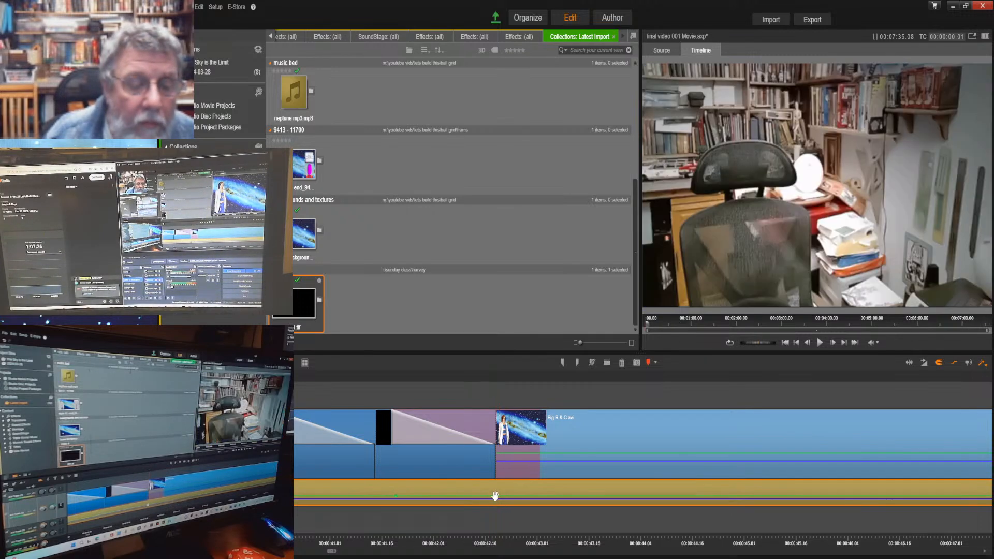
left_click(500, 542)
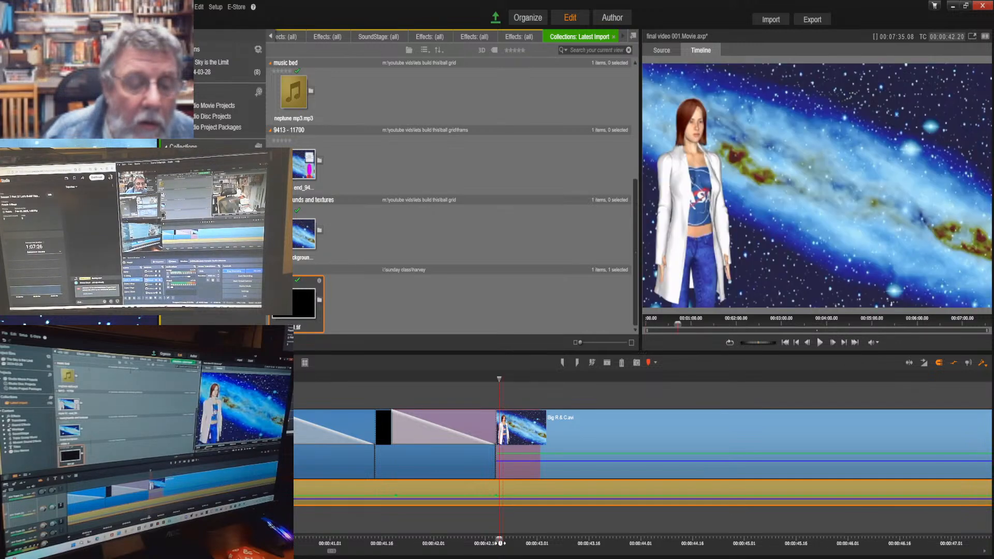
left_click(495, 541)
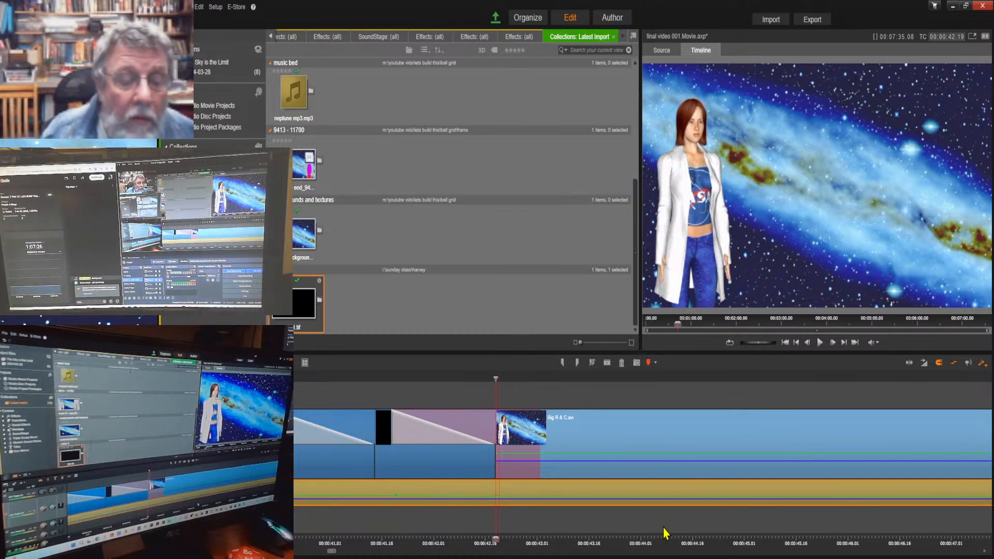
Lengthen the closing black 001.tif clip until it ends together with the music at 00:07:35.08.
left_click(855, 342)
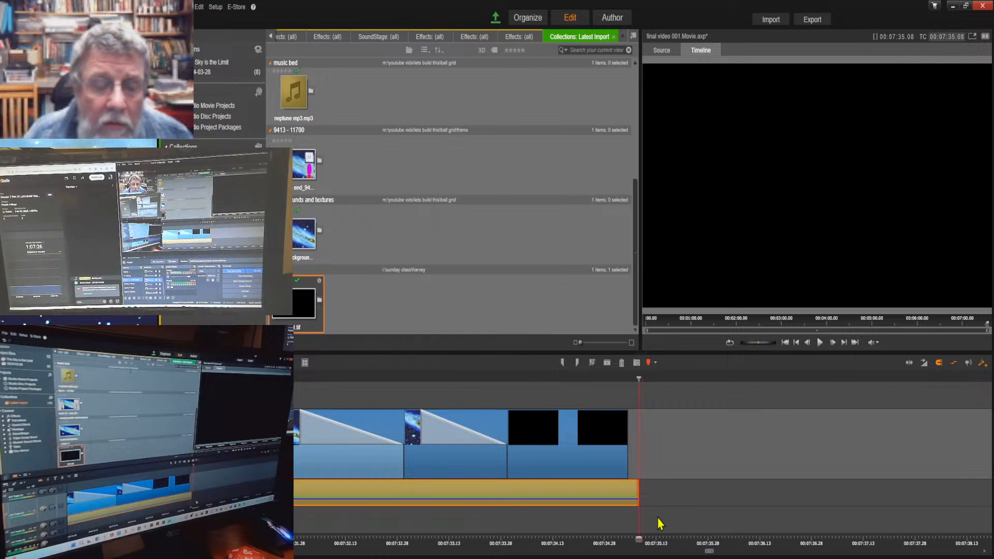
left_click(604, 458)
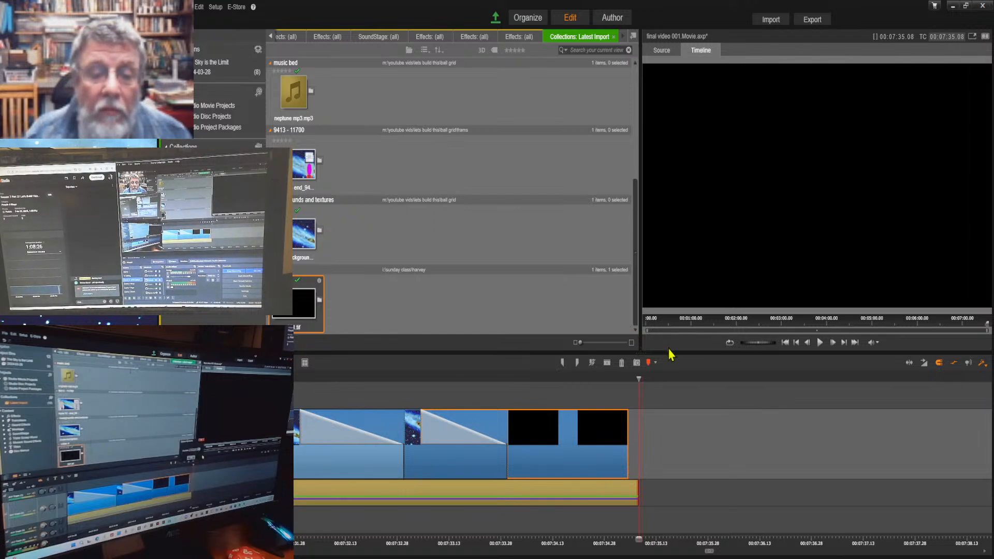
key("Return")
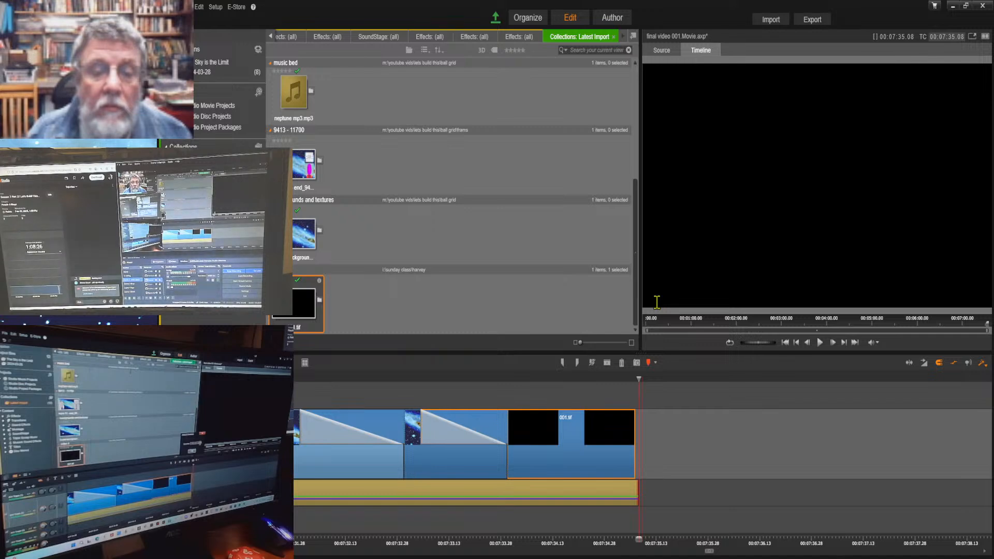
type("3")
key("Return")
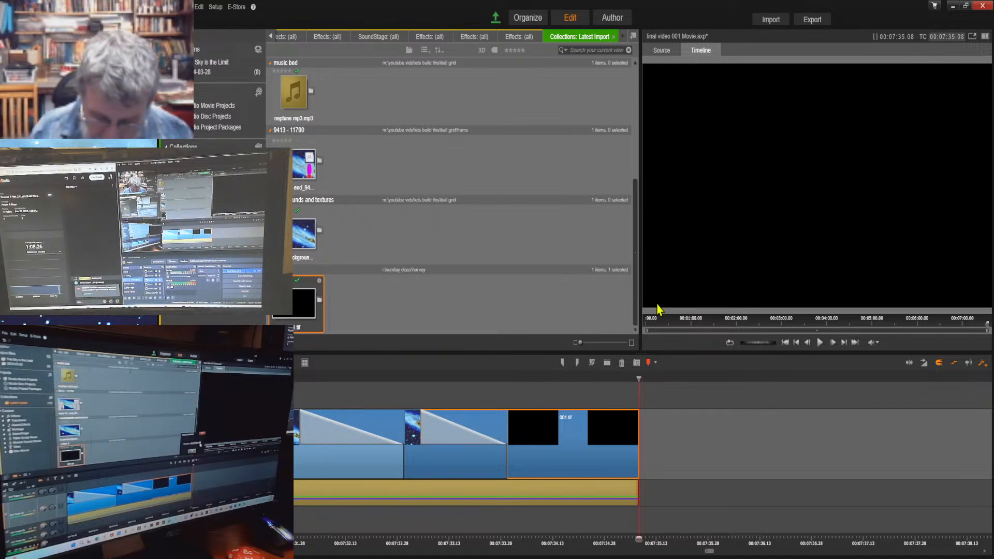
left_click(809, 344)
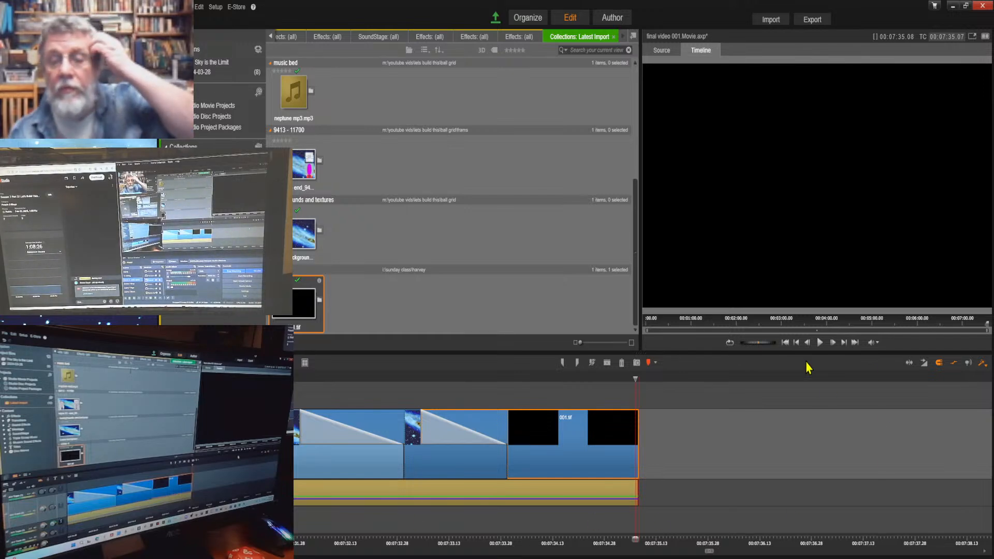
Select the neptune music clip and bring its volume keyframe down at 00:00:42.19, where Big R & C.avi is fully in.
left_click(785, 343)
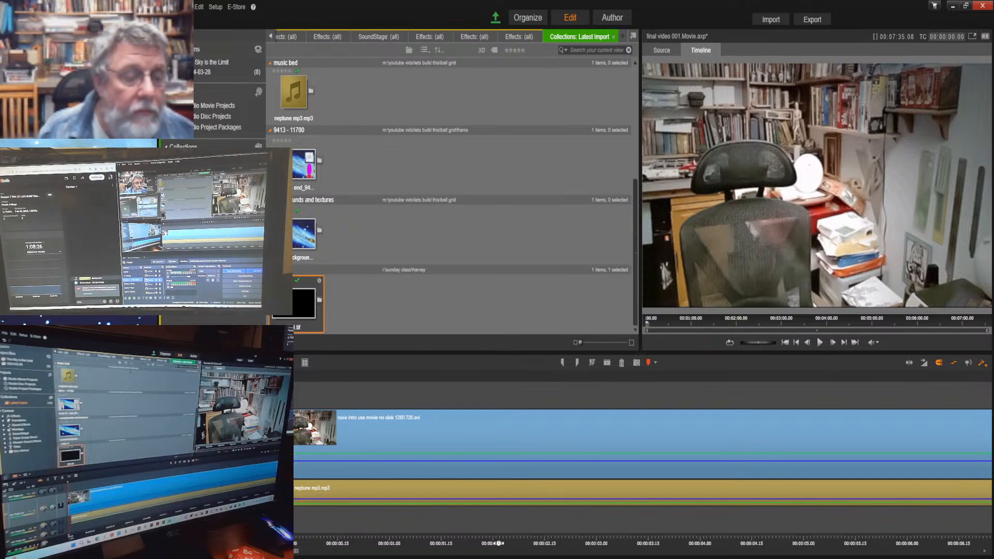
left_click(327, 486)
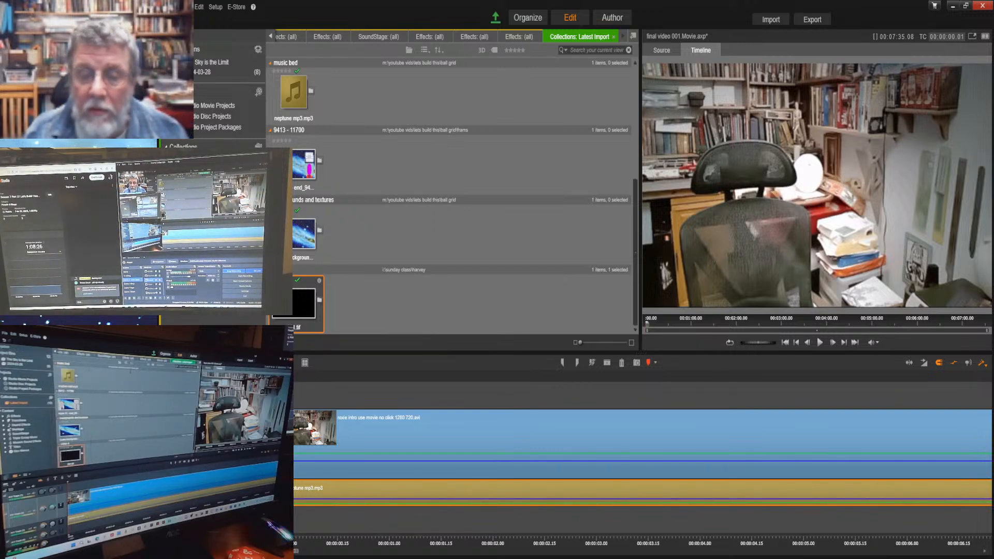
left_click_drag(897, 542, 766, 554)
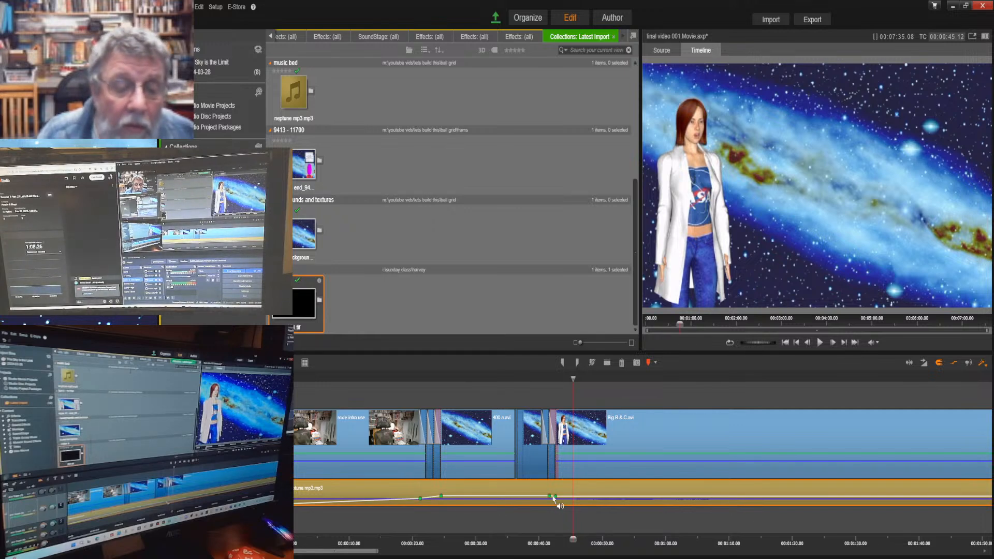
left_click_drag(573, 538, 420, 536)
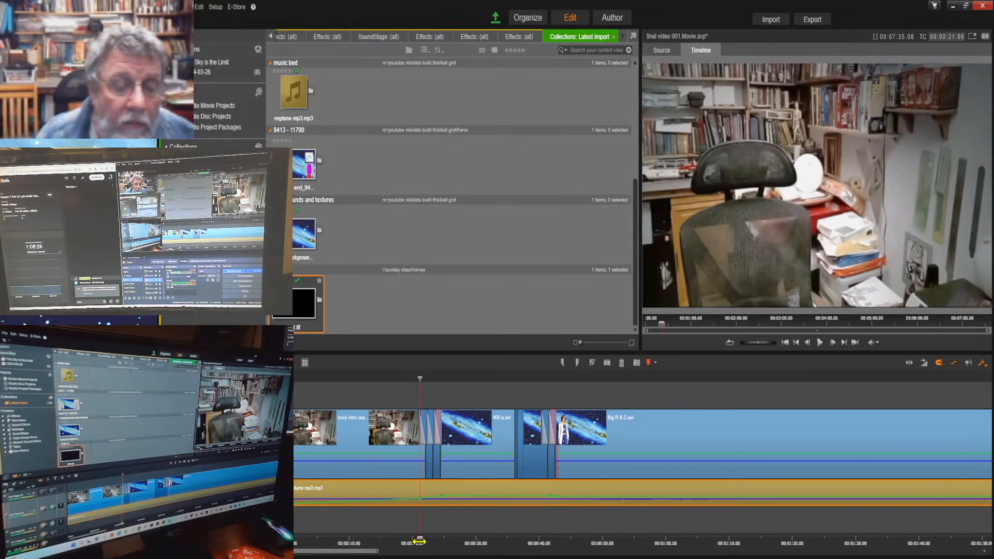
left_click_drag(419, 541, 555, 539)
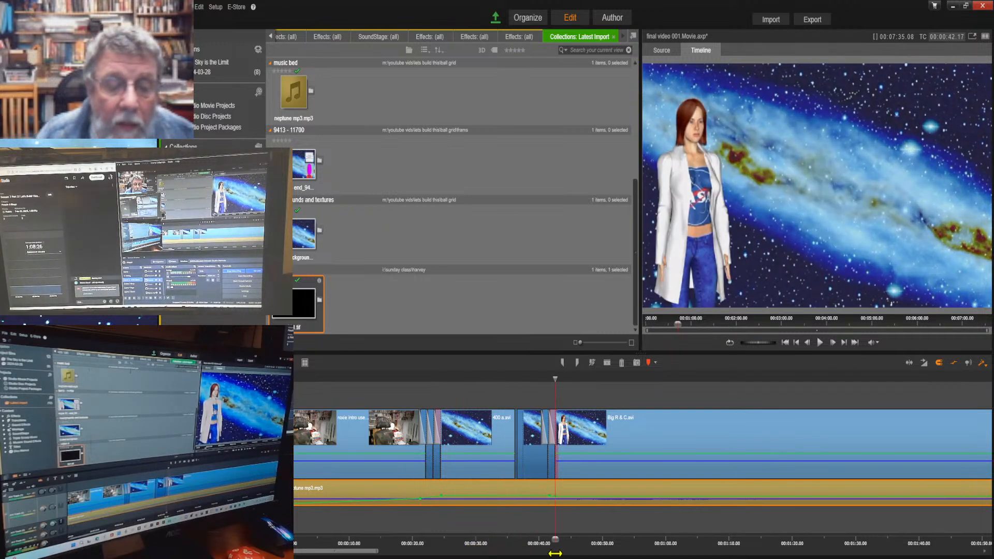
left_click(555, 553)
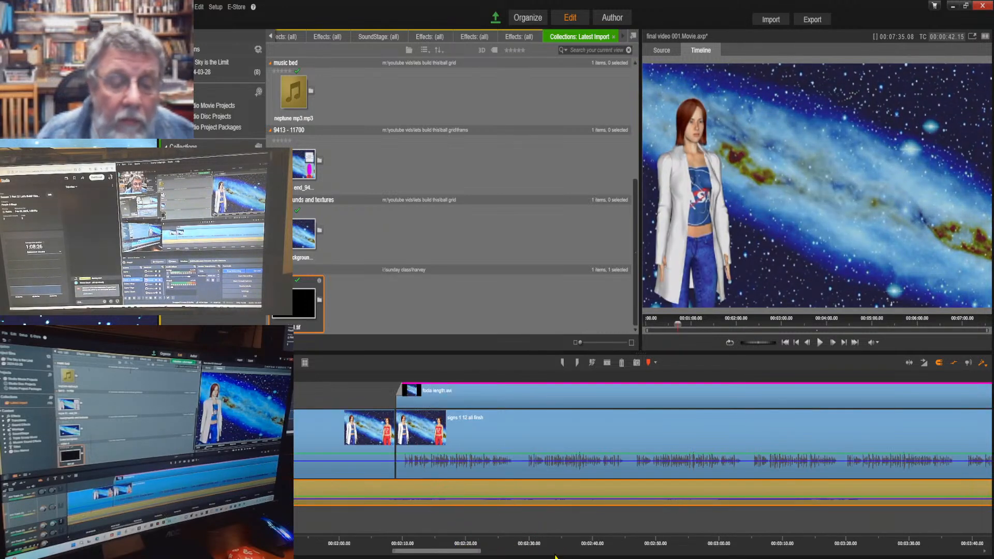
left_click(784, 342)
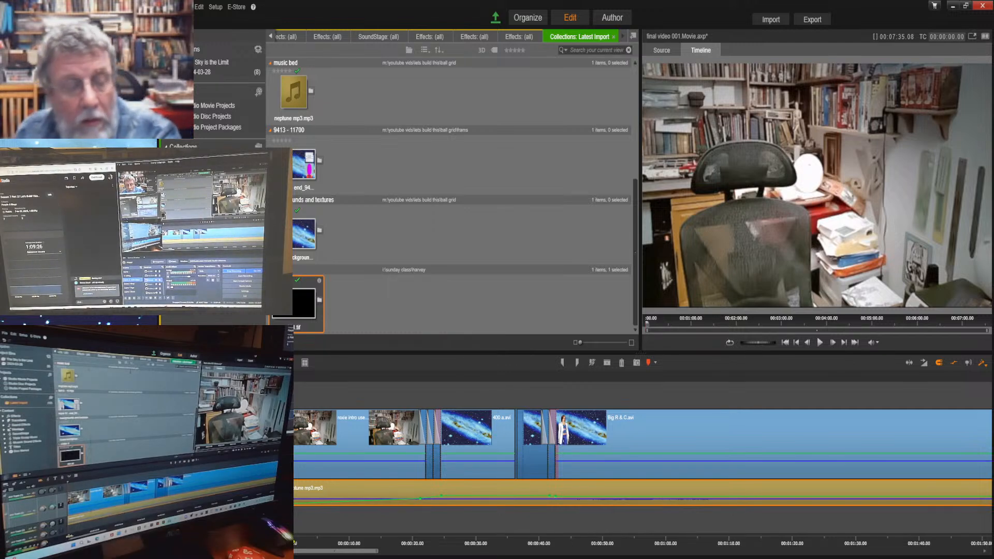
left_click_drag(290, 543, 556, 540)
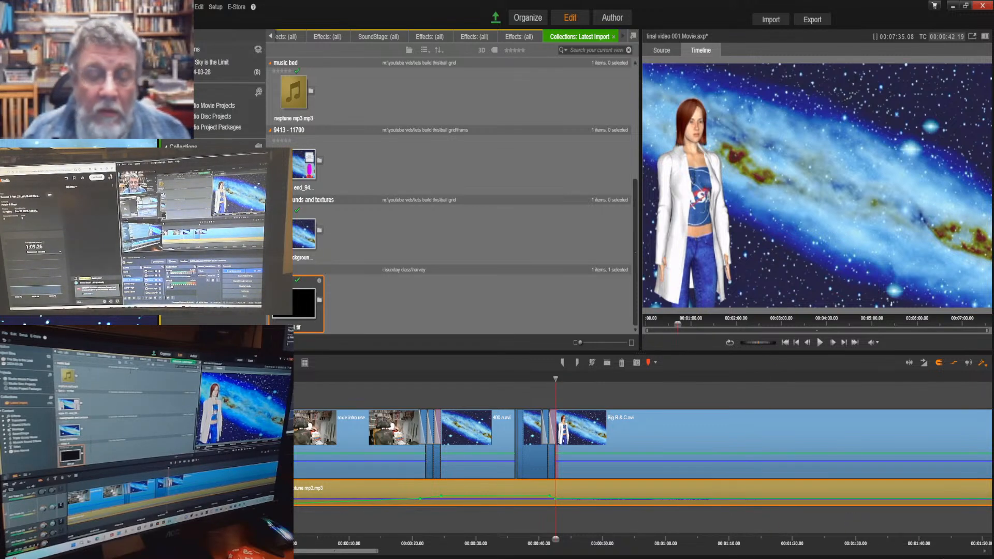
Set a music volume keyframe at 00:07:12.13, where the transition into Video out.avi begins.
left_click_drag(947, 544, 471, 545)
left_click_drag(931, 539, 562, 558)
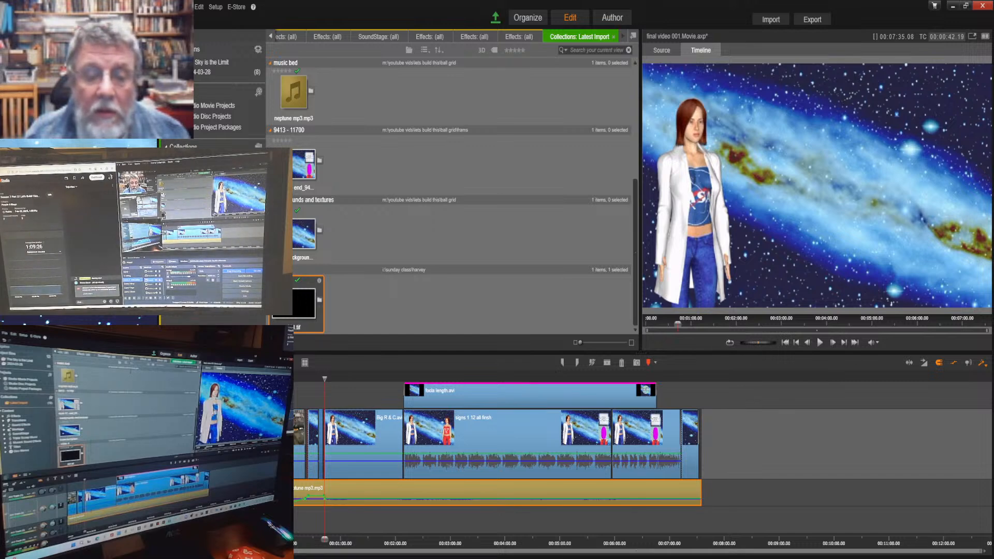
left_click_drag(325, 539, 678, 539)
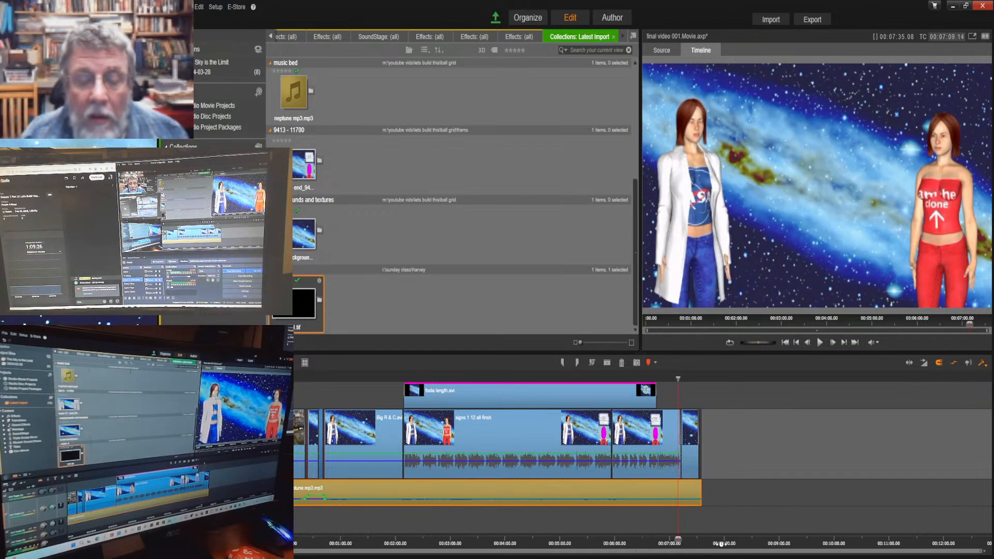
scroll(769, 545, "up", 4)
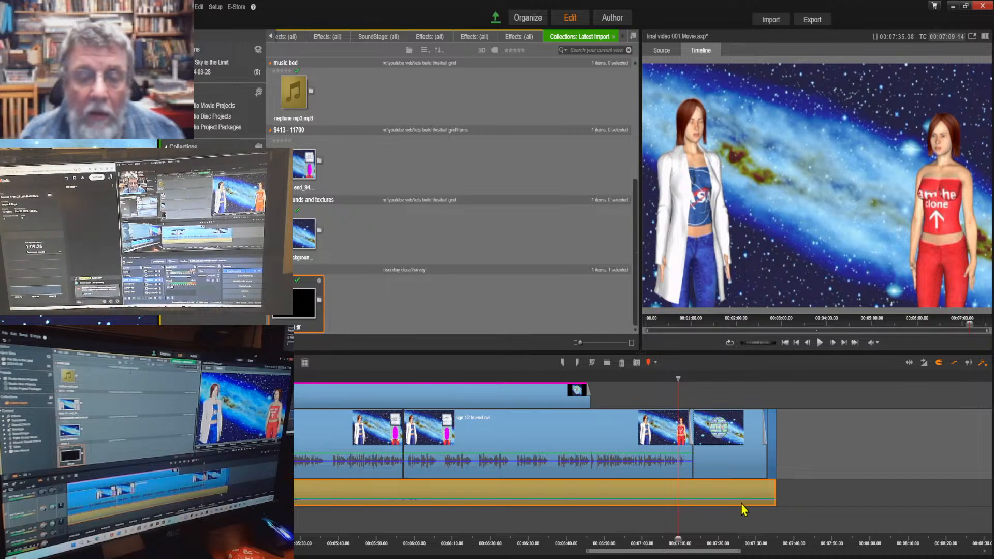
scroll(725, 543, "up", 3)
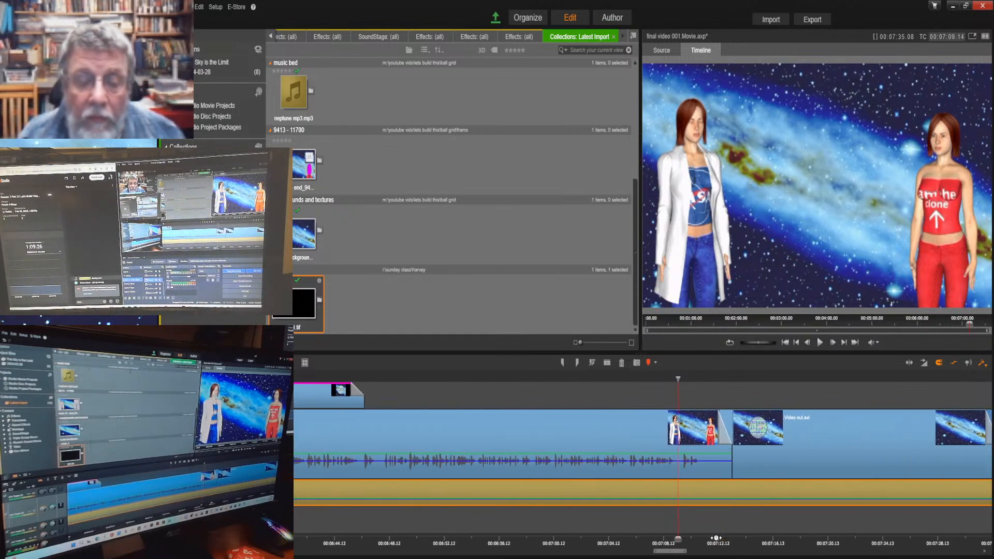
scroll(730, 540, "up", 2)
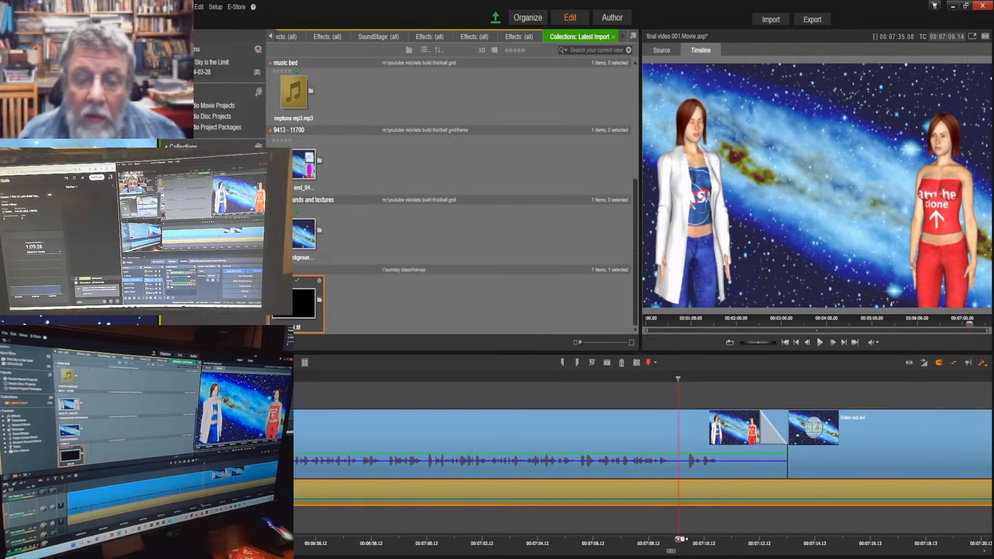
left_click_drag(677, 540, 760, 545)
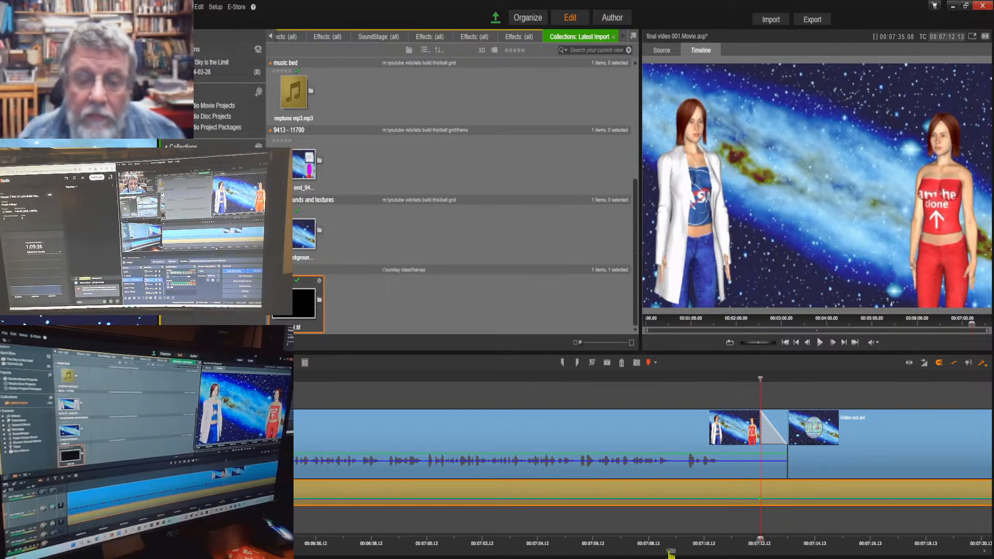
Add a music volume keyframe at 00:07:13.12, where the transition into Video out.avi ends, and raise the volume there.
left_click_drag(759, 541, 787, 540)
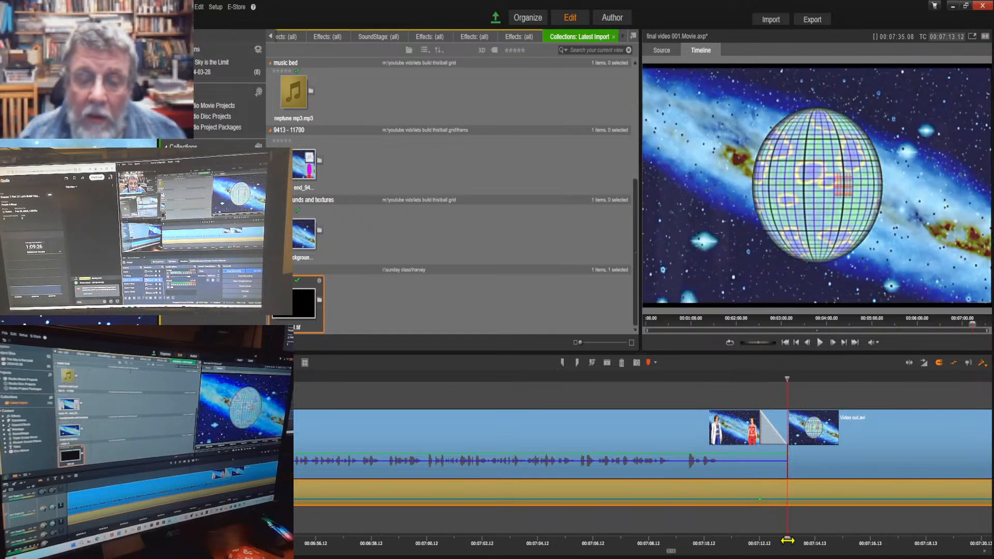
left_click(787, 500)
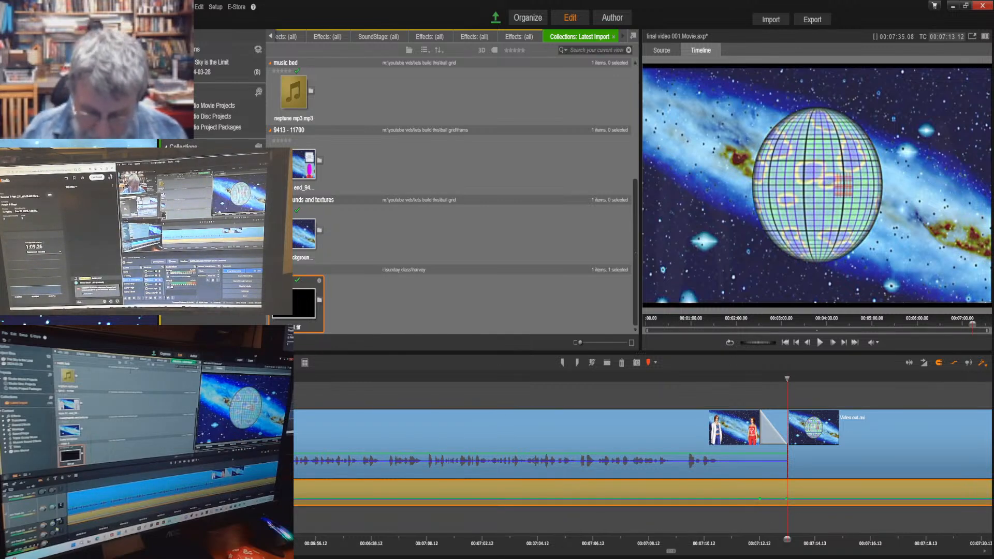
left_click(785, 342)
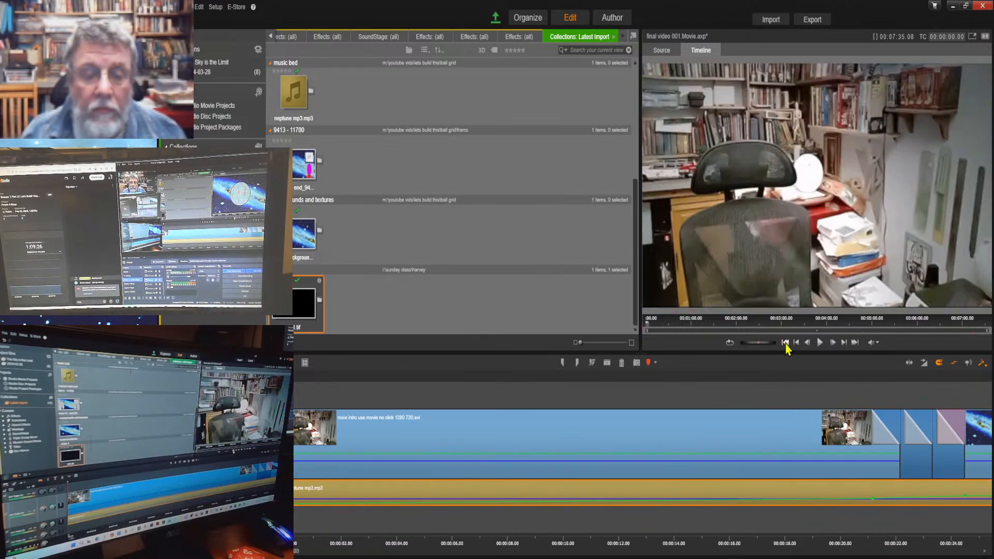
left_click_drag(953, 541, 762, 553)
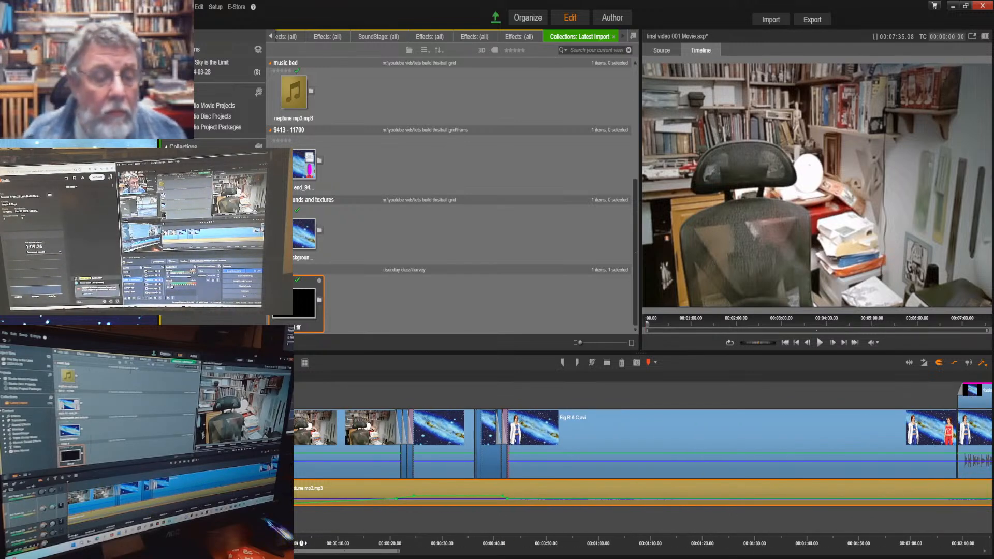
left_click_drag(294, 539, 414, 539)
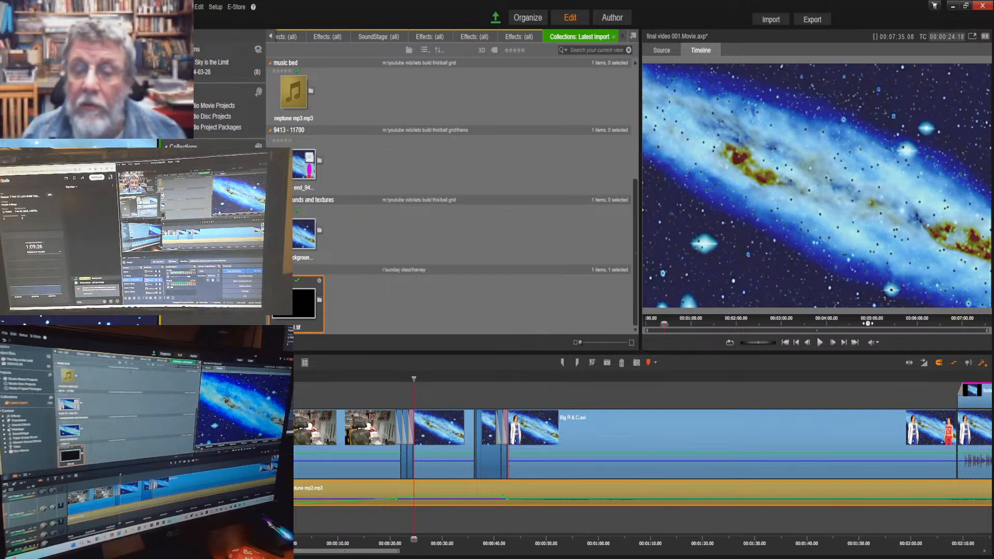
left_click(855, 343)
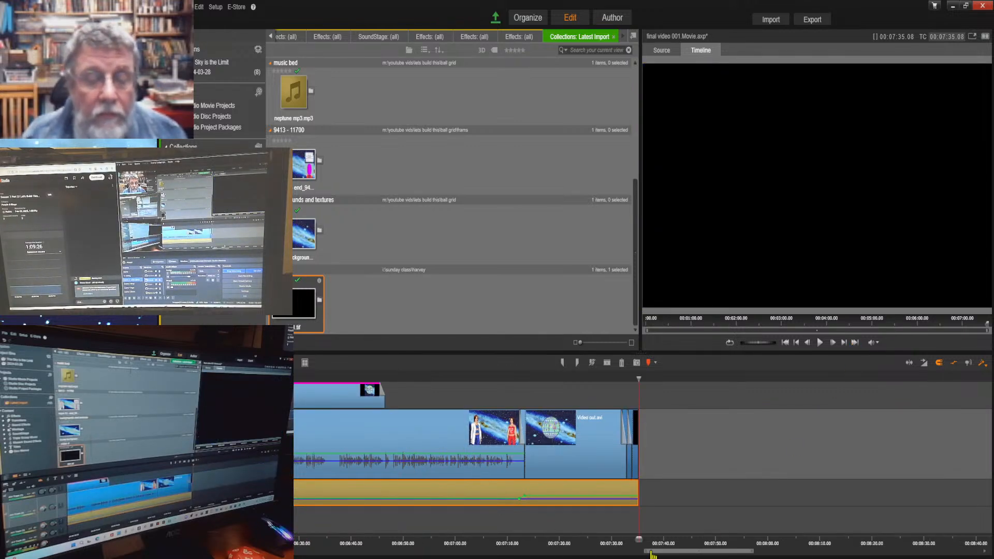
Play the movie's ending from about 00:07:11 to check the music rise under Video out.avi through to the last frame.
left_click_drag(639, 539, 516, 542)
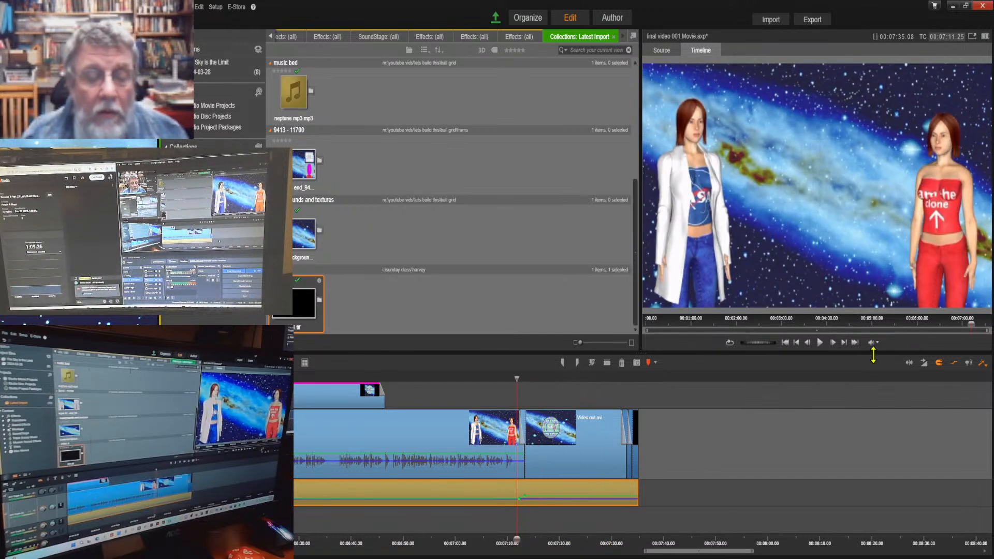
left_click(820, 343)
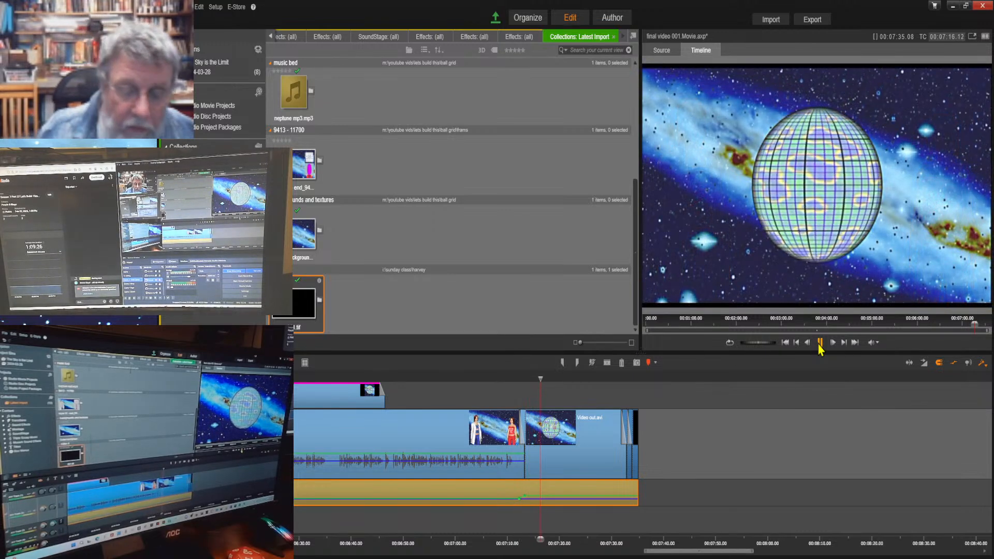
left_click(819, 344)
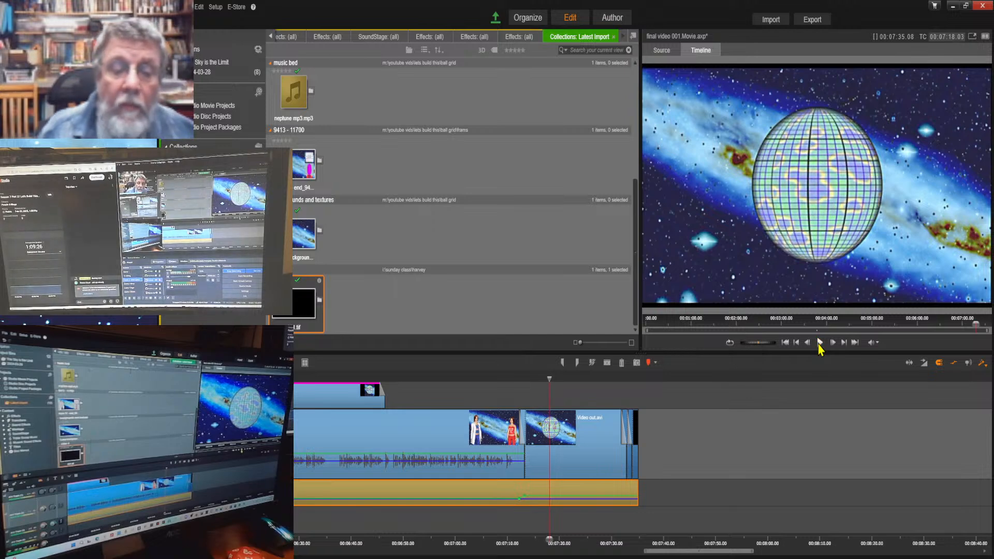
left_click(786, 343)
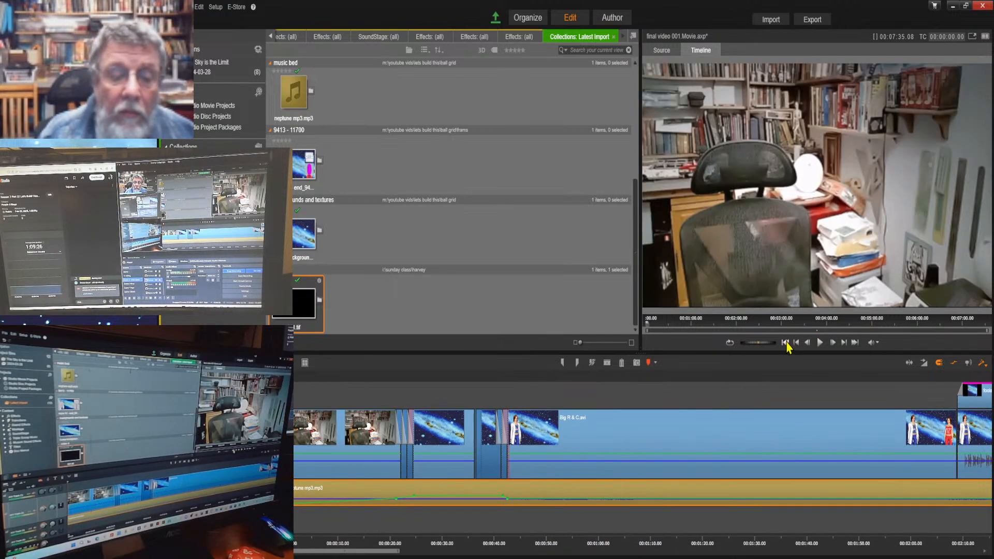
left_click(855, 343)
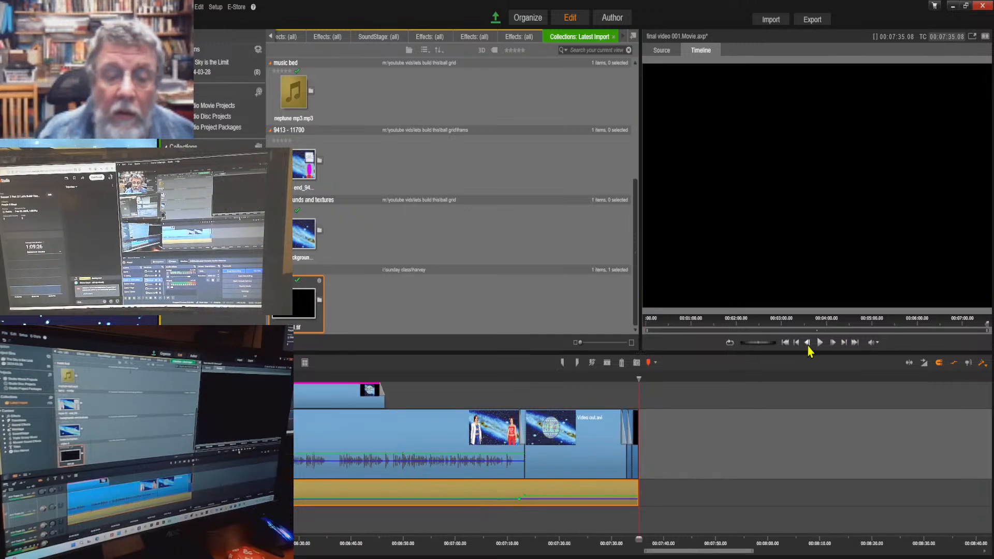
left_click(796, 344)
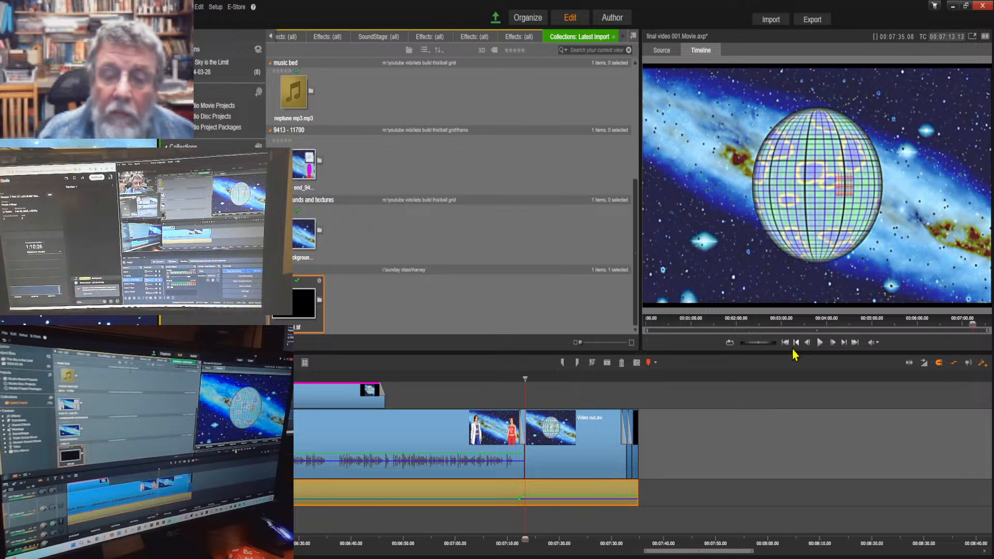
left_click(520, 540)
left_click_drag(520, 540, 515, 540)
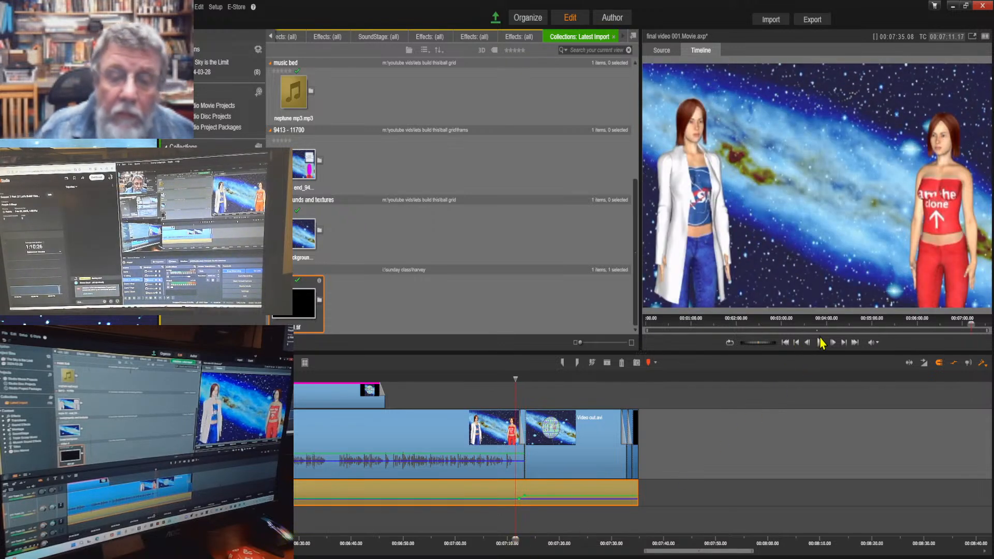
left_click(820, 343)
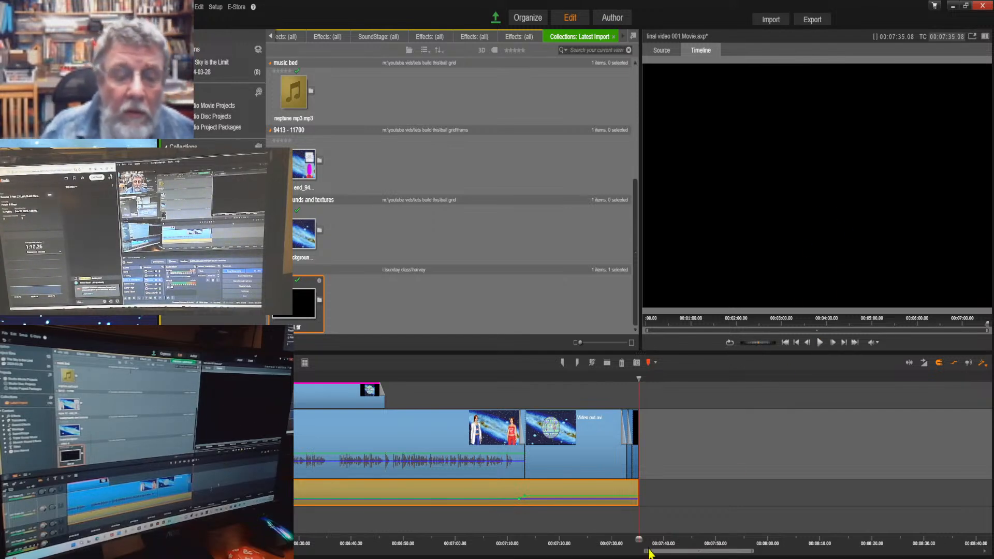
left_click_drag(671, 555, 599, 558)
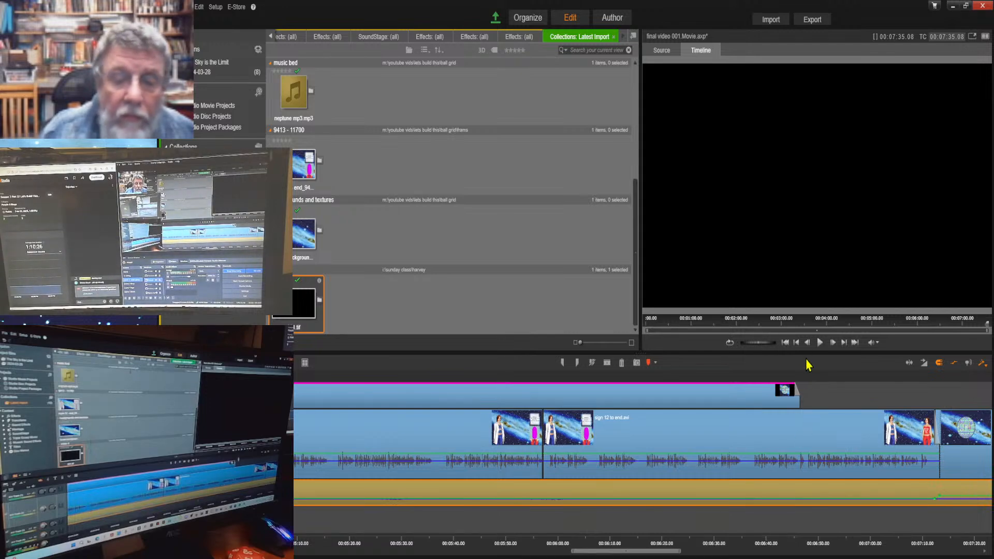
left_click(796, 343)
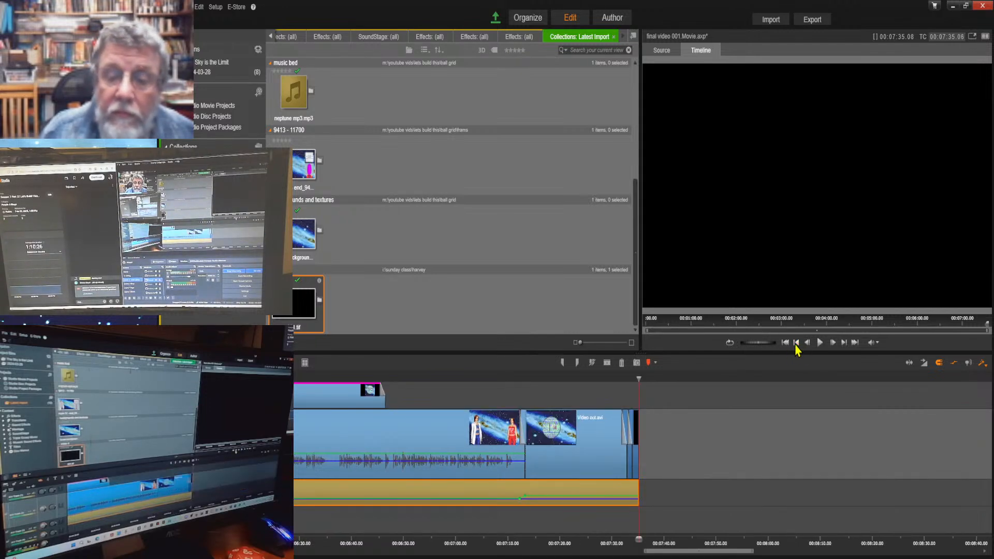
Play the movie from 00:06:45.19 into Video out.avi to check the music under the last narration.
left_click(796, 344)
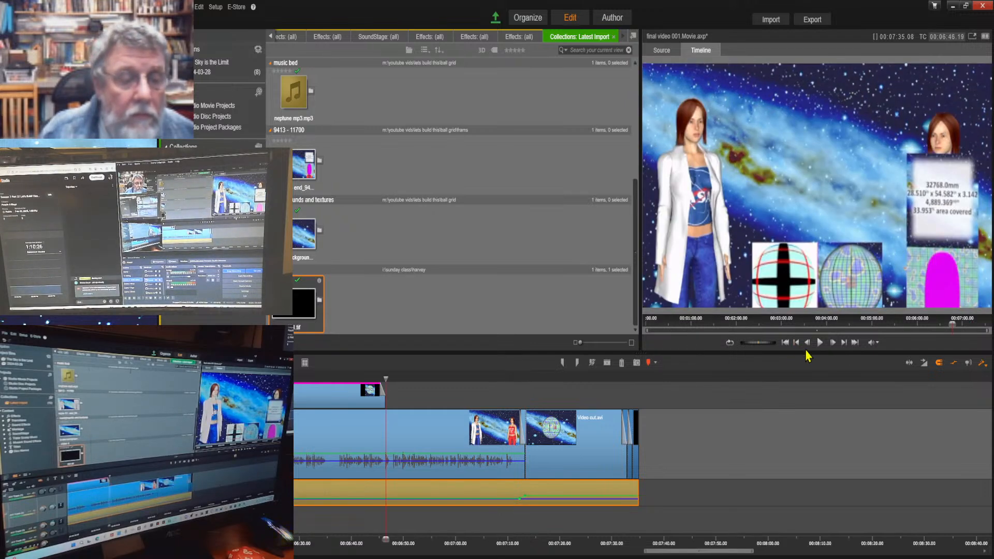
left_click(820, 343)
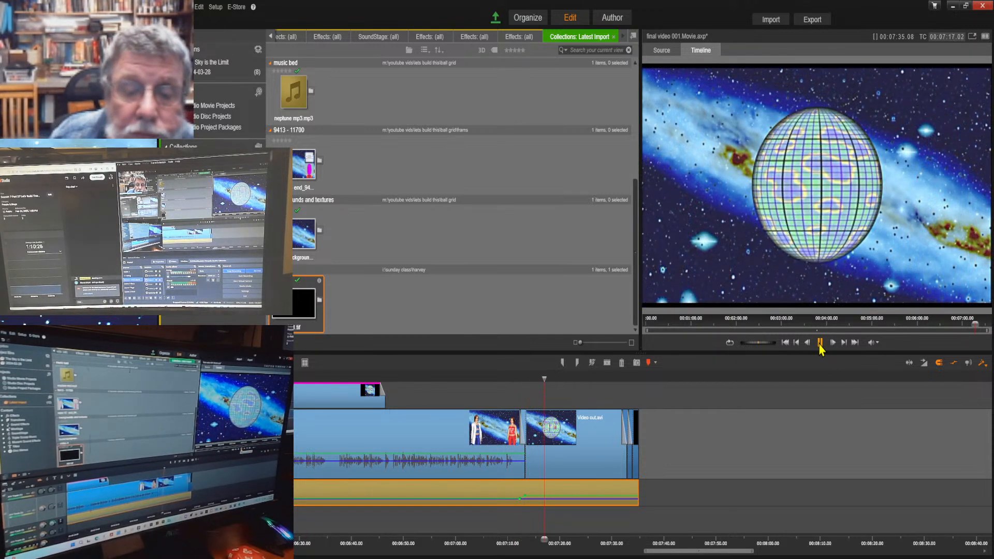
left_click(820, 344)
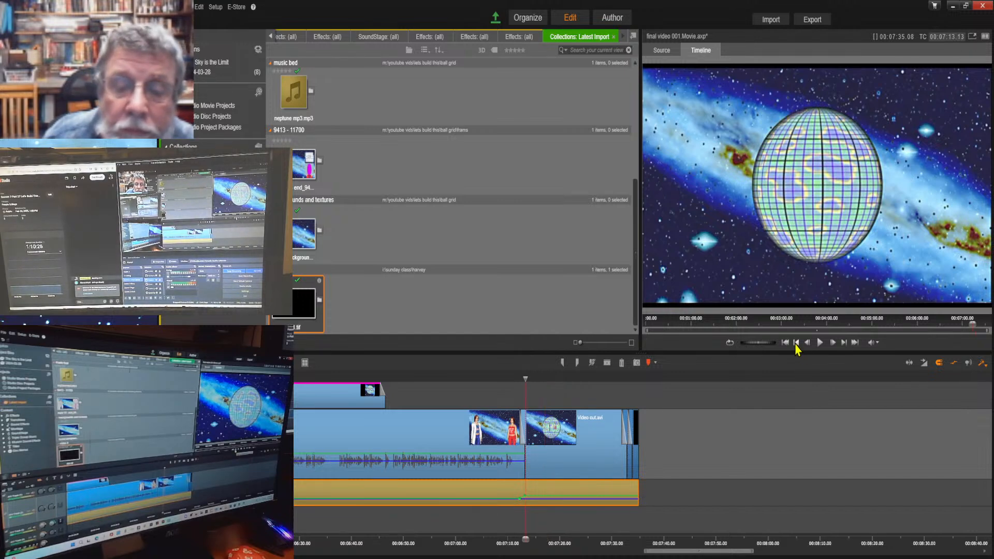
Play the movie from 00:05:57.04 to about 00:07:07 to check how long the music lasts under the narration.
left_click(796, 344)
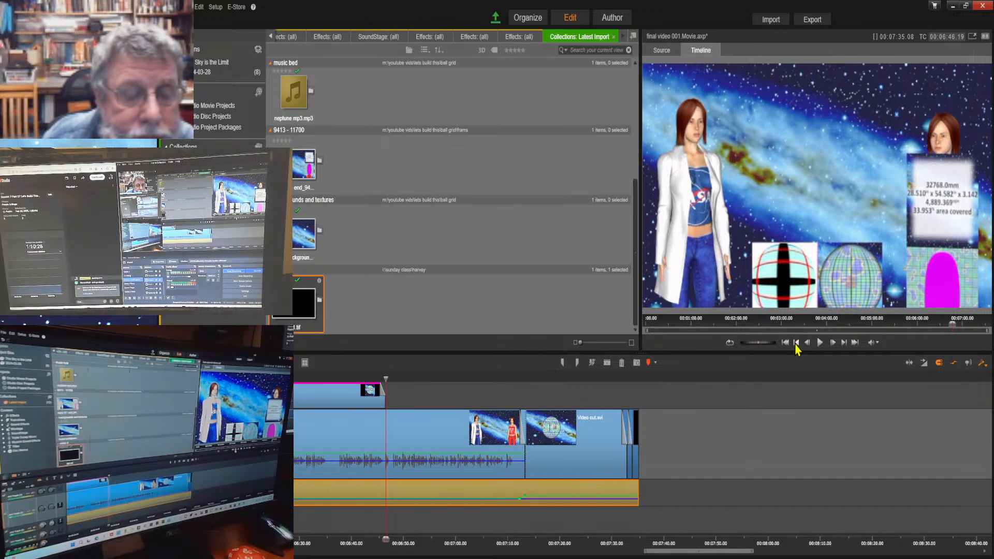
left_click(797, 343)
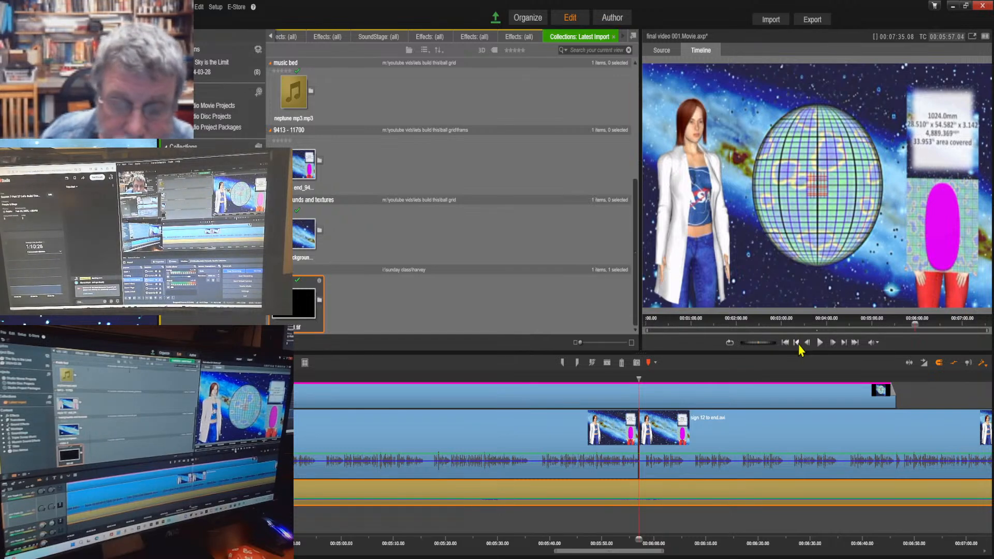
left_click(820, 342)
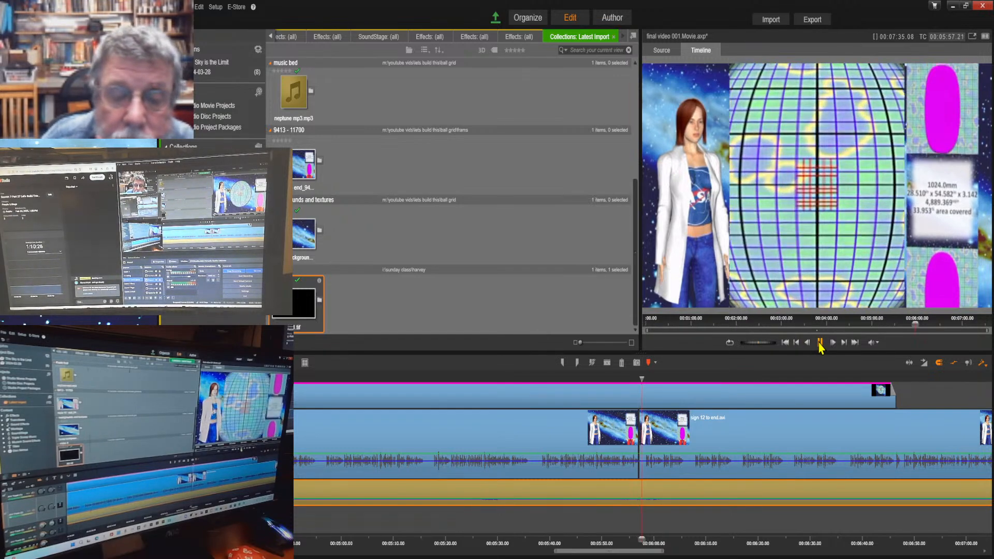
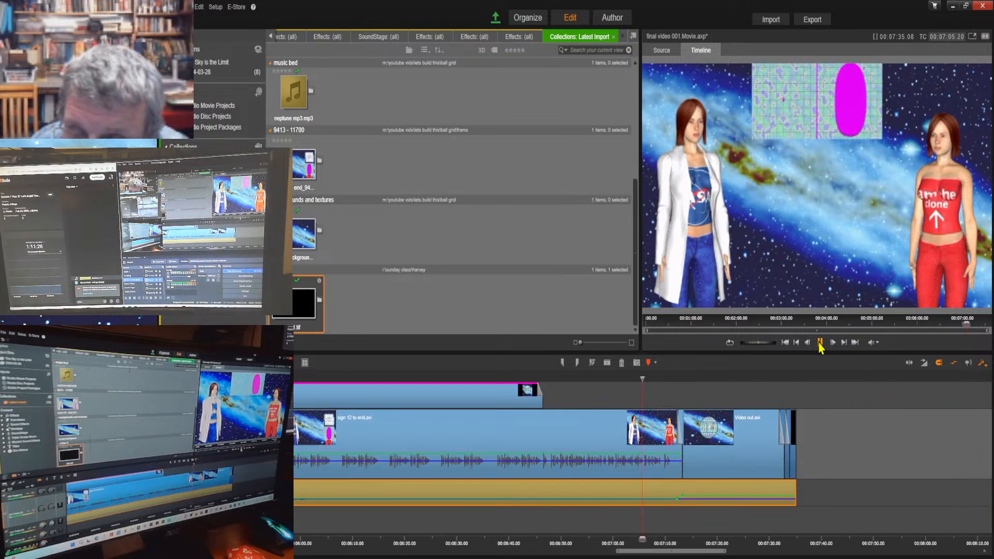
left_click(819, 344)
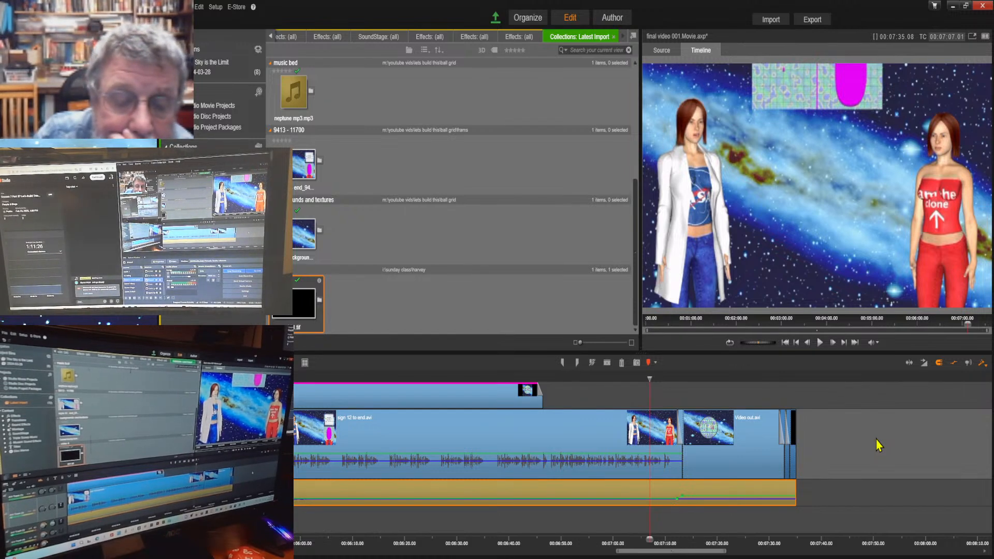
Shorten the video track, enlarge the timeline area and make the neptune music track much taller to show its waveform.
left_click_drag(839, 479, 830, 411)
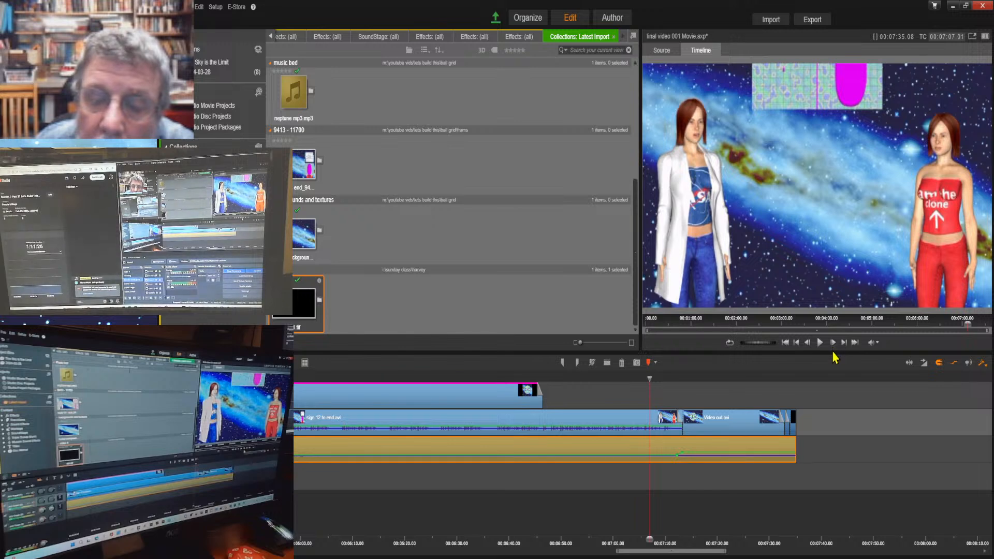
left_click_drag(832, 354, 847, 294)
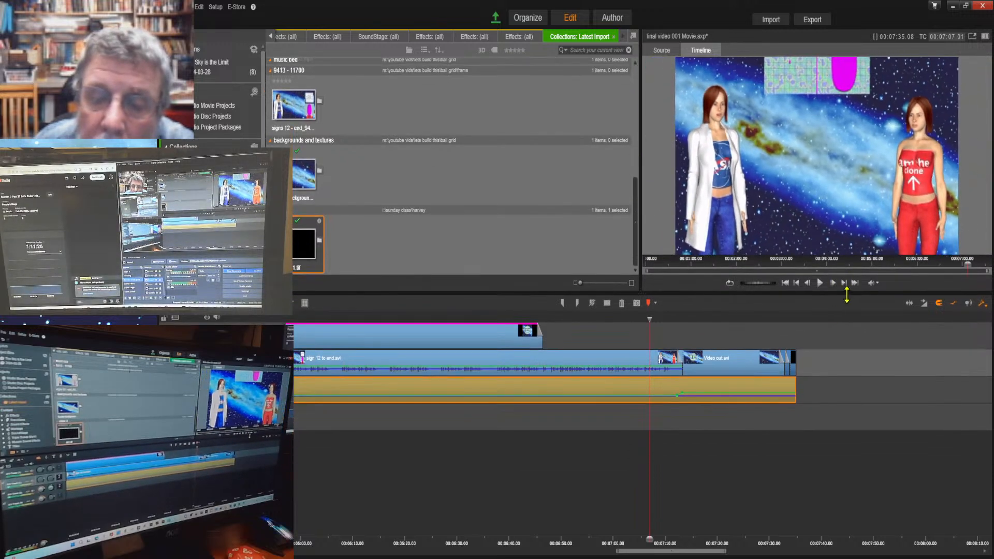
left_click_drag(821, 400, 822, 551)
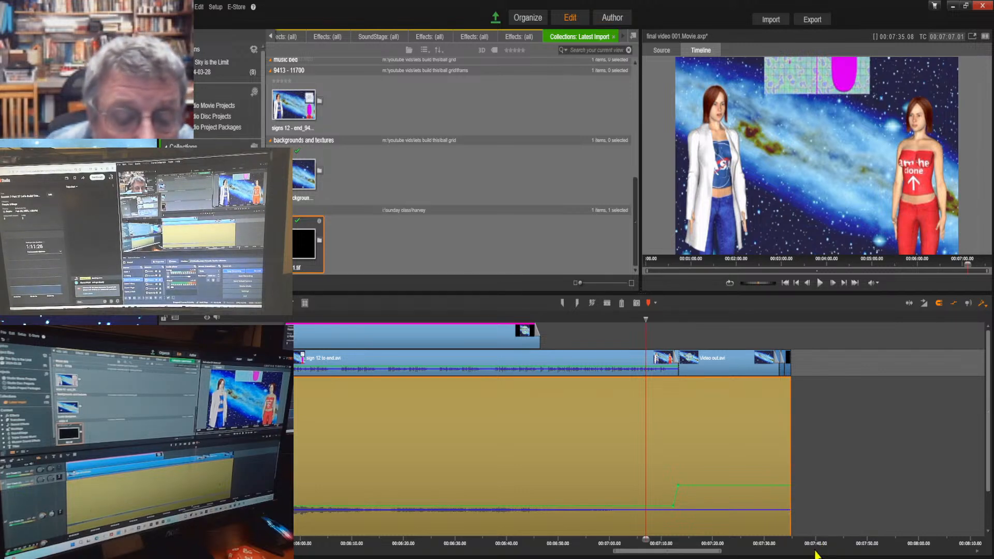
Play from 00:06:39.01 and stop at 00:07:00.23, where the music's waveform has died out.
left_click_drag(646, 540, 501, 550)
scroll(828, 337, "down", 1)
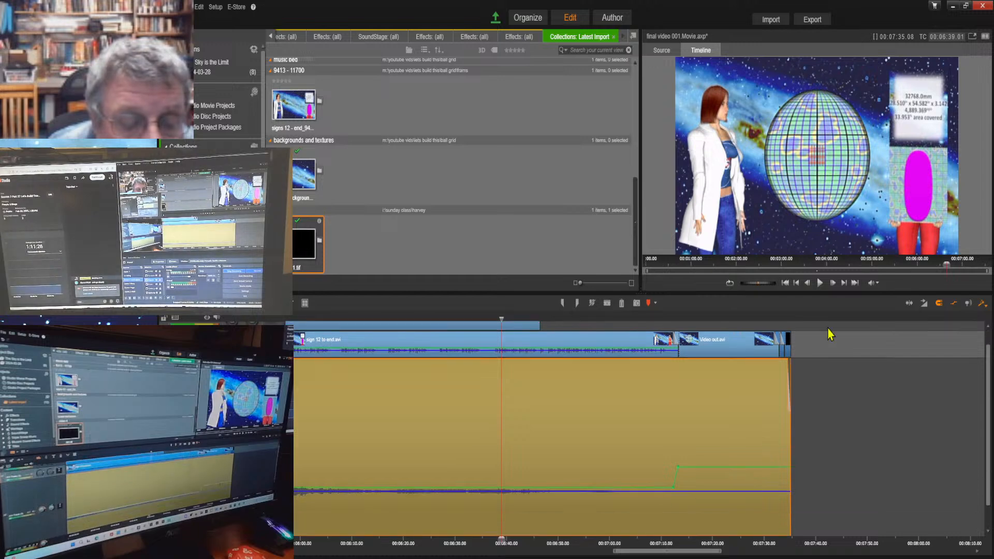
left_click(820, 283)
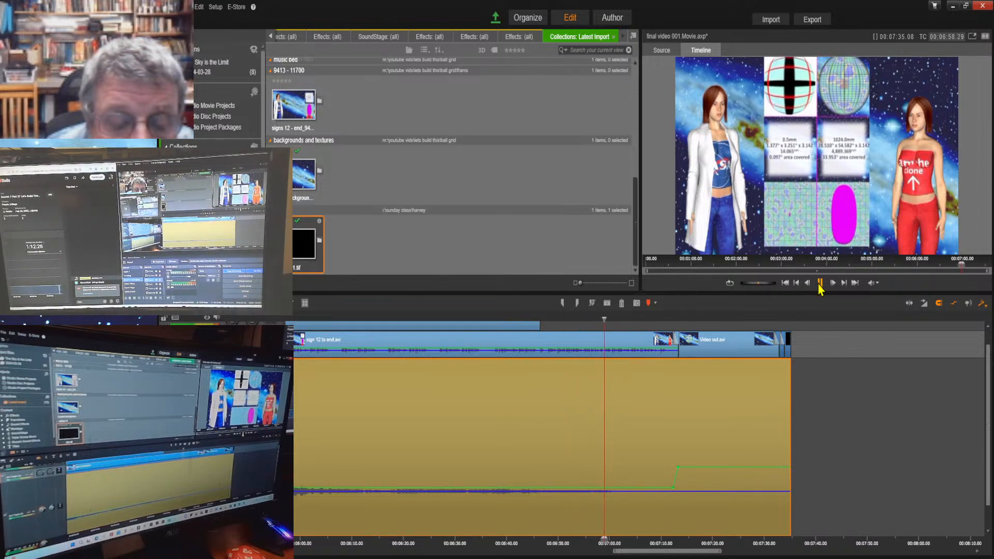
left_click(820, 284)
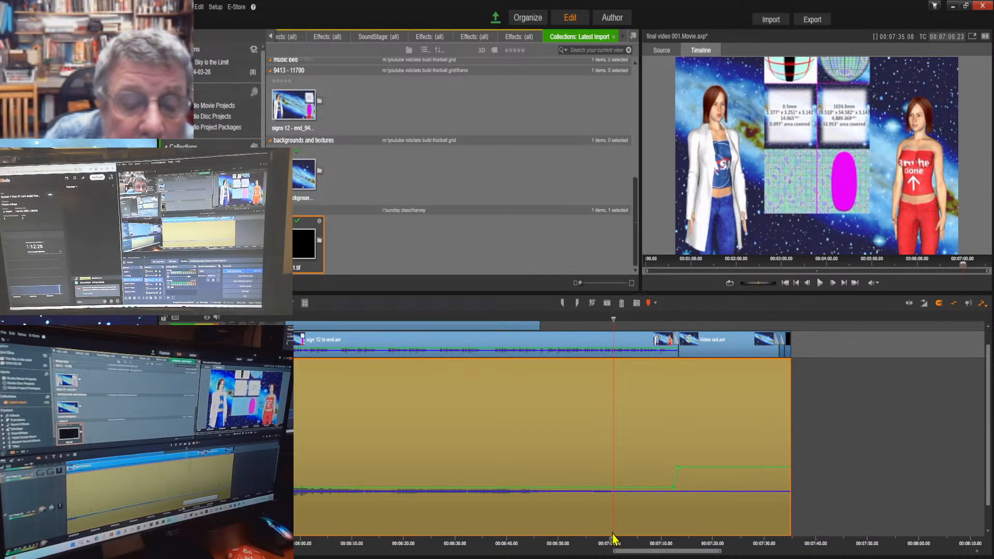
Split the neptune music clip at 00:07:00.23 and delete the piece after the cut.
left_click(608, 305)
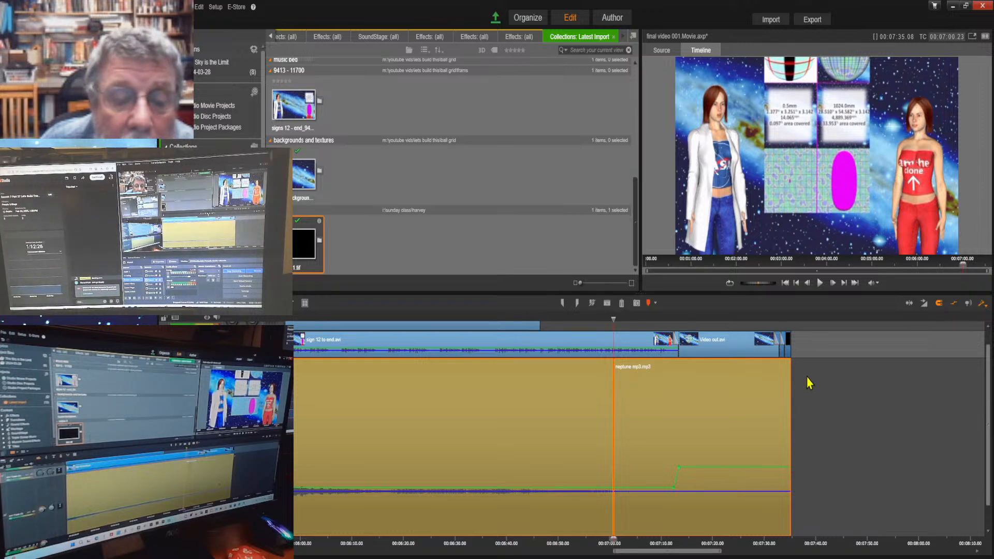
left_click(838, 398)
left_click(674, 421)
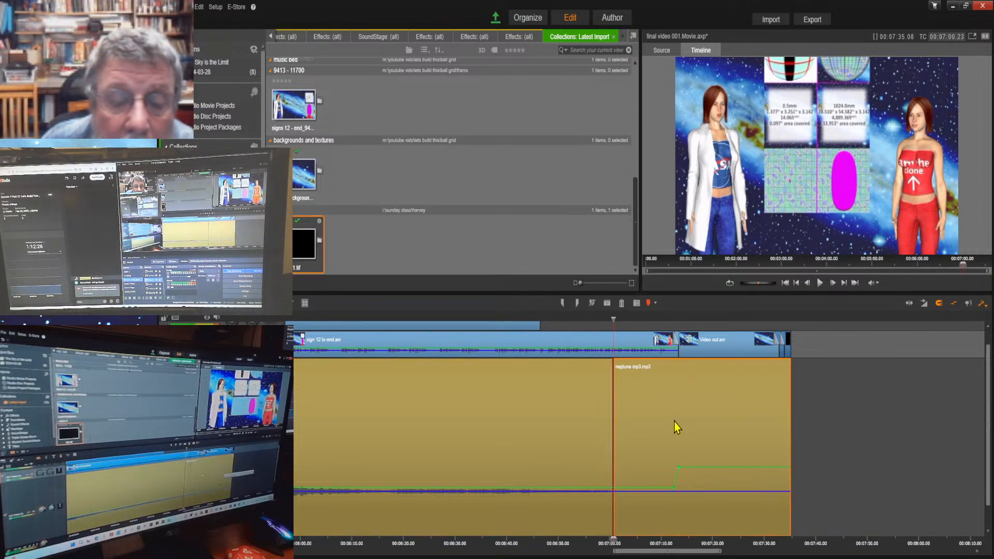
key("Delete")
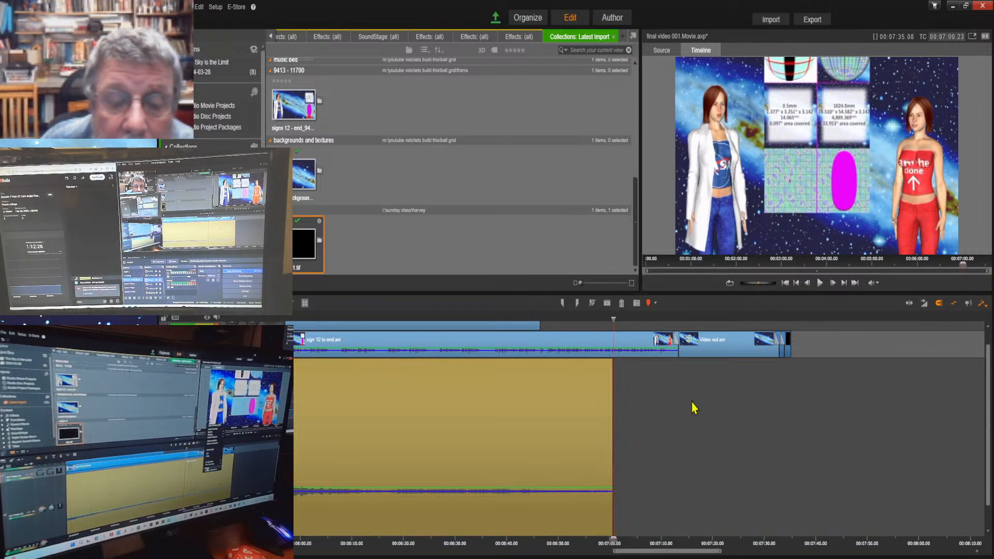
Move the remaining neptune music clip later so that it ends exactly with the movie's last frame.
left_click_drag(598, 446, 774, 451)
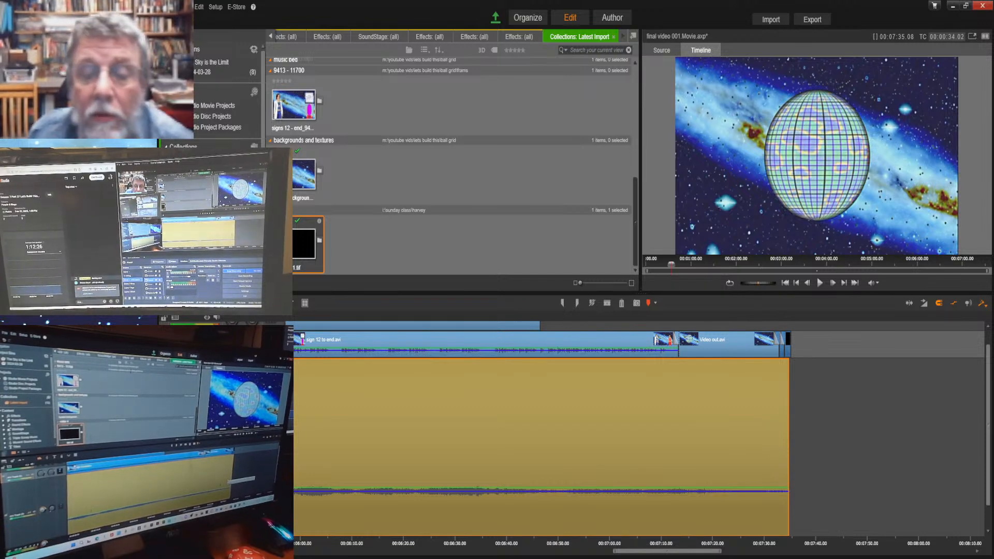
left_click_drag(705, 553, 906, 552)
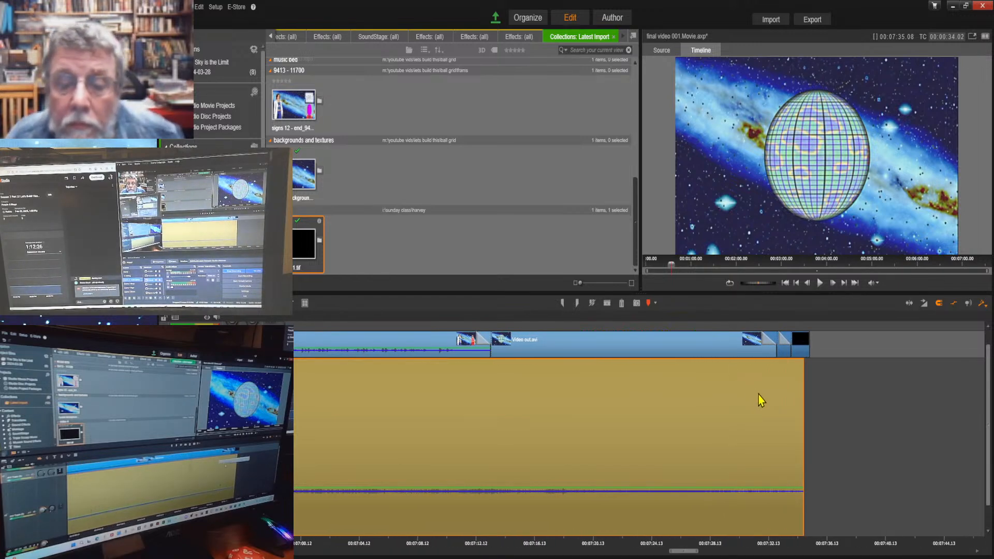
left_click_drag(759, 396, 764, 393)
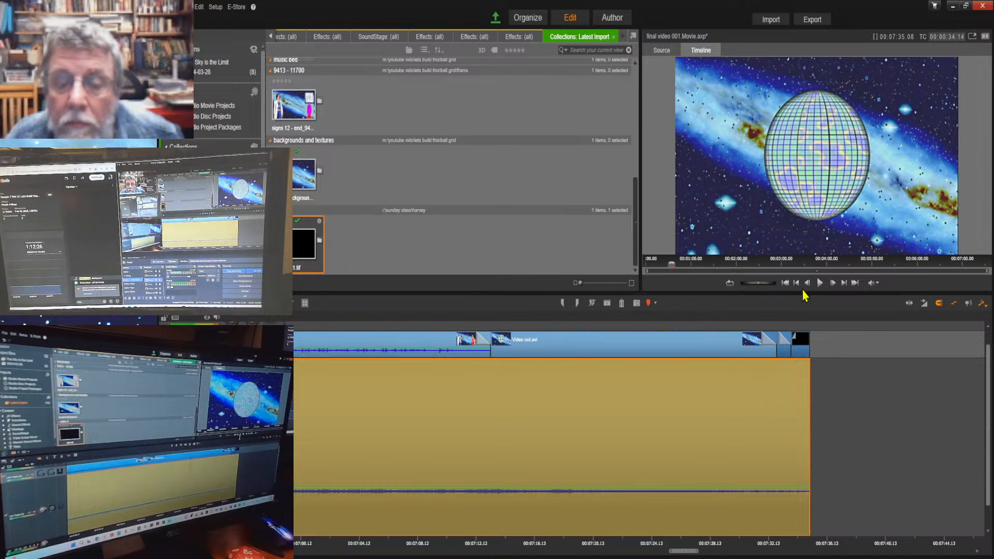
Extend the start of the neptune music clip back to 00:00:00.00 and move its first volume keyframe there.
left_click(786, 284)
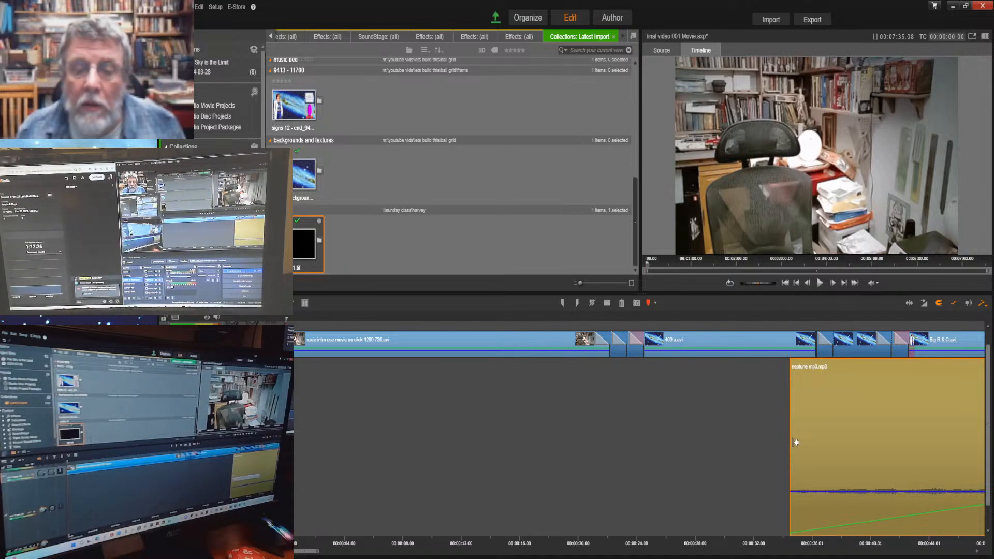
left_click_drag(794, 442, 287, 415)
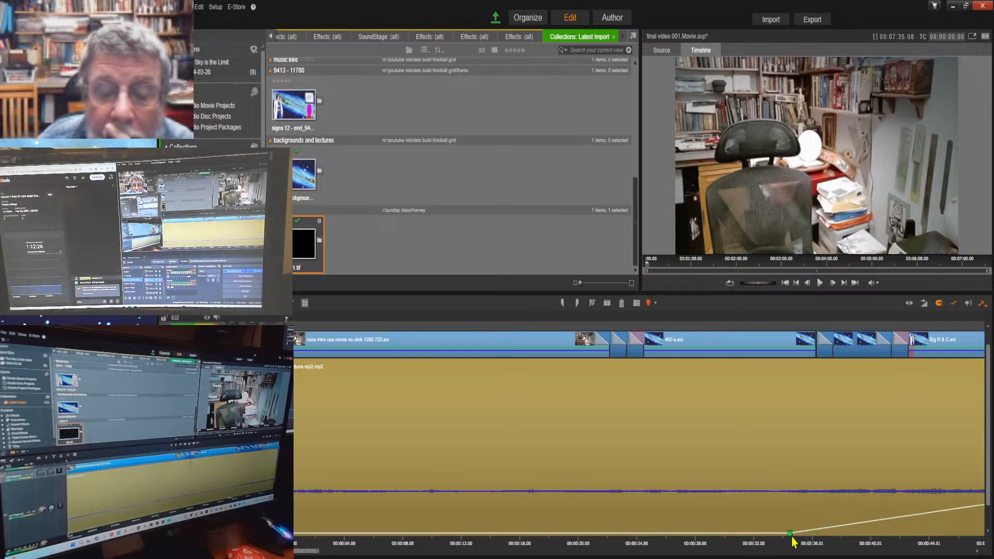
left_click_drag(790, 532, 287, 543)
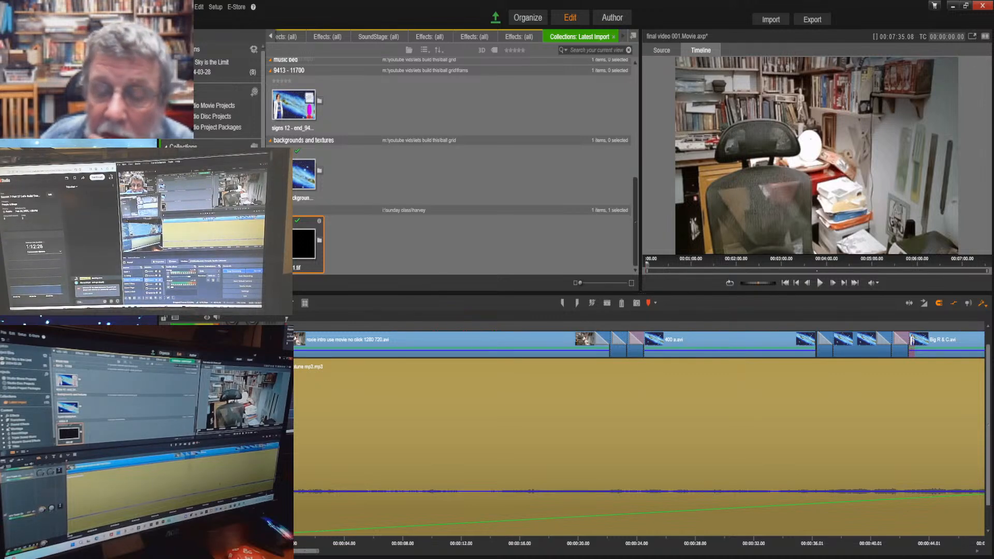
Move the second music volume keyframe back to 00:00:21.05, where the intro clip's fade-out begins.
left_click_drag(305, 555, 316, 557)
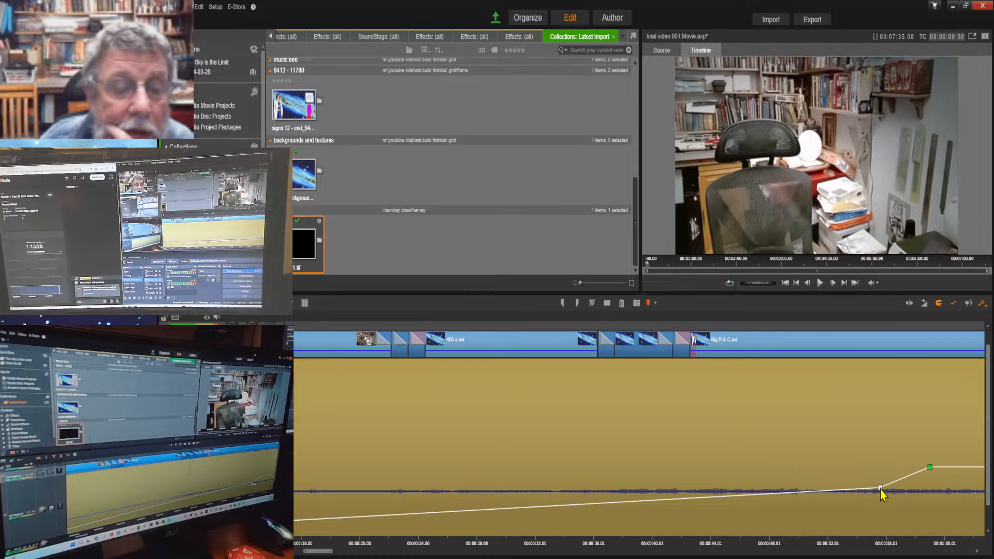
left_click_drag(881, 488, 382, 486)
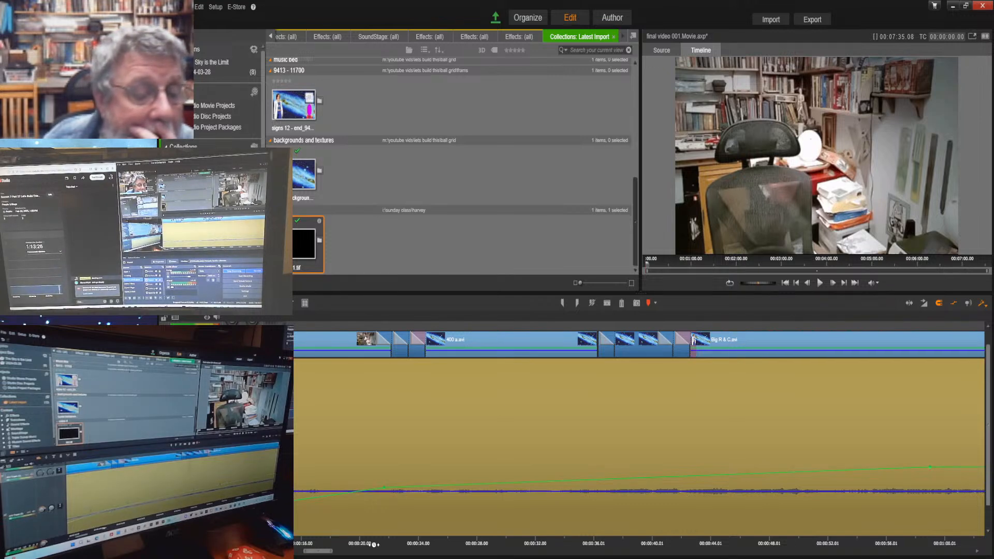
left_click(373, 544)
left_click_drag(372, 540, 384, 541)
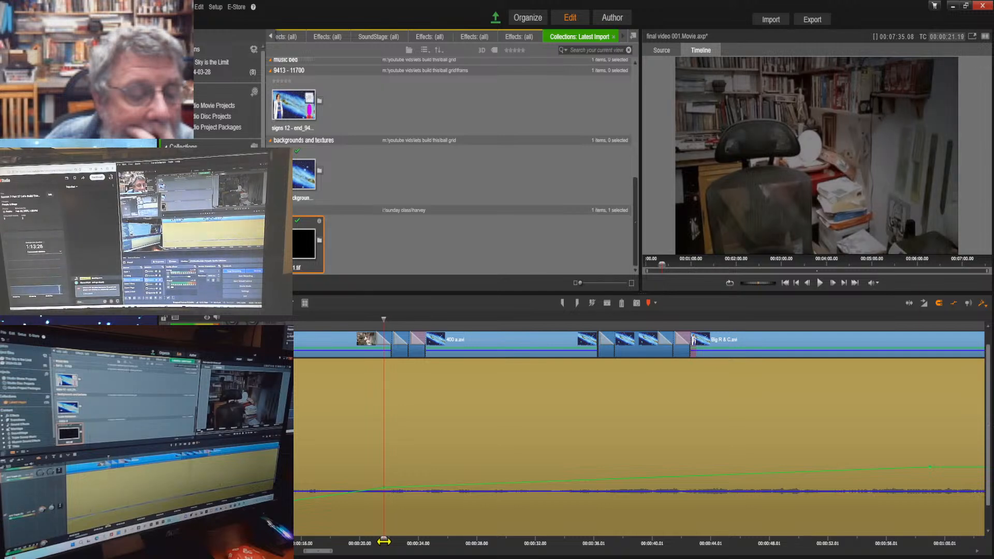
scroll(429, 540, "up", 6)
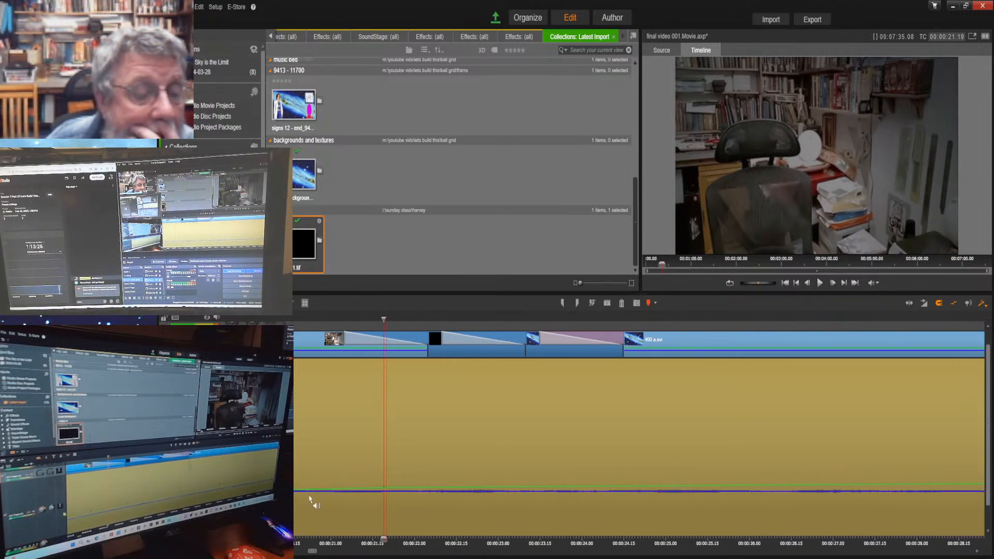
left_click_drag(384, 541, 345, 541)
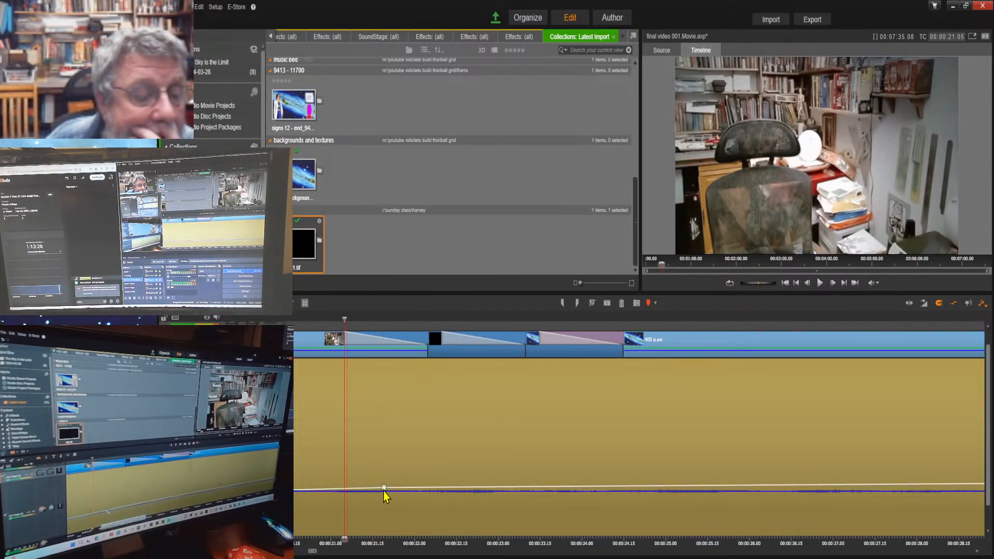
left_click(350, 488)
left_click_drag(347, 493, 343, 494)
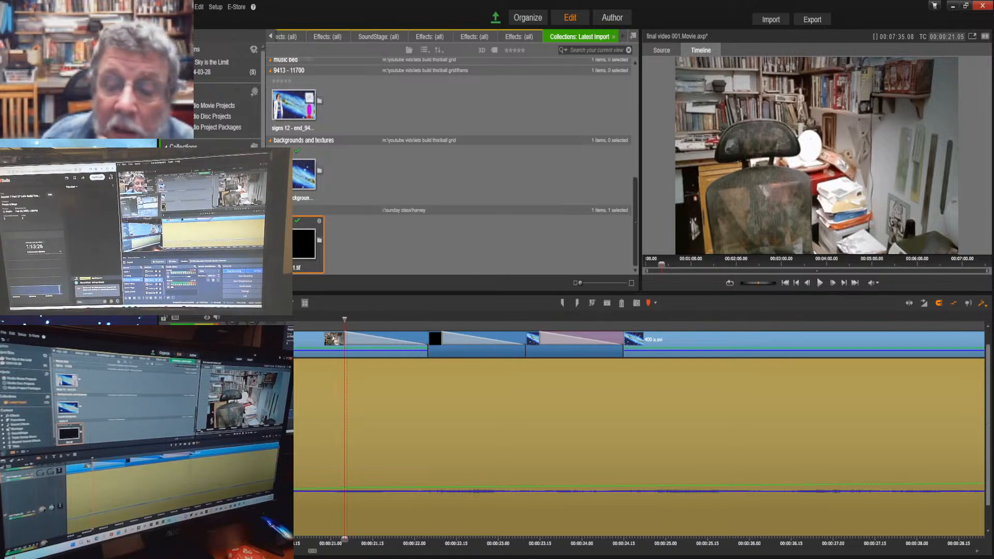
Move the third music volume keyframe back to 00:00:24.15, where 400 a.avi is fully in, and raise the volume there.
left_click_drag(960, 542, 848, 543)
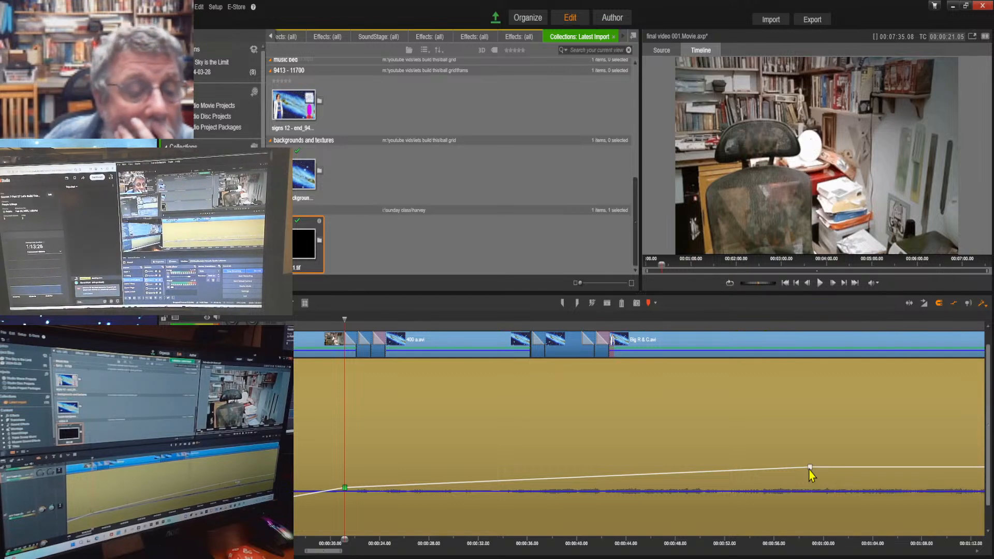
left_click_drag(810, 469, 390, 480)
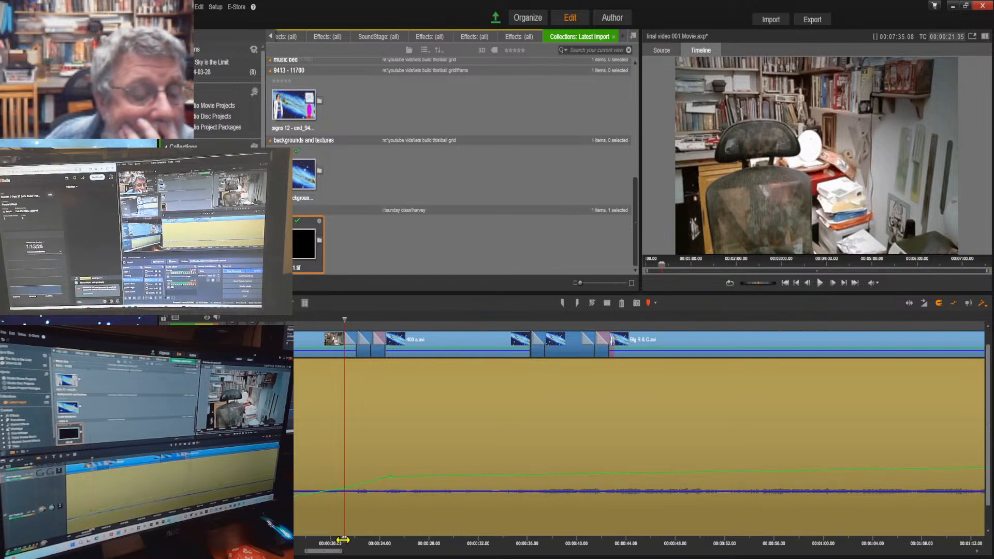
left_click_drag(388, 539, 676, 547)
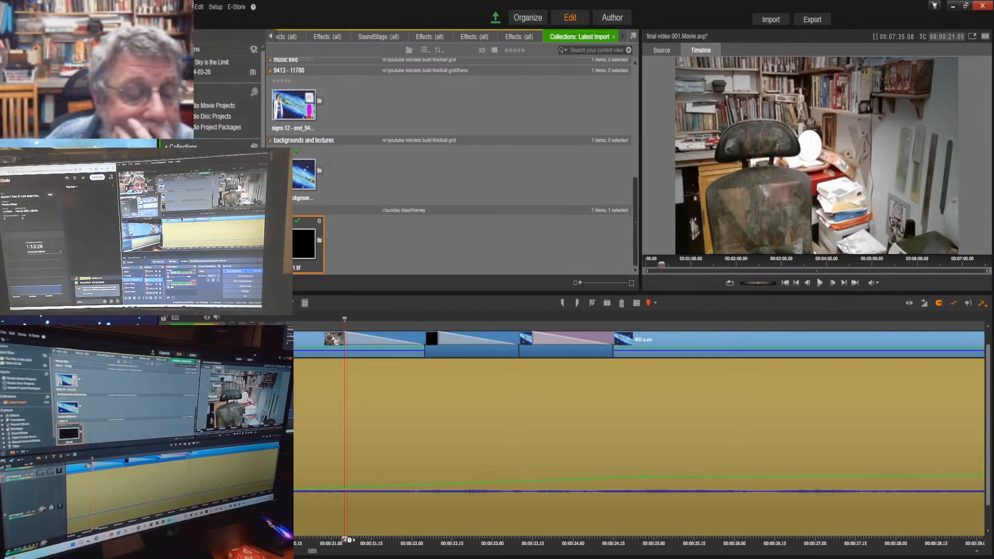
left_click_drag(343, 542, 614, 541)
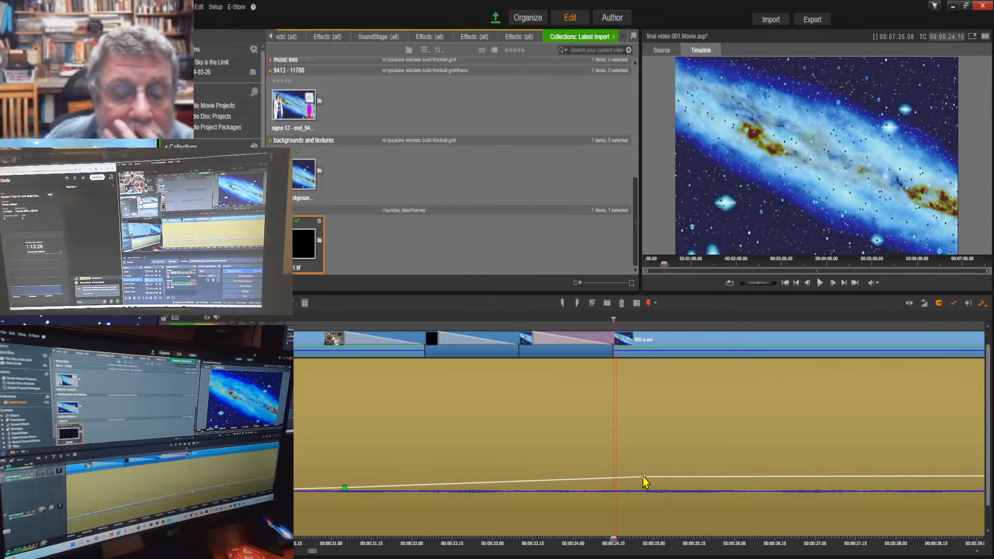
left_click_drag(644, 478, 616, 478)
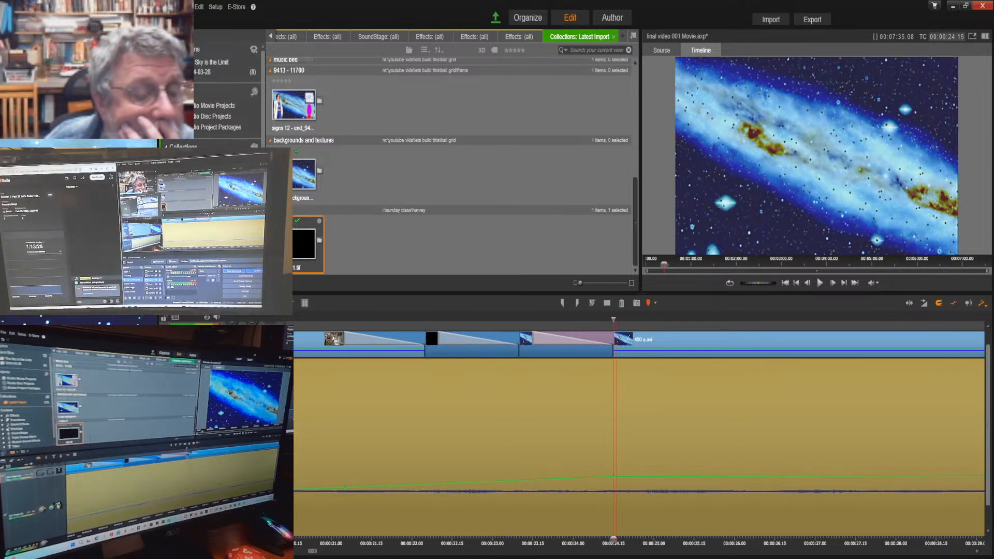
left_click_drag(615, 476, 615, 468)
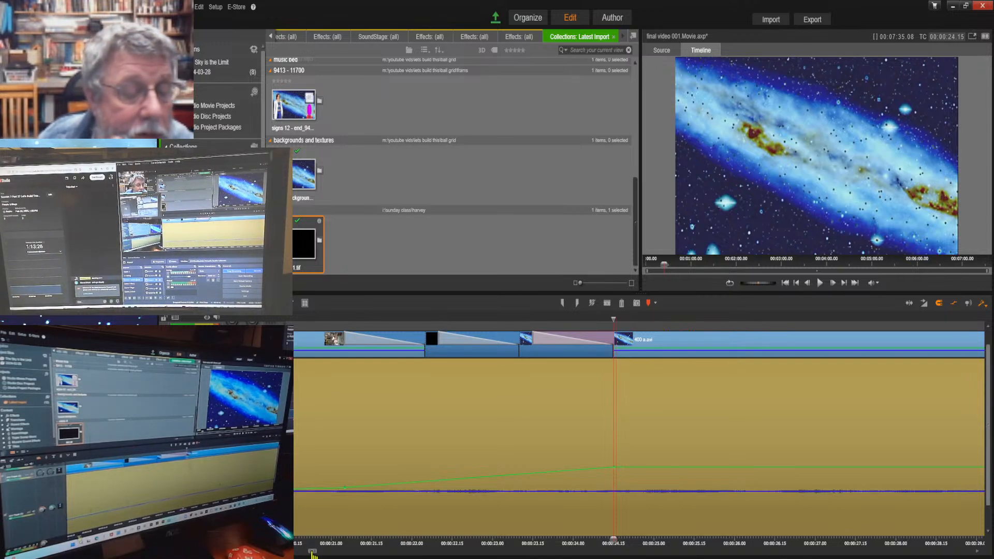
Move the fourth music volume keyframe back to 00:00:40.15, where the space background texture clip's fade-out begins.
mouse_move(313, 553)
left_mouse_down()
mouse_move(360, 557)
mouse_move(324, 552)
left_mouse_up()
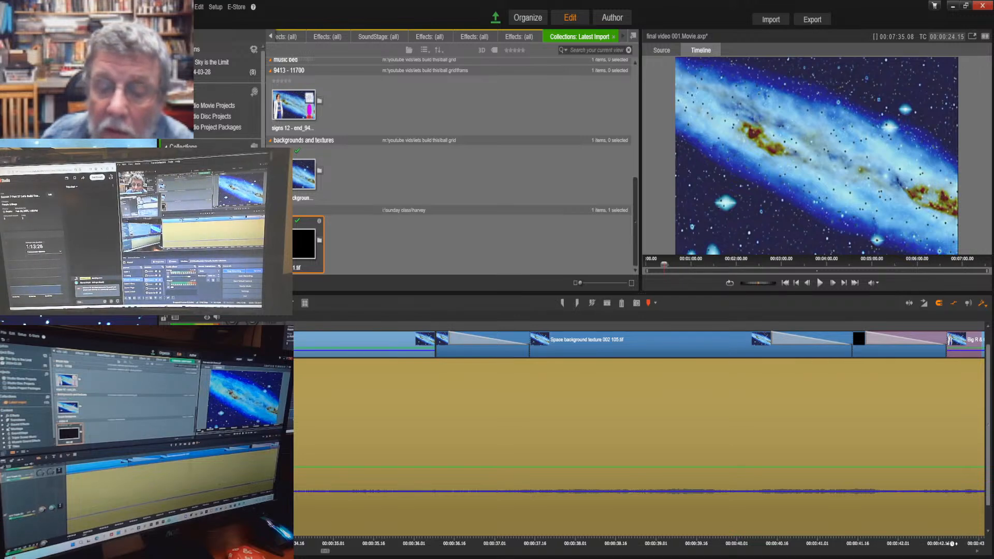
scroll(961, 543, "down", 5)
scroll(962, 543, "down", 3)
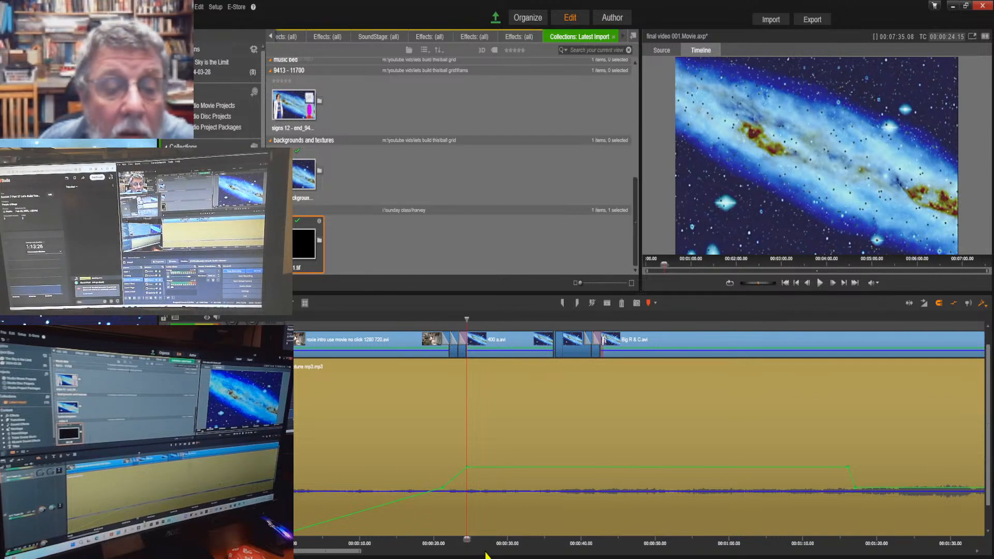
left_click_drag(464, 537, 584, 553)
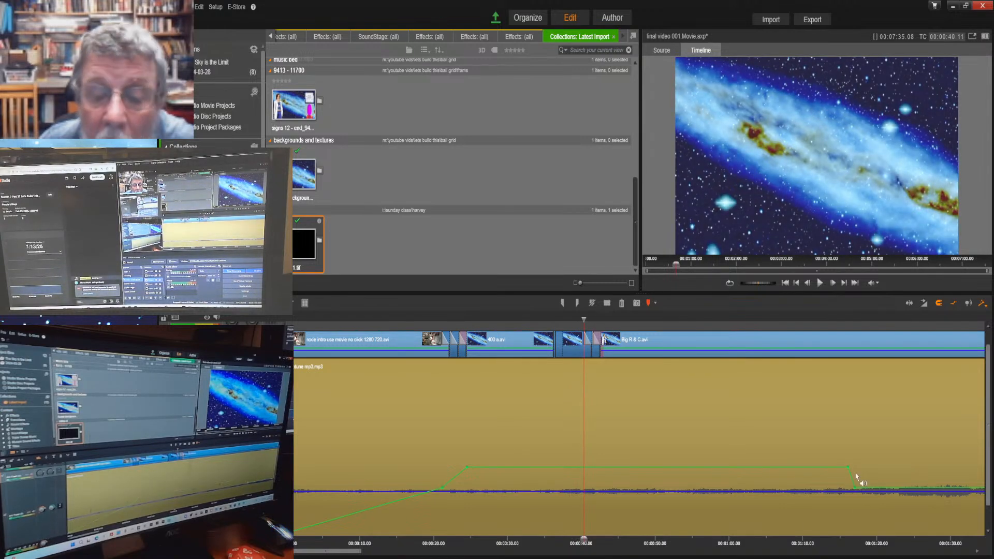
left_click_drag(848, 469, 585, 468)
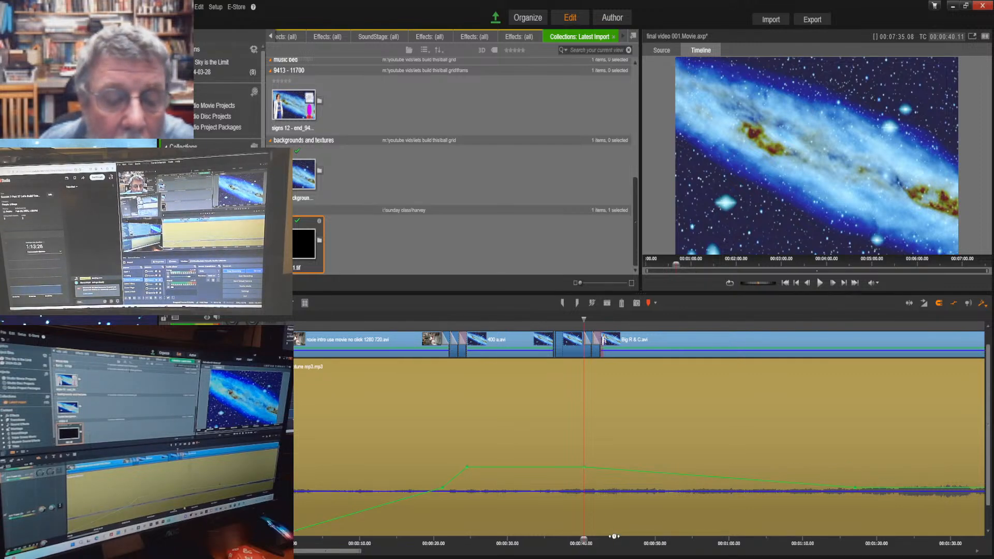
left_click_drag(613, 540, 964, 542)
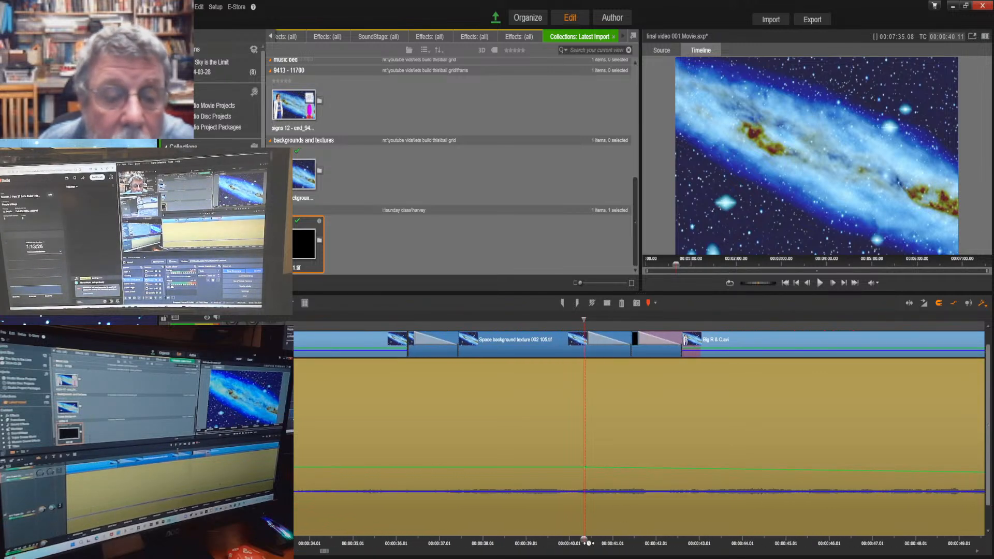
left_click_drag(585, 543, 590, 541)
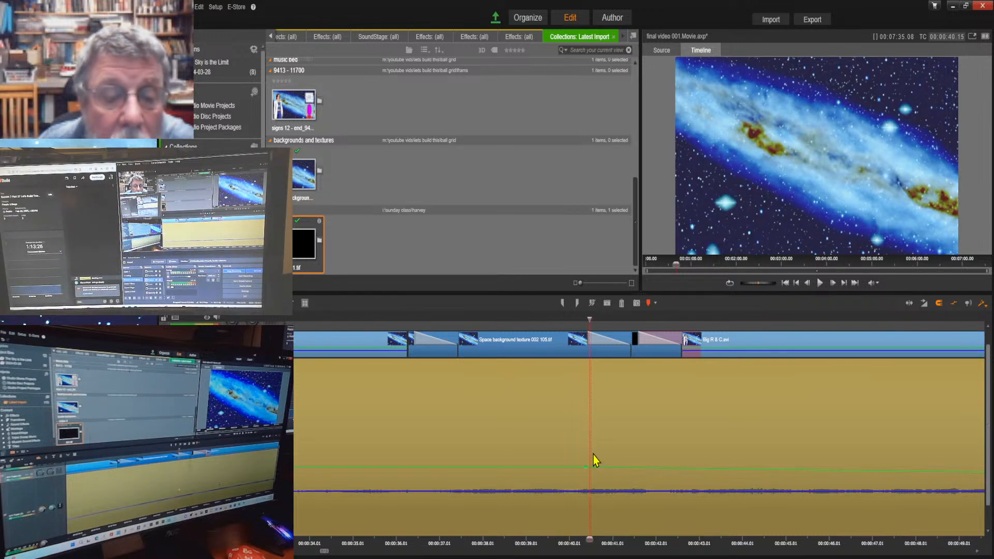
left_click_drag(587, 469, 589, 469)
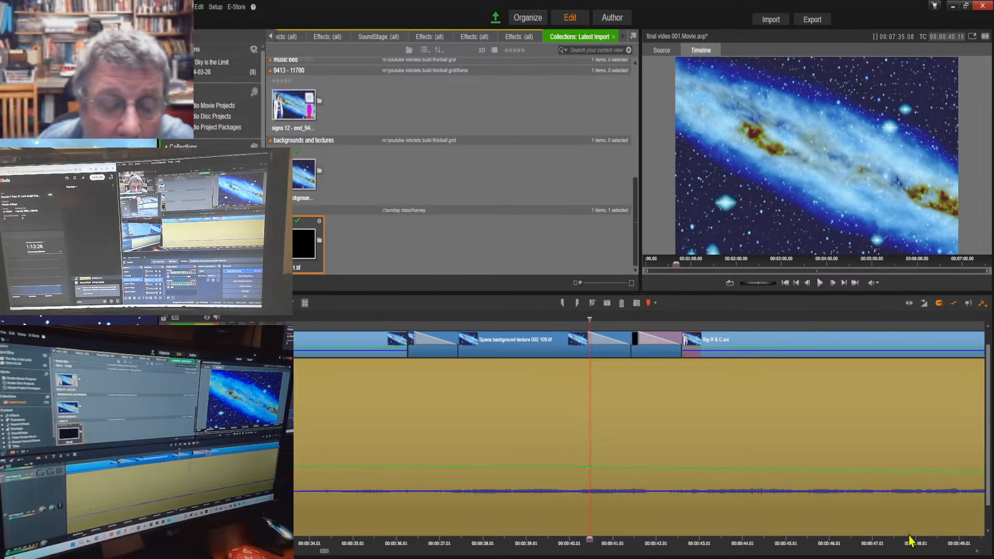
Move the fifth music volume keyframe back to 00:00:42.19, where Big R & C.avi is fully in.
left_click_drag(967, 542, 907, 541)
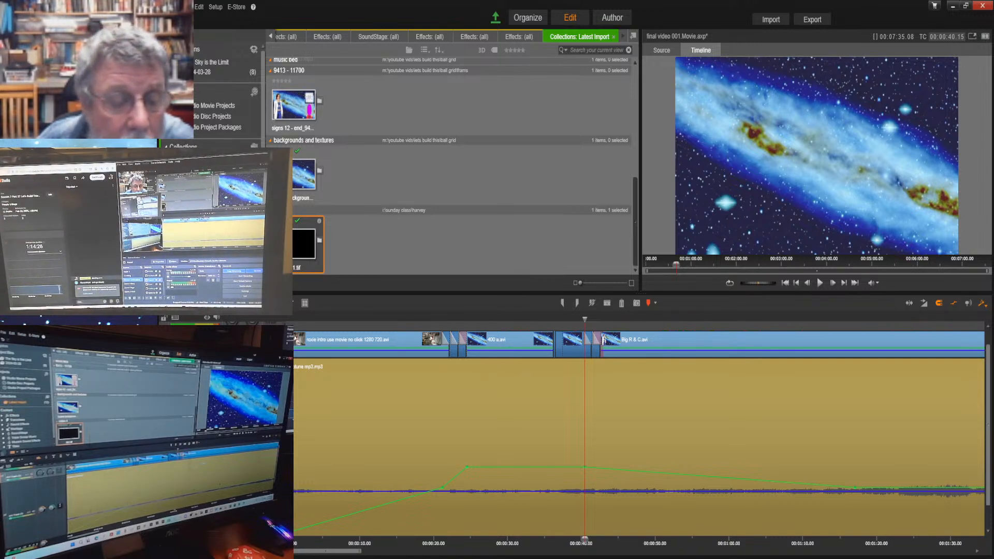
left_click_drag(343, 552, 356, 558)
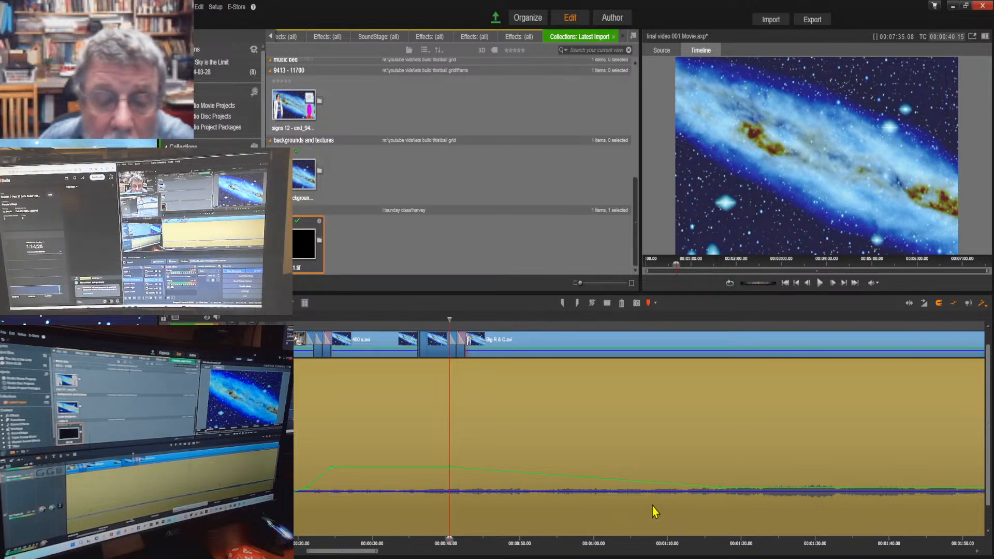
left_click_drag(720, 490, 472, 493)
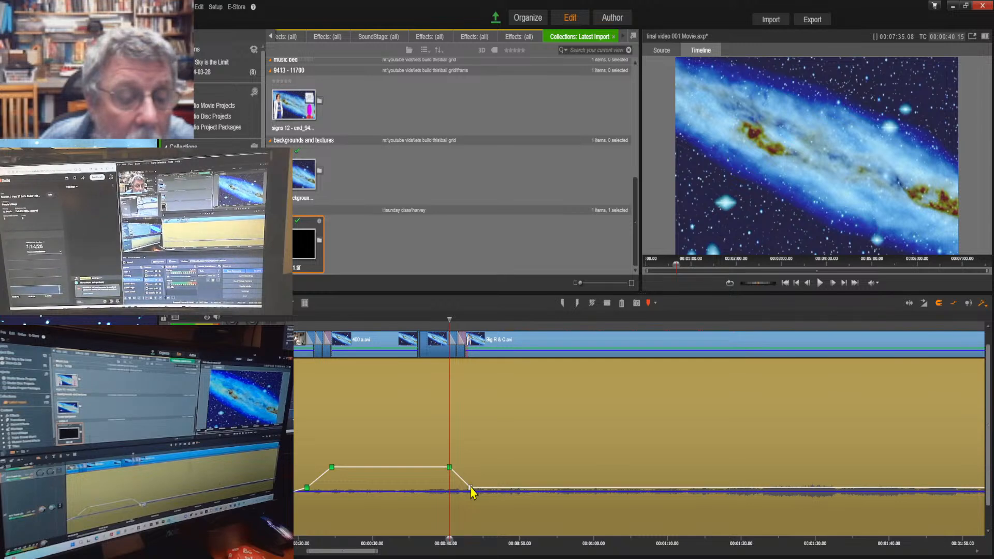
left_click(535, 543)
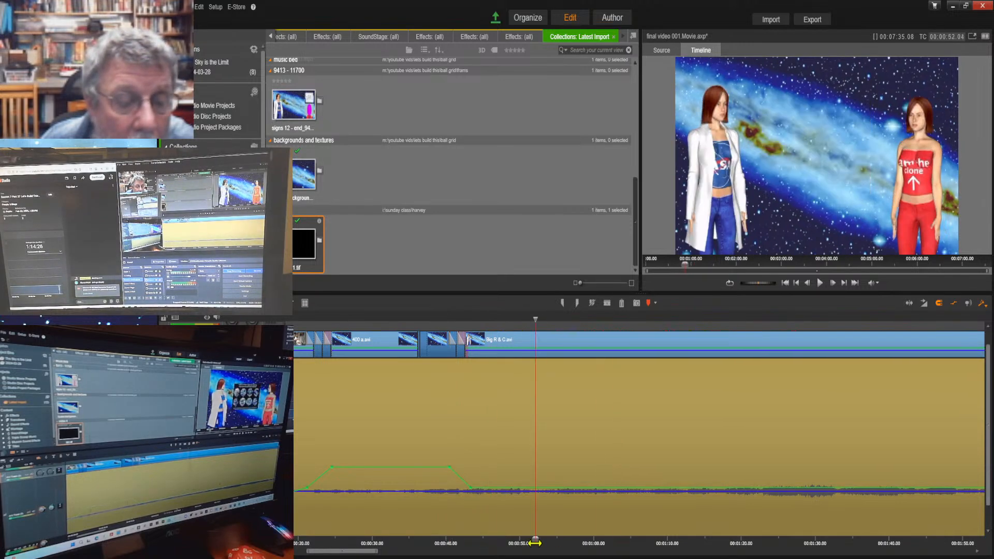
left_click_drag(585, 542, 779, 541)
left_click_drag(334, 552, 322, 552)
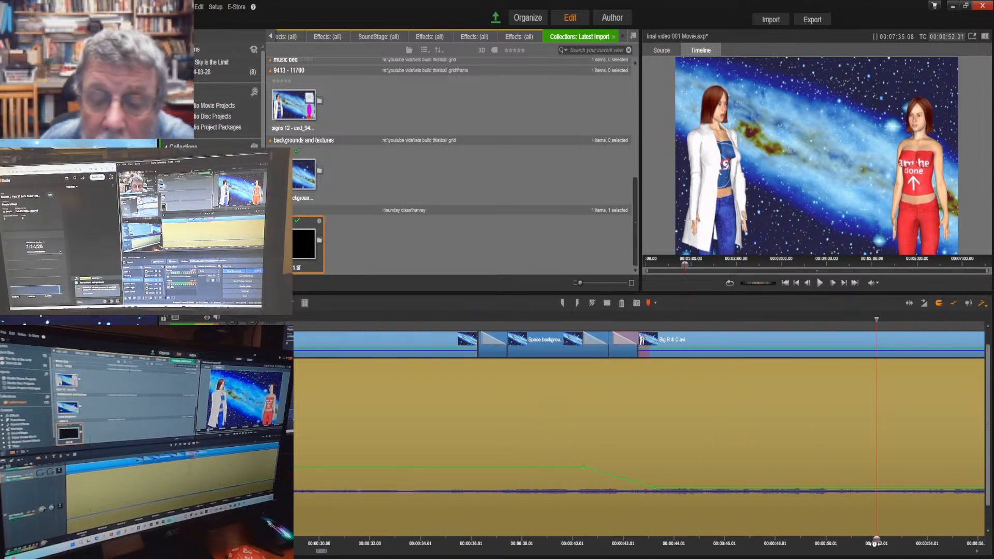
left_click_drag(875, 540, 640, 541)
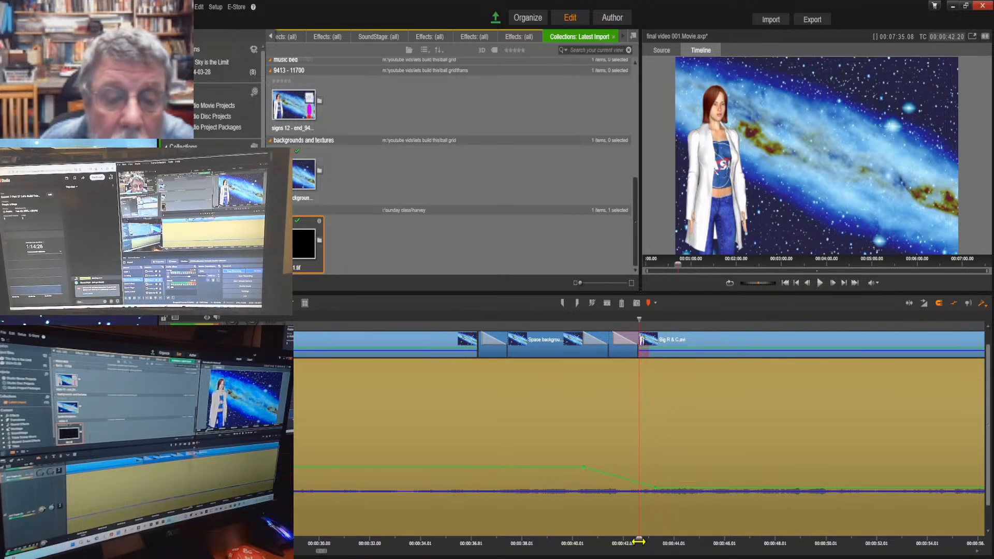
left_click(655, 488)
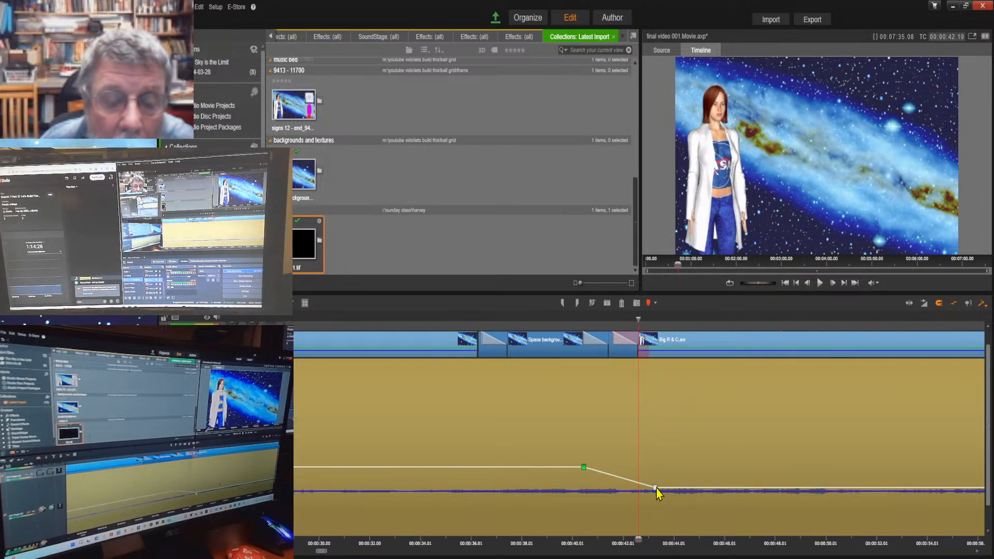
left_click_drag(655, 488, 644, 487)
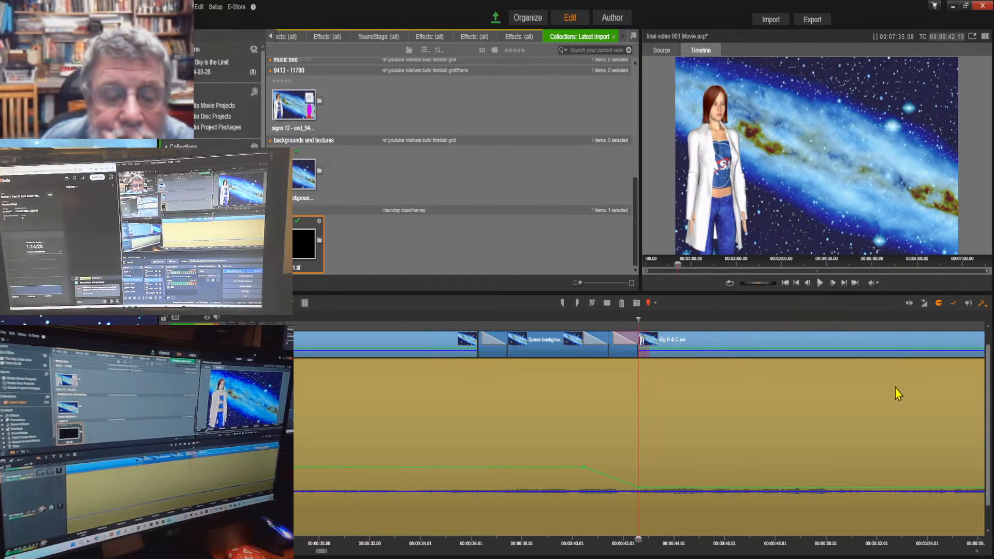
Step through the clip boundaries to the movie's closing fade to examine the music volume along the way.
left_click(844, 284)
left_click(845, 283)
left_click(844, 283)
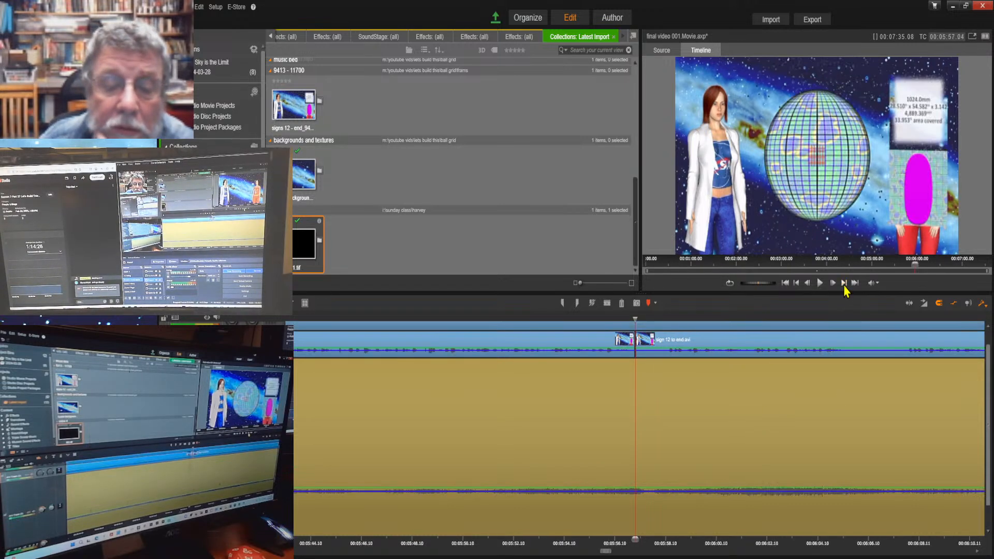
left_click(844, 284)
left_click(844, 284)
left_click(844, 284)
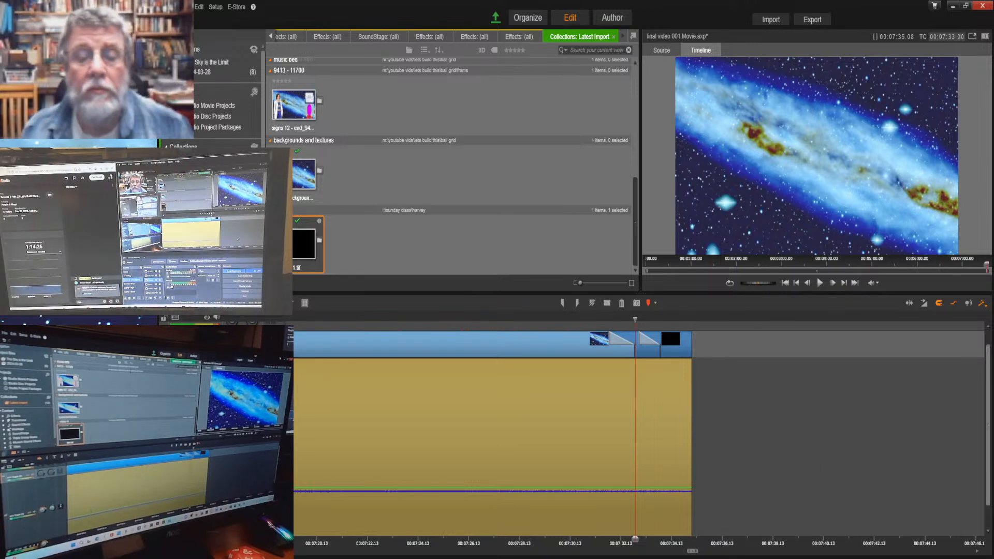
Play the movie from the start to check the music level under the intro and the opening narration.
left_click(785, 283)
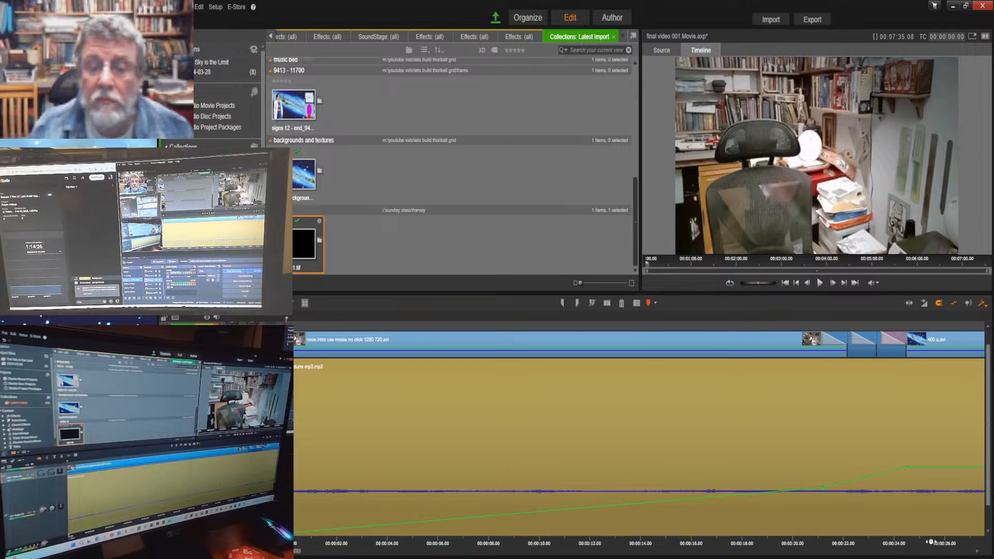
left_click_drag(926, 543, 427, 545)
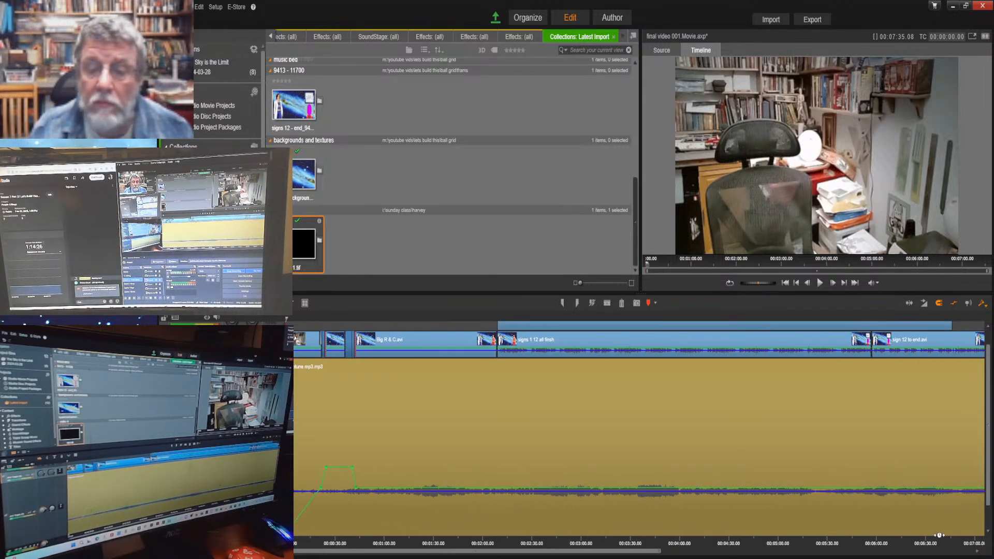
left_click_drag(941, 544, 831, 553)
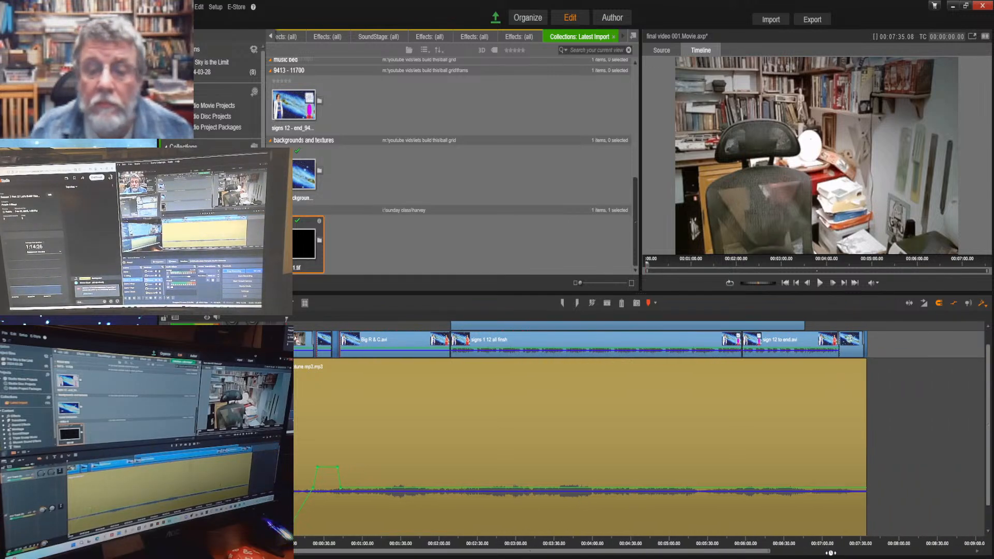
left_click_drag(830, 553, 834, 553)
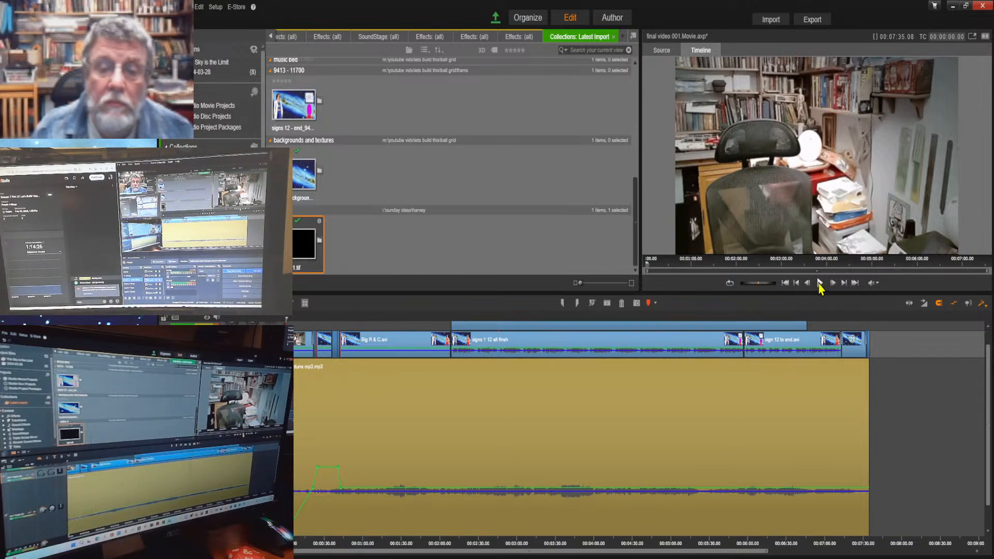
left_click(820, 283)
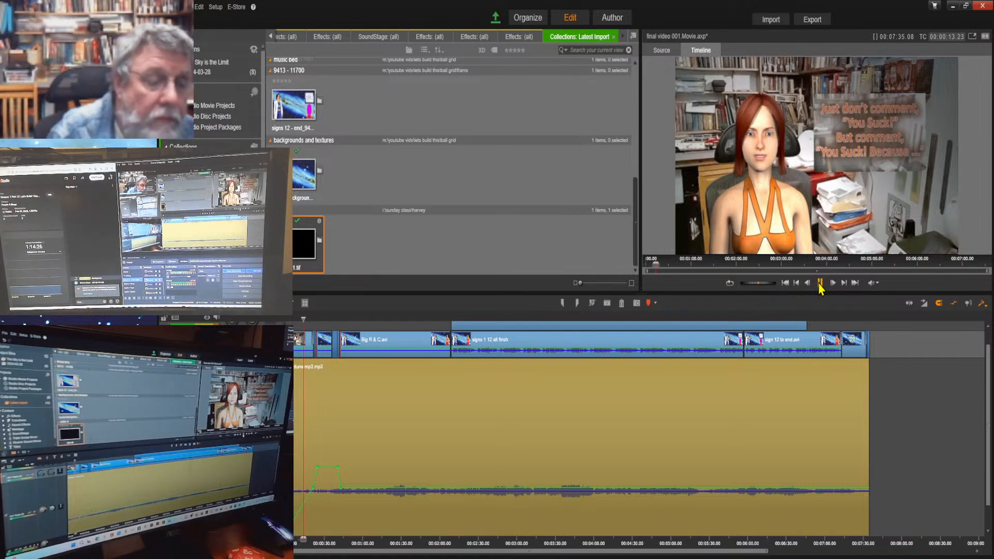
left_click(785, 283)
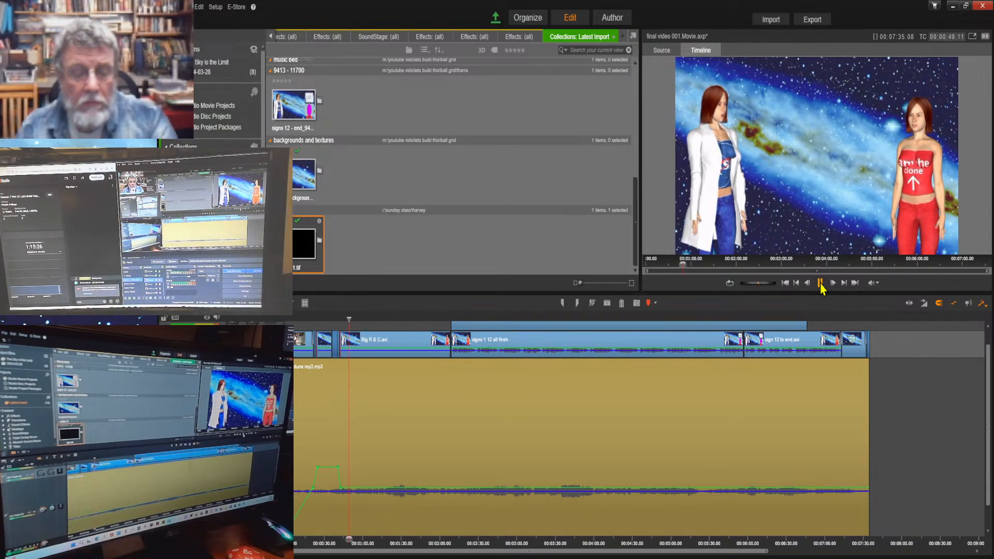
left_click(821, 284)
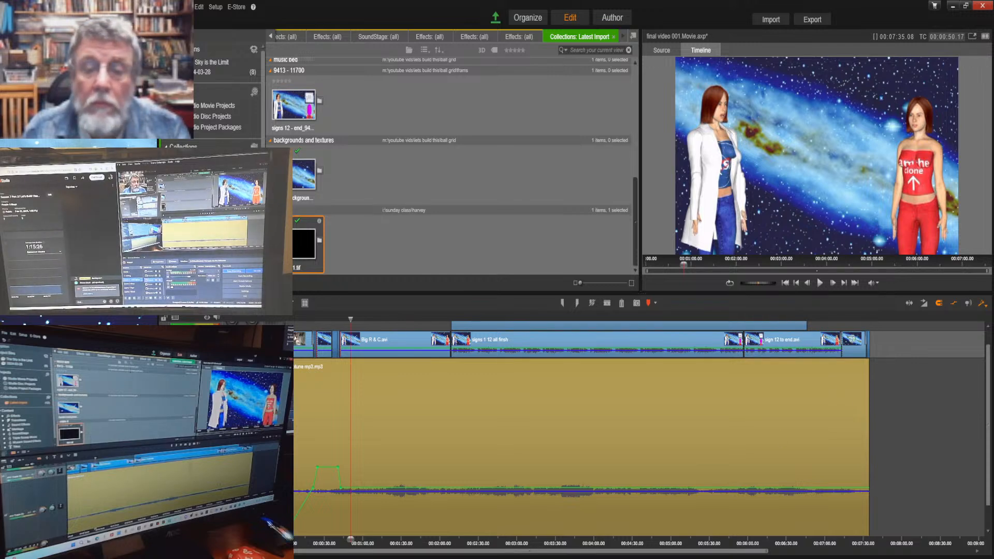
Replay the beginning of Big R & C.avi from 00:00:42.19 to check the music under the narration.
left_click(797, 283)
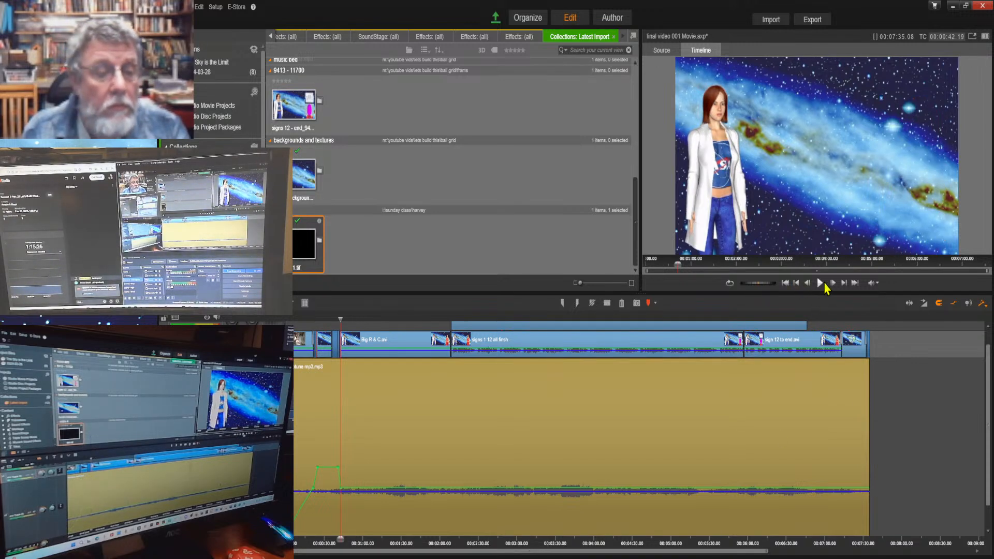
left_click(820, 283)
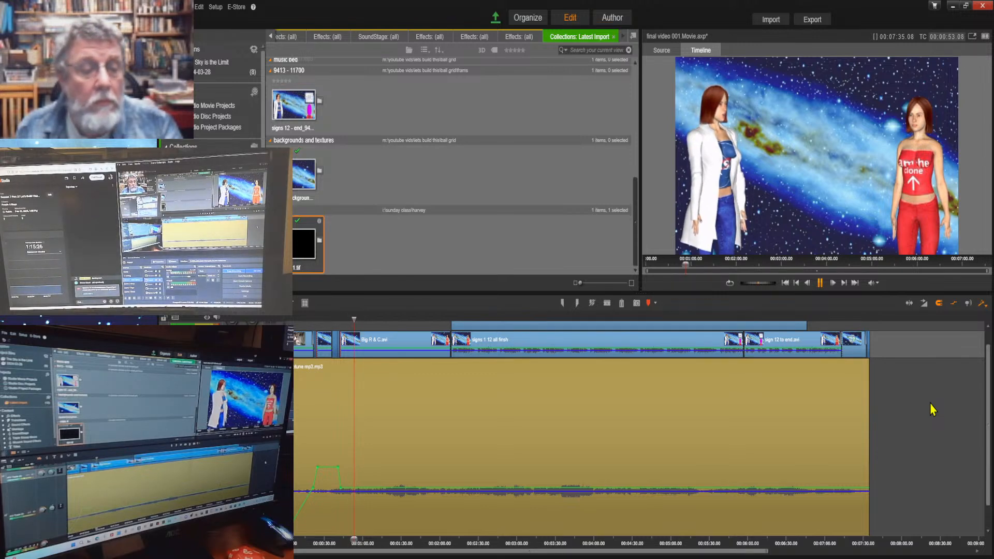
left_click(820, 283)
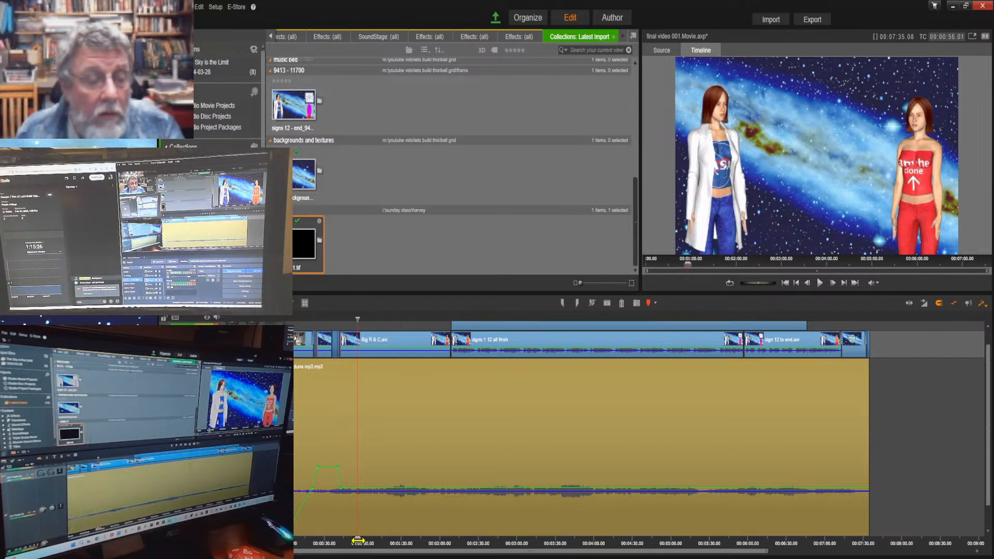
Add music volume keyframes at 00:07:12.12 and 00:07:13.13 across the transition into Video out.avi, raising the volume at the second.
left_click_drag(359, 541, 836, 540)
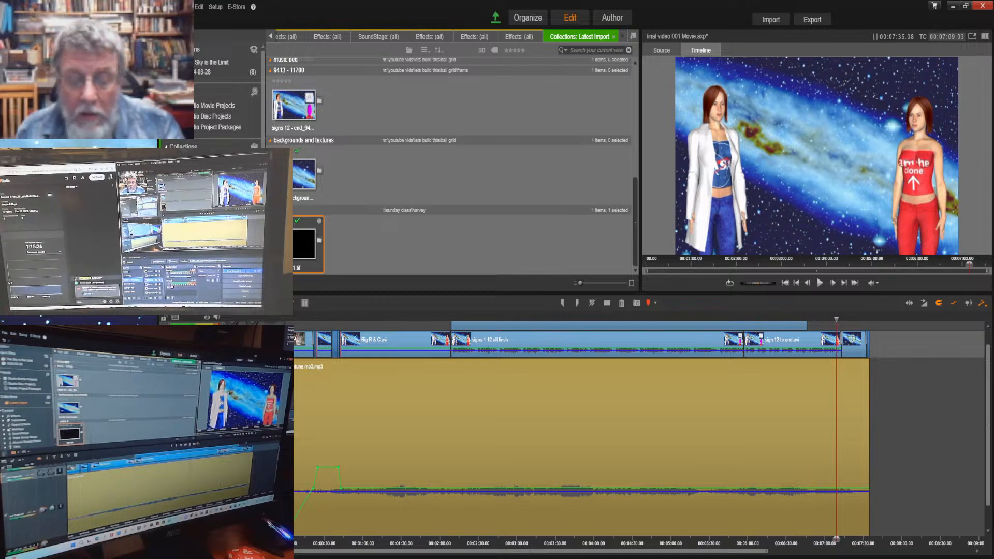
left_click_drag(872, 547, 805, 551)
left_click_drag(882, 549, 959, 549)
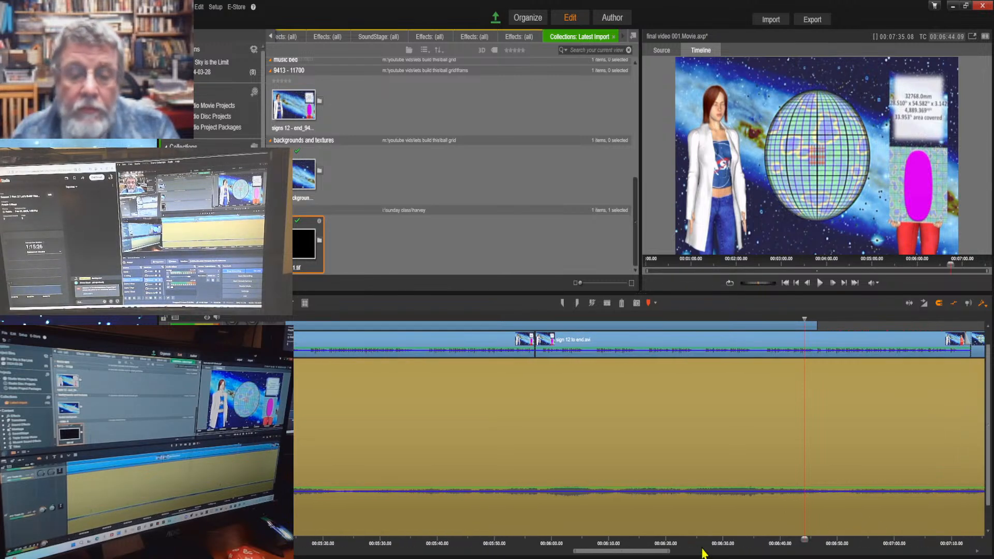
left_click_drag(666, 553, 820, 550)
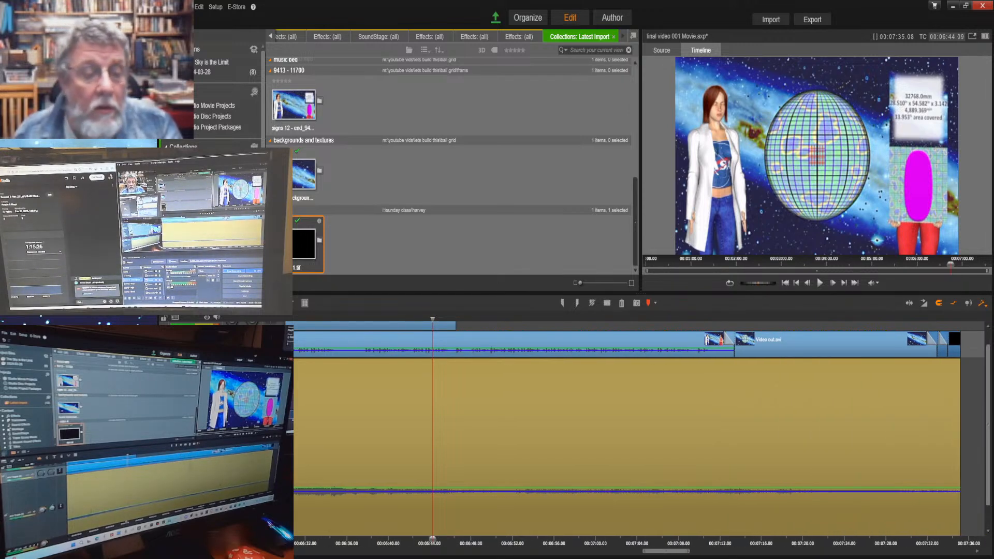
left_click_drag(429, 542, 722, 540)
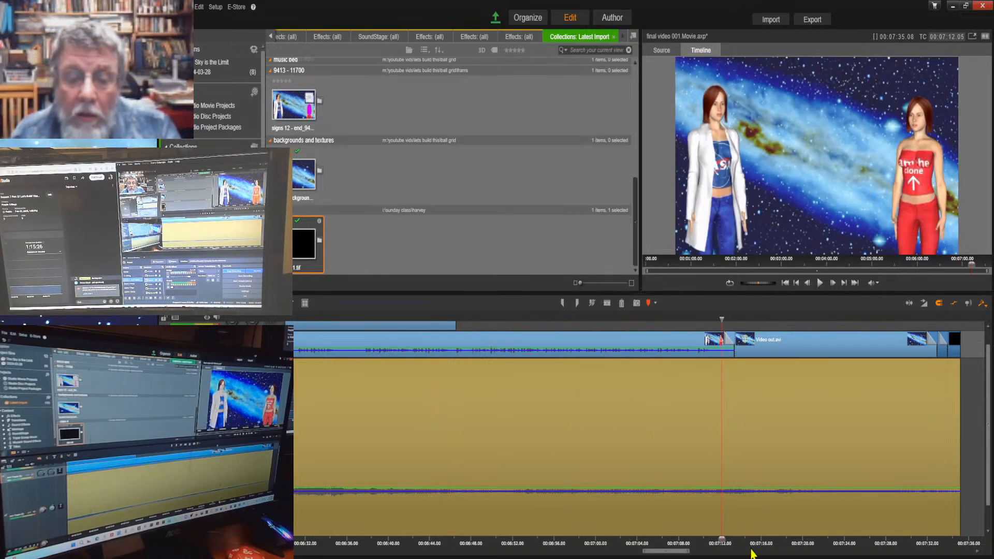
left_click_drag(788, 544, 991, 544)
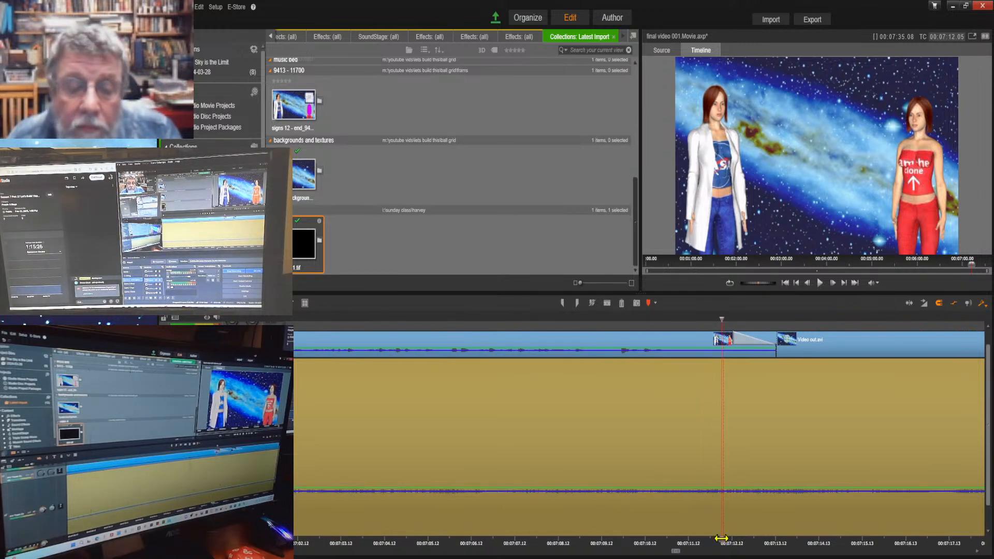
left_click_drag(724, 539, 731, 536)
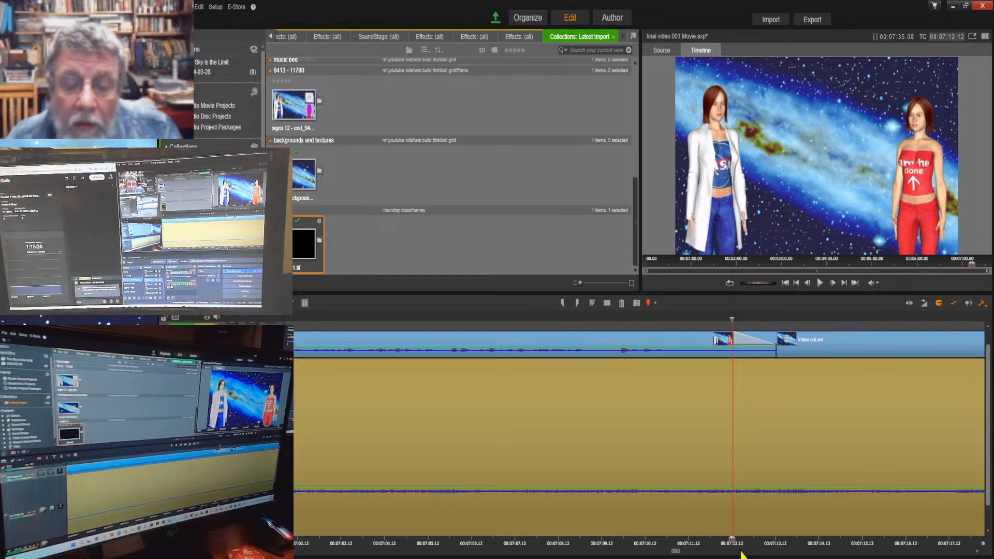
left_click_drag(730, 541, 777, 543)
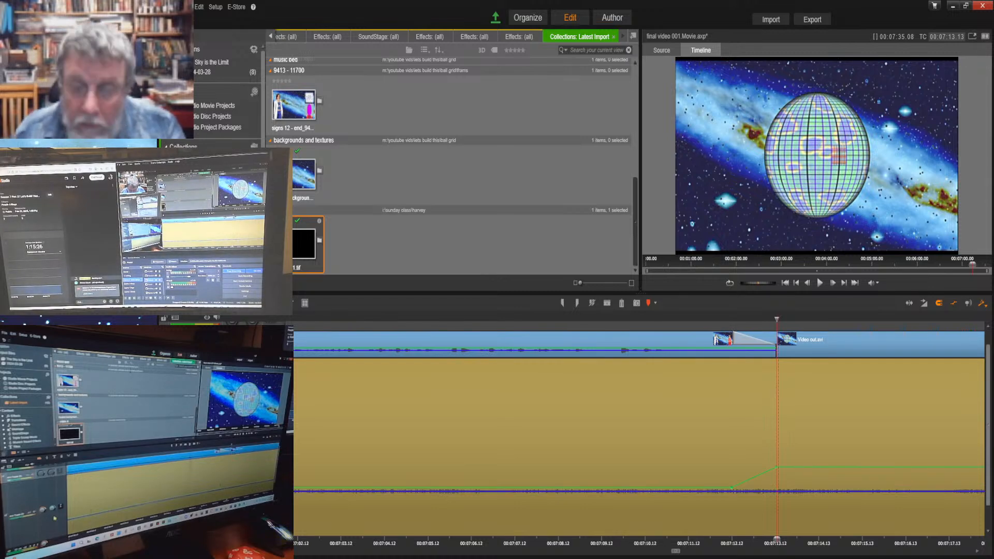
left_click_drag(777, 487, 777, 468)
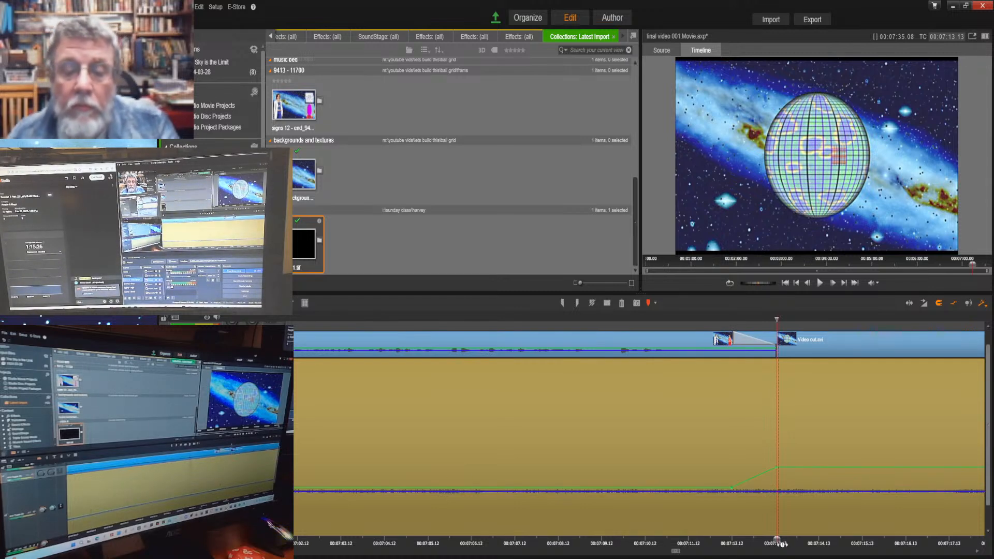
Fade the music out by adding a volume keyframe at 00:07:33.05 and another at silence at 00:07:35.08, then save the project.
left_click_drag(776, 541, 670, 542)
left_click(820, 283)
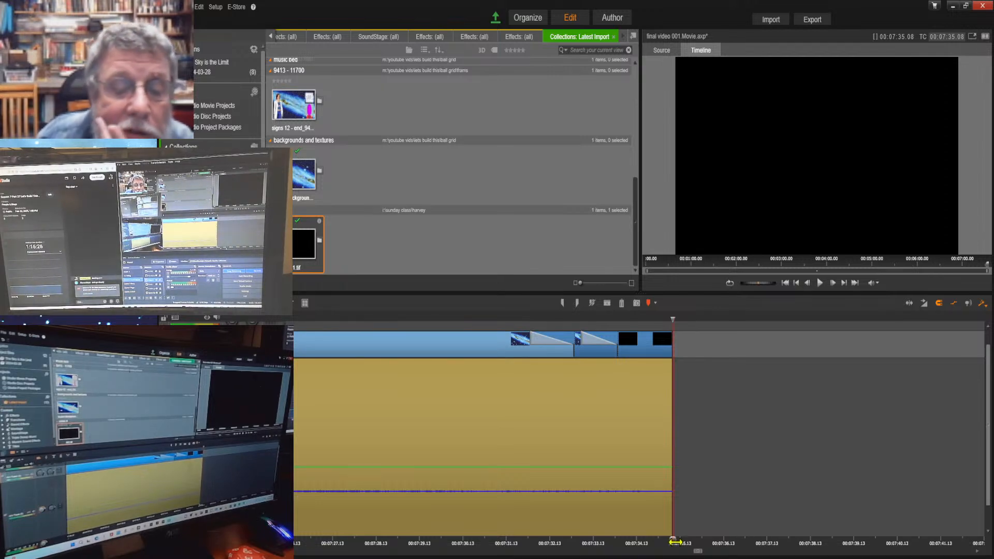
left_click_drag(671, 541, 724, 541)
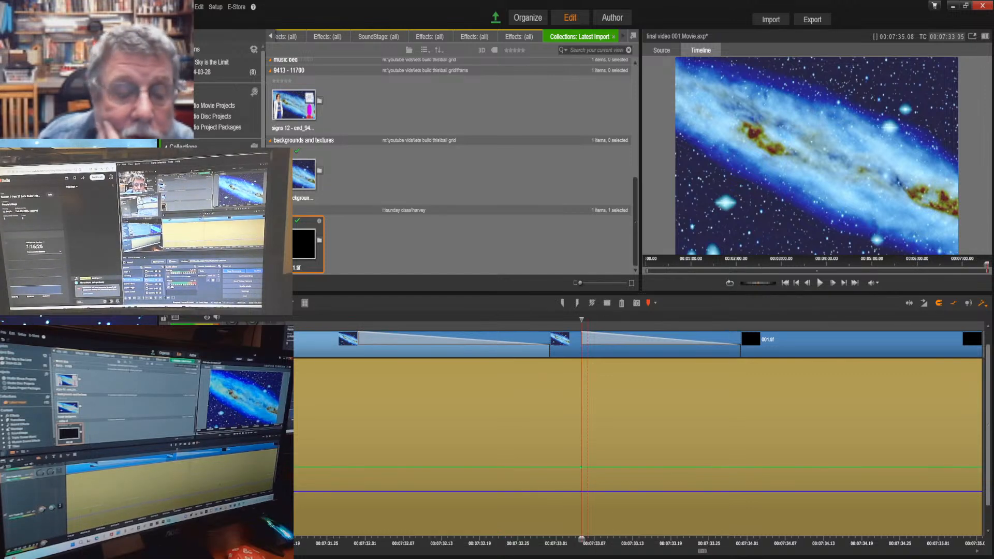
left_click(854, 287)
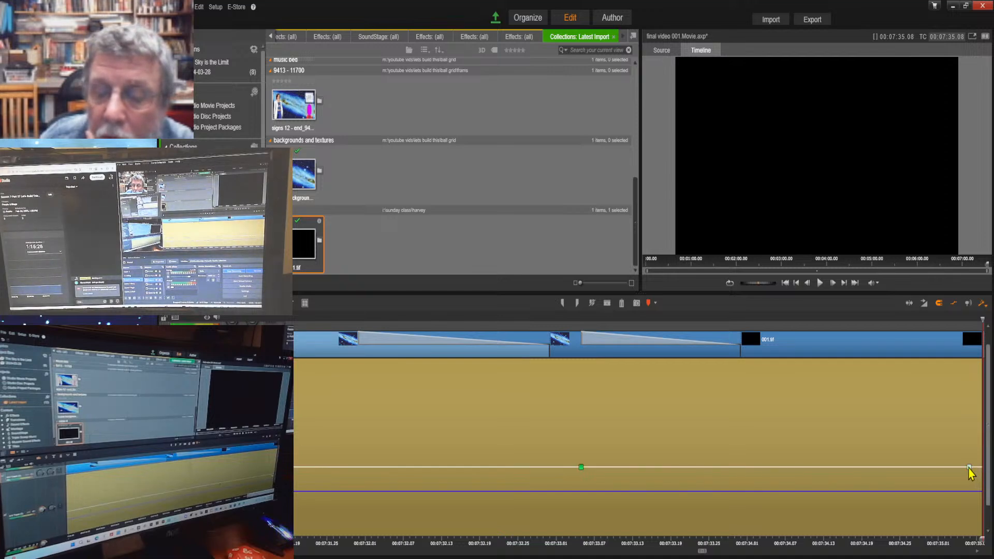
left_click_drag(970, 468, 988, 550)
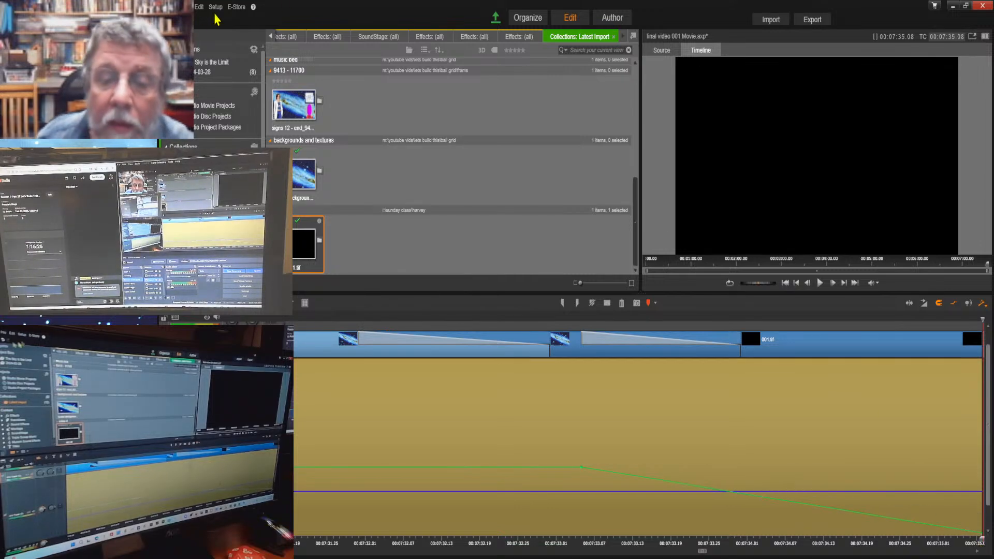
left_click(197, 49)
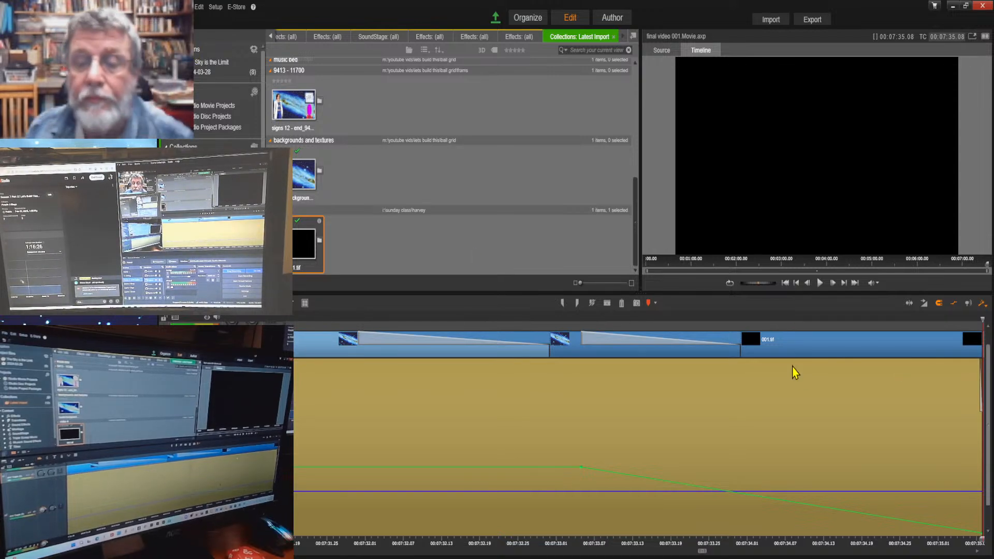
Fit the whole movie in the timeline and reduce the height of the music track so all tracks show together.
left_click(785, 283)
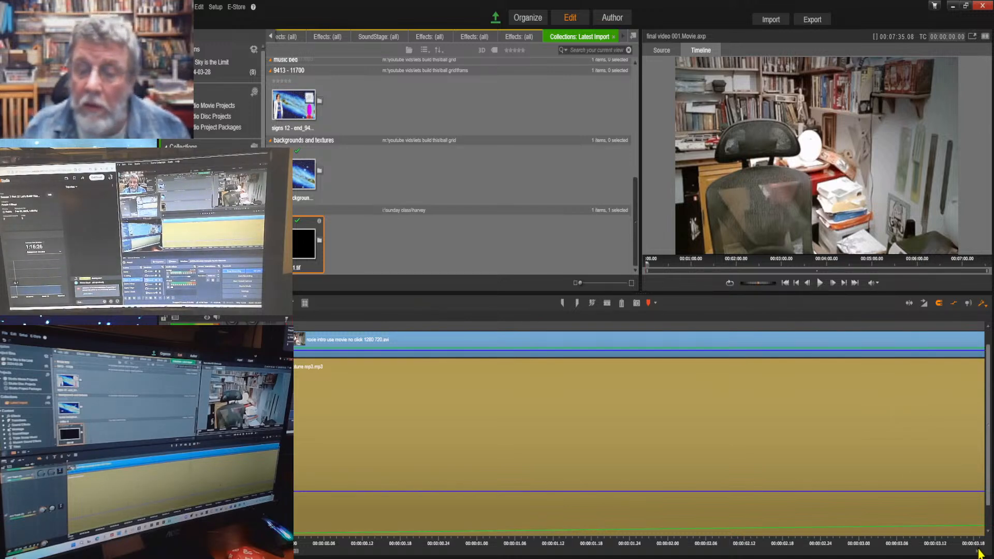
left_click_drag(955, 544, 448, 558)
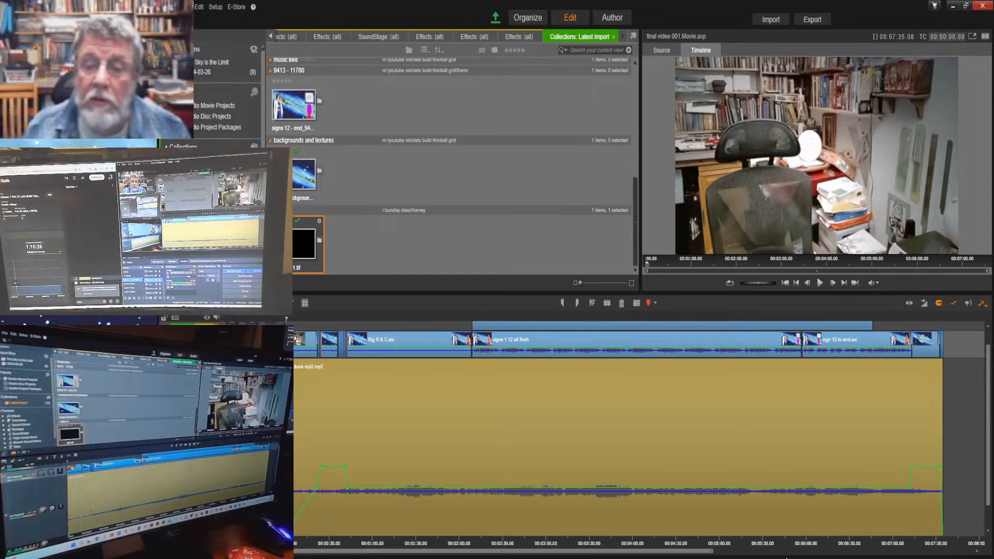
left_click_drag(790, 541, 803, 540)
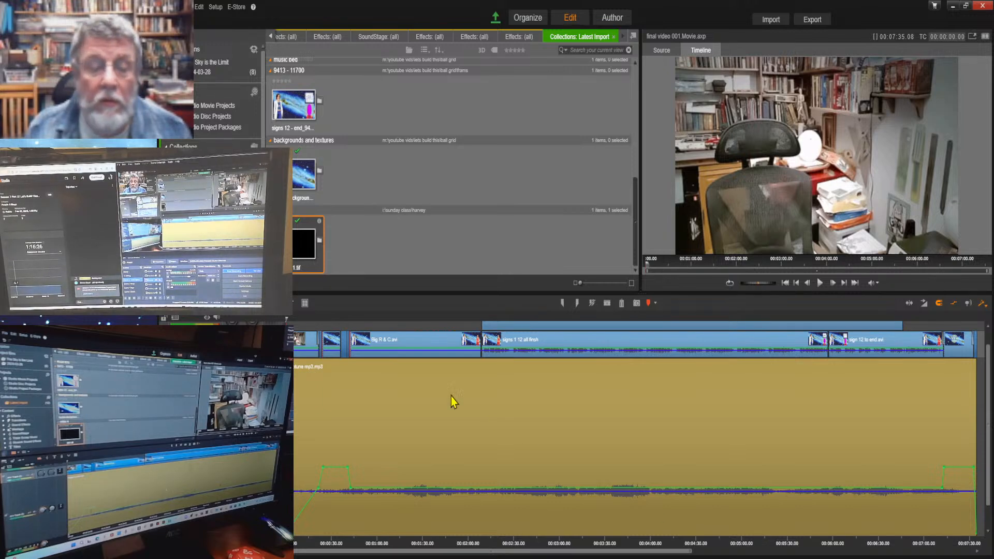
left_click(216, 344)
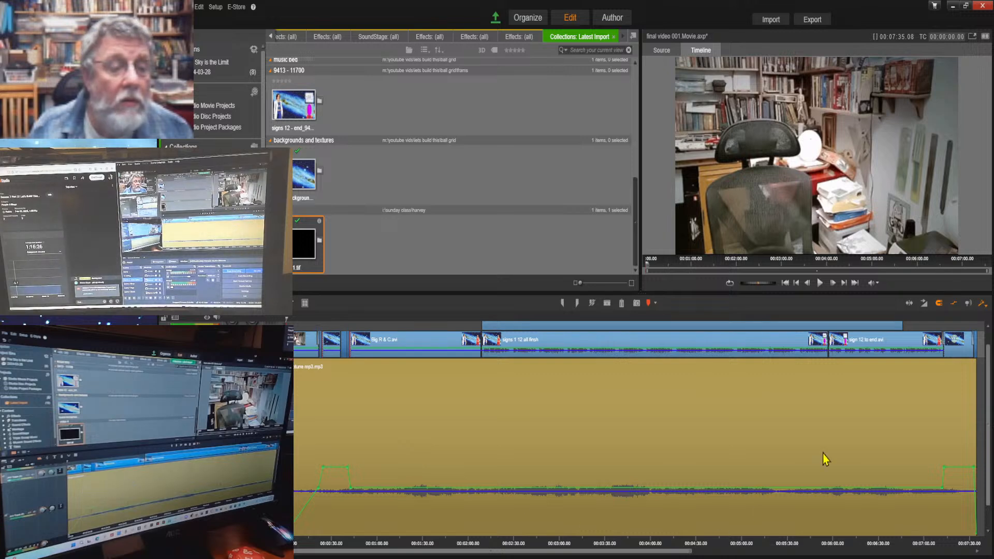
scroll(988, 432, "up", 1)
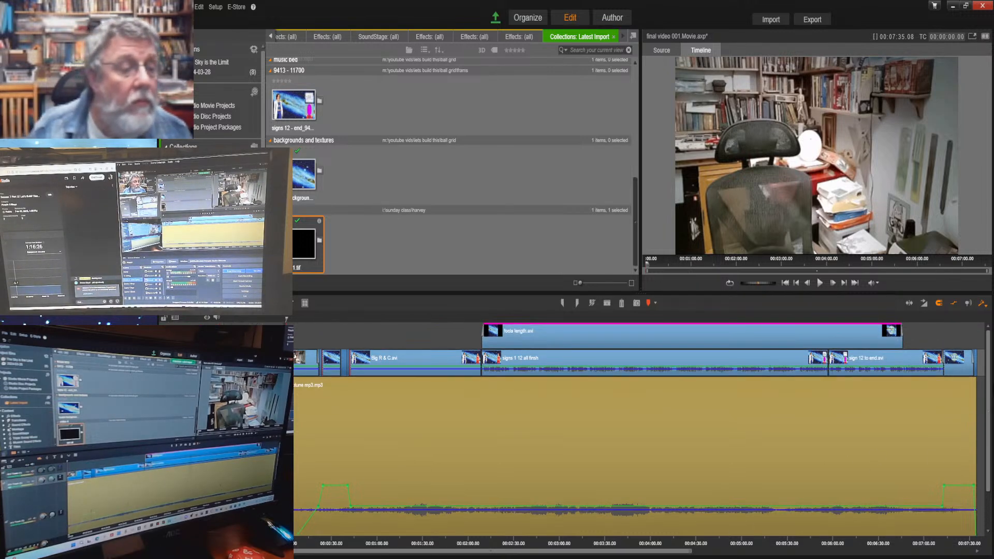
scroll(987, 497, "down", 3)
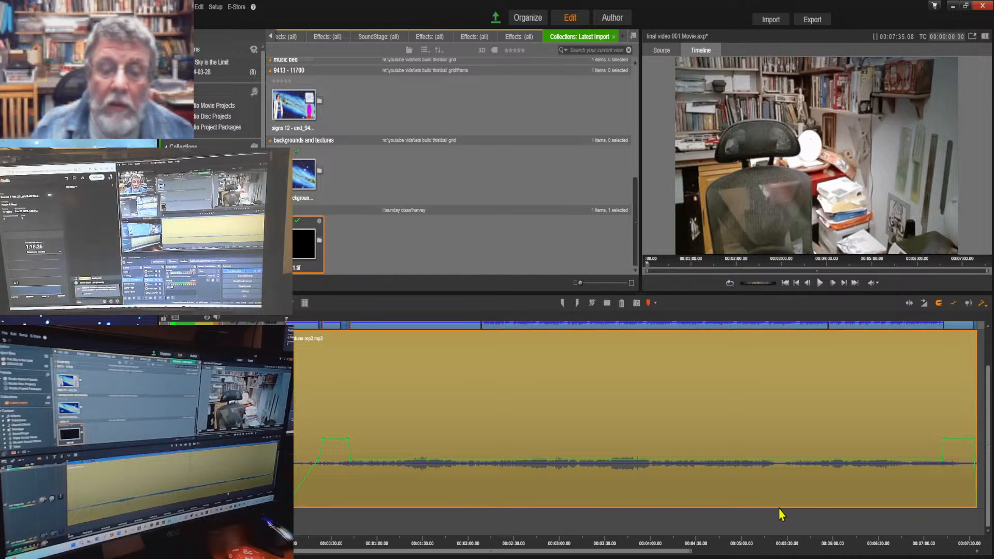
left_click_drag(777, 506, 792, 409)
left_click(813, 359)
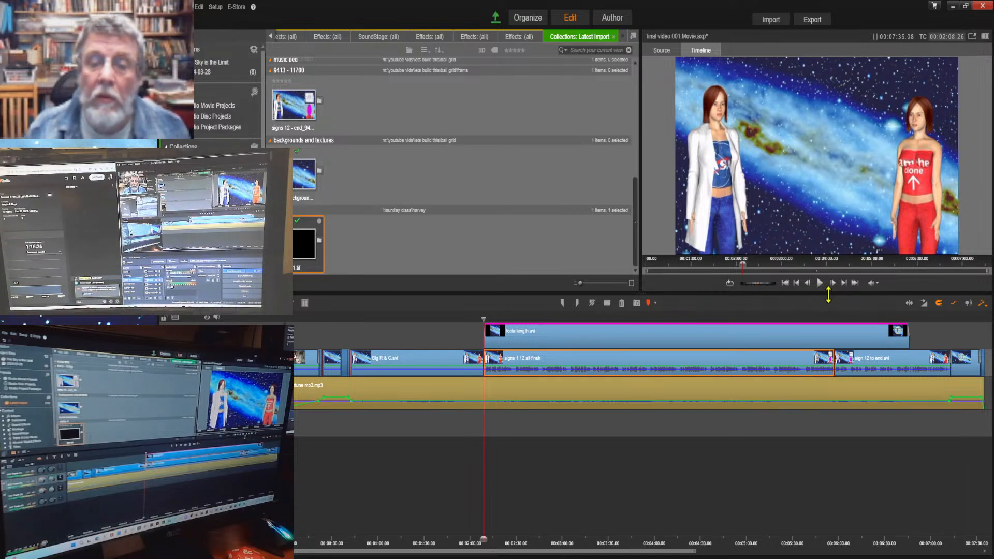
Enlarge the preview area above the timeline and play the finished movie from the start.
left_click_drag(829, 295, 829, 398)
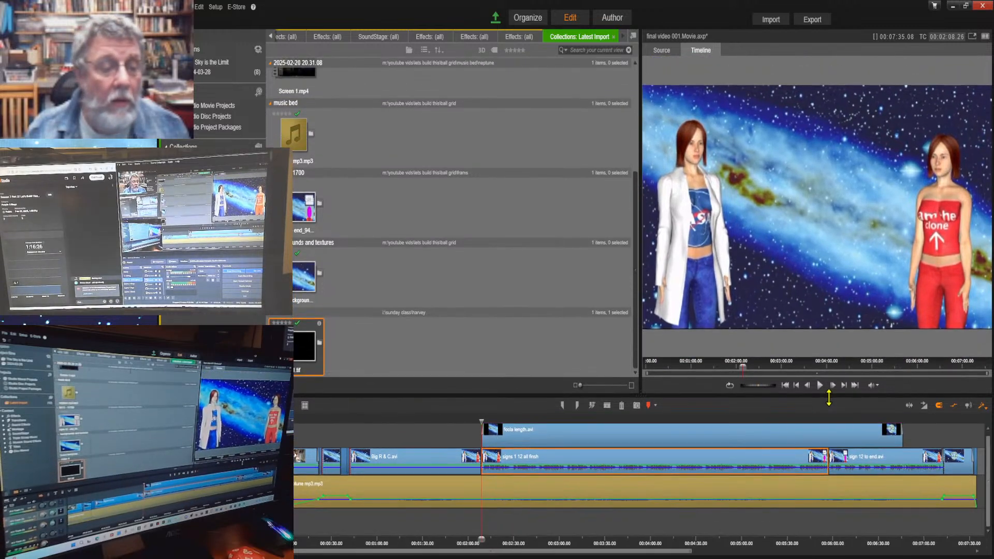
left_click(785, 385)
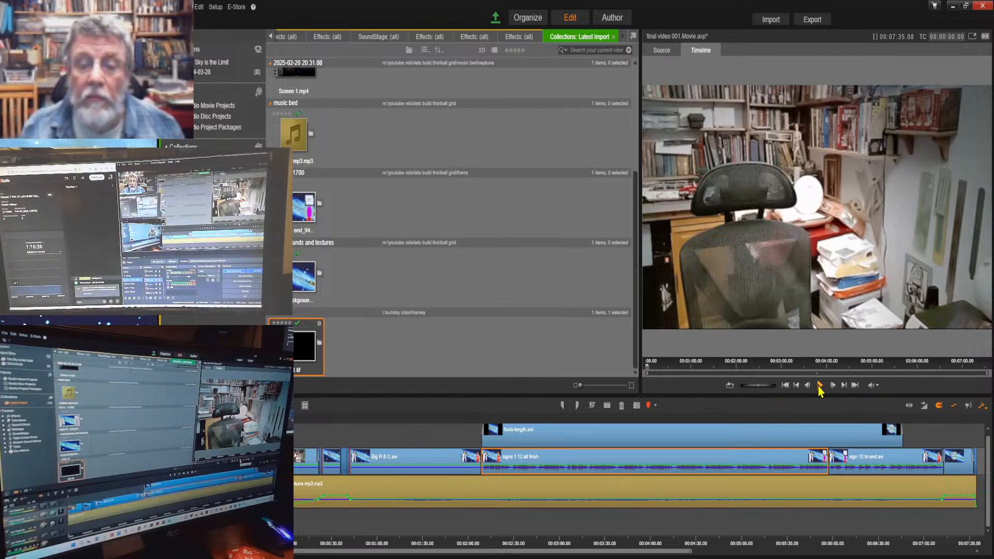
left_click(820, 386)
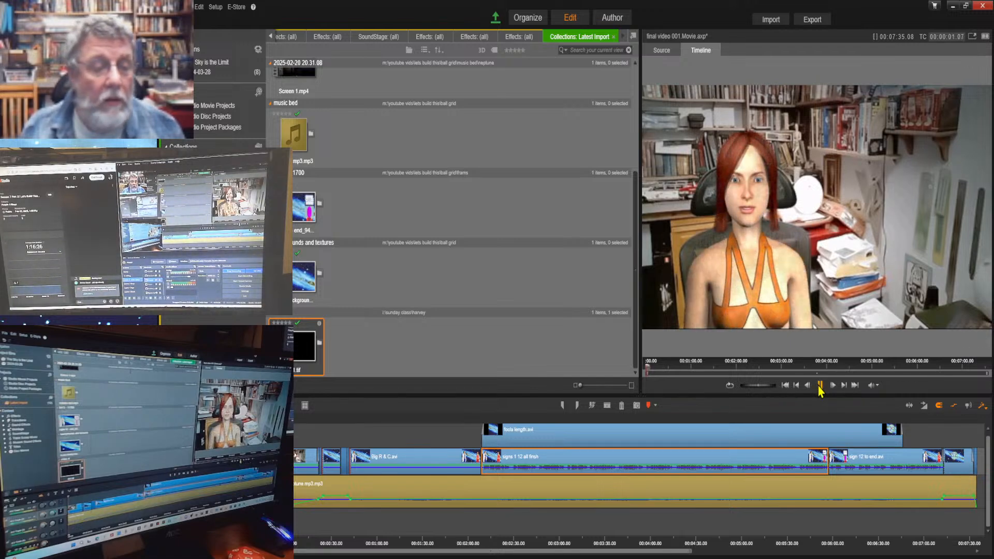
left_click(820, 387)
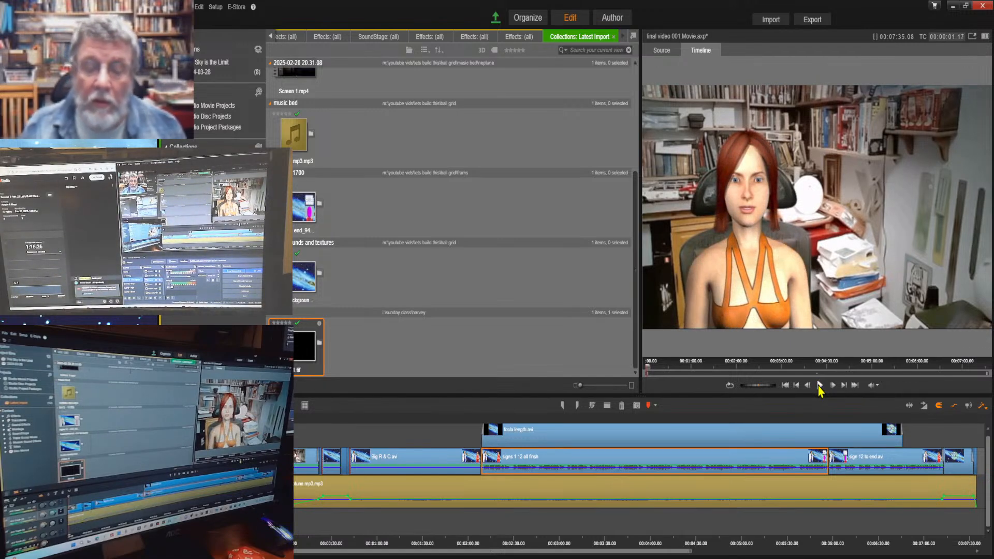
left_click(785, 386)
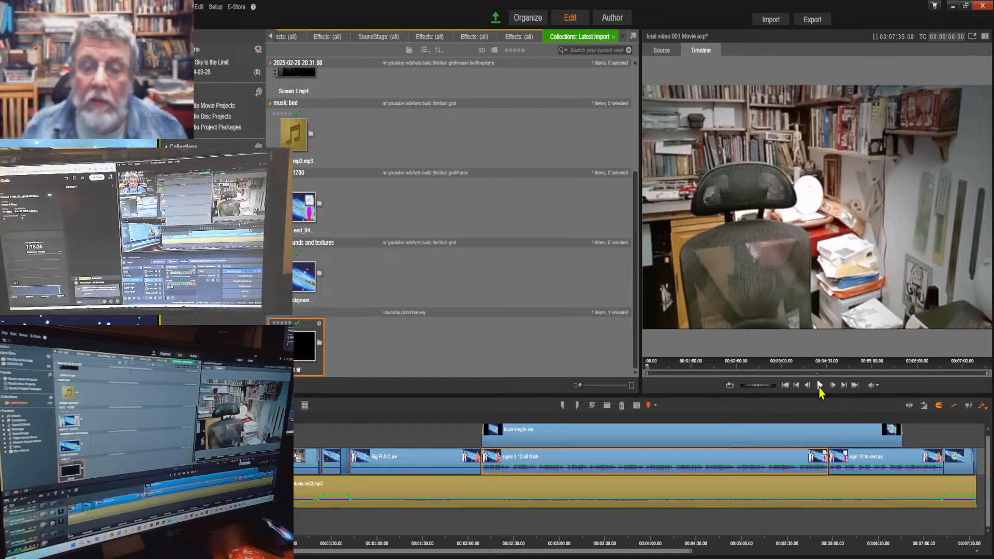
left_click(820, 385)
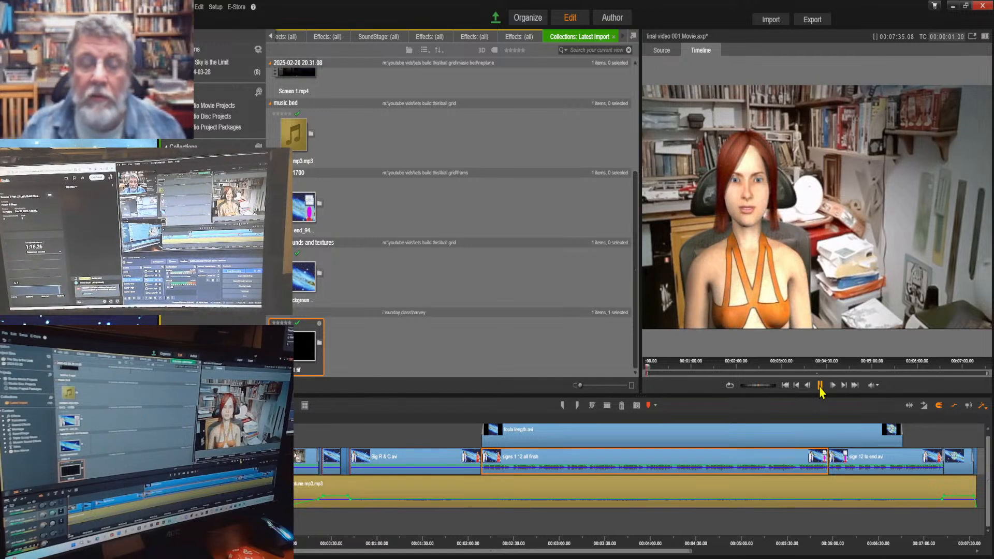